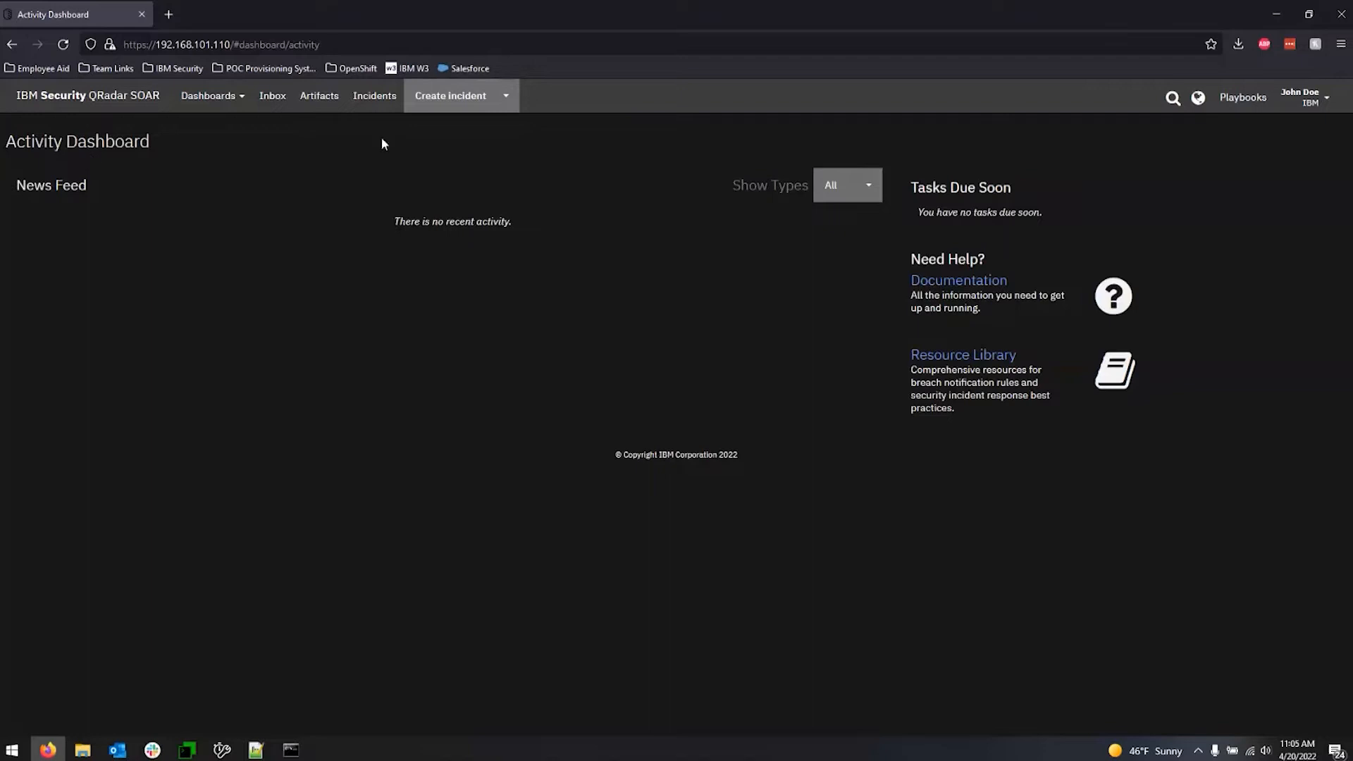
Open the artifact types in Customization Settings and review the list with its Relate Incidents and Threat Scan settings.
click(1318, 101)
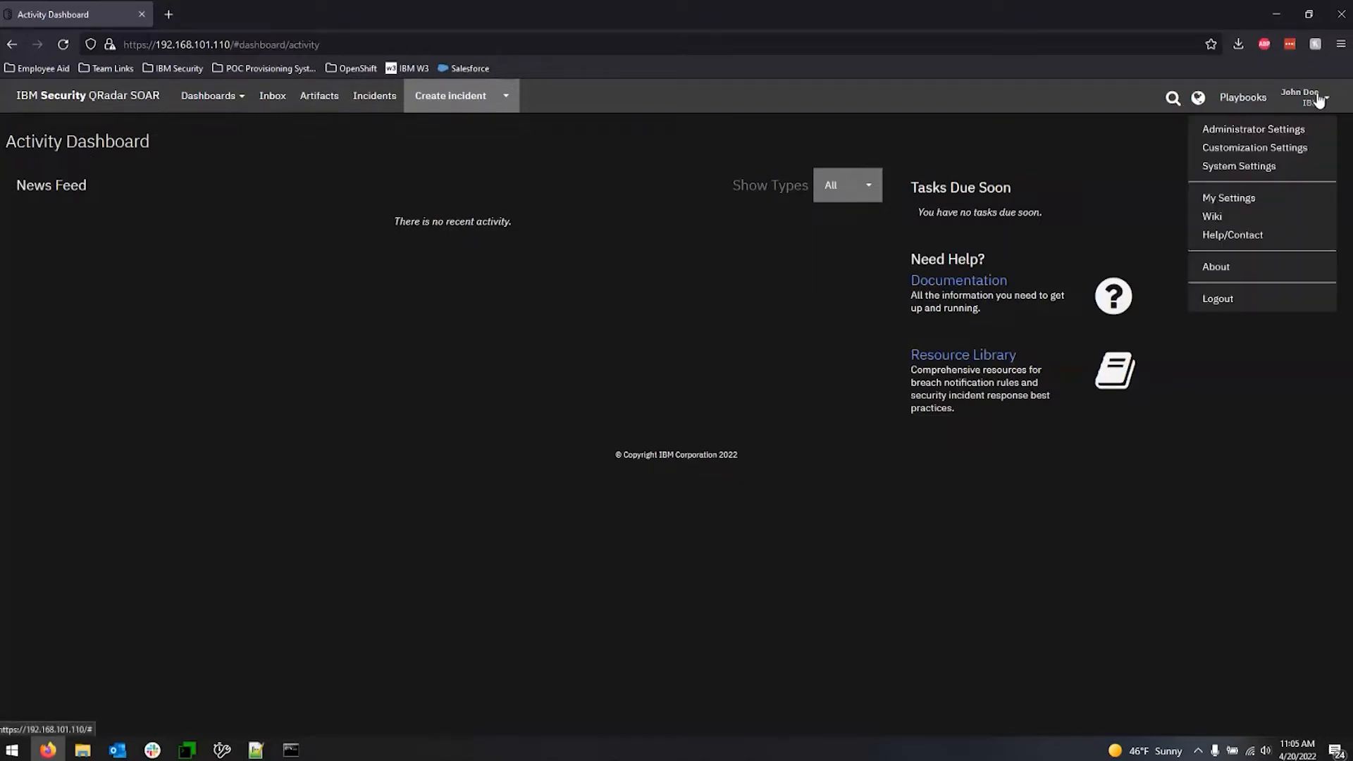
click(1258, 150)
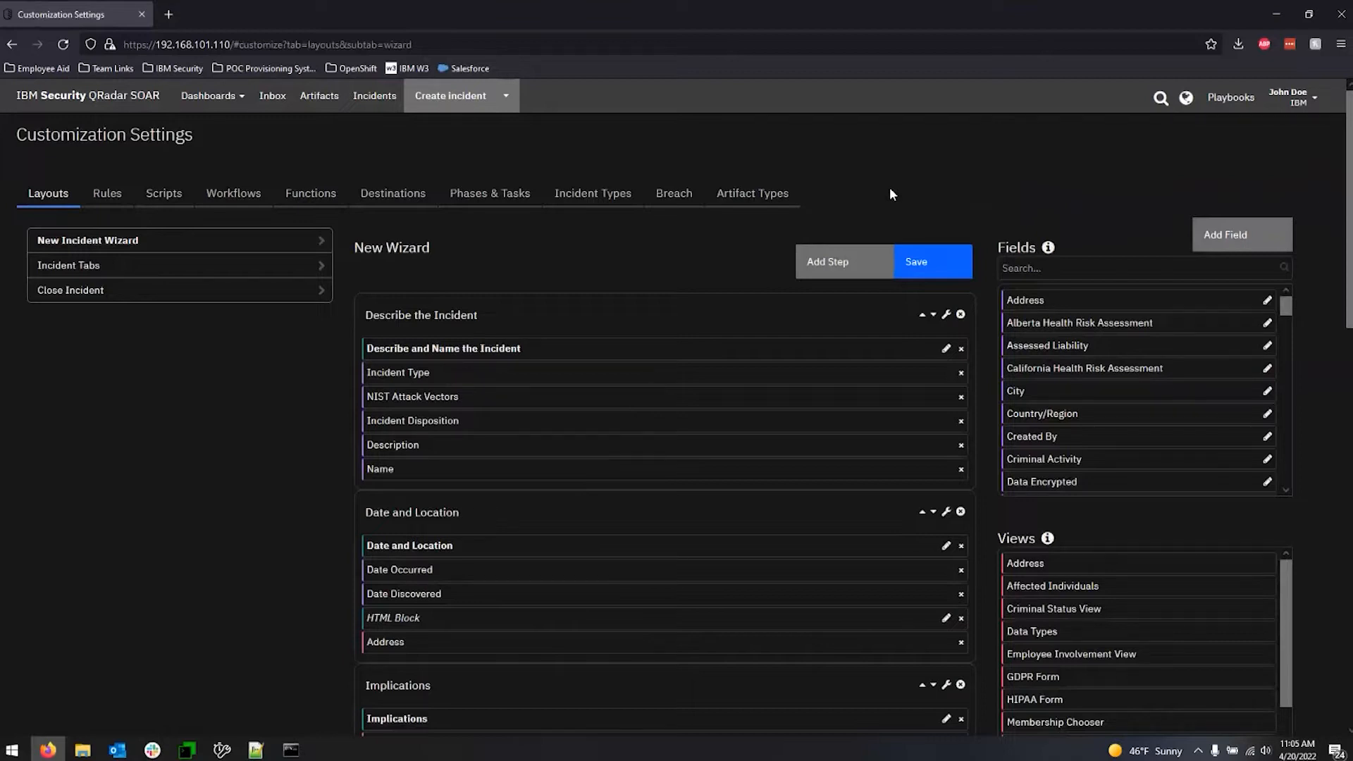
click(749, 202)
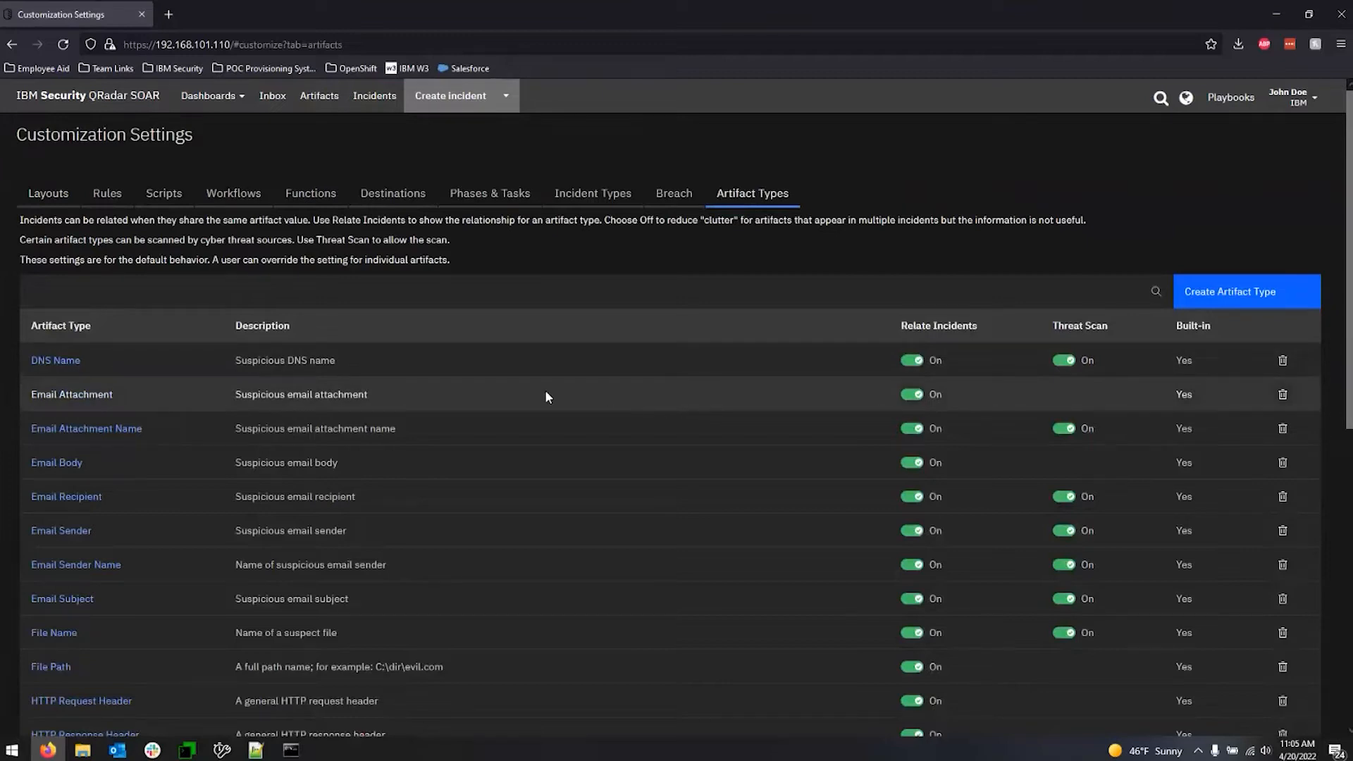
scroll(525, 400, down, 3)
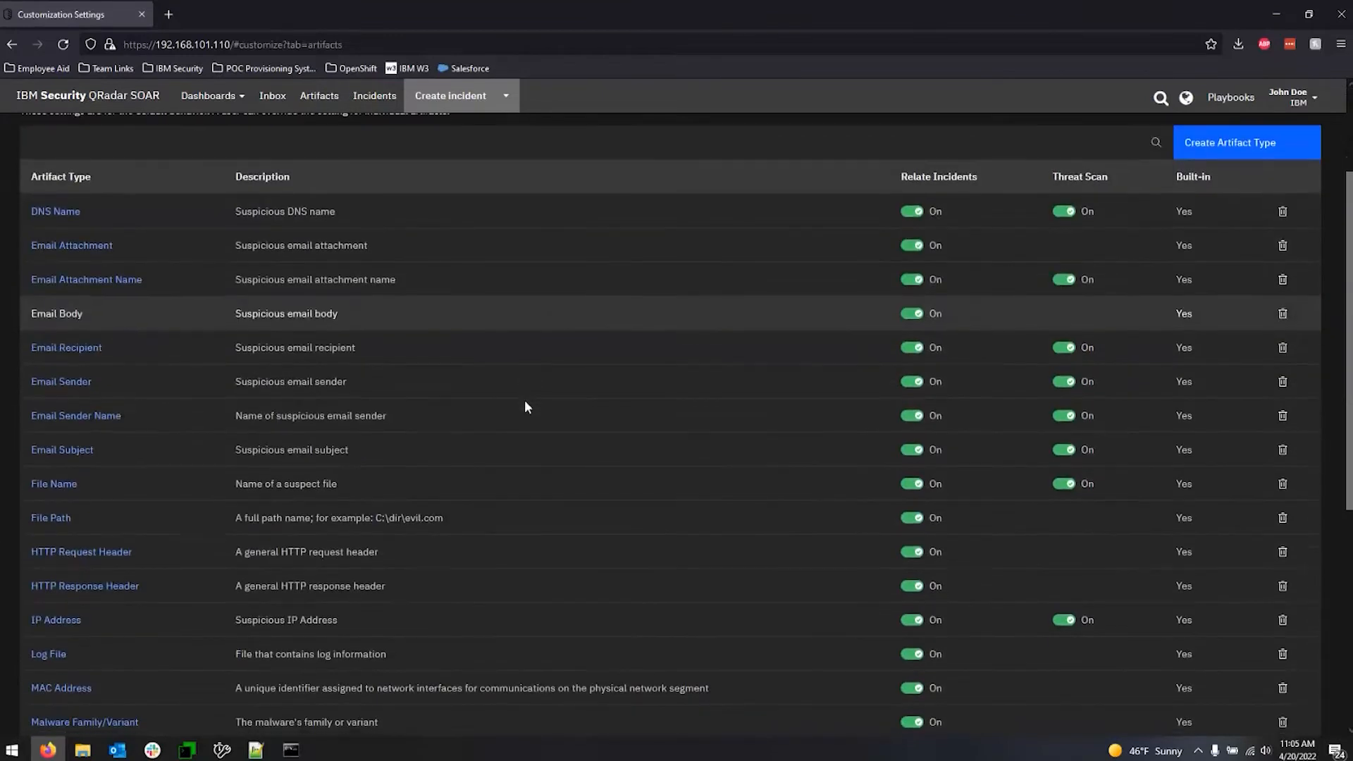
scroll(526, 400, down, 2)
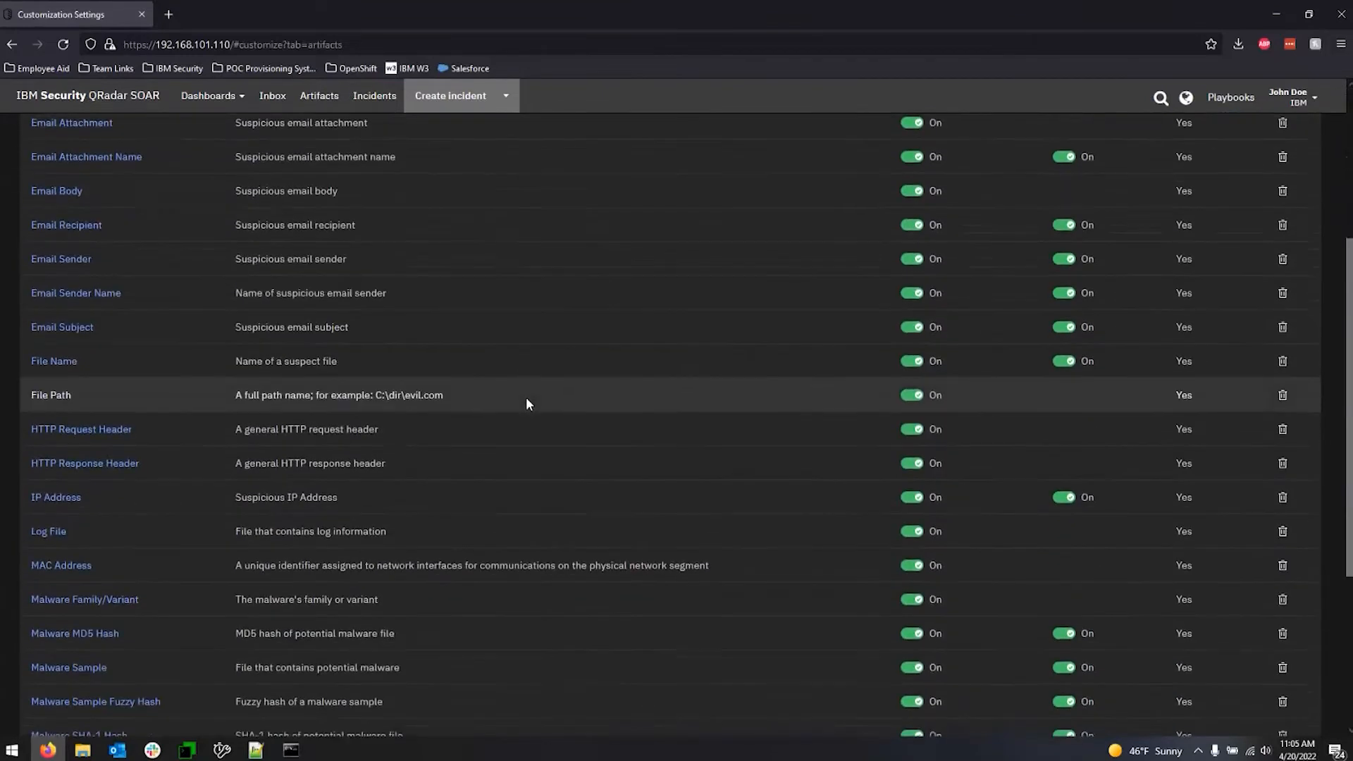
scroll(525, 400, down, 3)
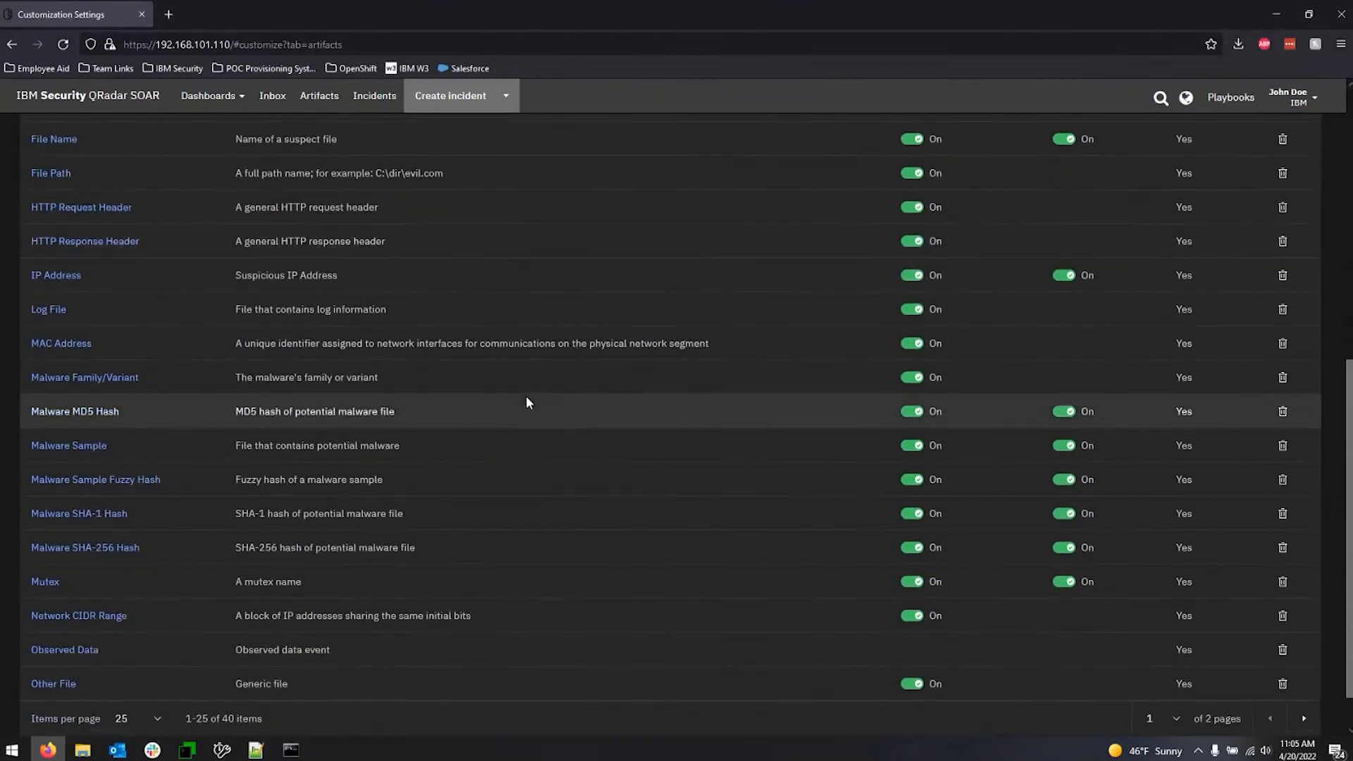
scroll(530, 399, up, 8)
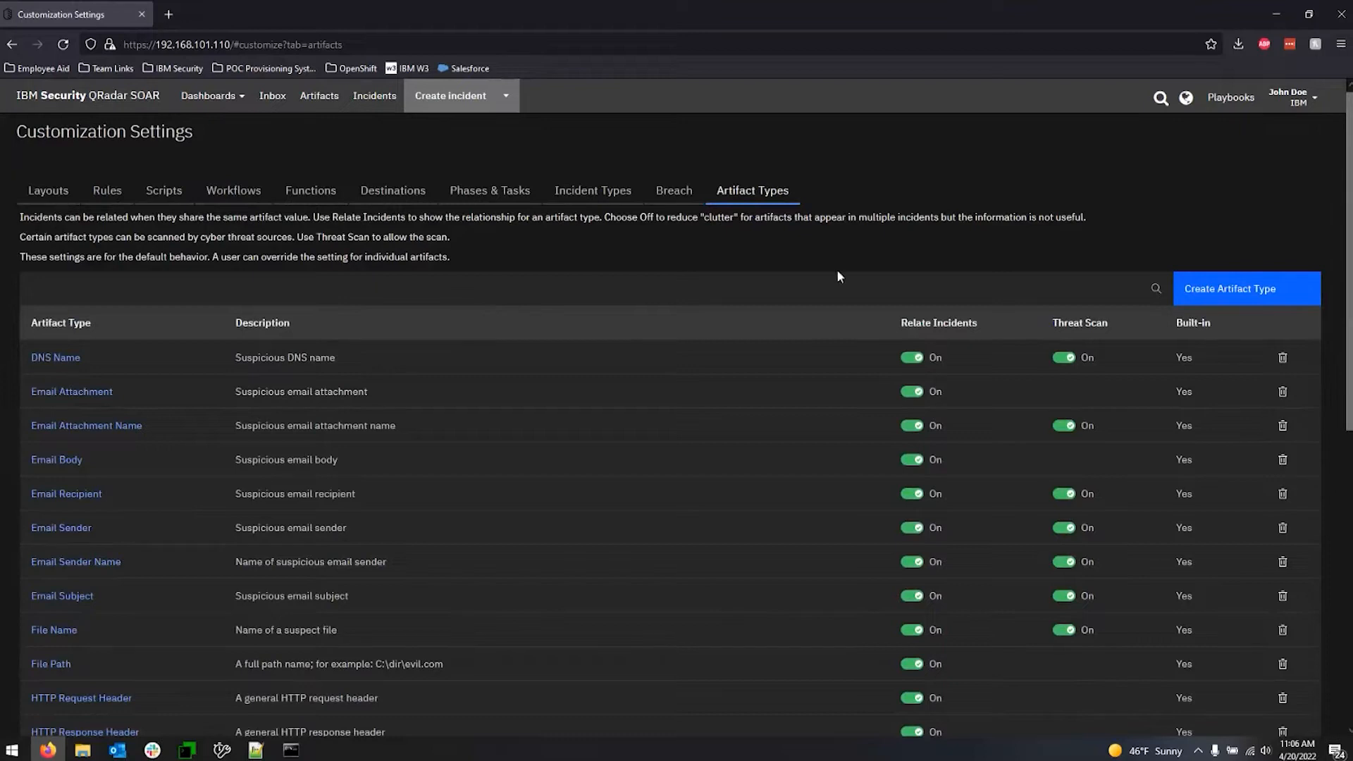
Open the threat sources in Administrator Settings and review the available threat intelligence feeds.
click(1304, 99)
click(1239, 130)
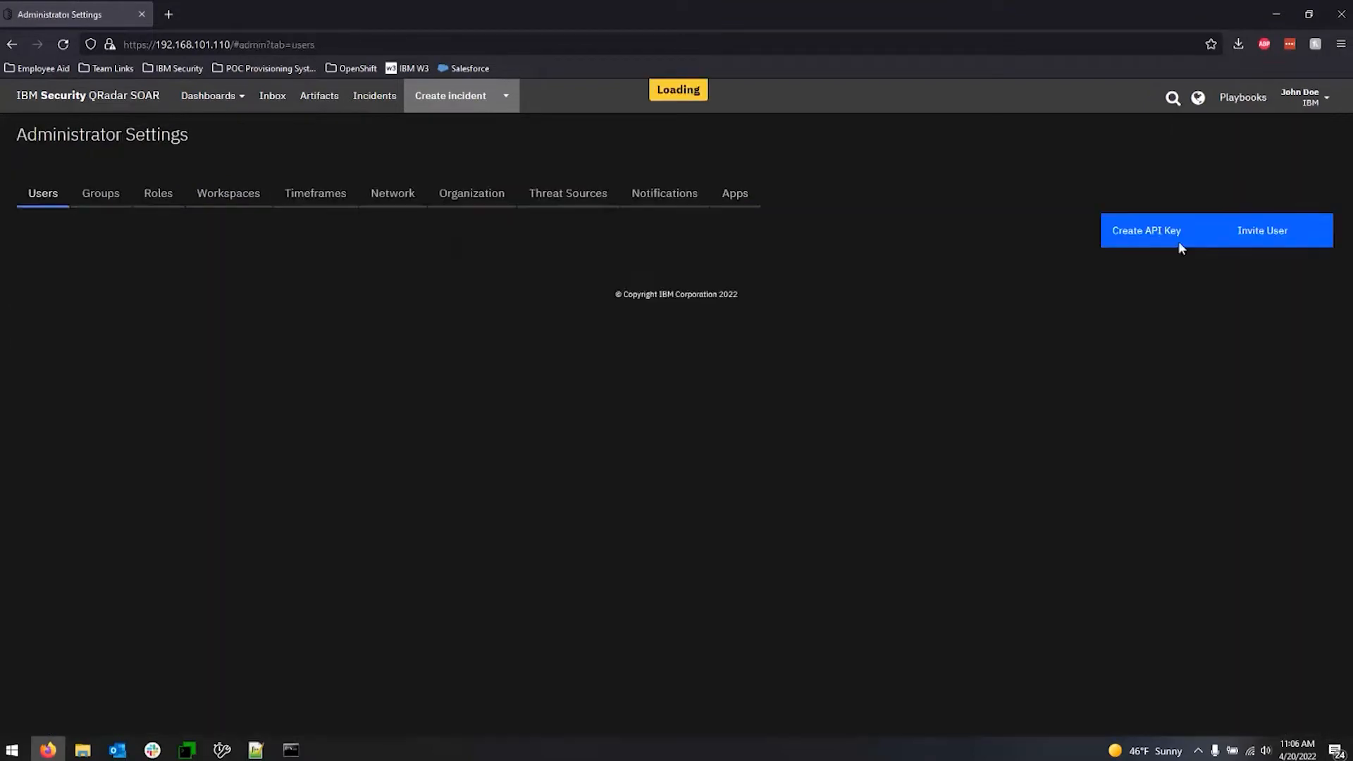
click(568, 194)
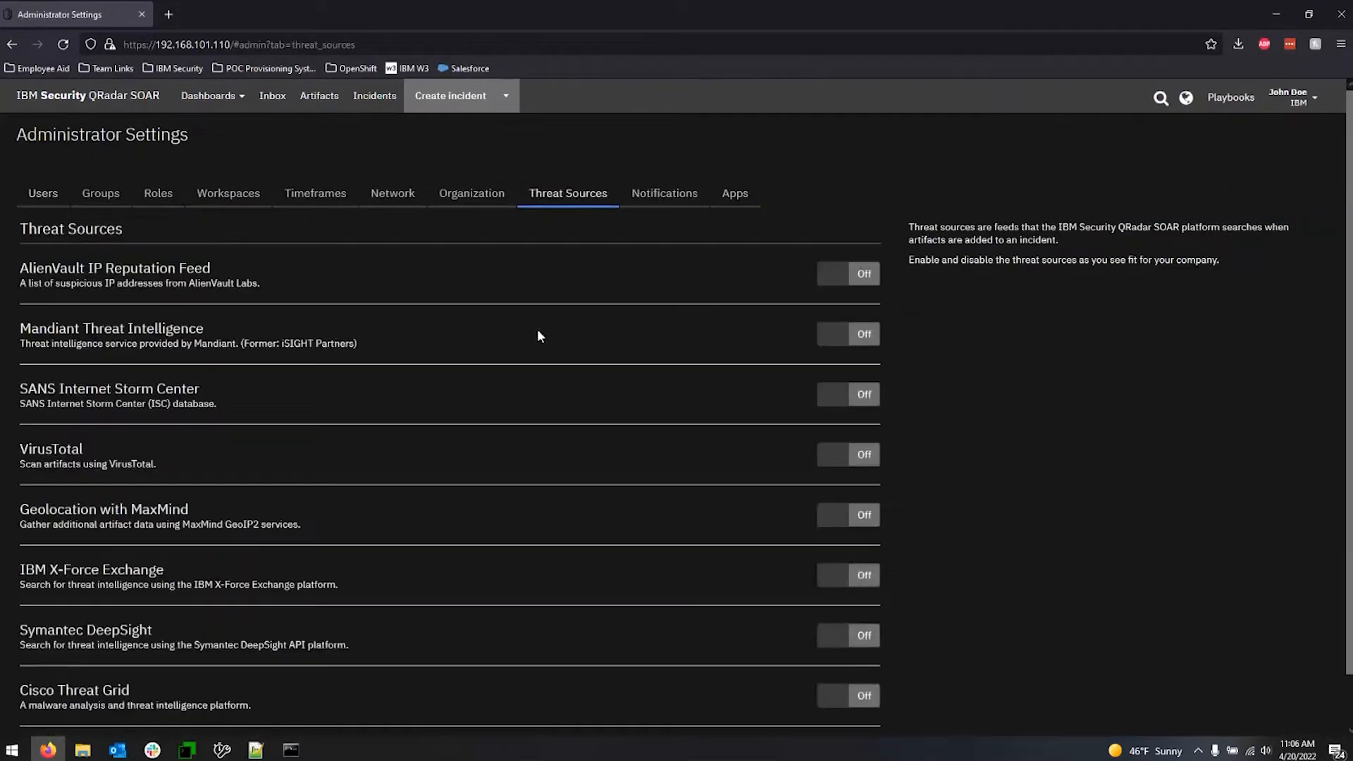
scroll(537, 339, down, 1)
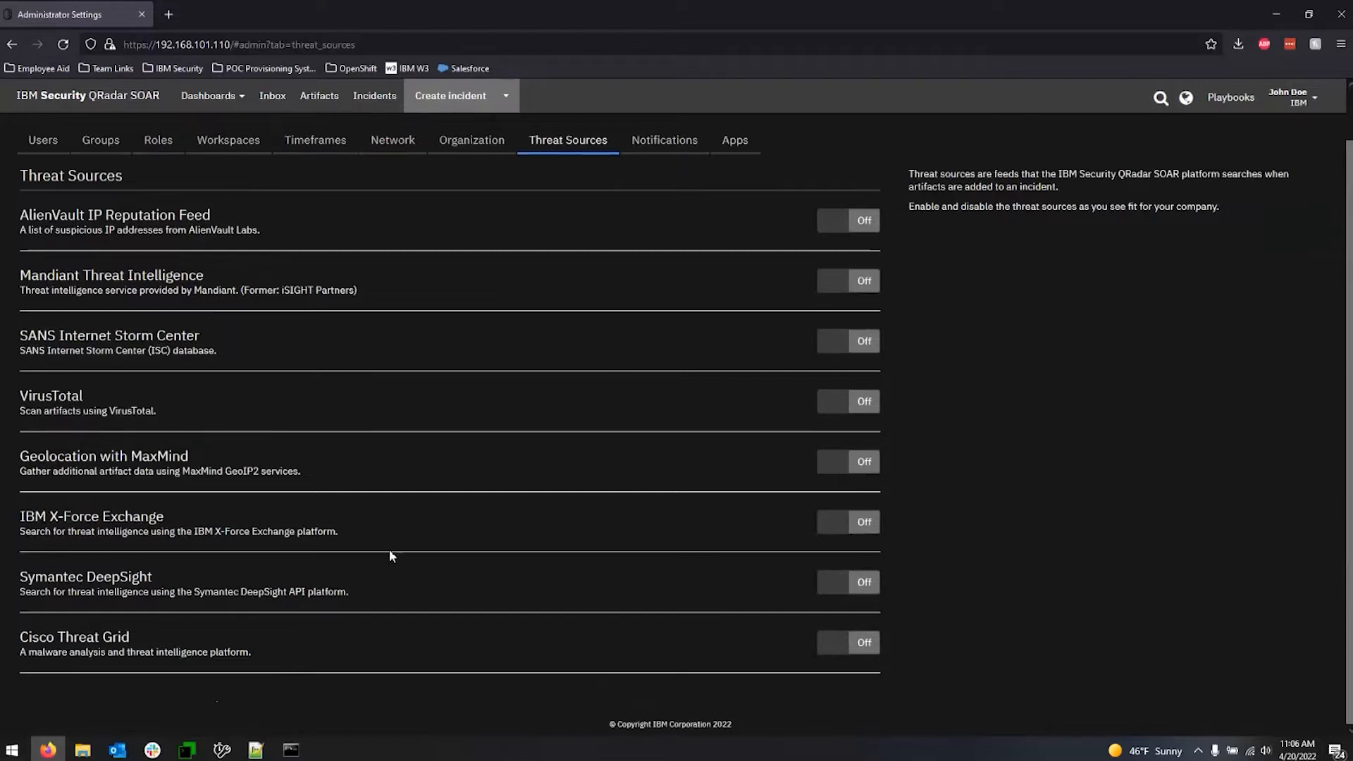
scroll(539, 433, up, 1)
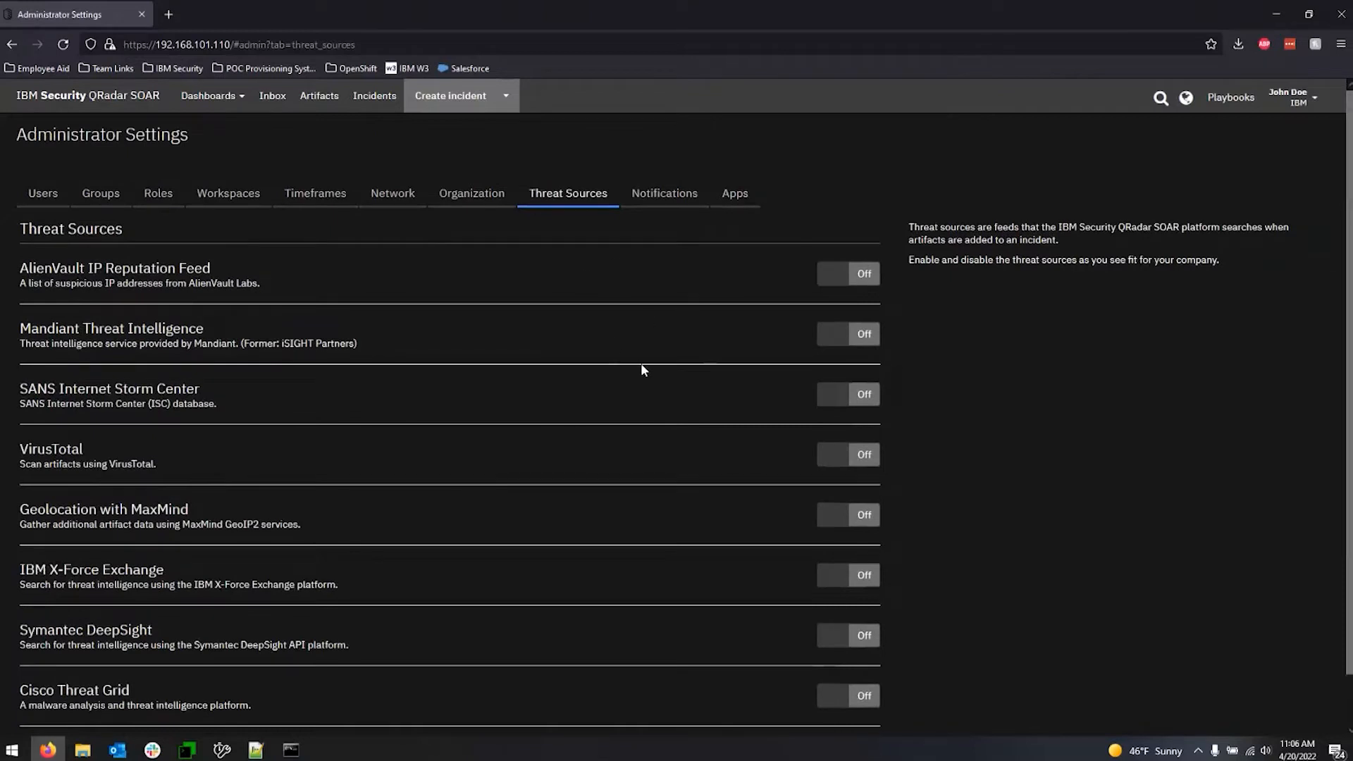
Return to the artifact types in Customization Settings and switch Relate Incidents for DNS Name off and back on.
click(1294, 97)
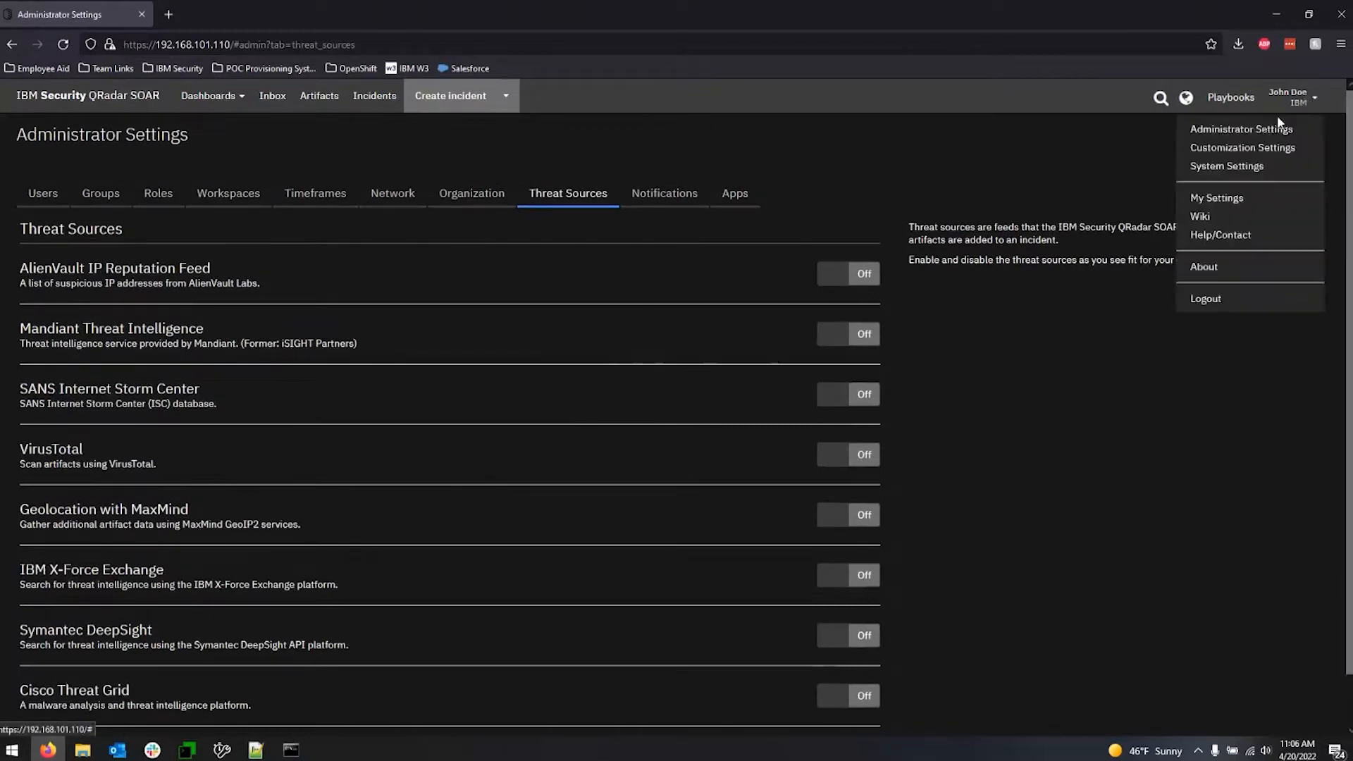
click(1243, 148)
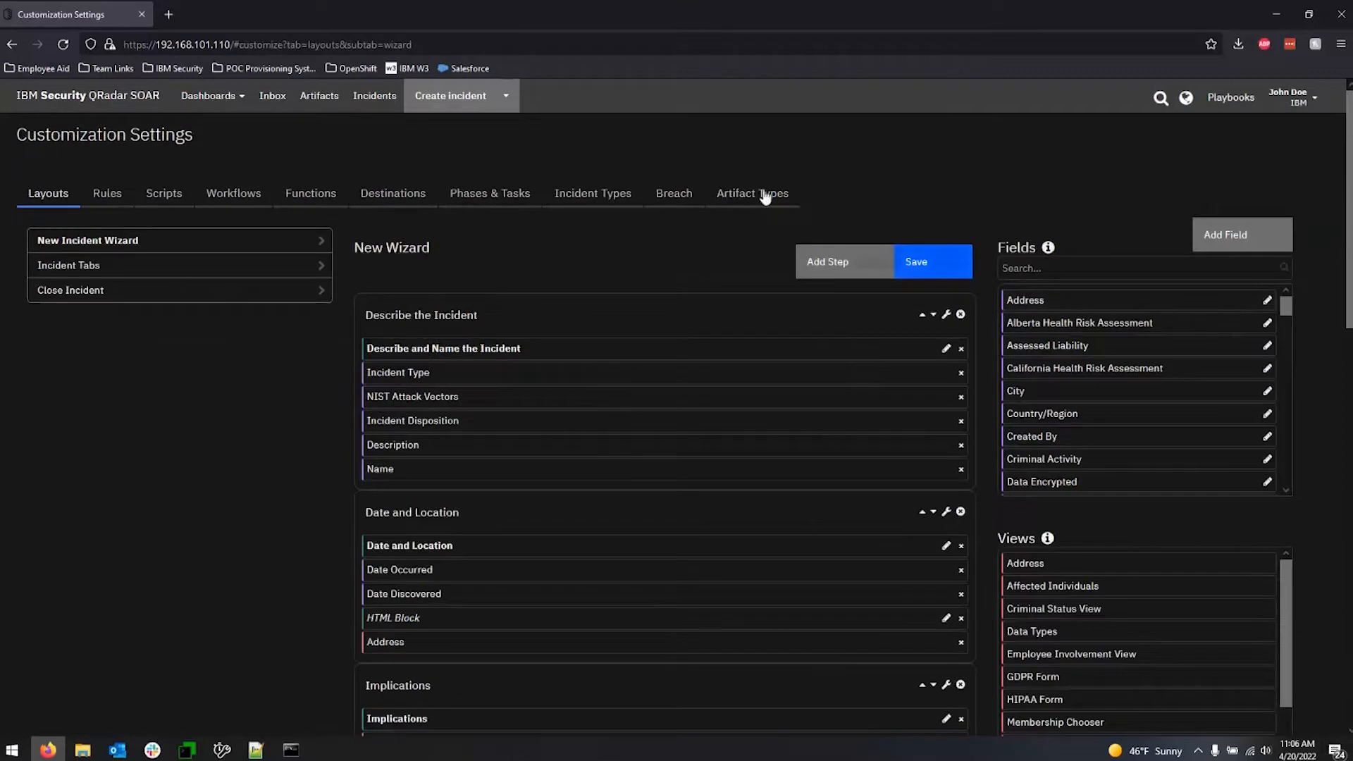
click(739, 196)
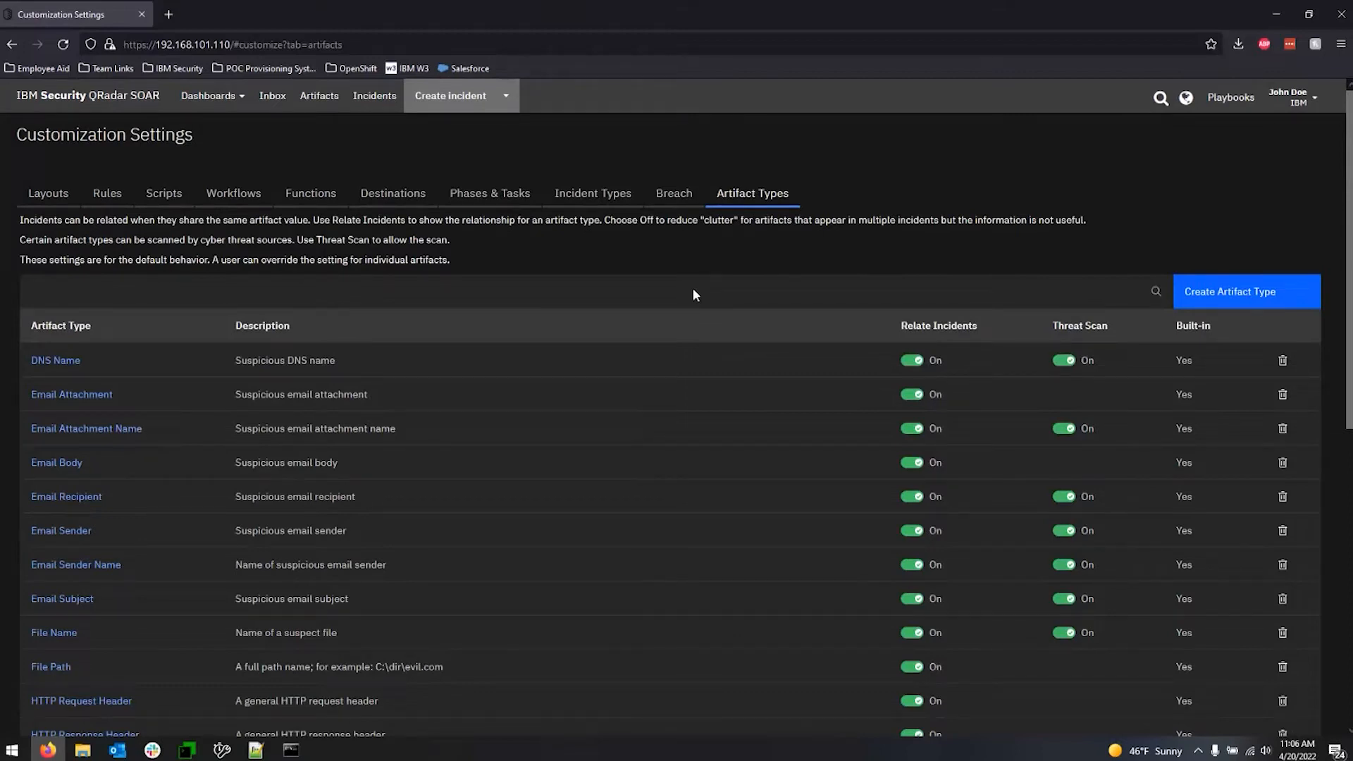
click(916, 362)
click(915, 361)
scroll(374, 413, down, 3)
scroll(373, 413, up, 3)
Review the incident types and inspect the edit options of Denial of Service without saving changes.
click(585, 206)
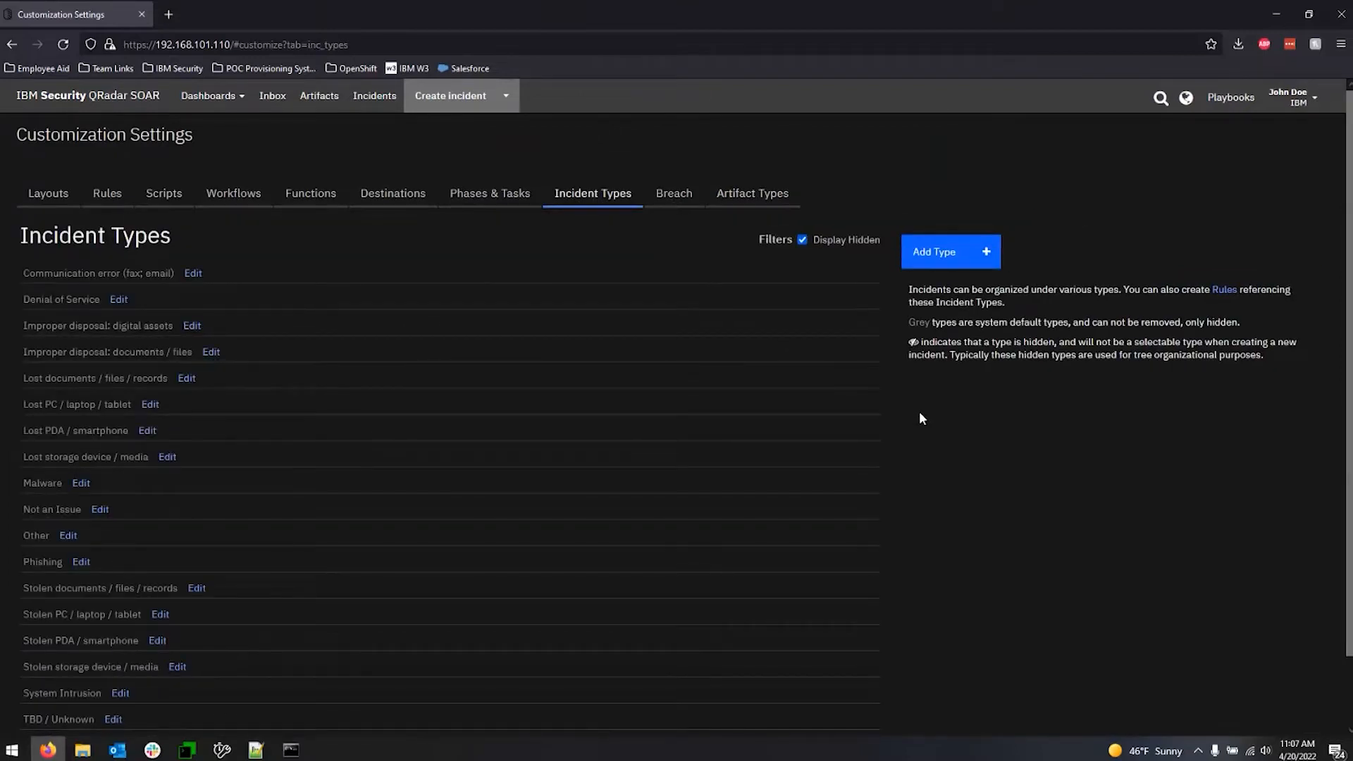
scroll(630, 416, down, 1)
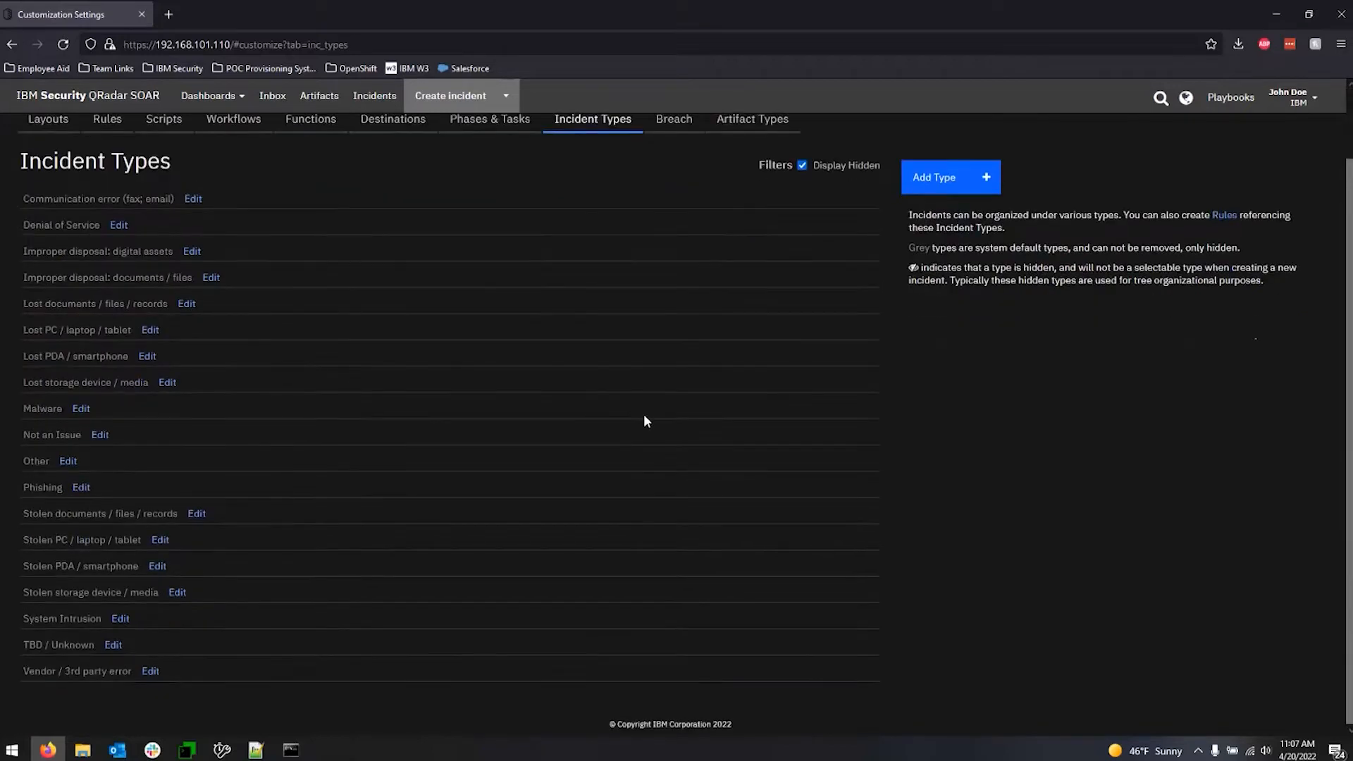
scroll(648, 421, up, 1)
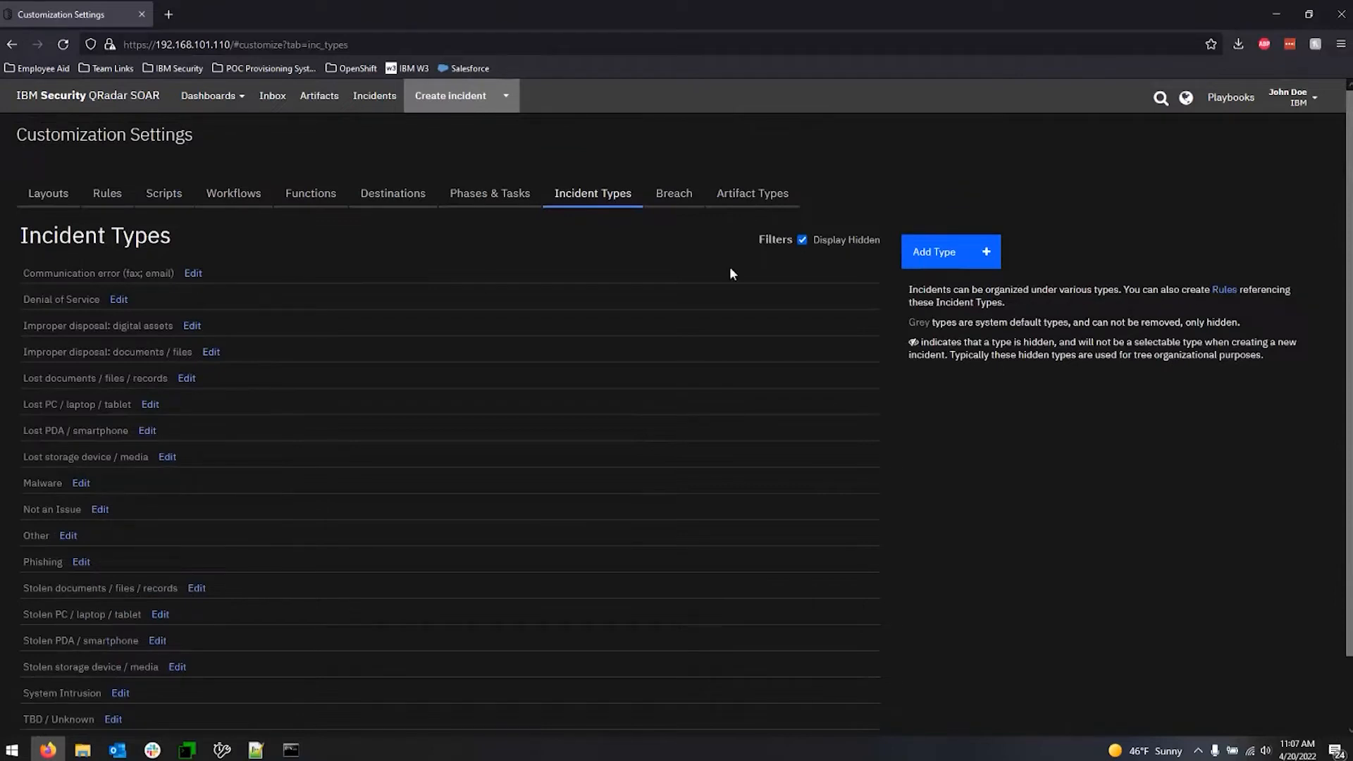
click(118, 298)
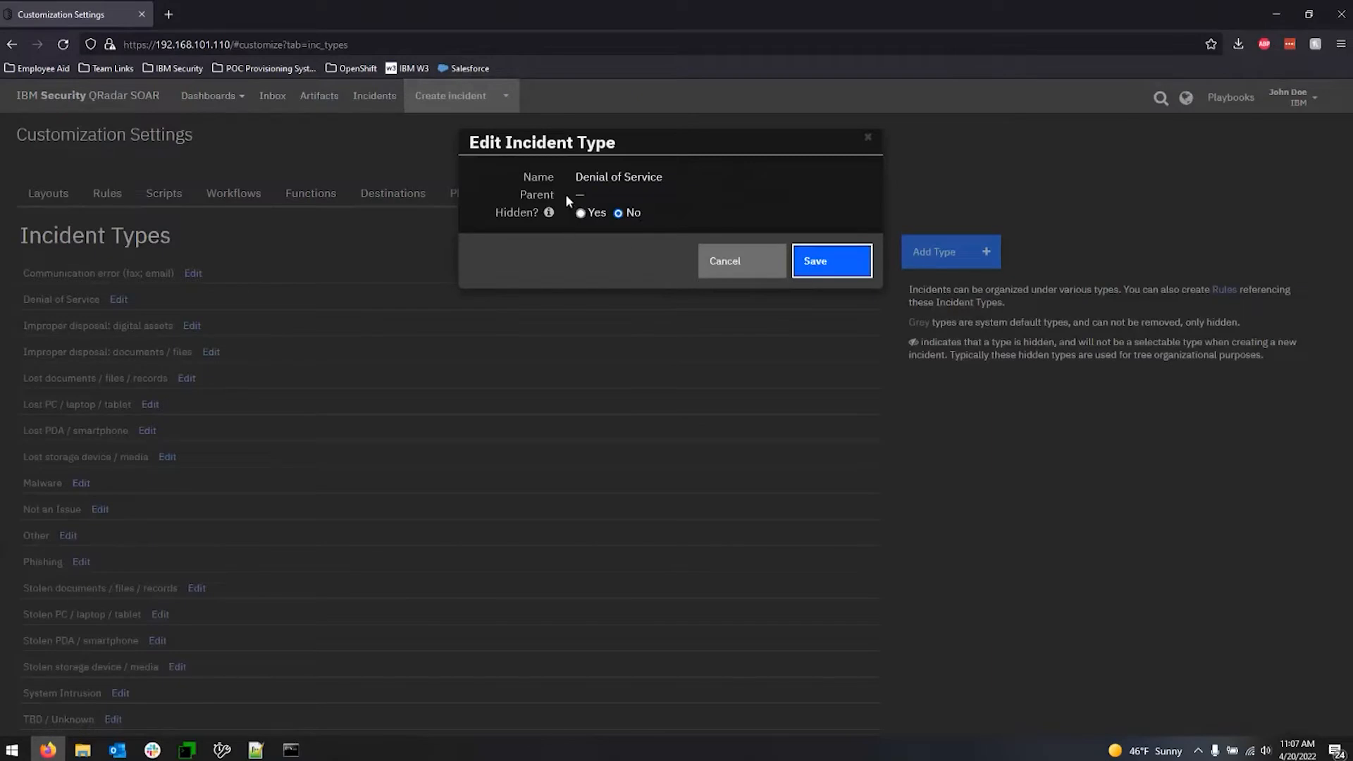
click(719, 263)
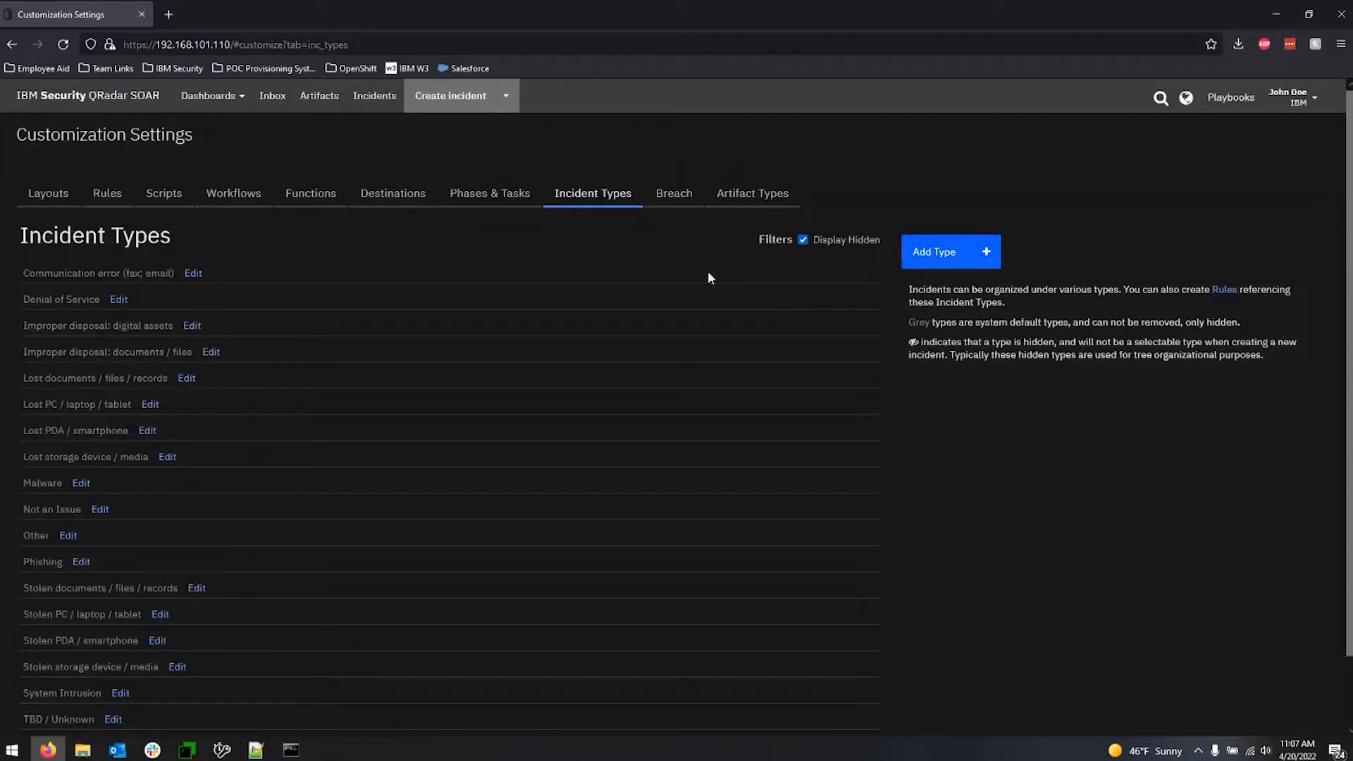
Examine the response phases and their tasks, including Engage and Detect/Analyze, along with the associated rules.
click(496, 206)
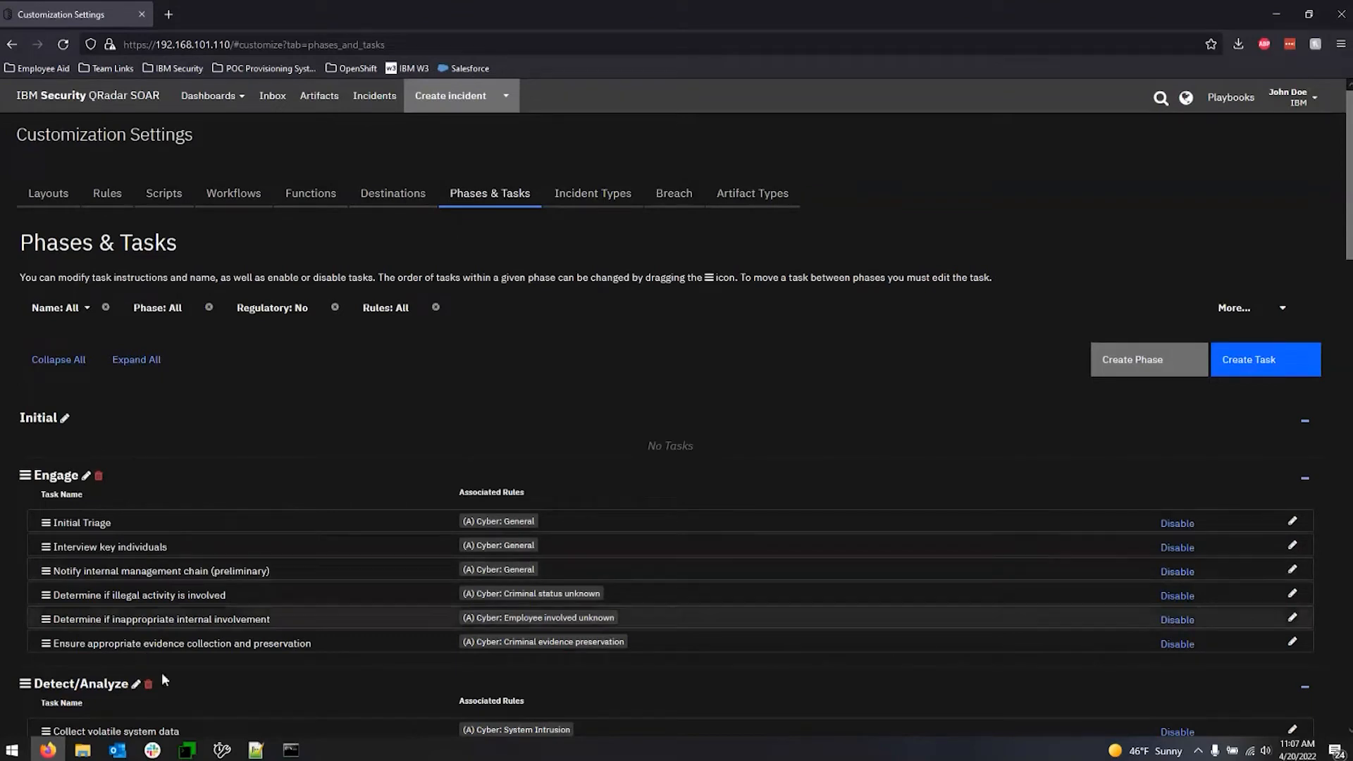
scroll(91, 694, down, 3)
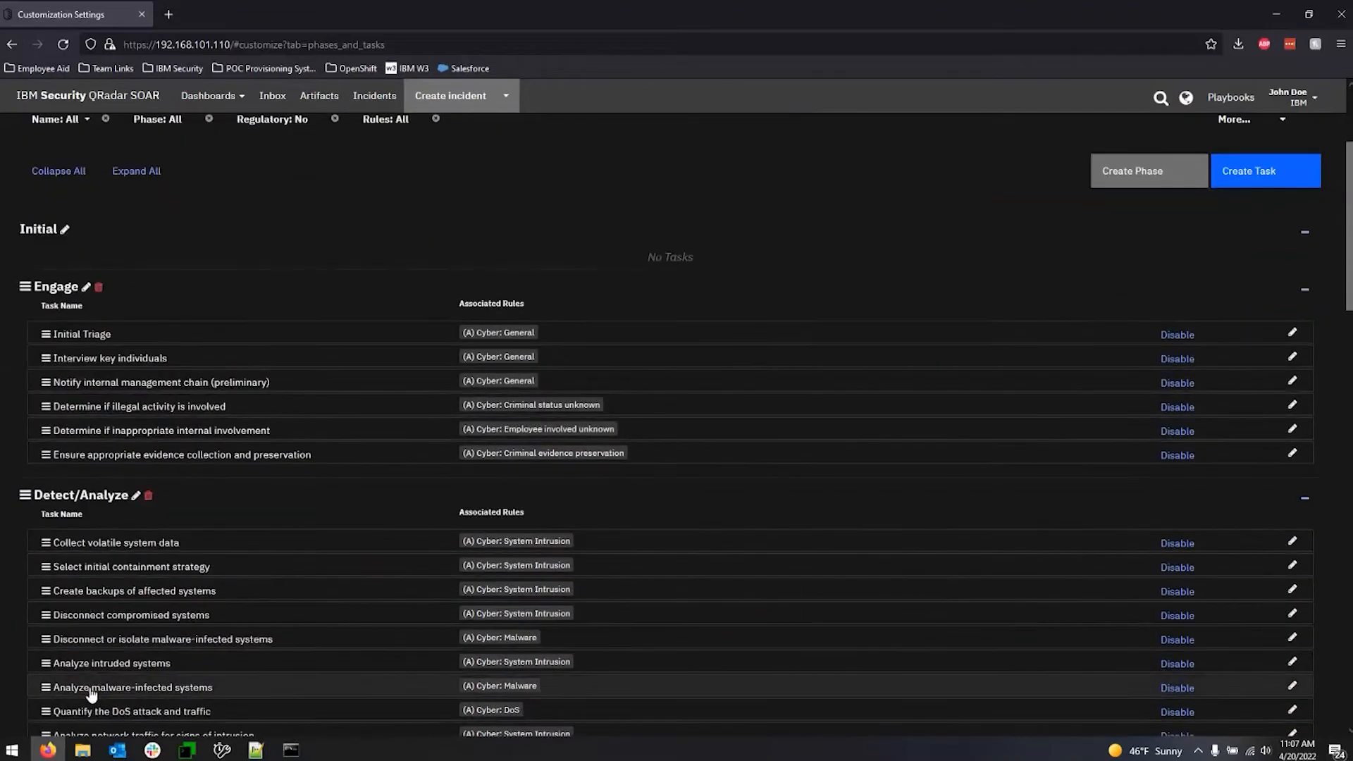
scroll(91, 694, down, 4)
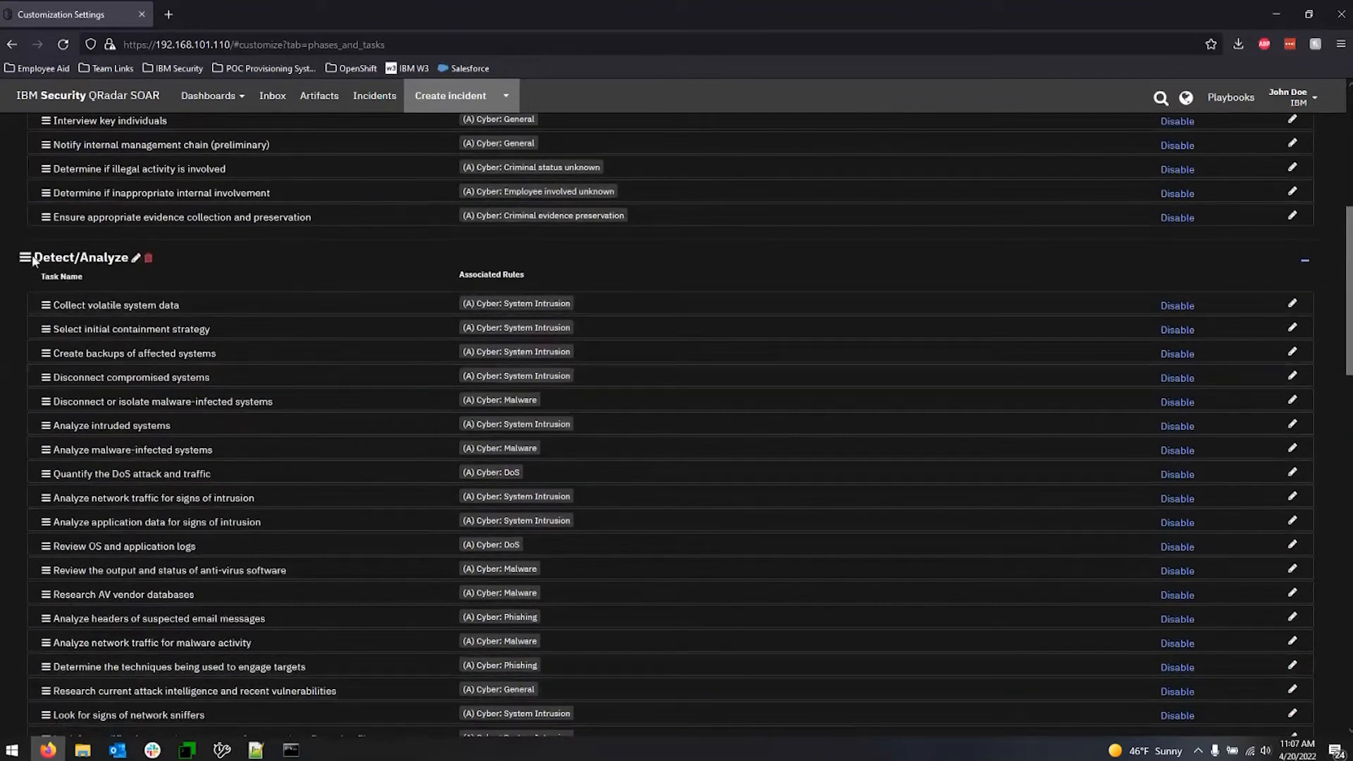
scroll(293, 391, up, 5)
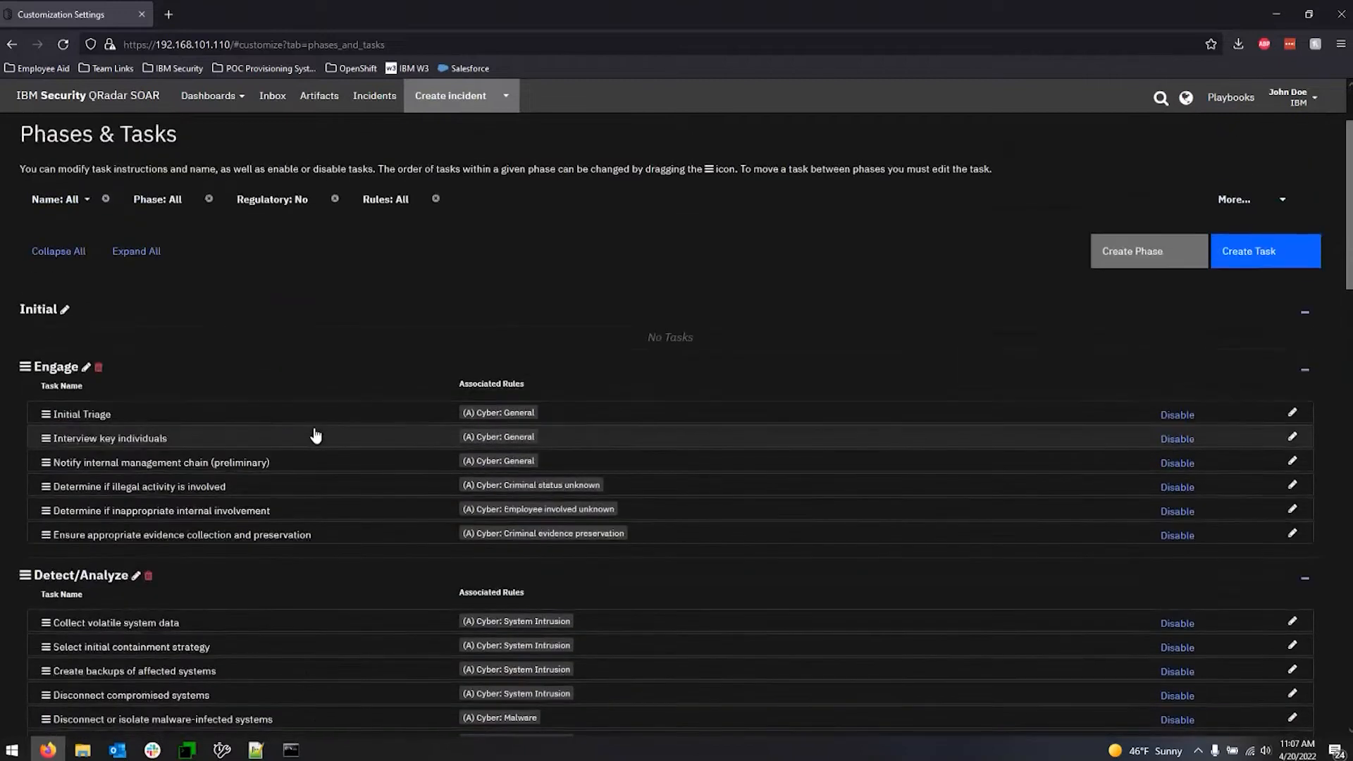
scroll(315, 435, up, 2)
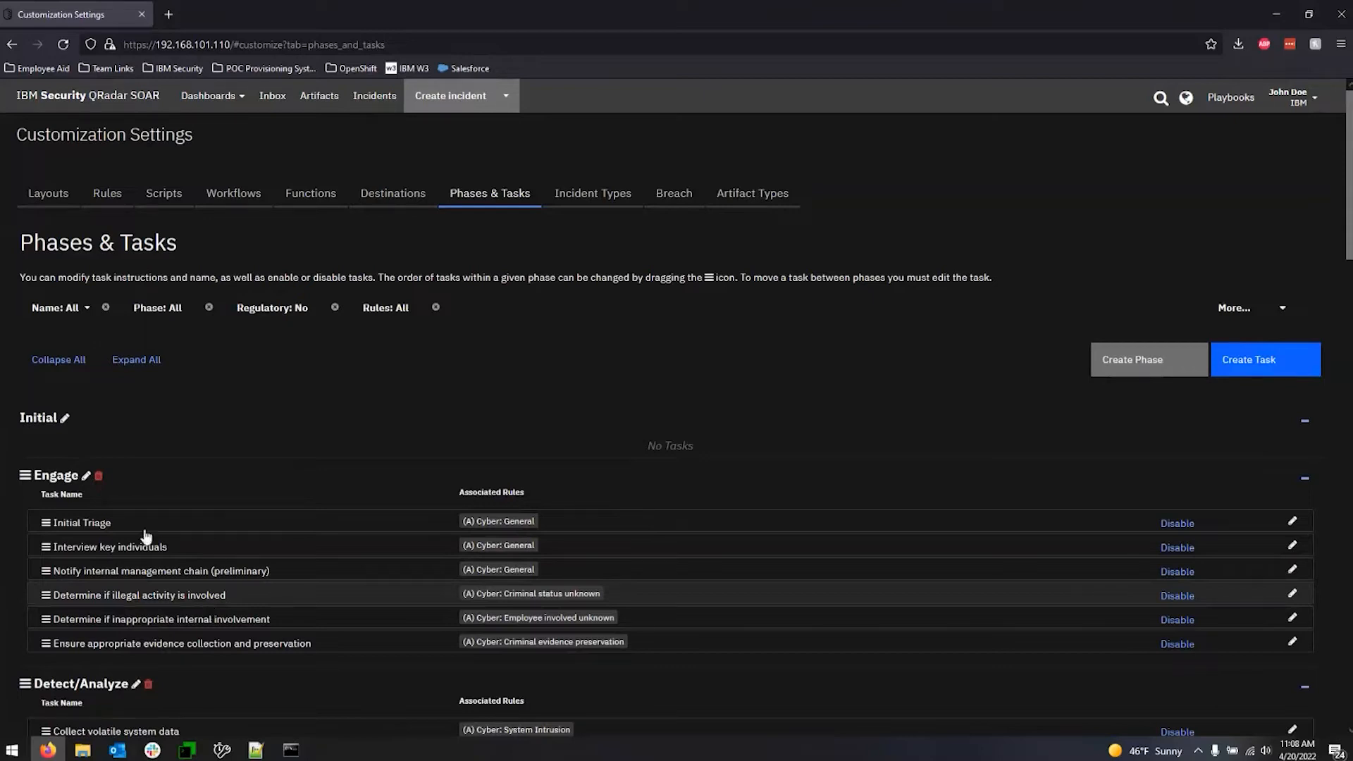
Open the Initial Triage task in the Engage phase and examine its details, instructions and task layout.
click(1292, 525)
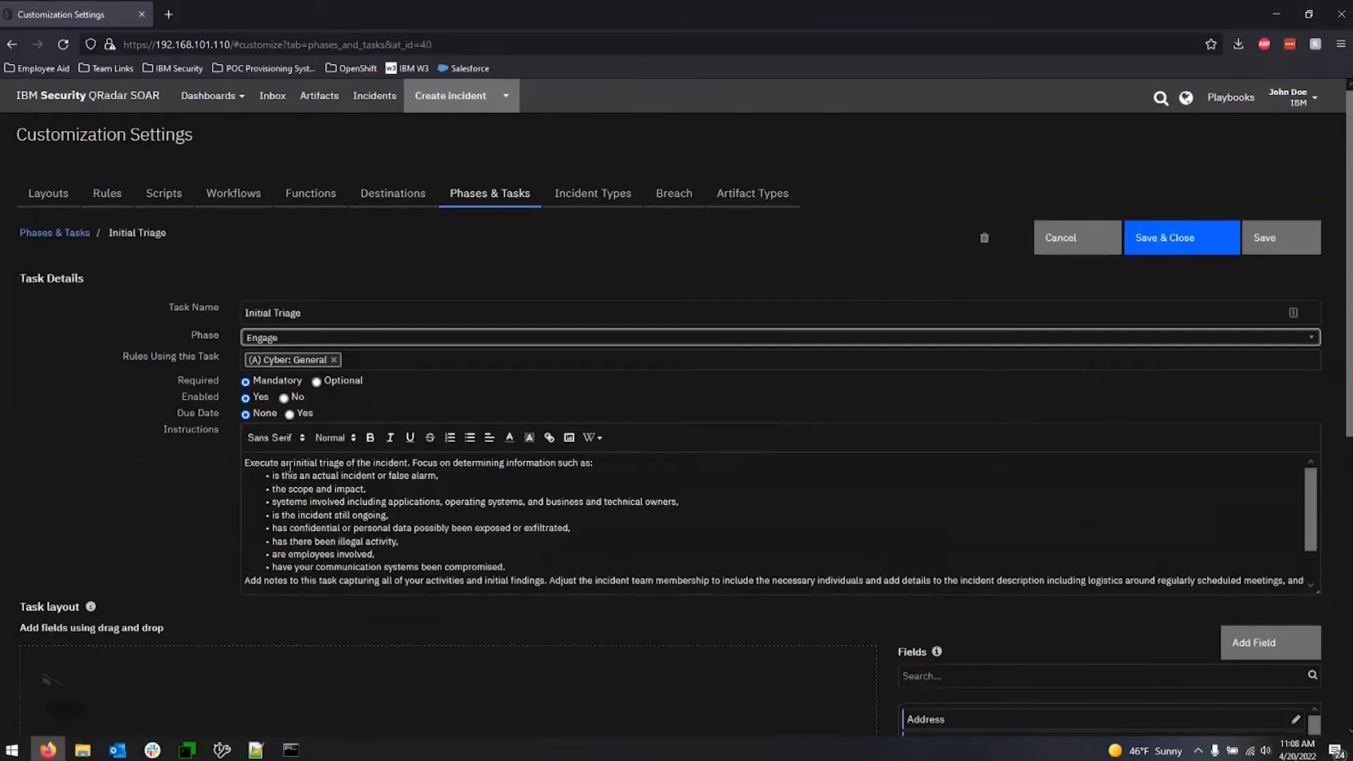
drag(246, 463, 747, 595)
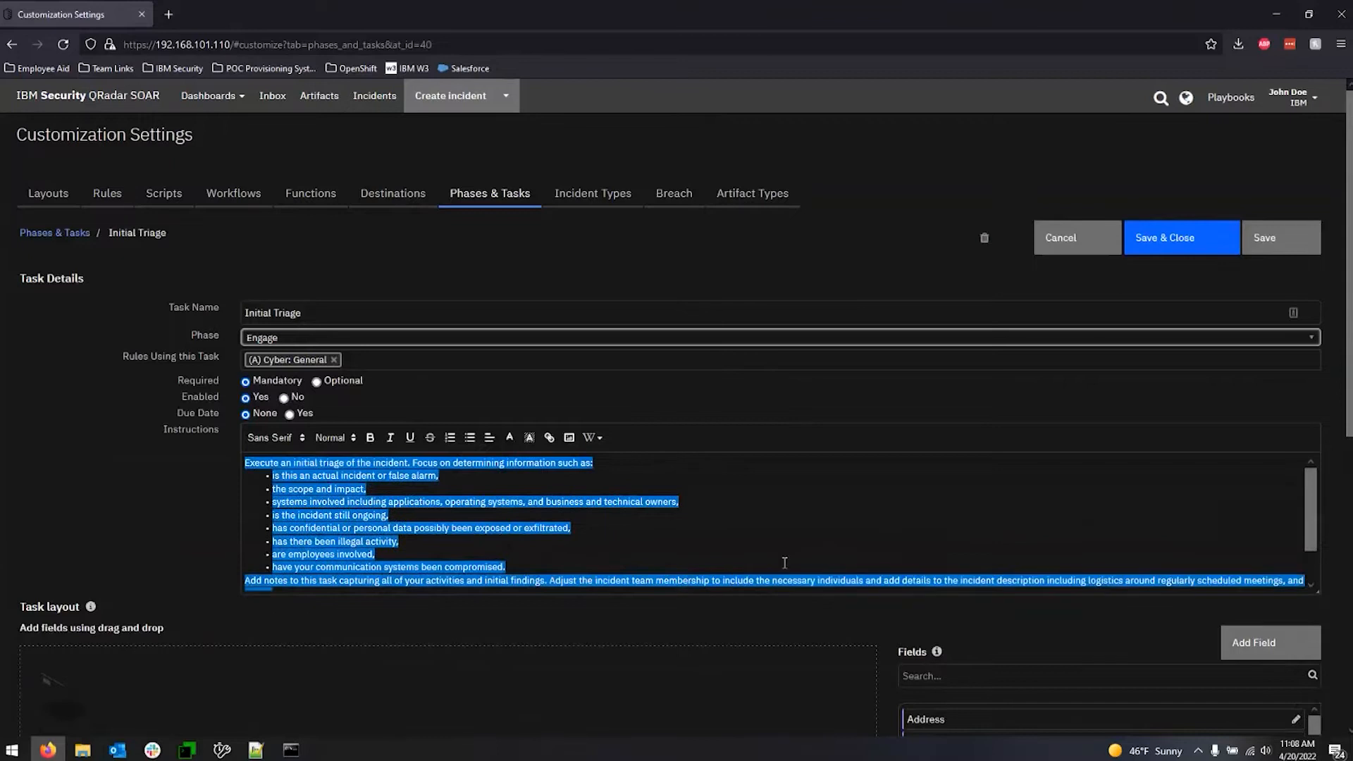
click(784, 561)
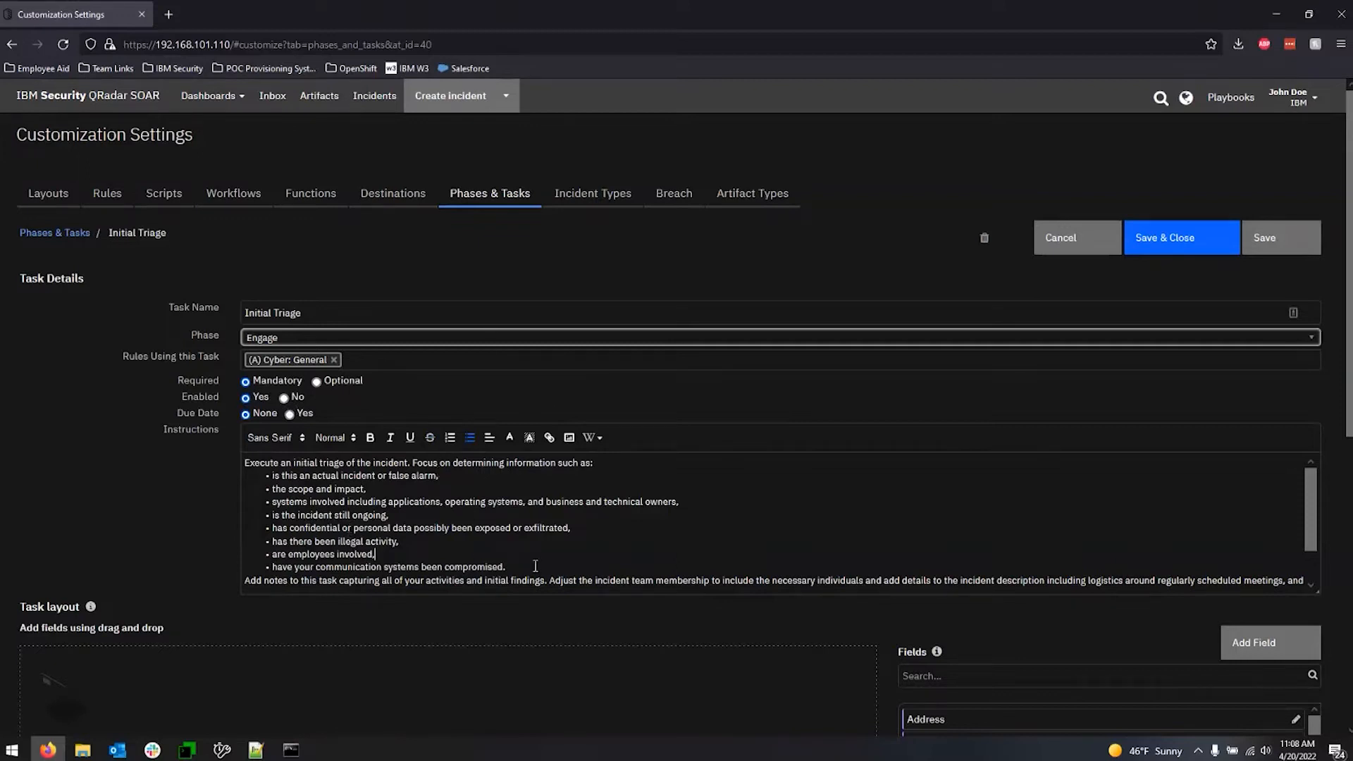
scroll(533, 566, down, 1)
scroll(121, 560, down, 3)
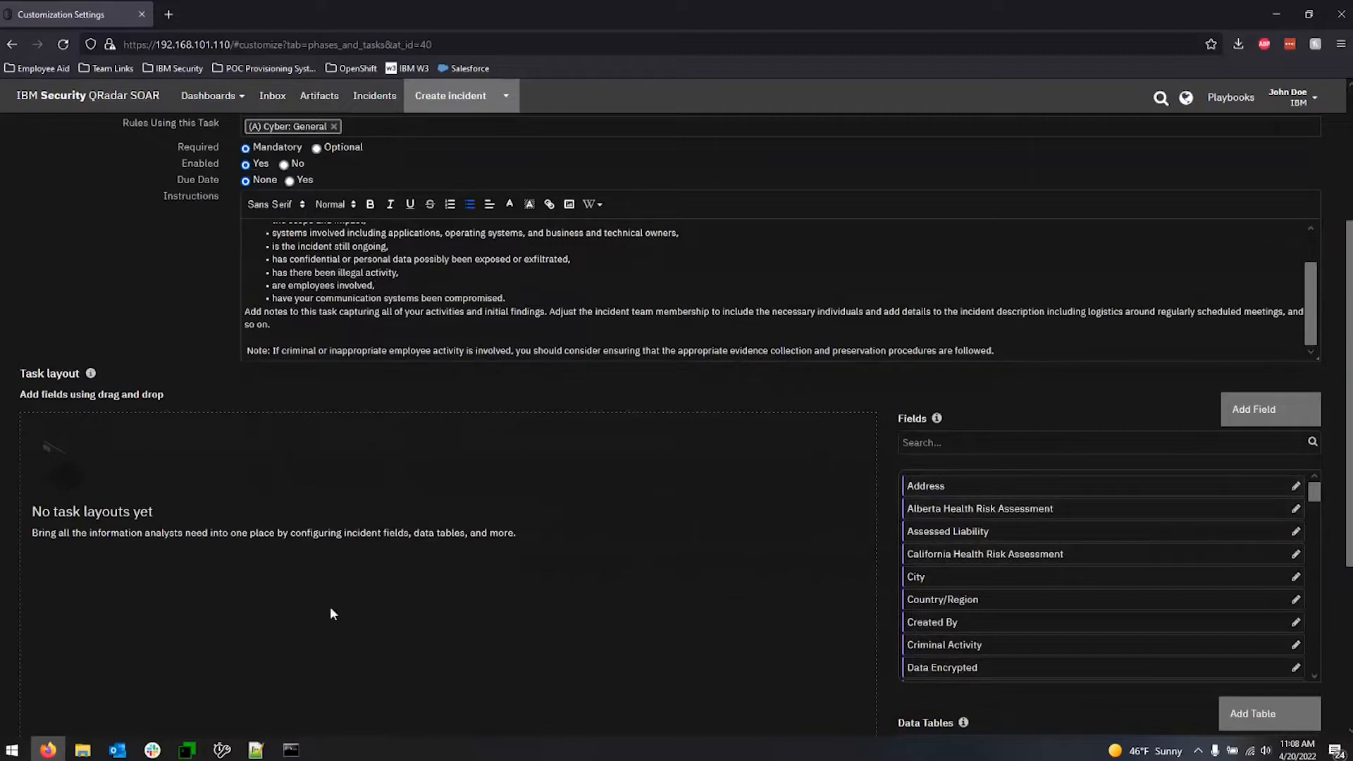
scroll(576, 596, up, 2)
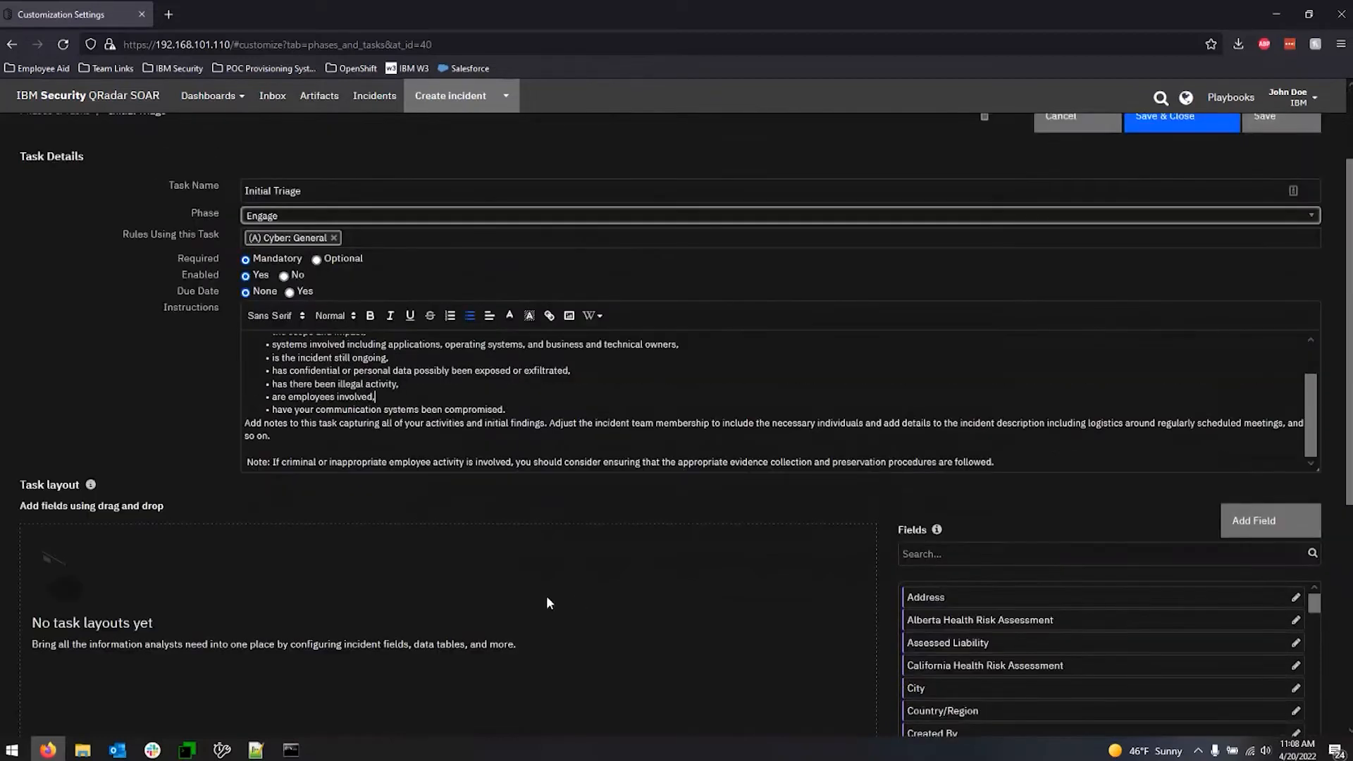
scroll(534, 585, down, 2)
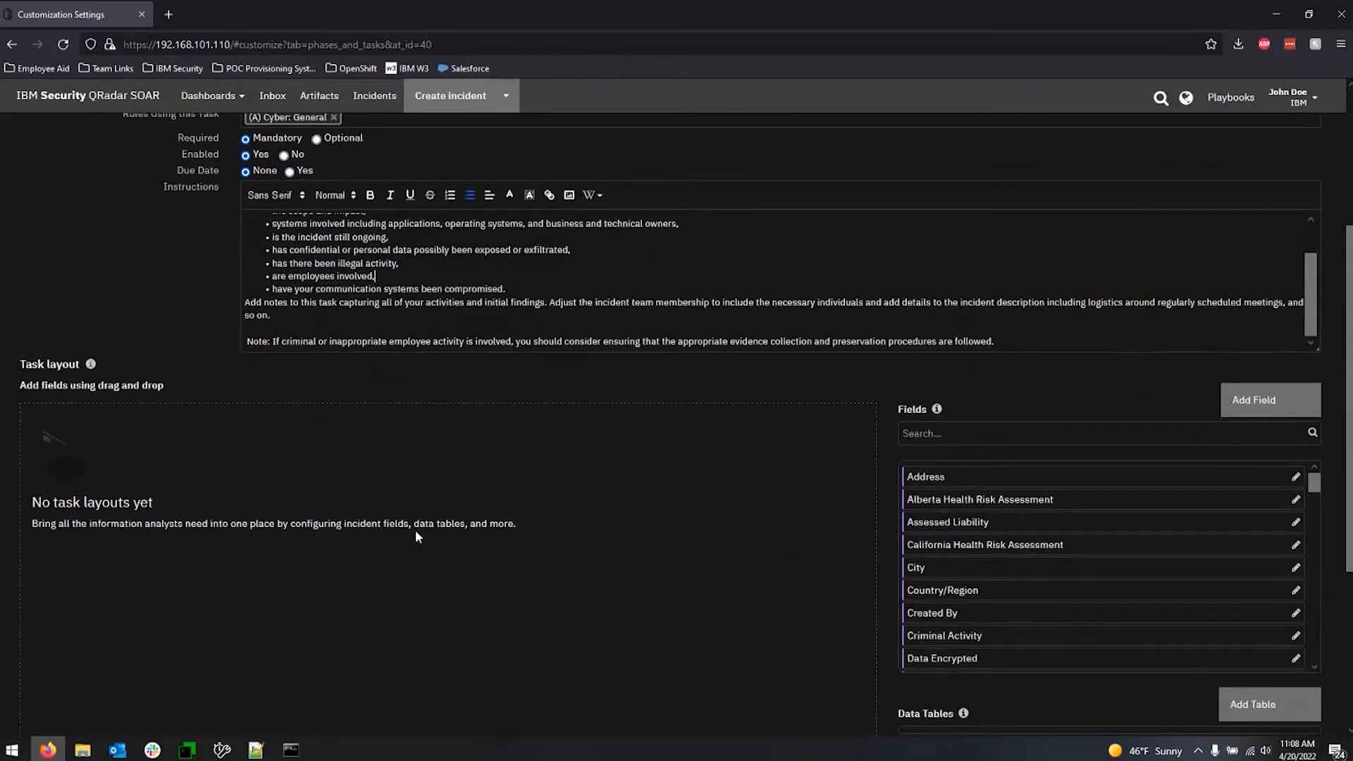
scroll(567, 416, up, 4)
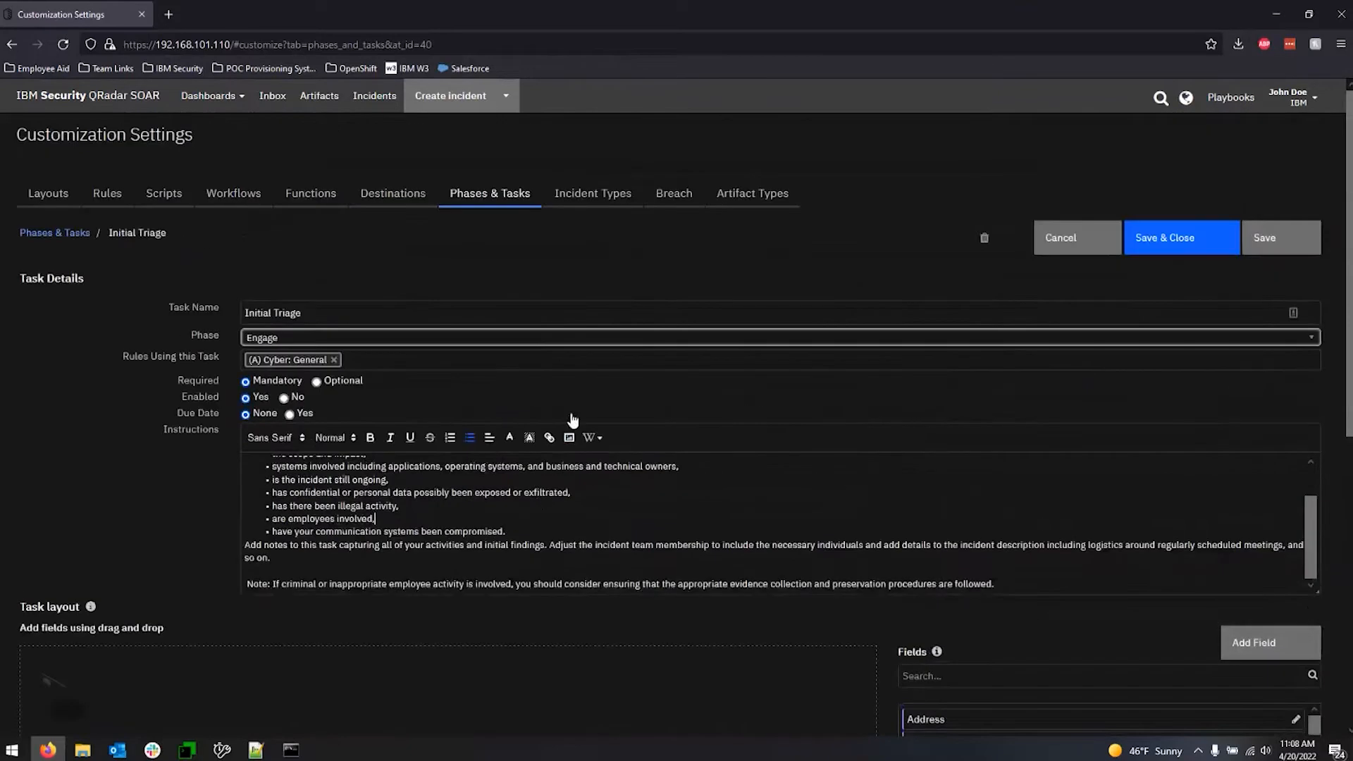
View the message destinations, then start a new function and inspect its Message Destination choices.
click(397, 204)
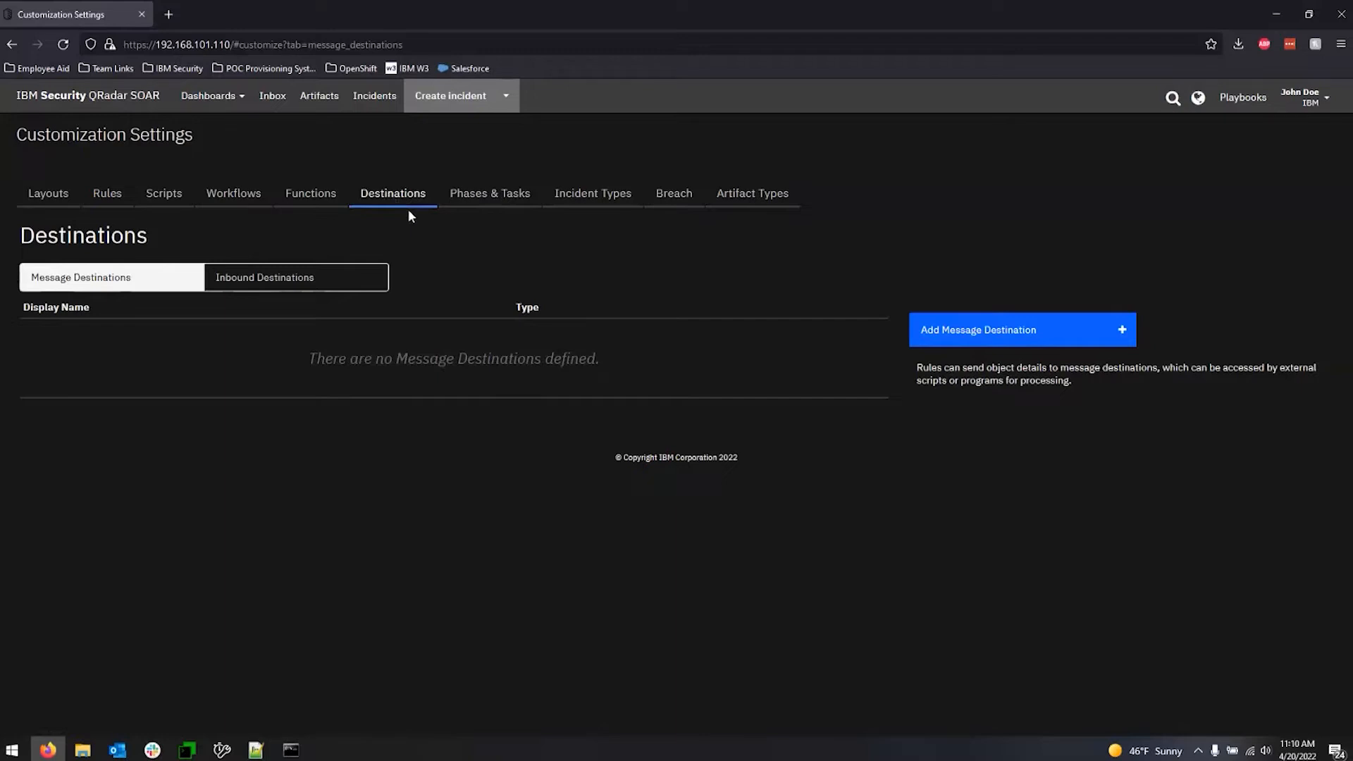
click(315, 202)
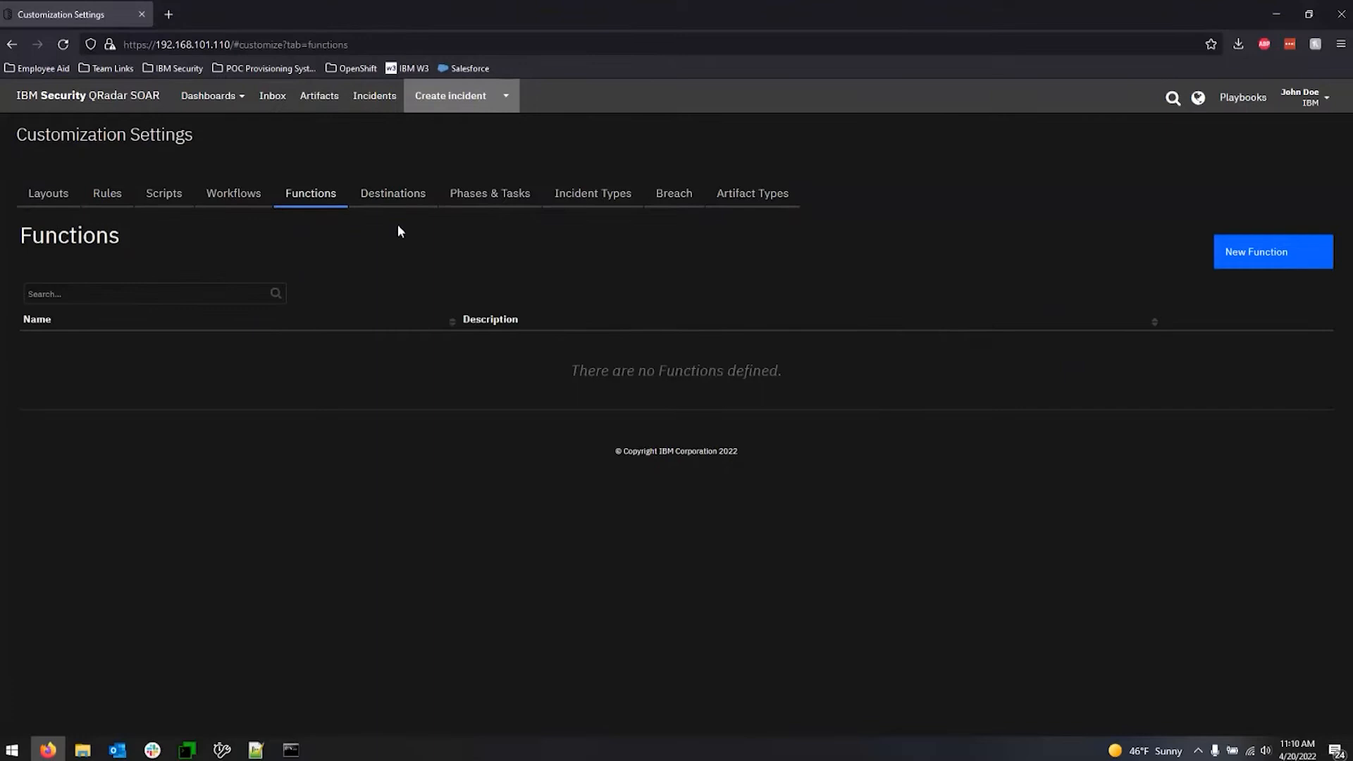
click(1273, 265)
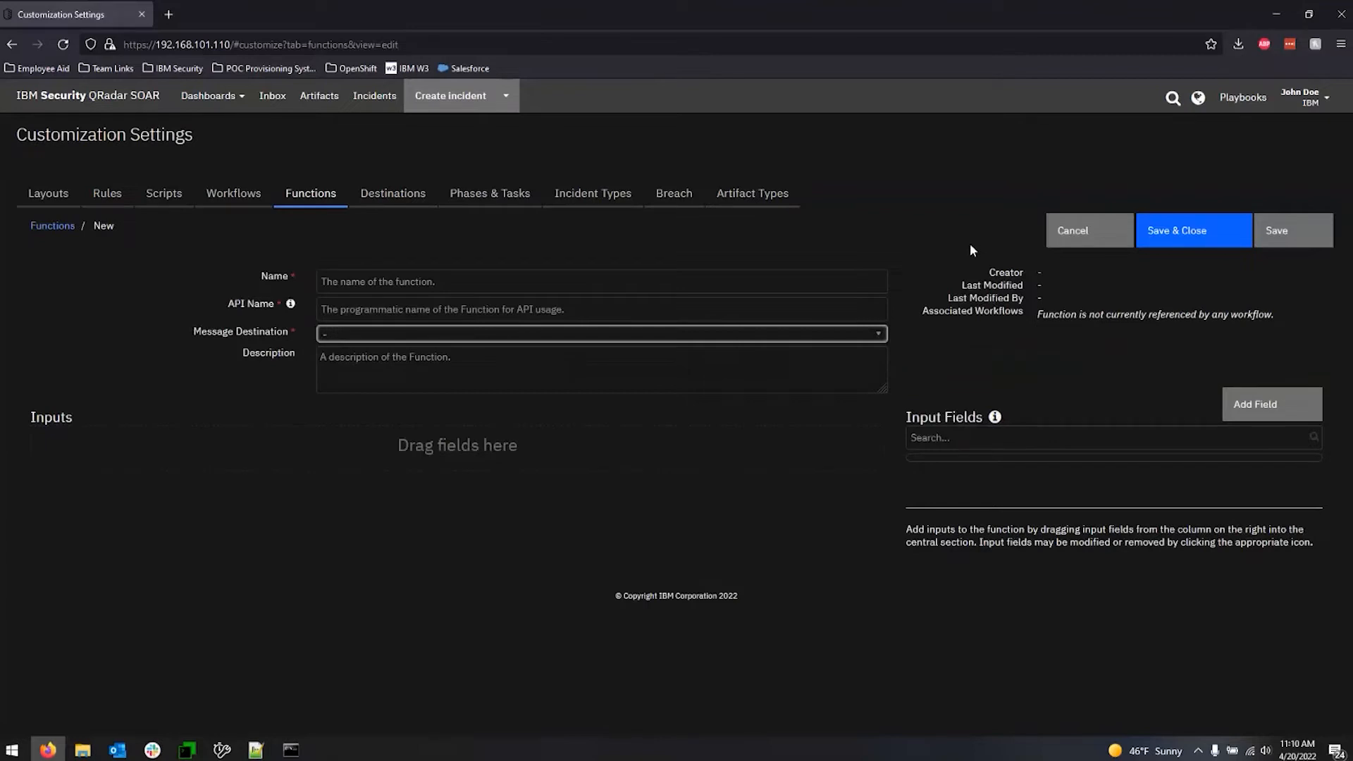
click(396, 336)
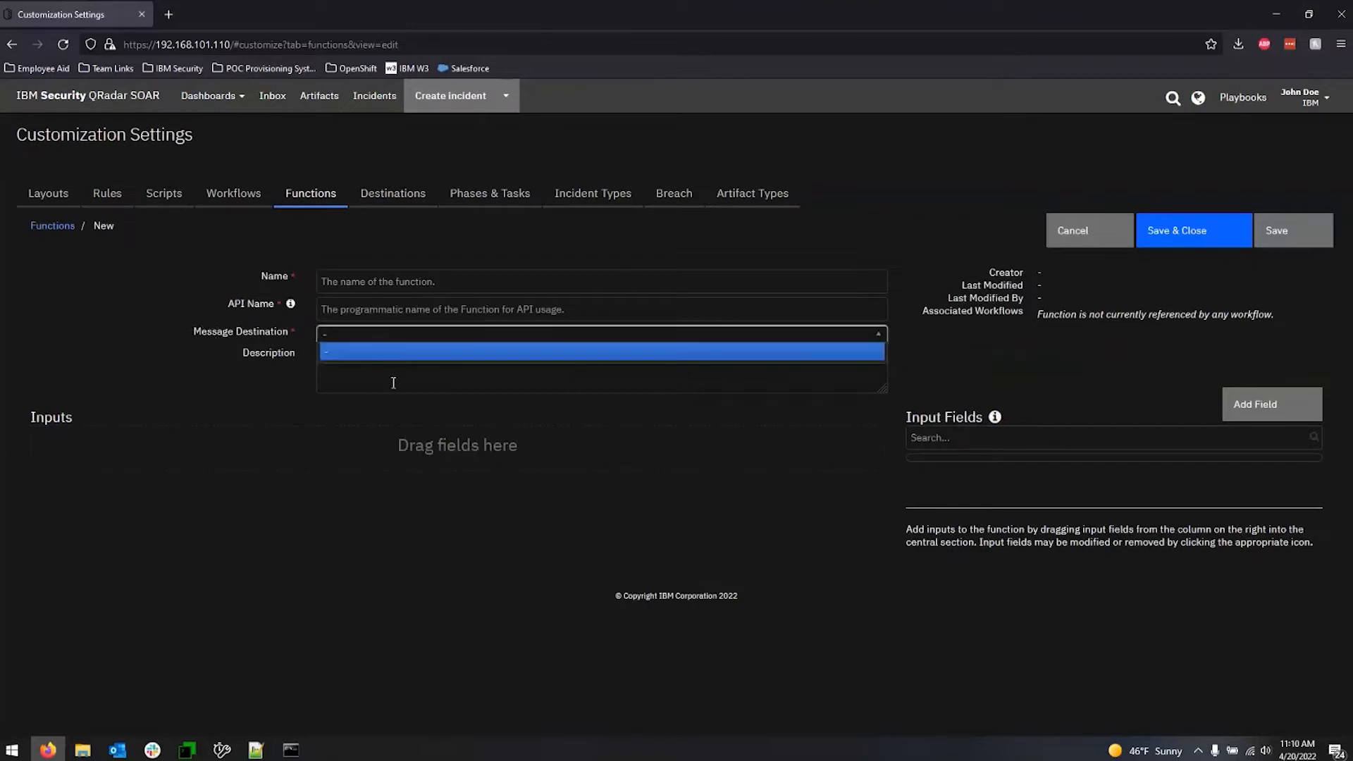
click(387, 343)
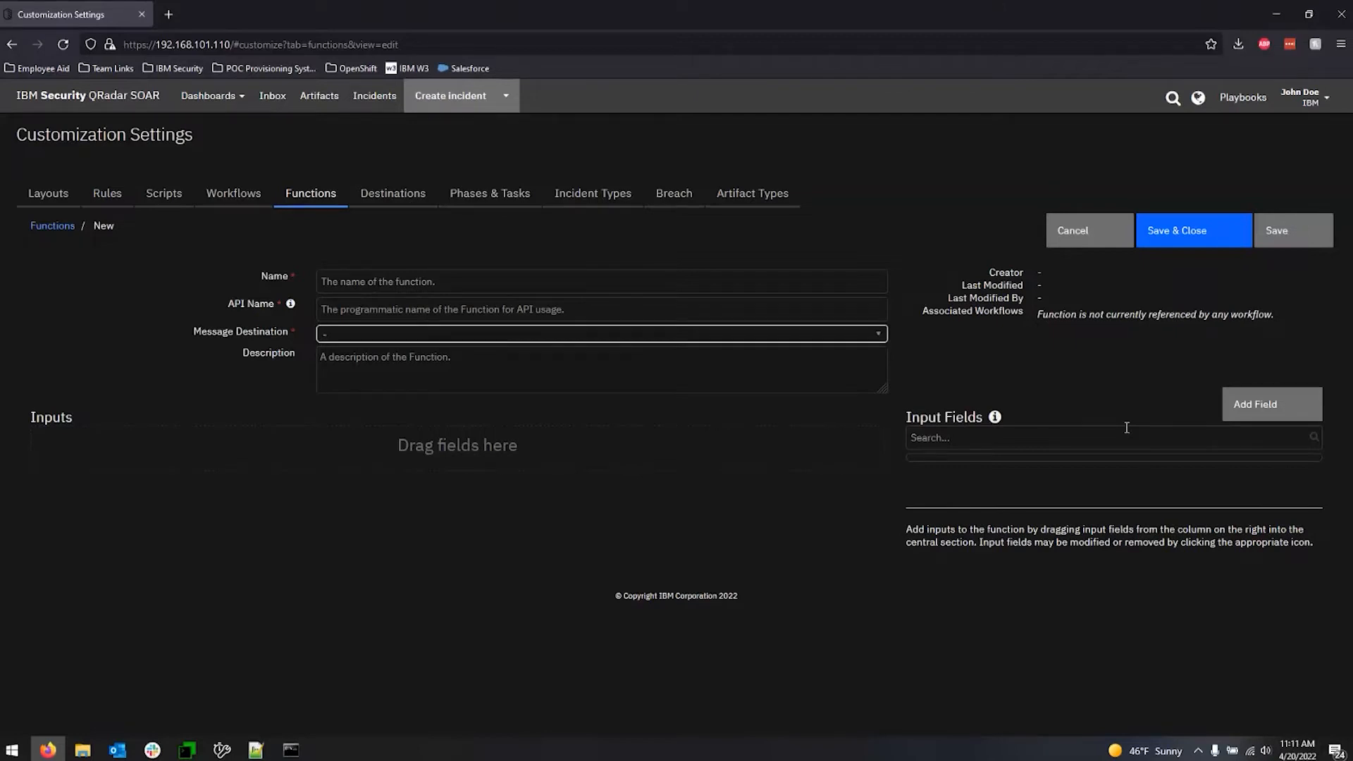
Examine the field types, API name, requirement and tooltip options for a new function input field, and cancel without creating it.
click(1269, 412)
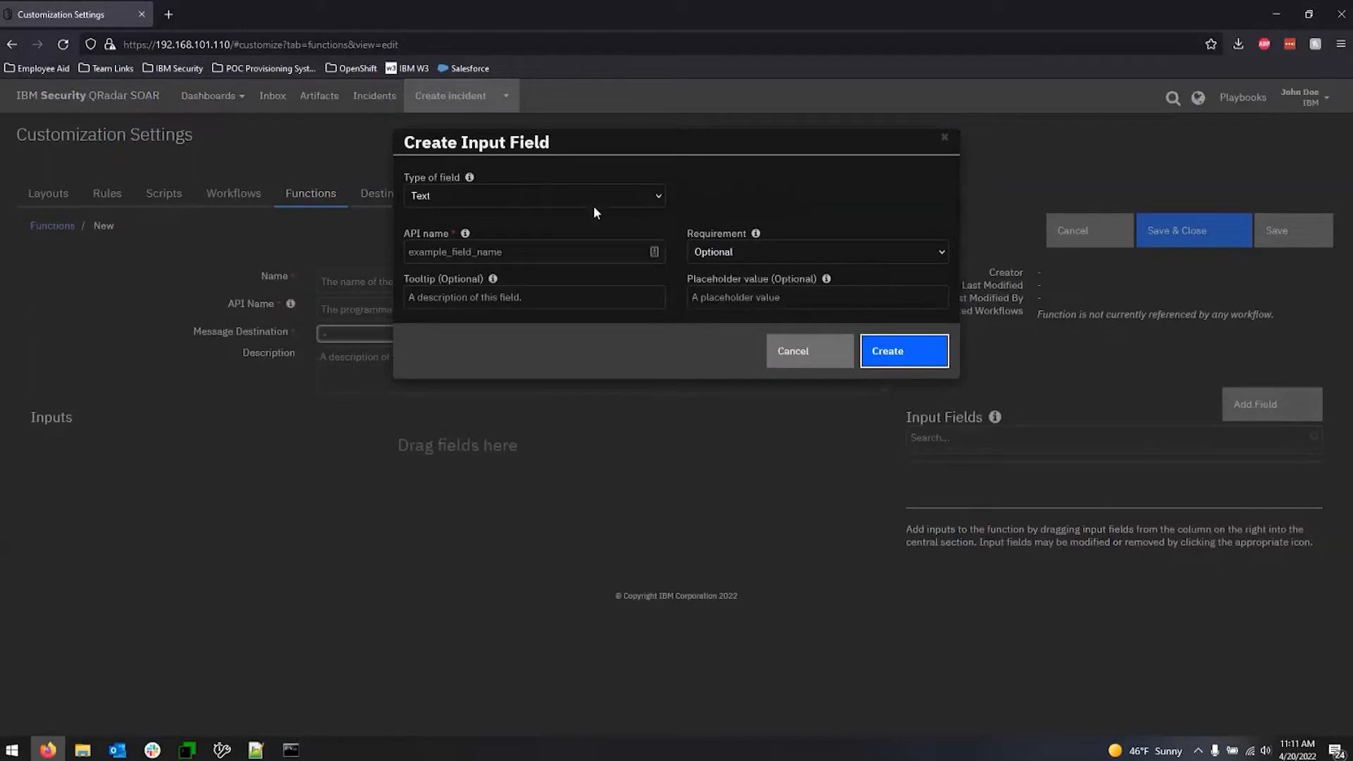
click(544, 191)
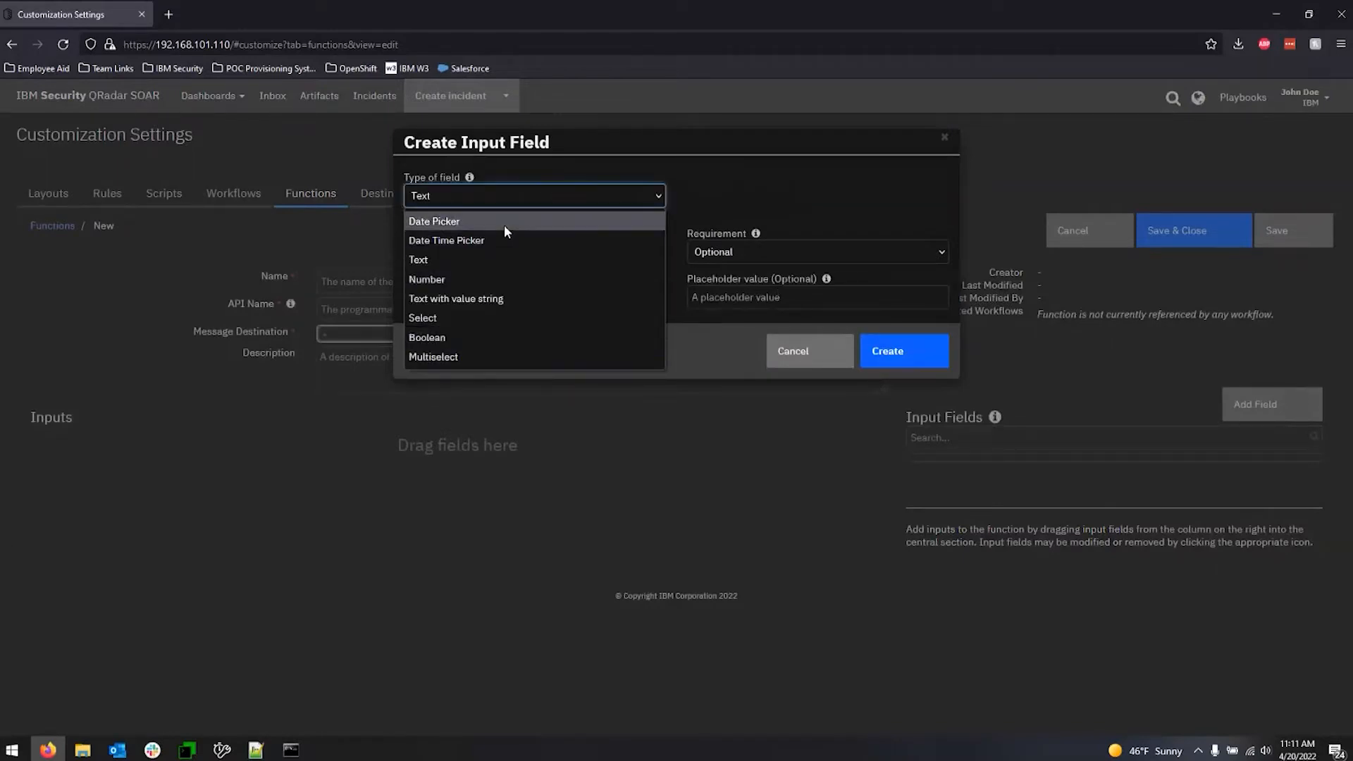
click(678, 195)
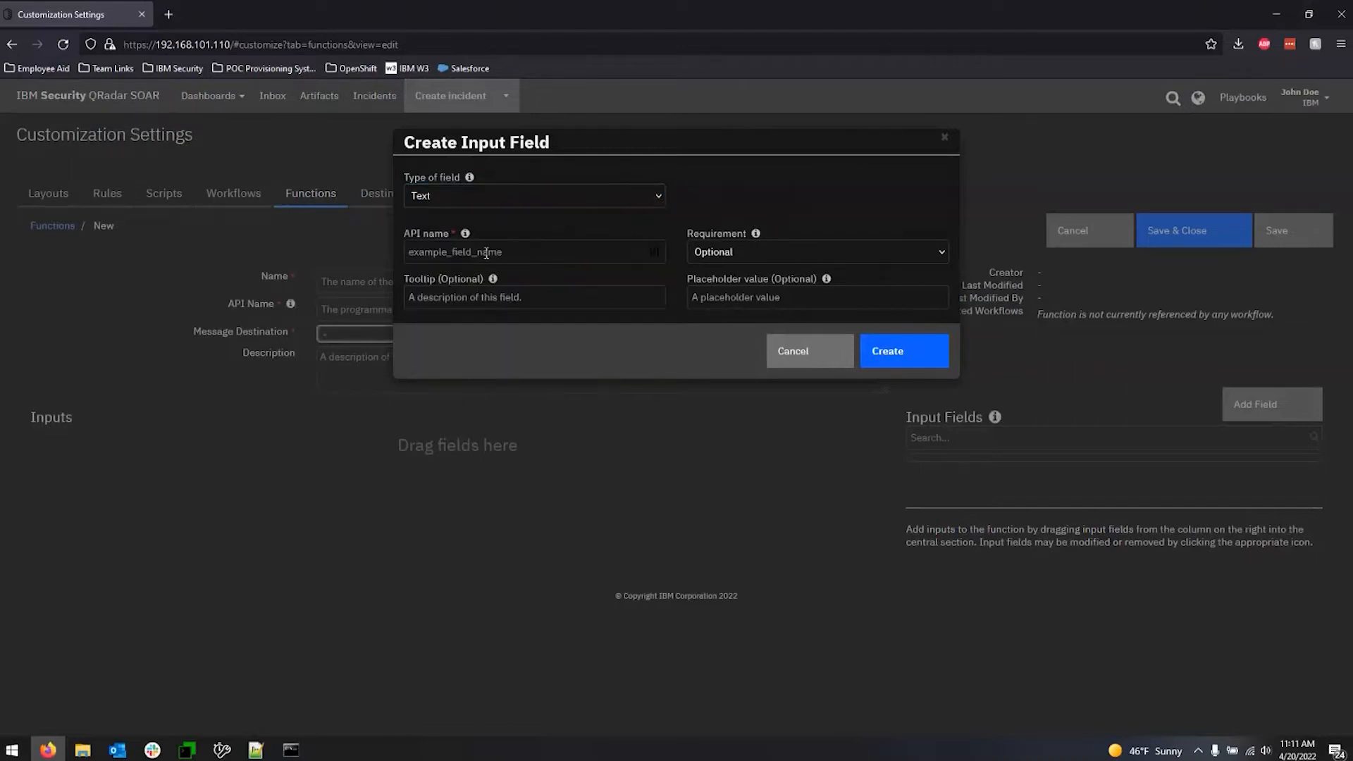
click(458, 254)
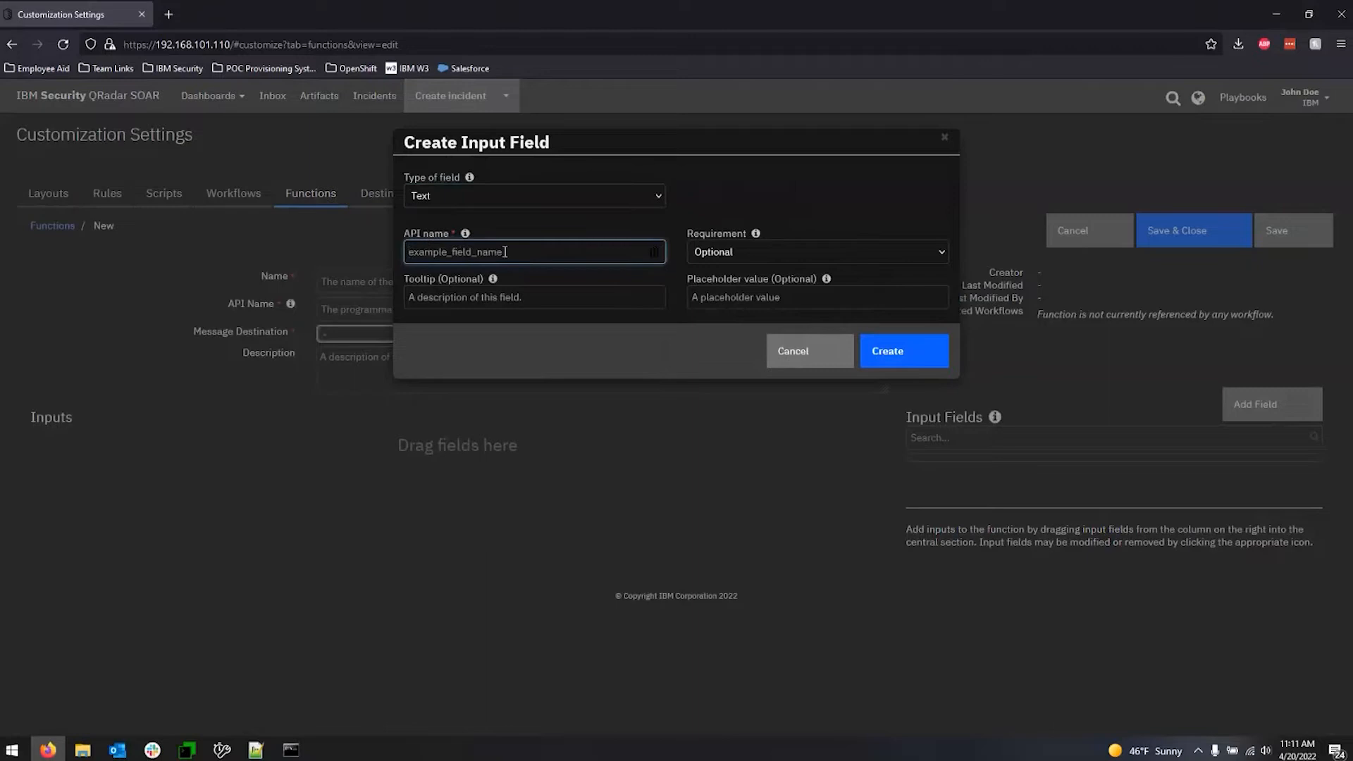
click(793, 256)
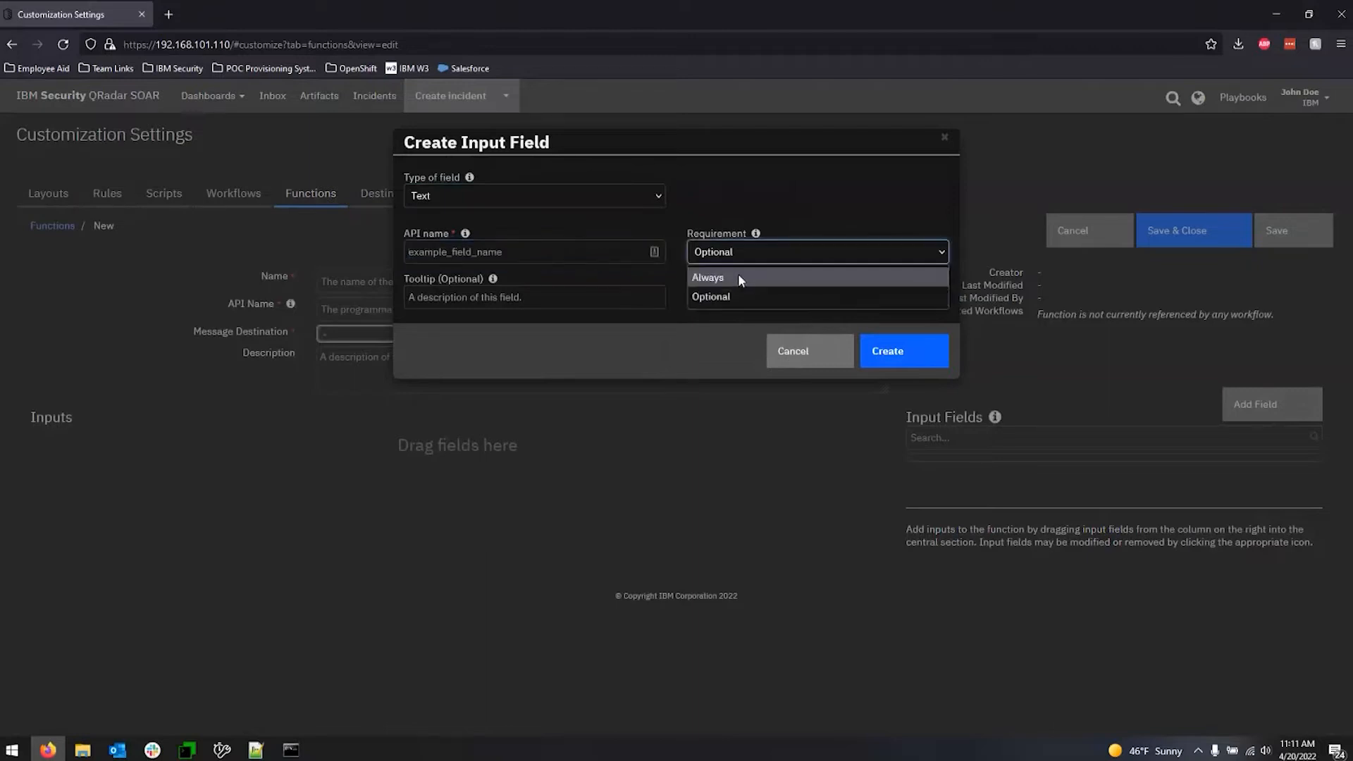
click(637, 311)
click(555, 309)
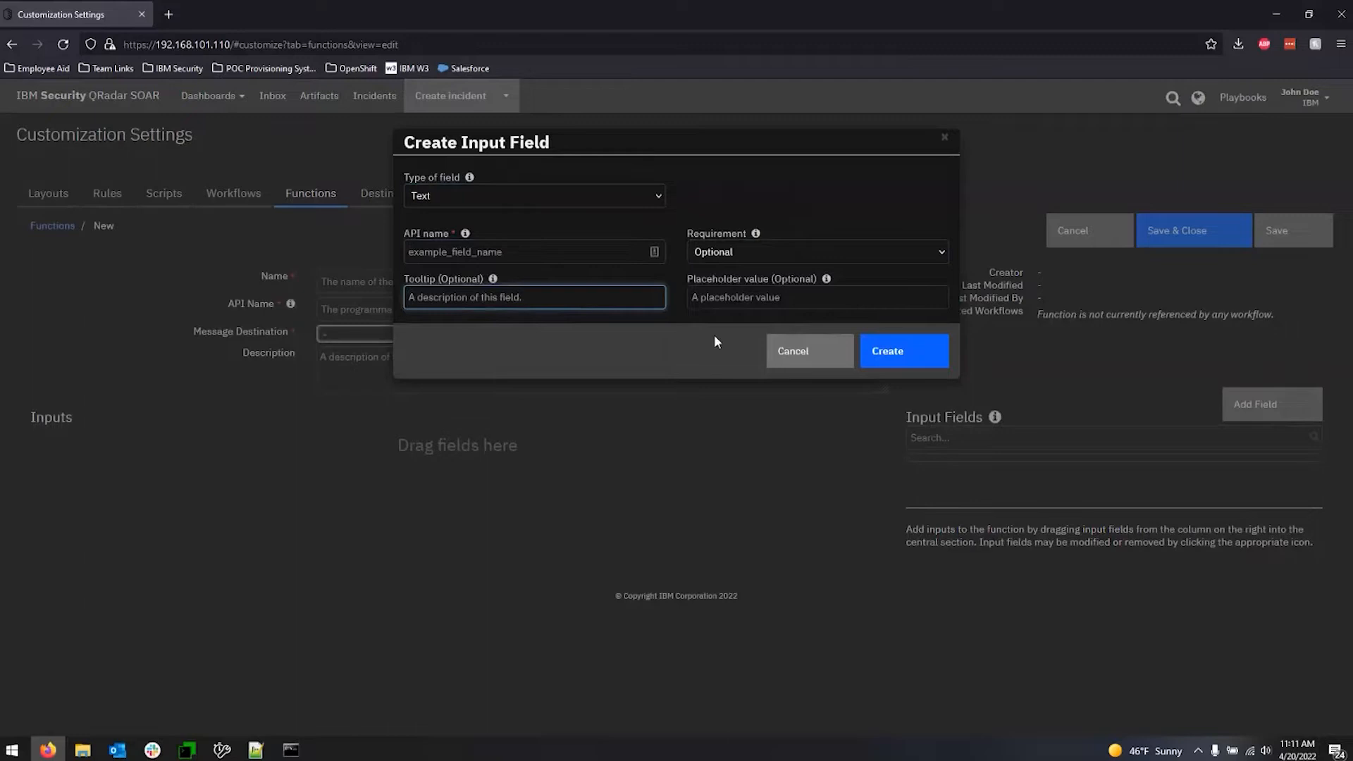
click(809, 353)
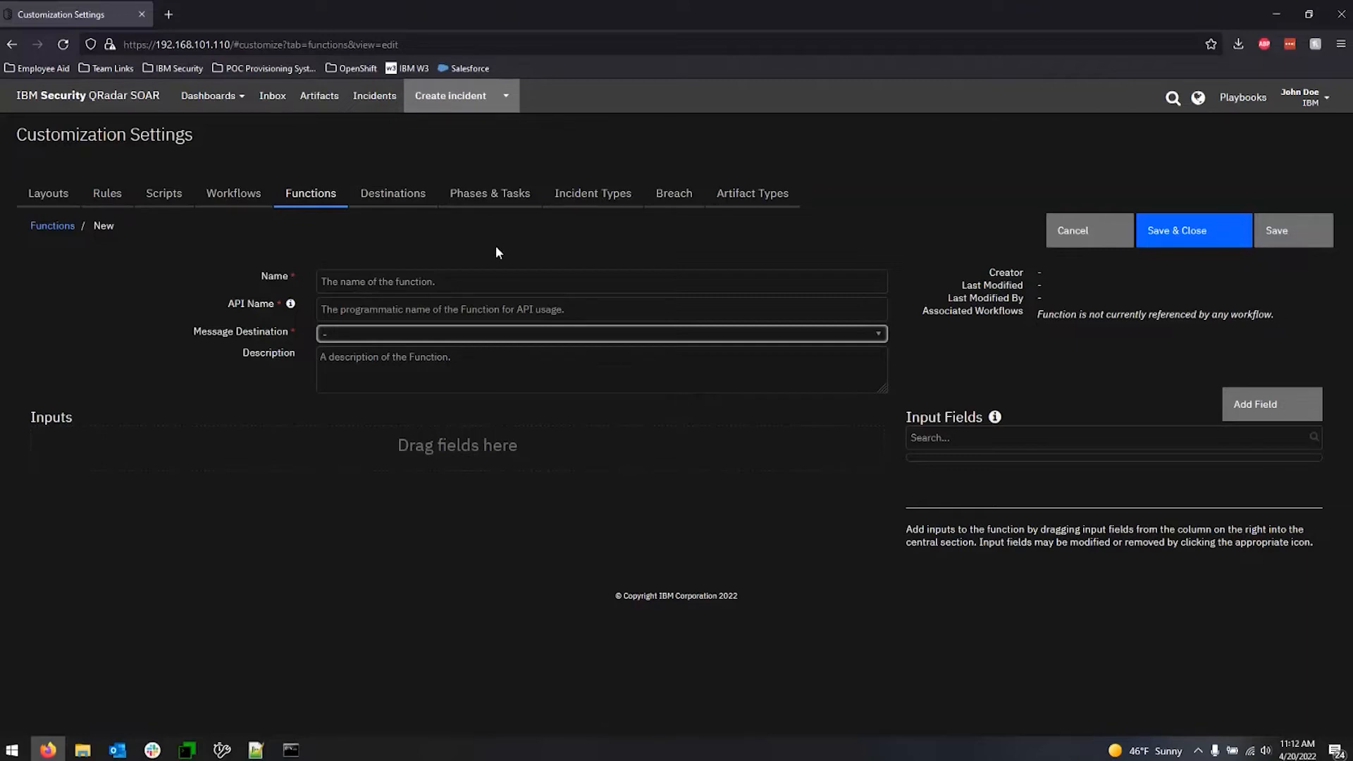
Leave the new function form and review the message destinations and the functions list, ending on Destinations.
click(406, 200)
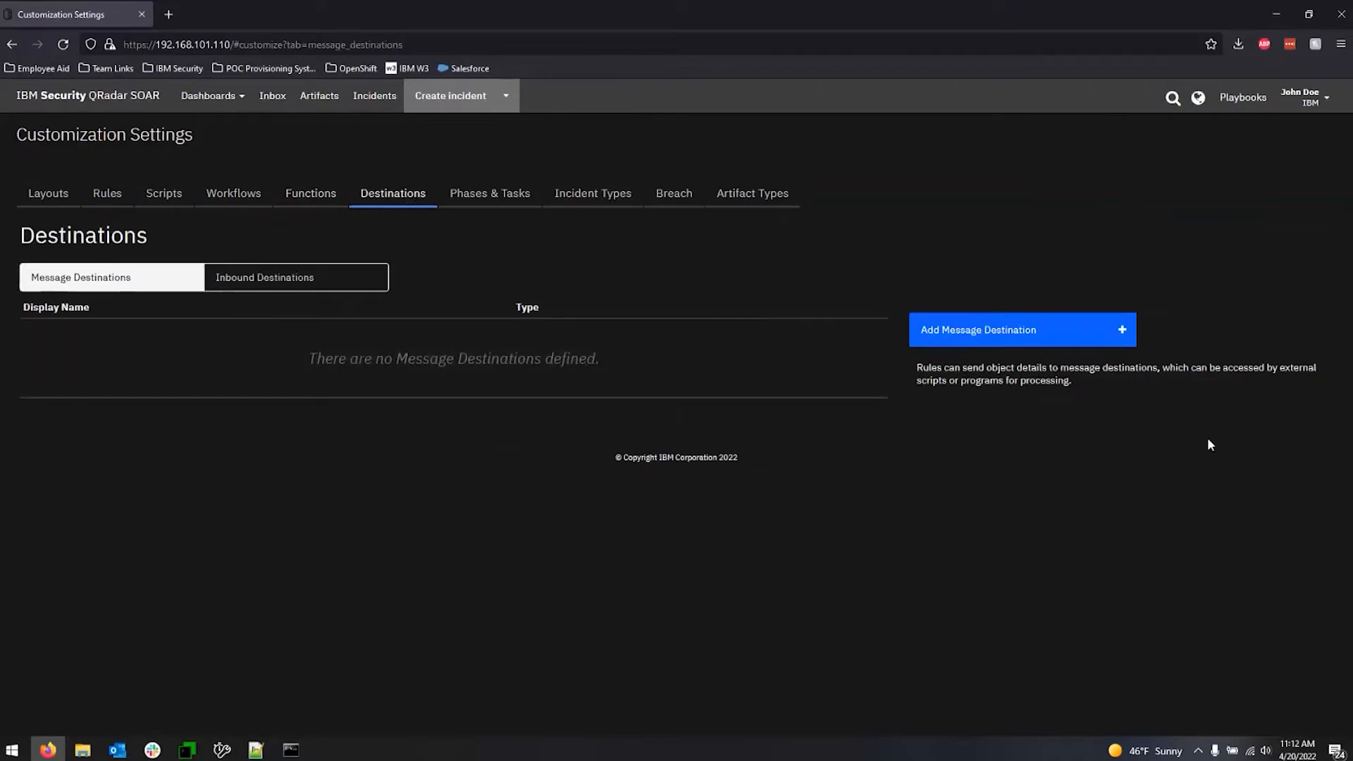
click(1096, 335)
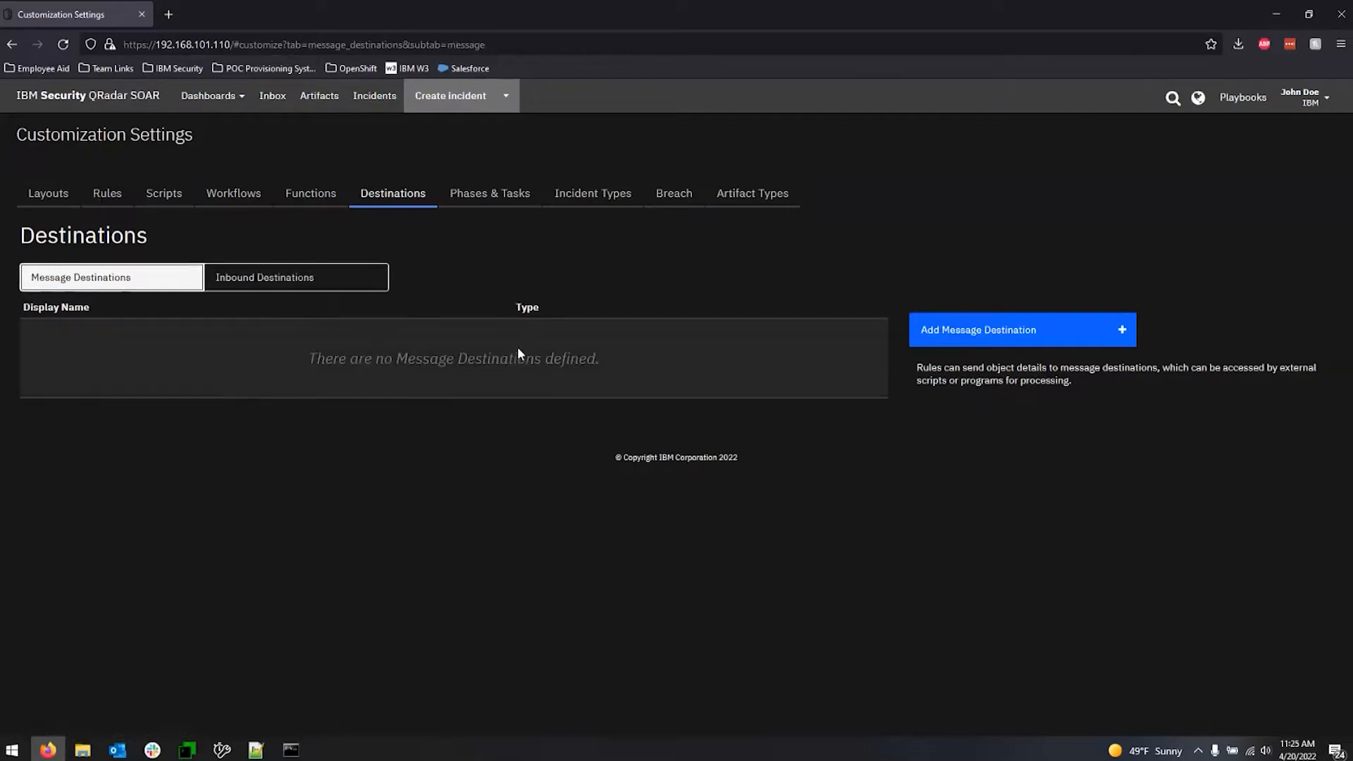
click(326, 209)
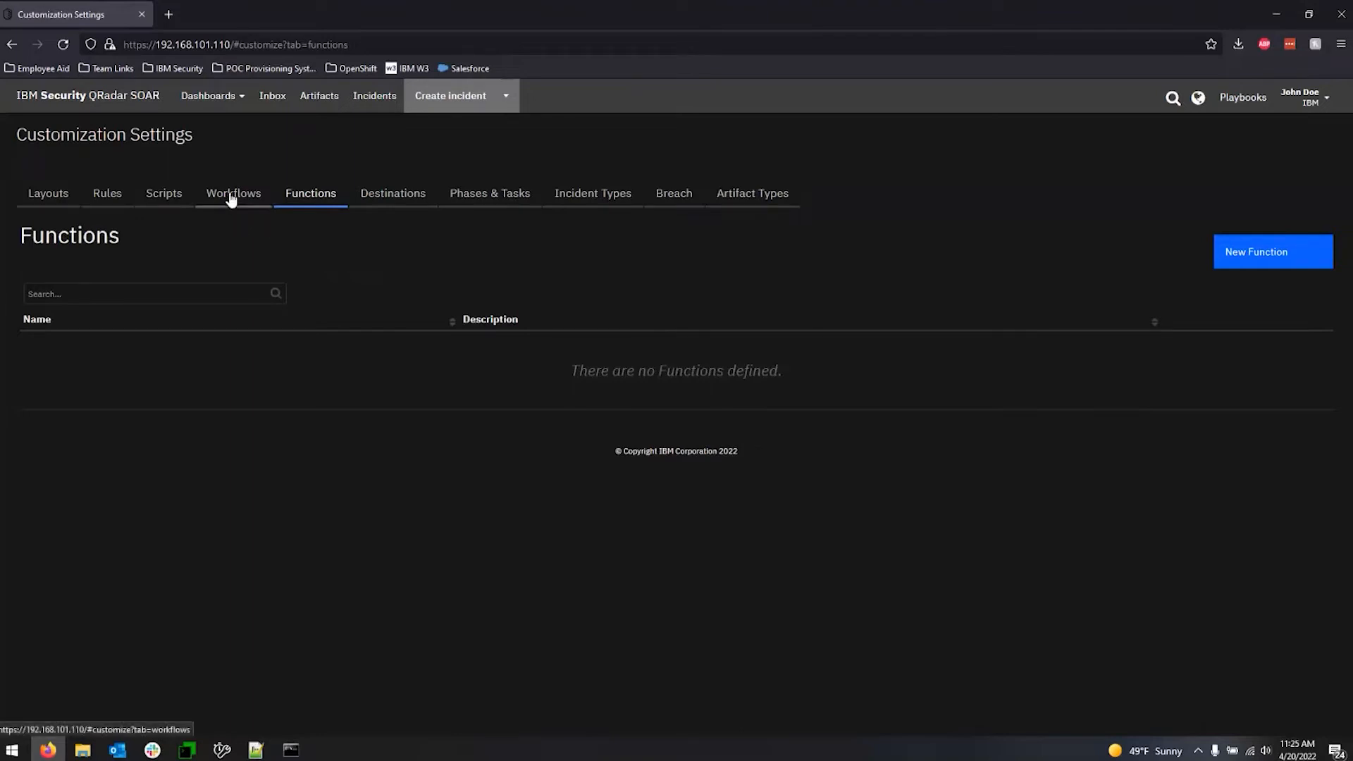
click(405, 200)
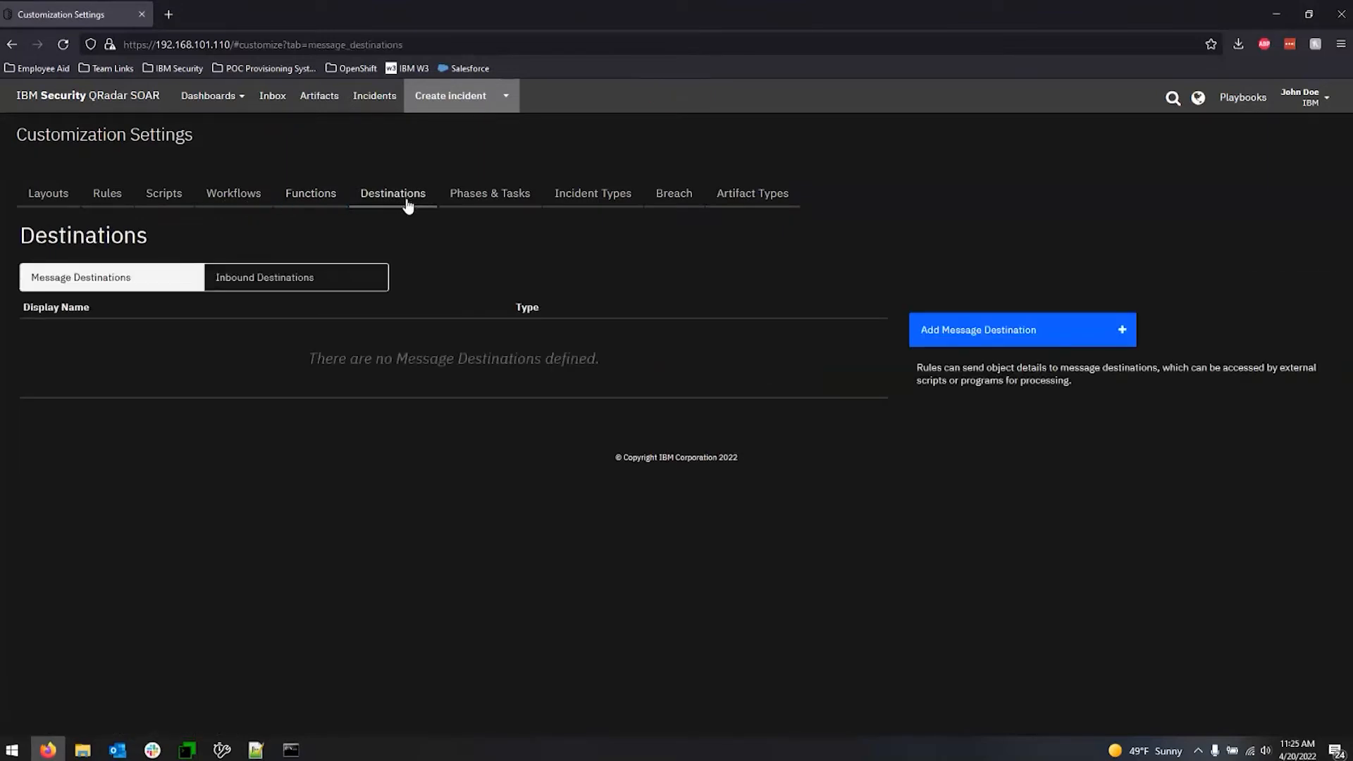
Inspect the Type and Expect Acknowledgement options for a new message destination, and cancel without creating it.
click(986, 341)
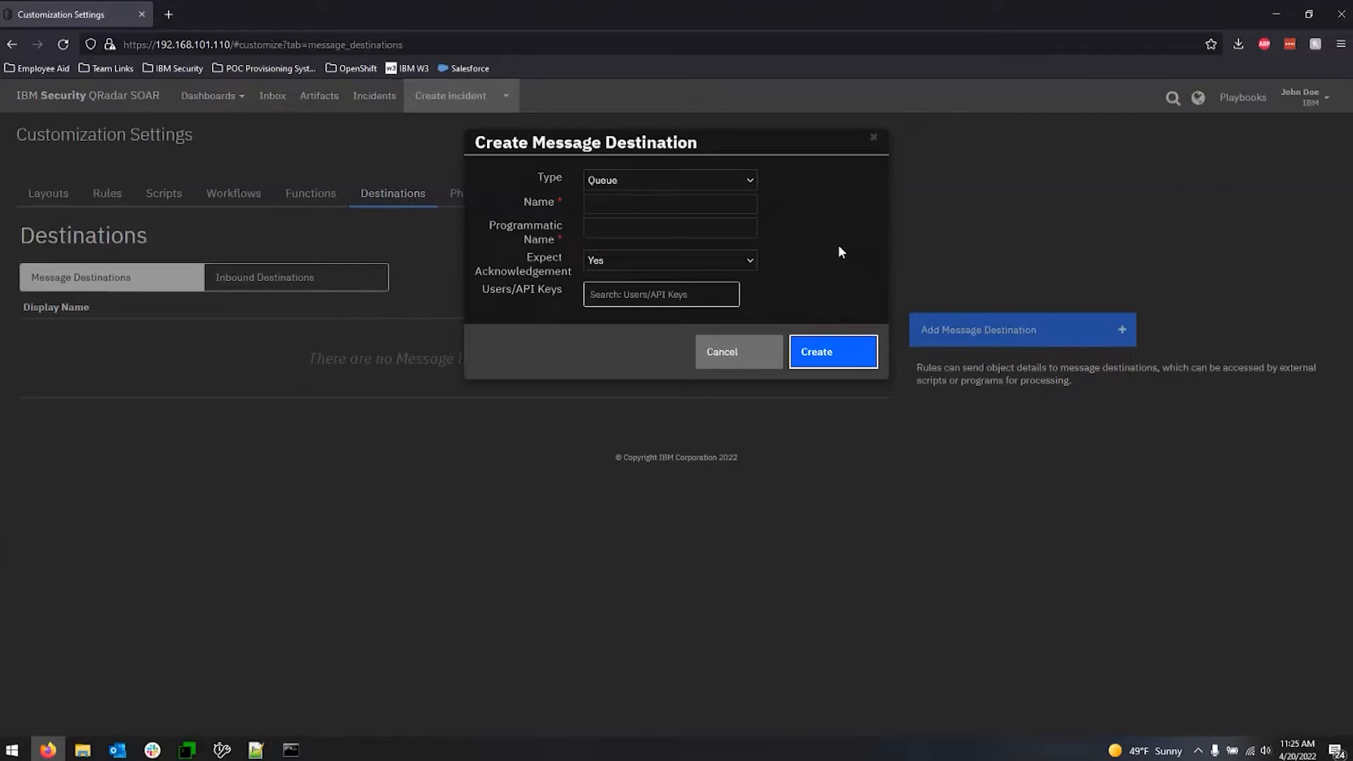
click(664, 185)
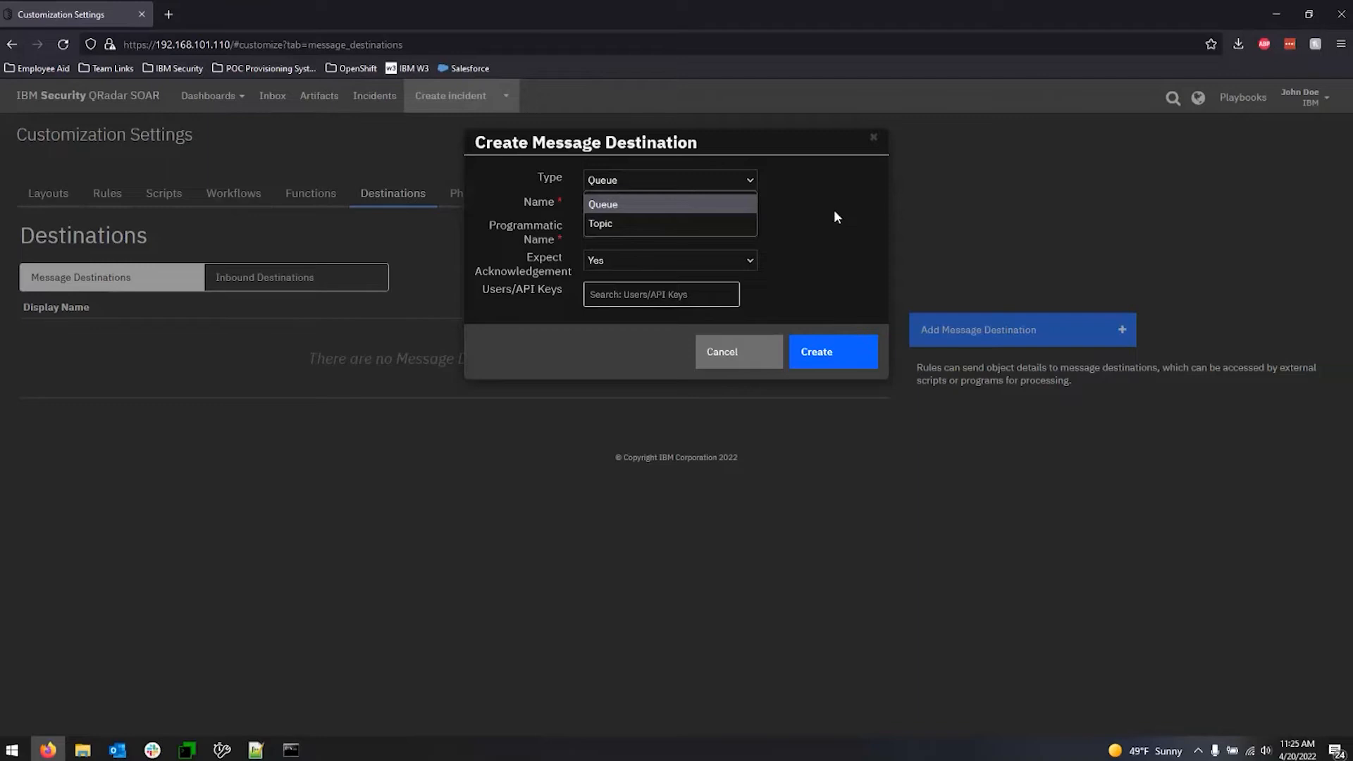
click(829, 238)
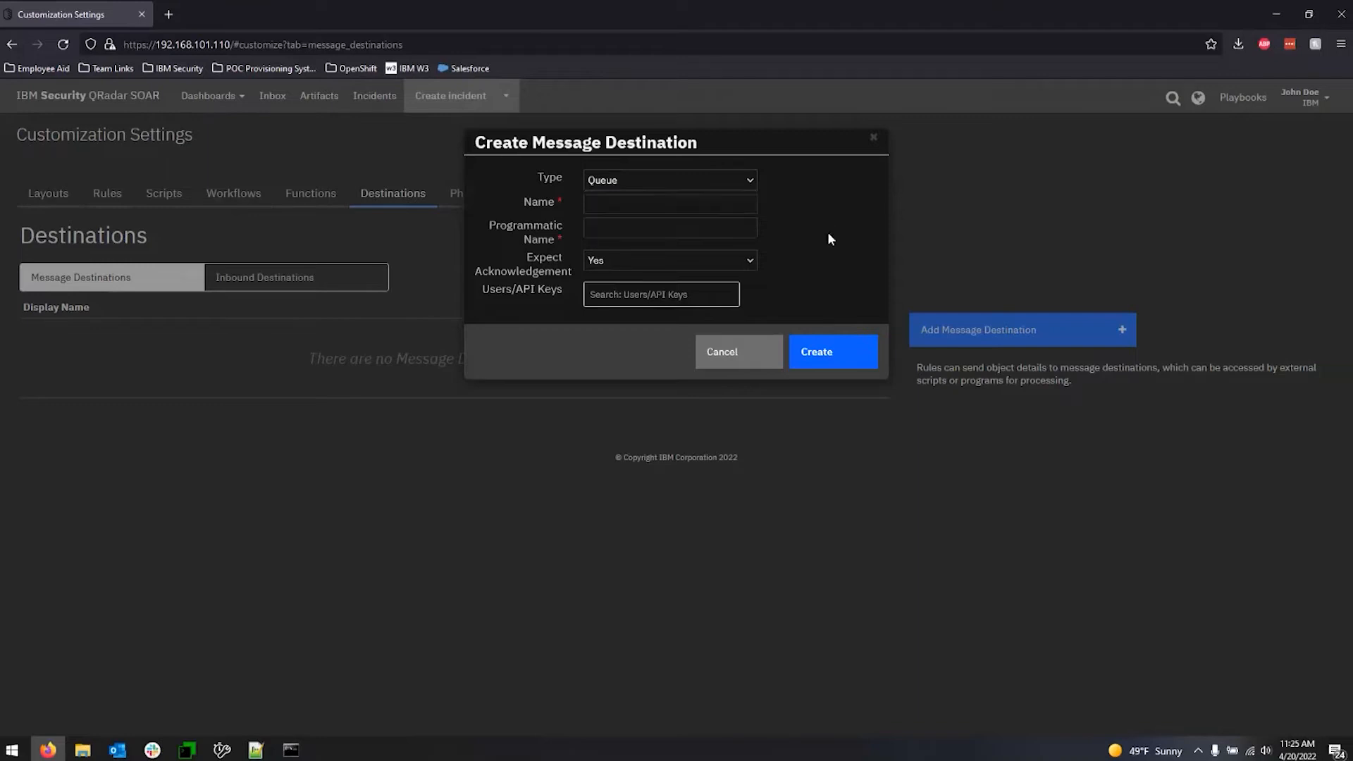
click(752, 262)
click(814, 246)
click(733, 353)
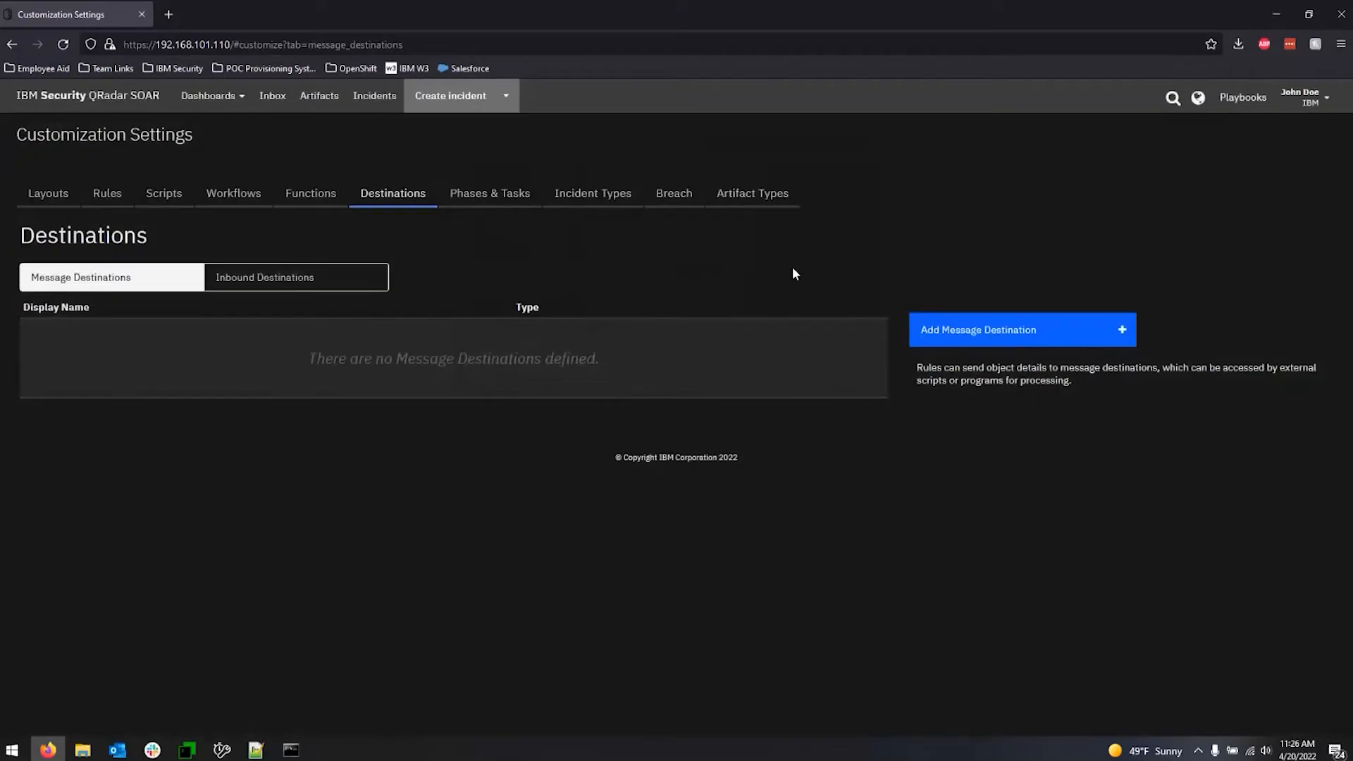
Check which users or API keys can be assigned to a new message destination, and discard it.
click(1046, 337)
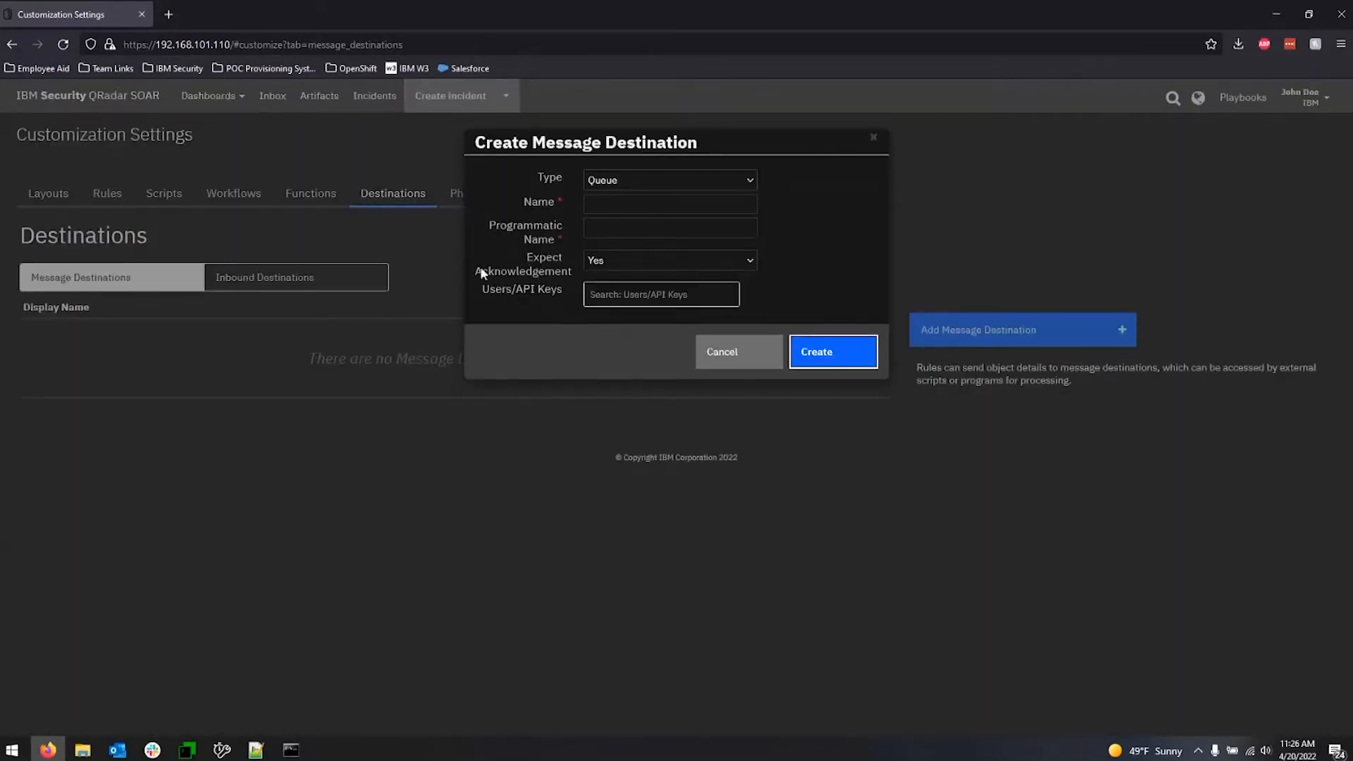
click(666, 297)
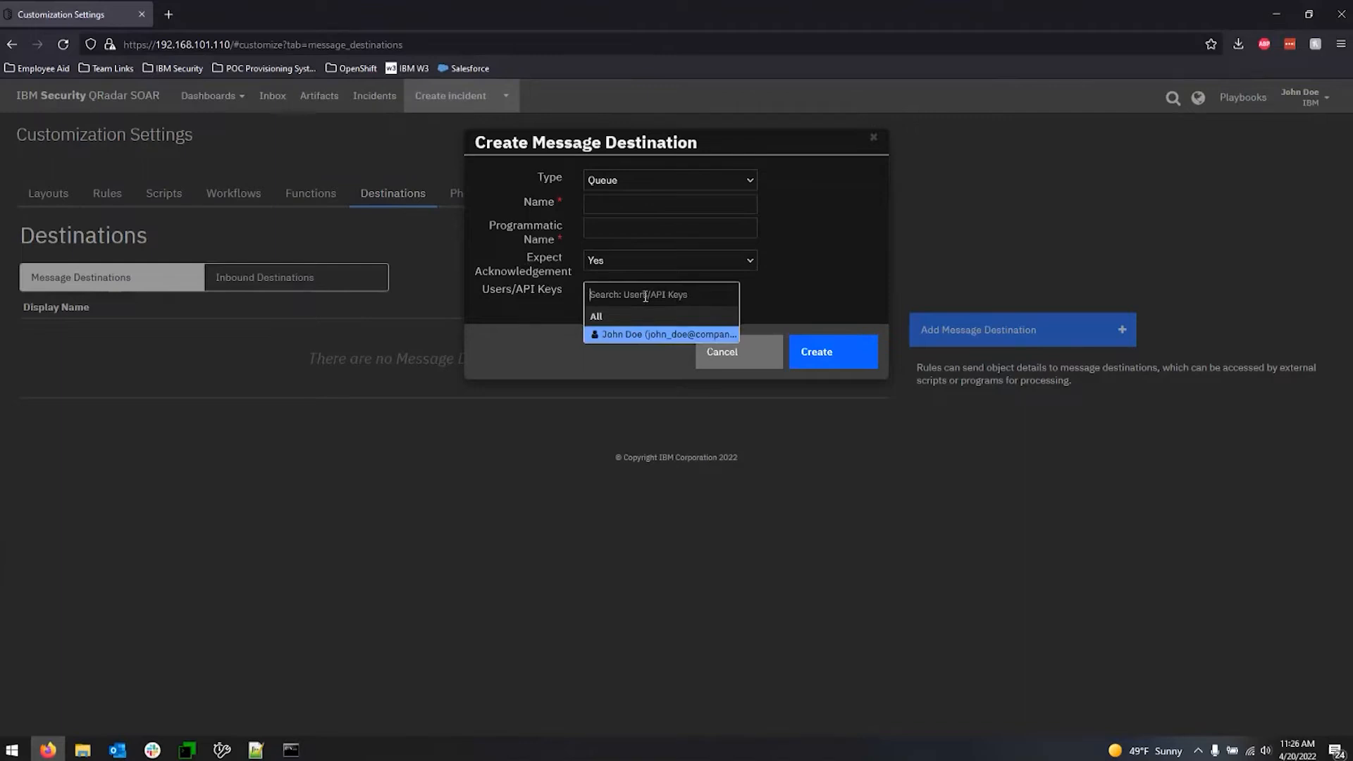
click(832, 288)
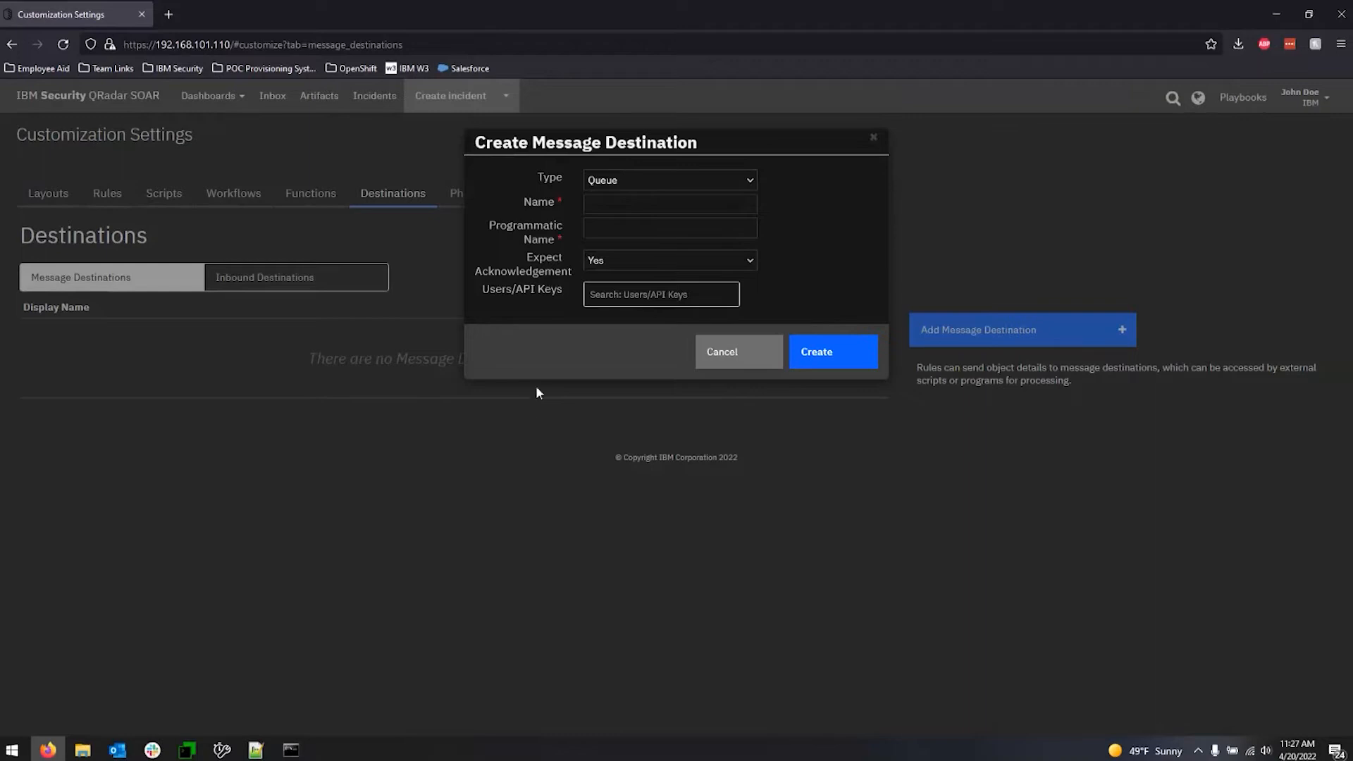
click(639, 296)
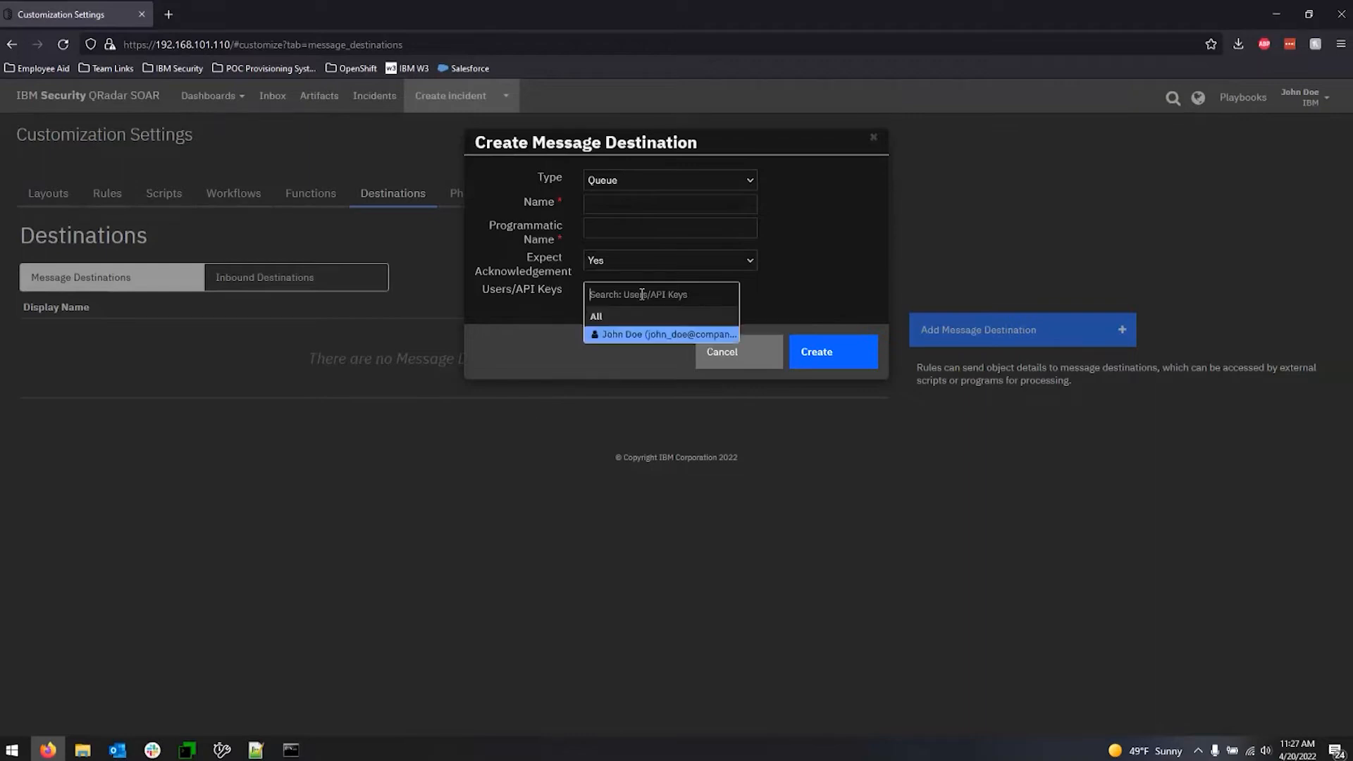
click(826, 286)
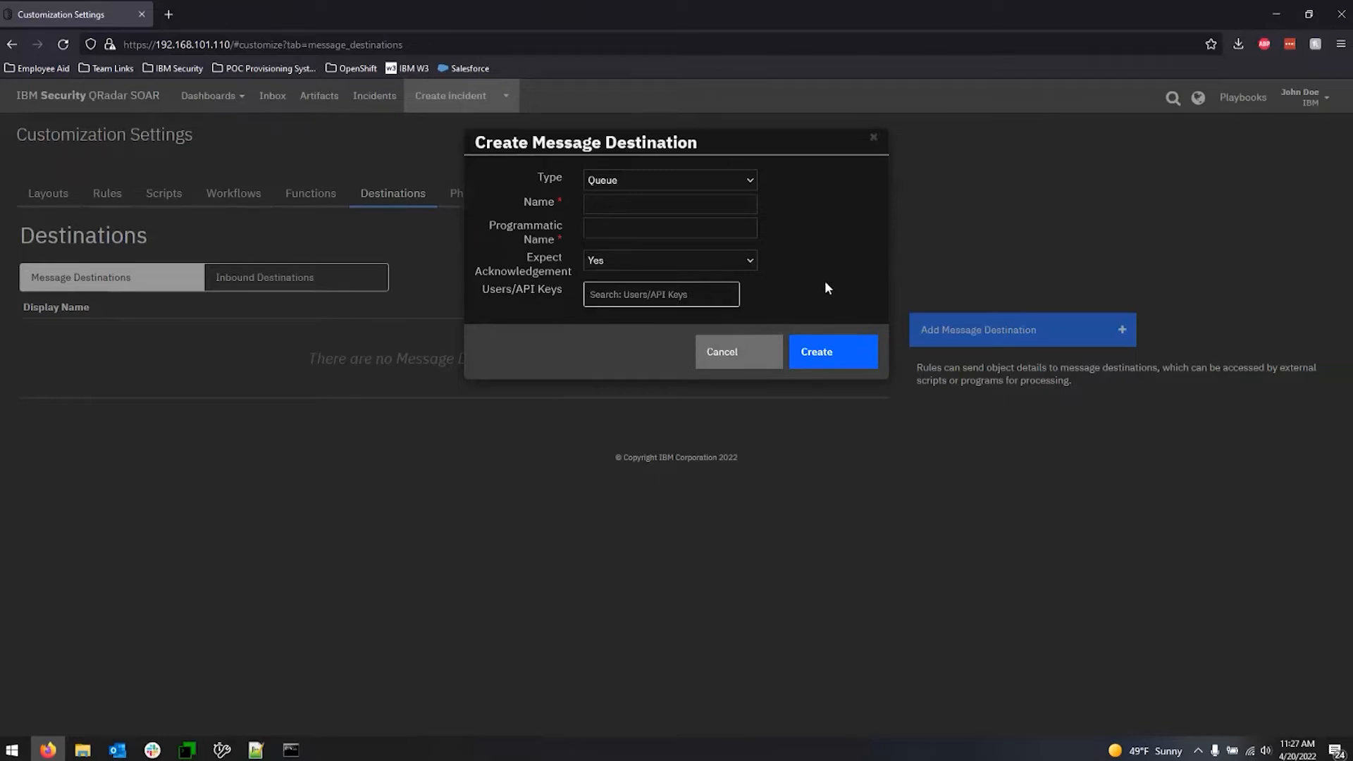
click(737, 356)
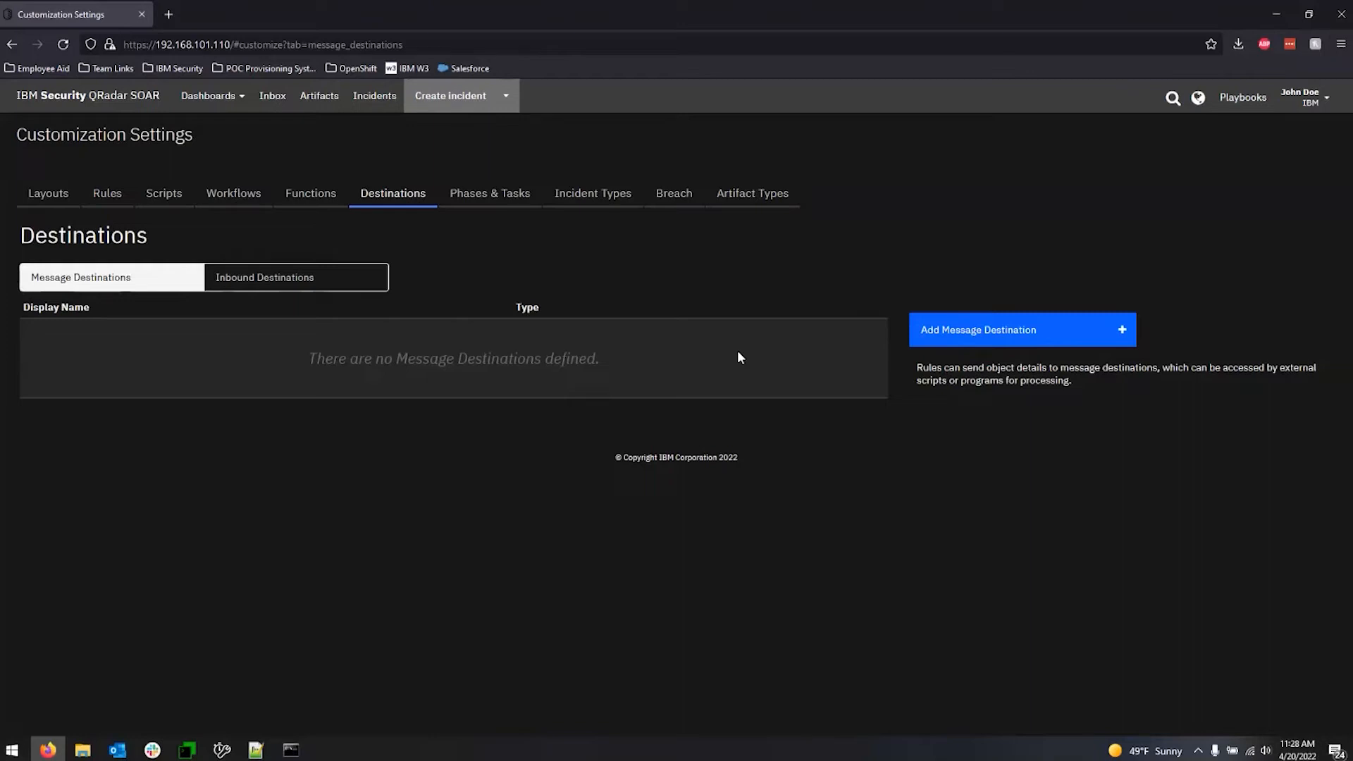
Go through the functions to the workflows, start a new workflow and inspect the start event's available actions.
click(324, 202)
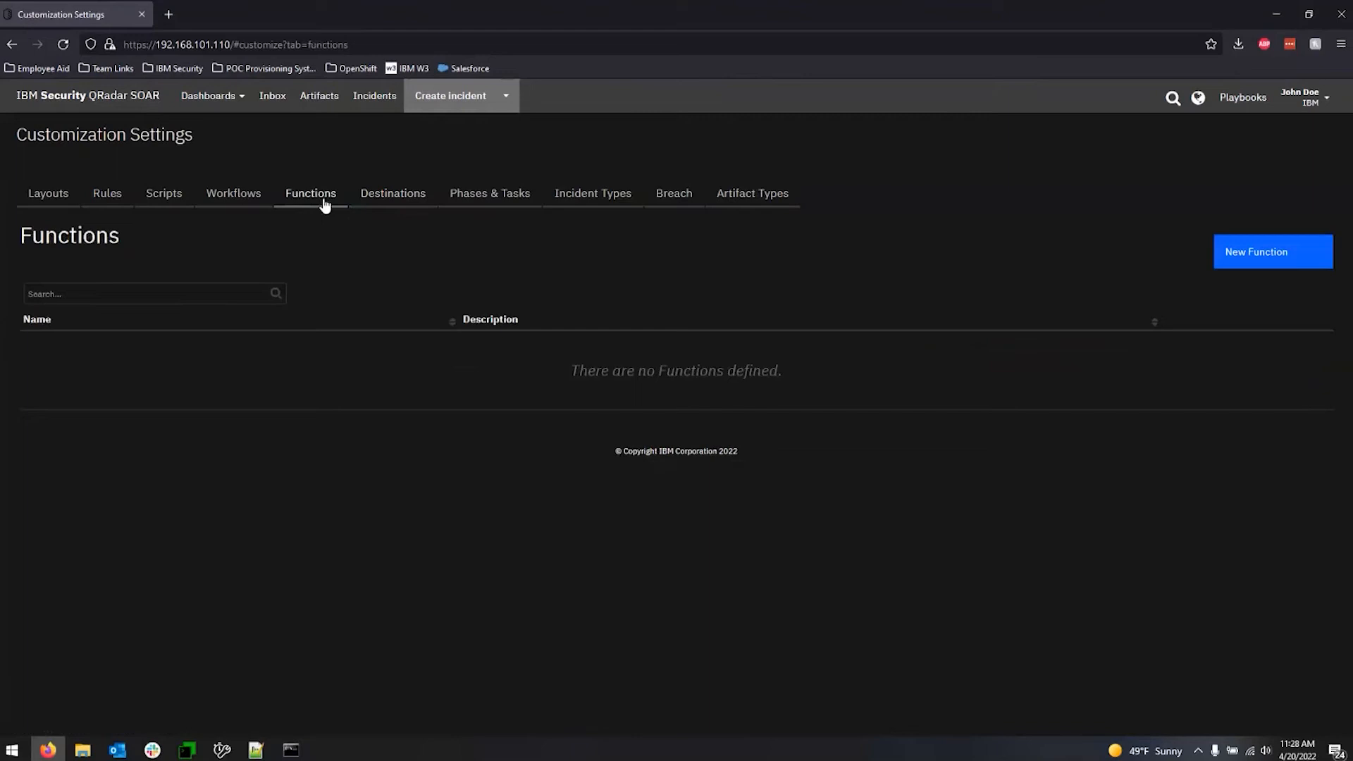
click(238, 203)
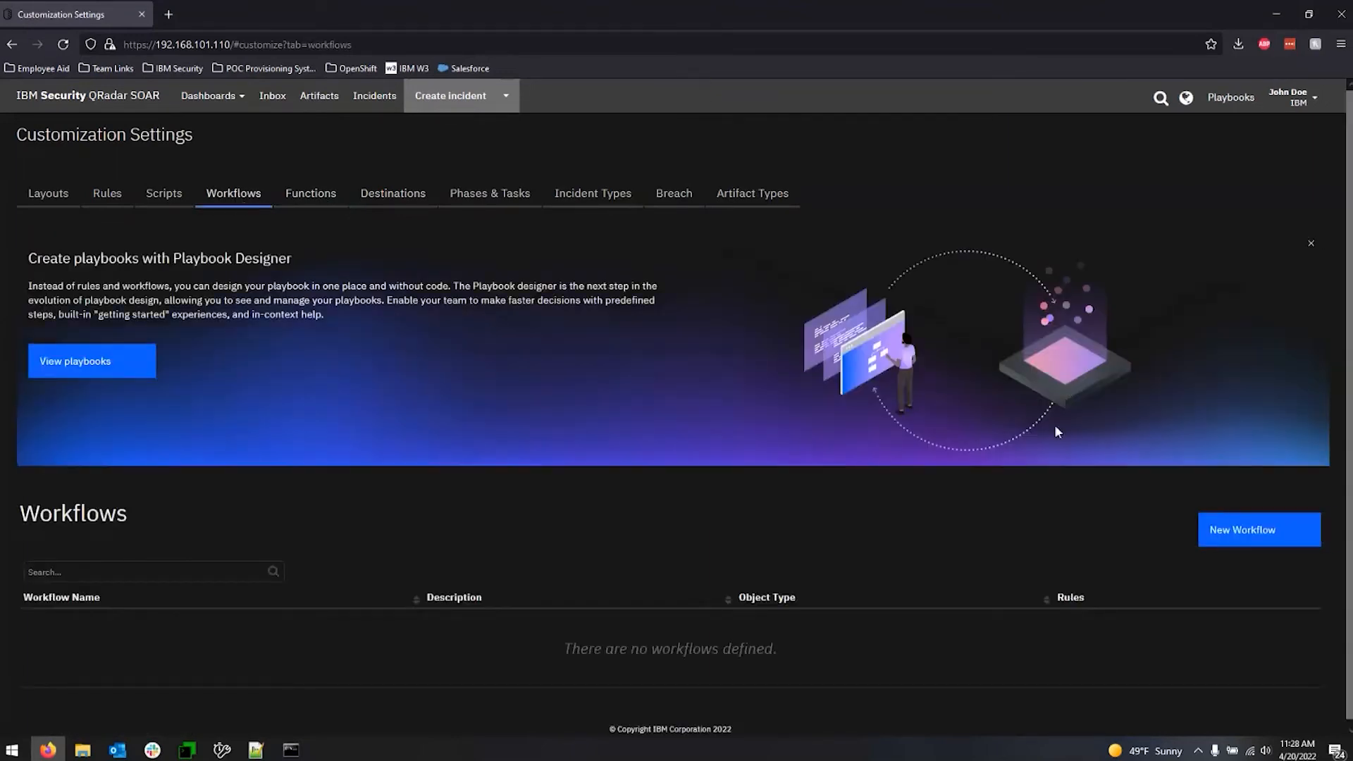
click(1247, 538)
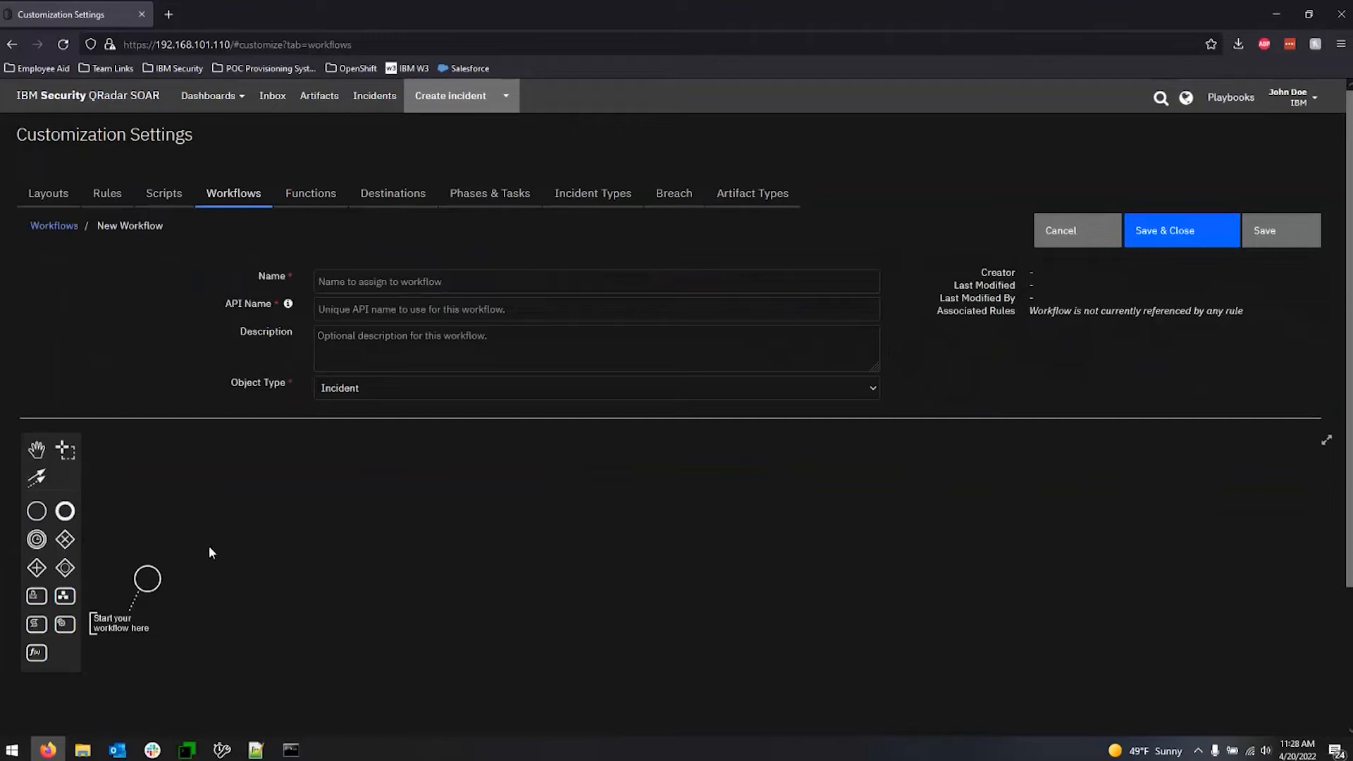
click(147, 582)
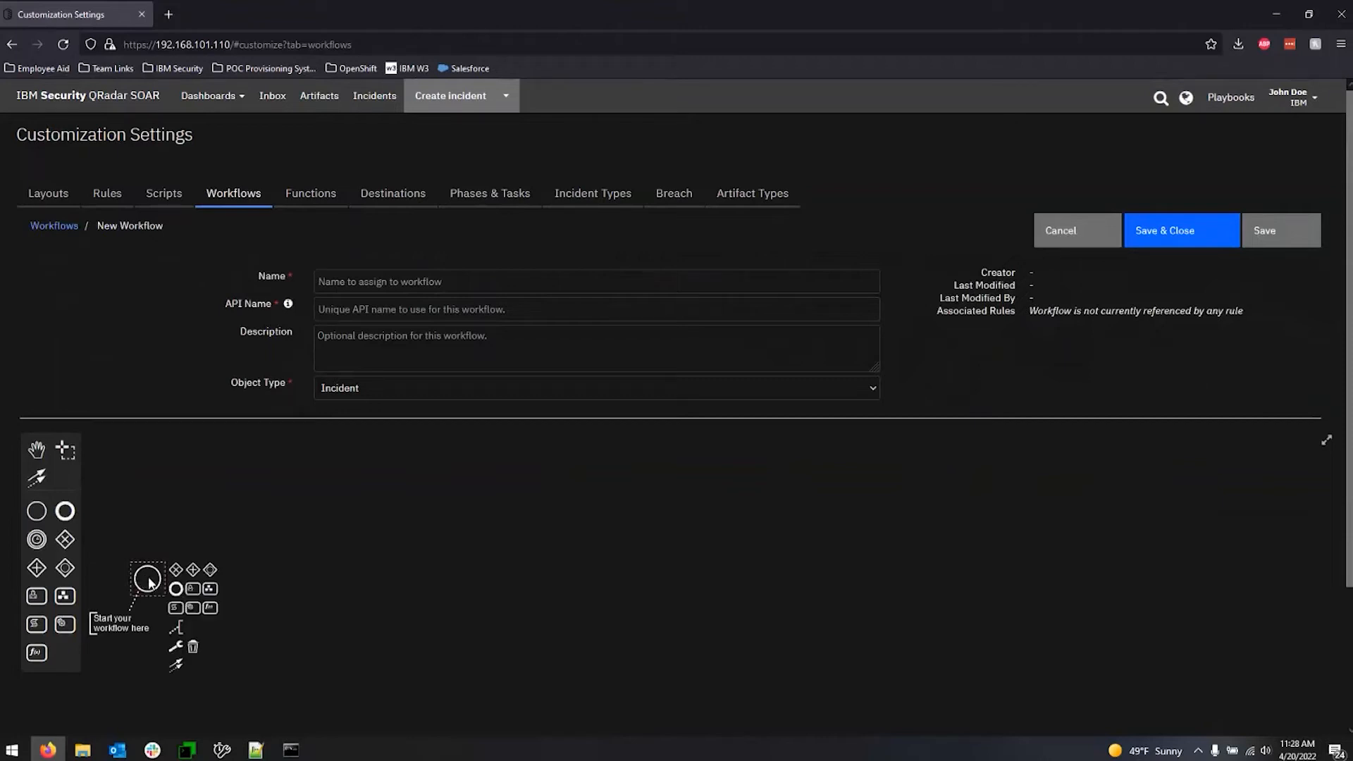
click(155, 511)
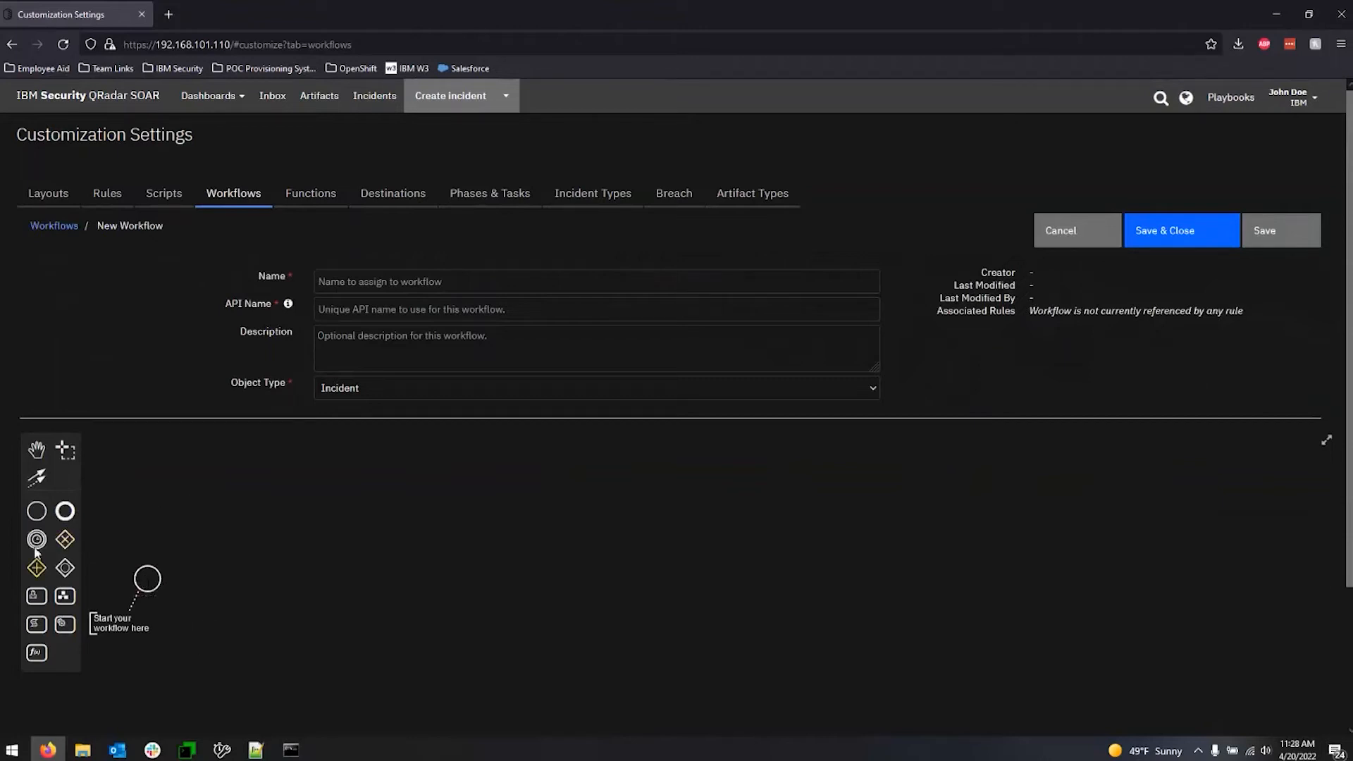
Place an exclusive gateway to the right of the start event, connect the start event to it, and delete the gateway.
drag(64, 540, 301, 582)
click(460, 568)
click(152, 579)
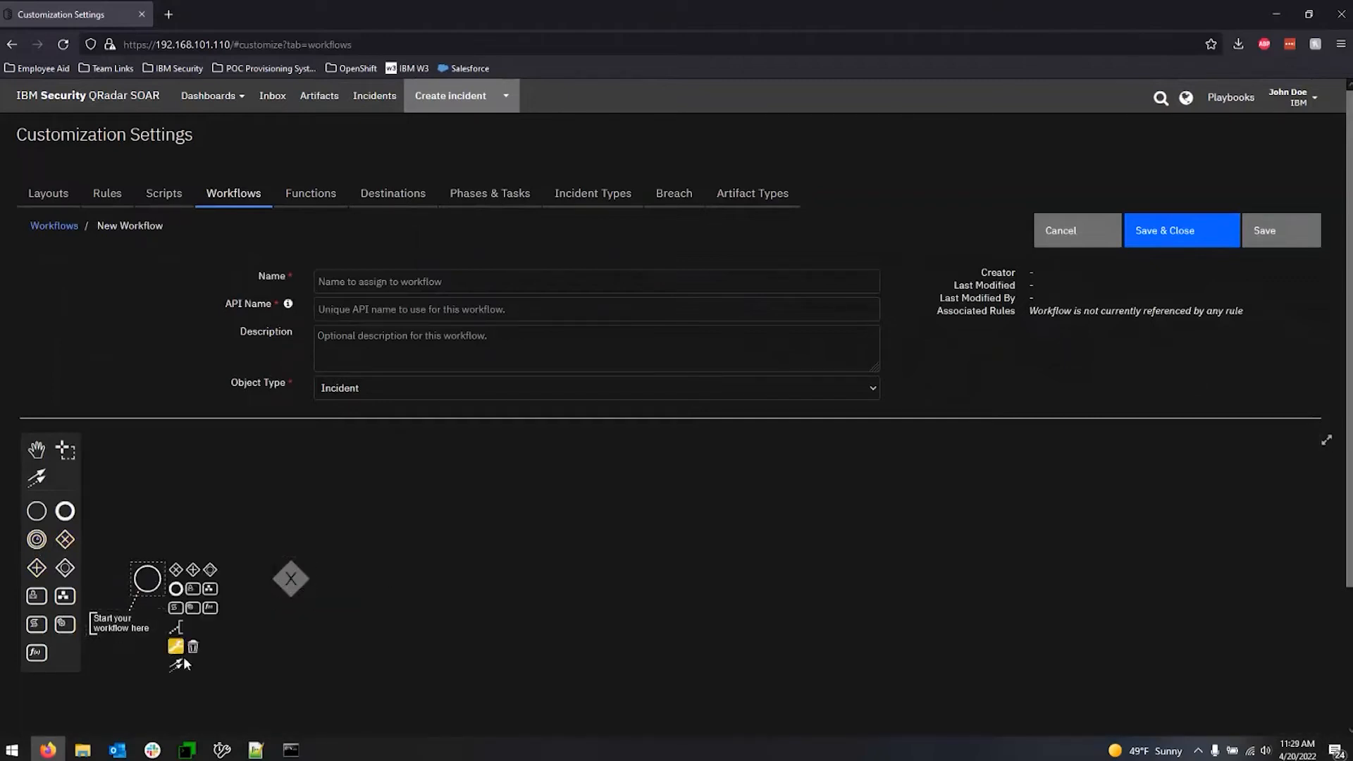
drag(184, 657, 283, 588)
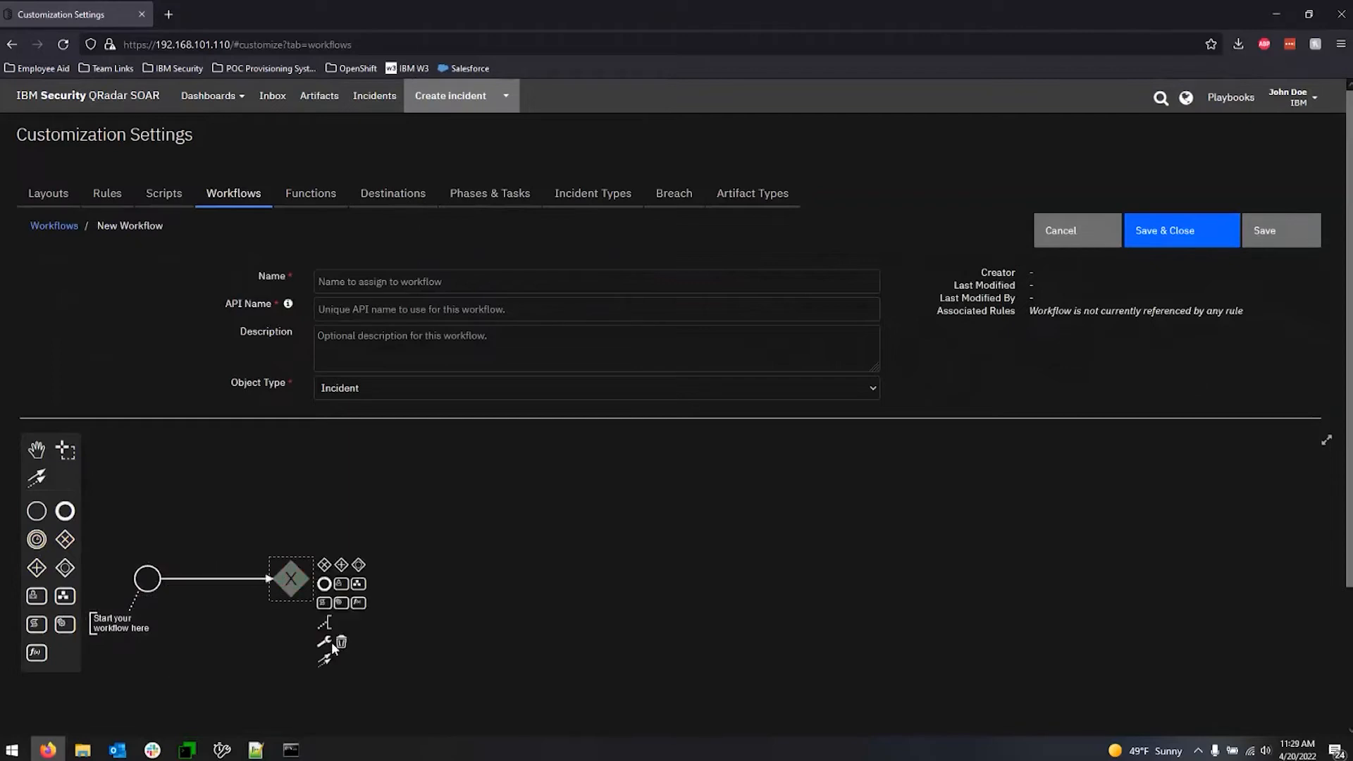
click(342, 643)
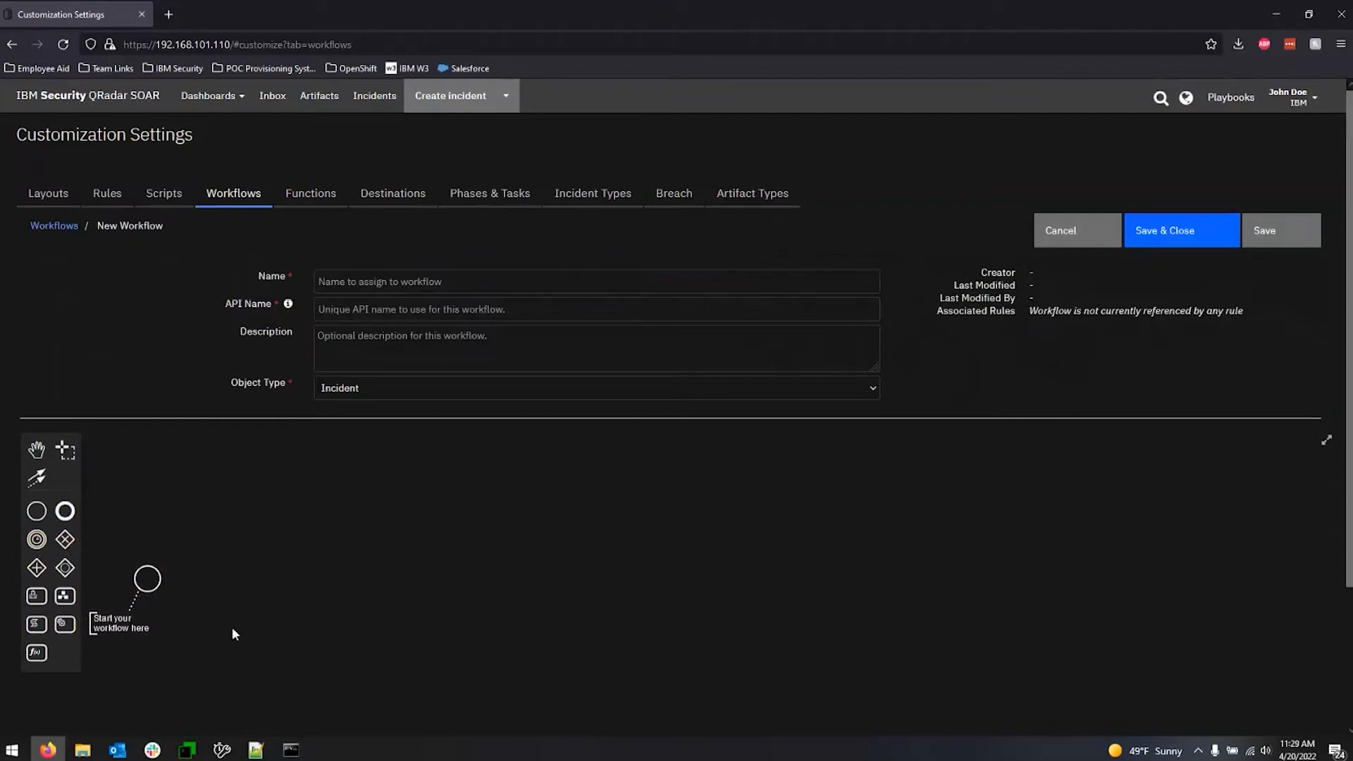
Append an exclusive gateway to the start event and place it to the right of the event.
click(152, 581)
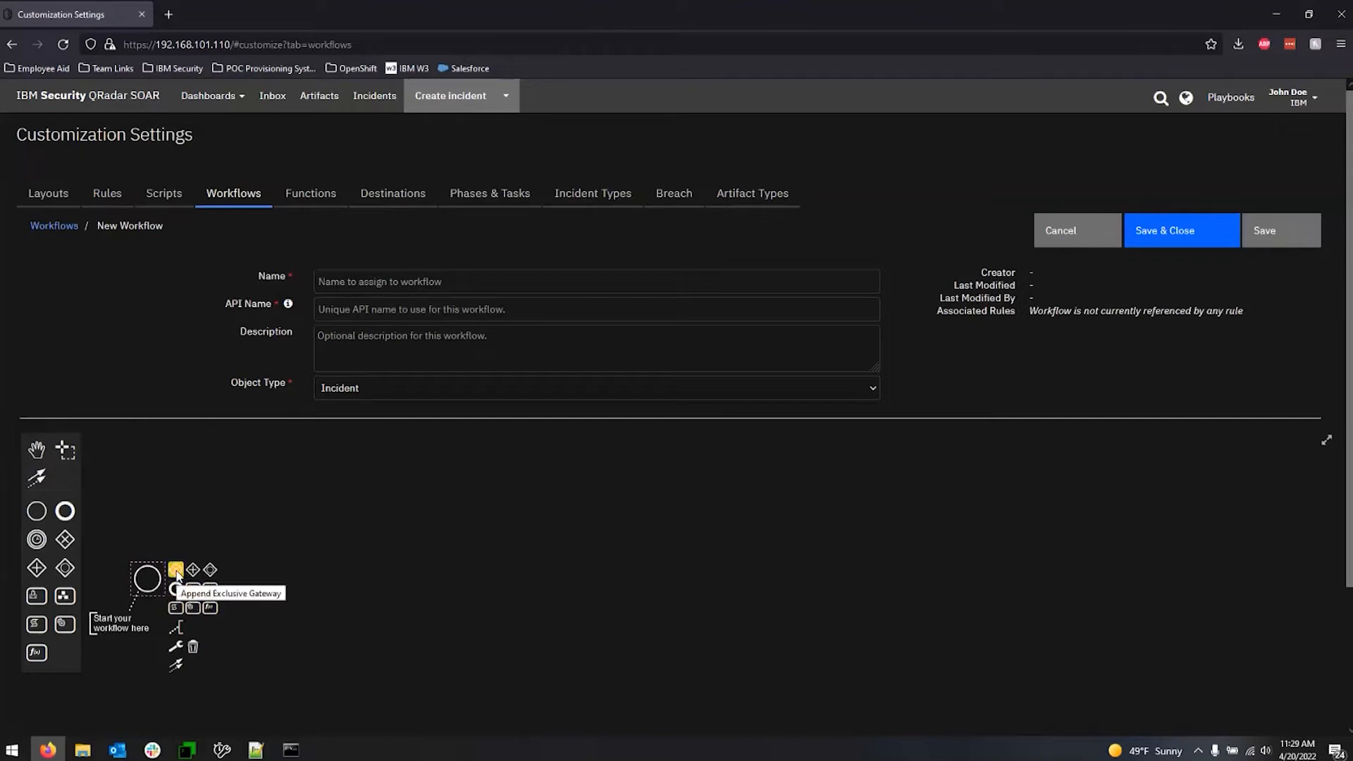
click(176, 572)
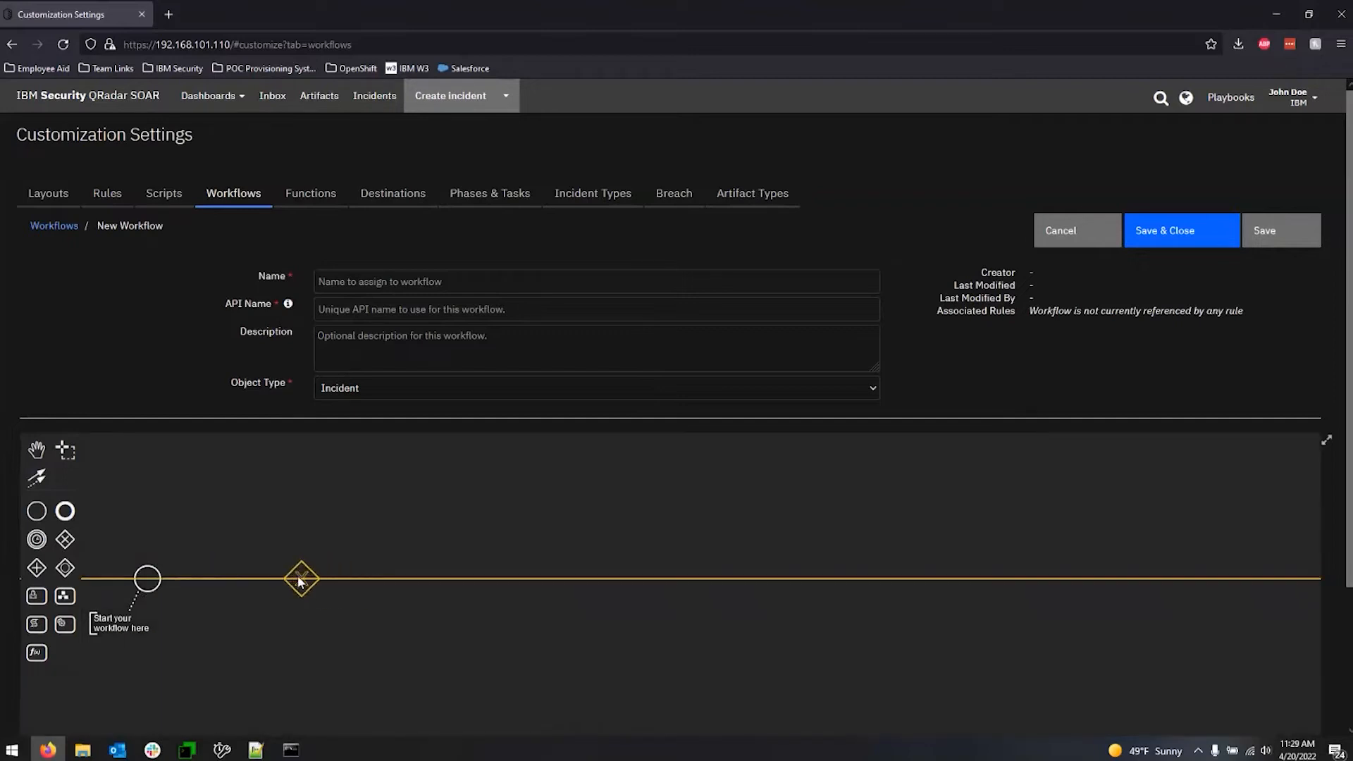
click(296, 578)
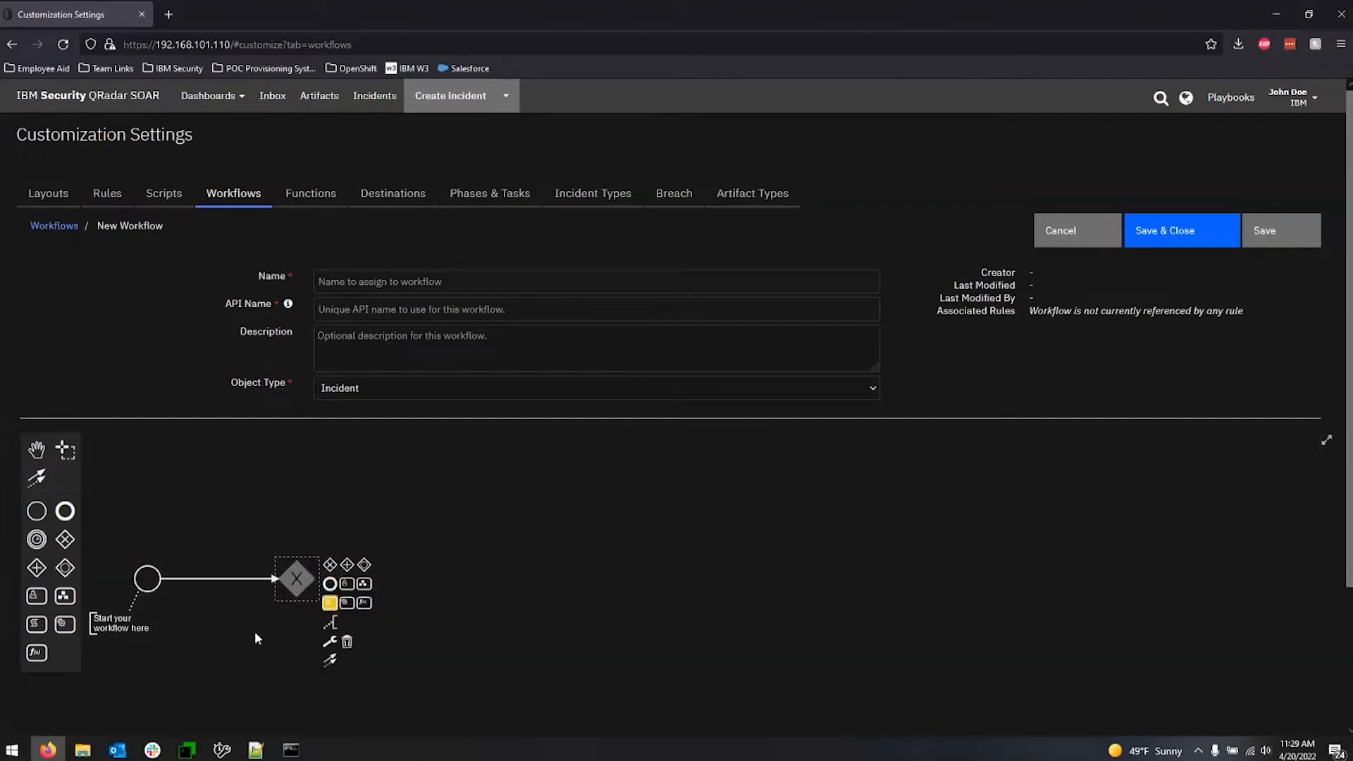
click(471, 550)
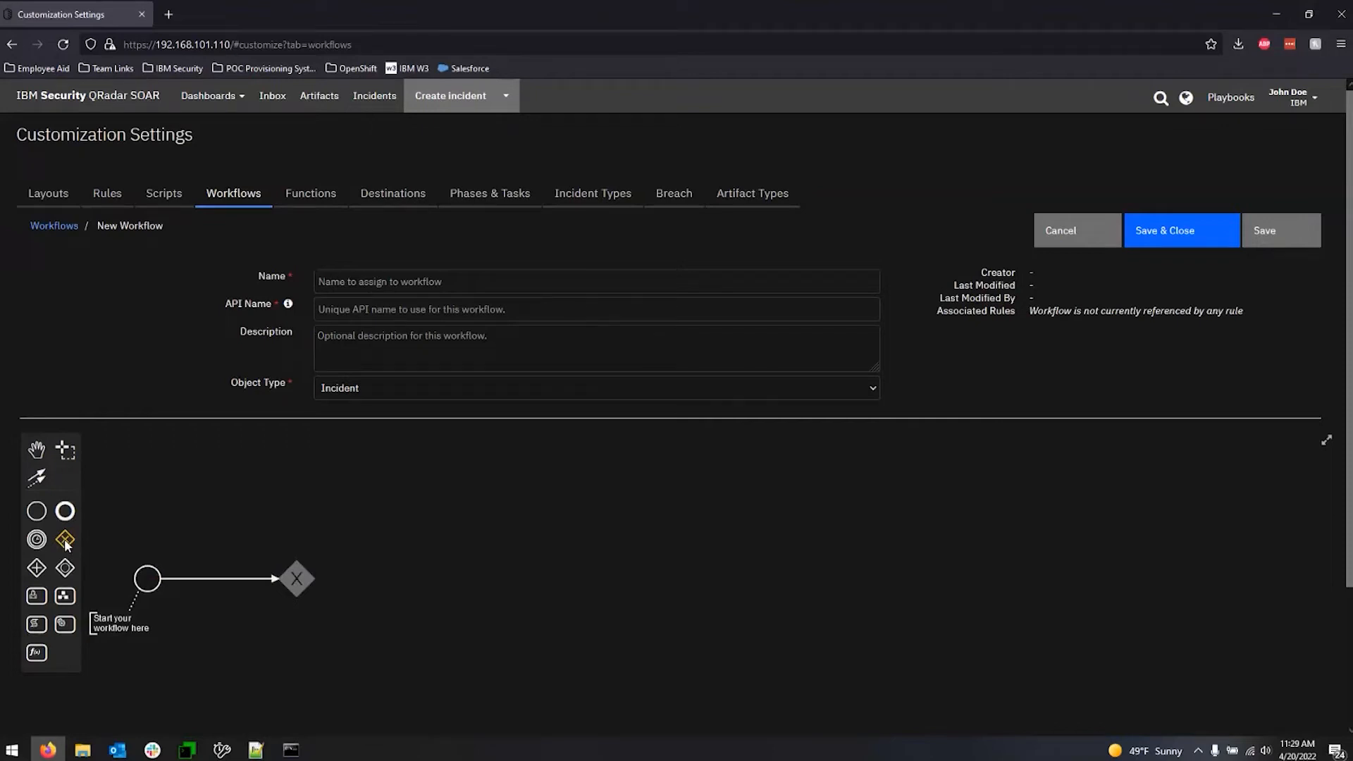
Append two functions to the exclusive gateway, one on an upper branch and one on a lower branch.
click(300, 580)
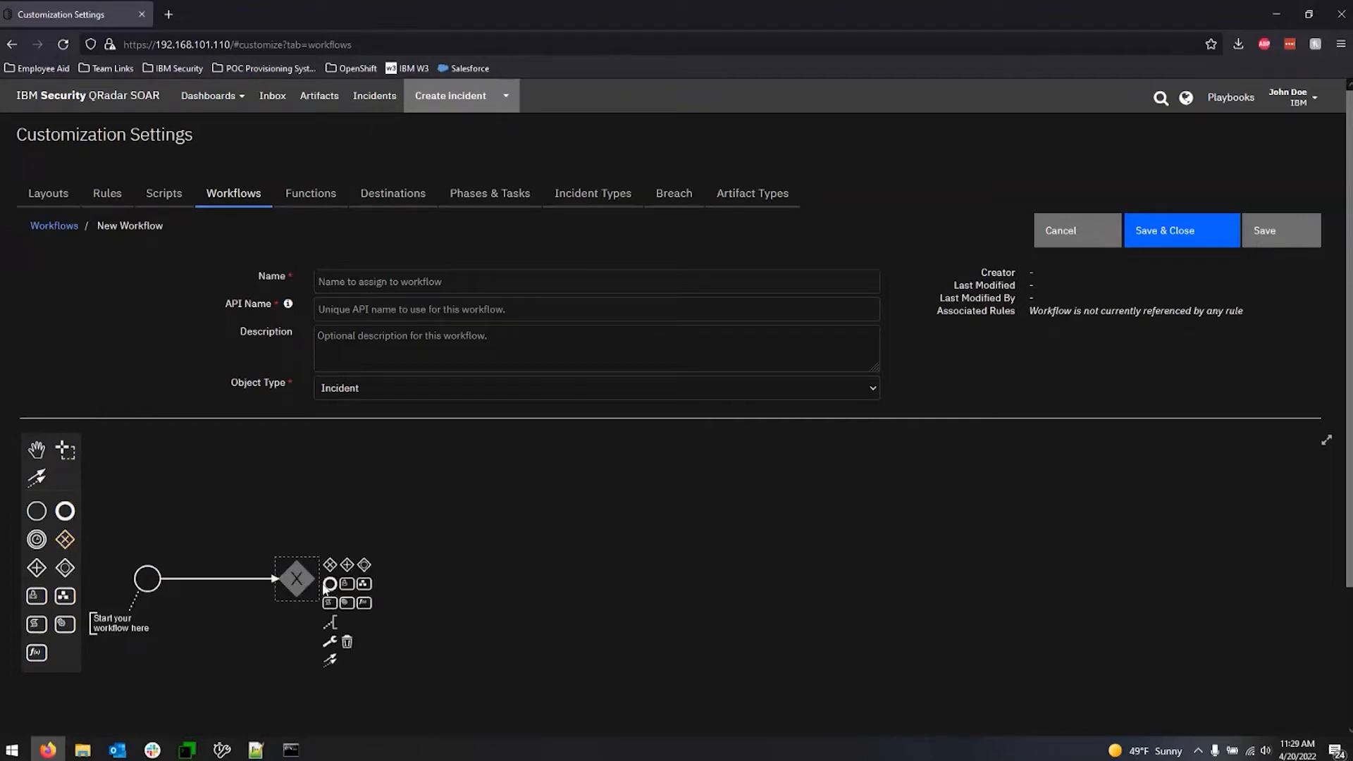
drag(367, 605, 420, 497)
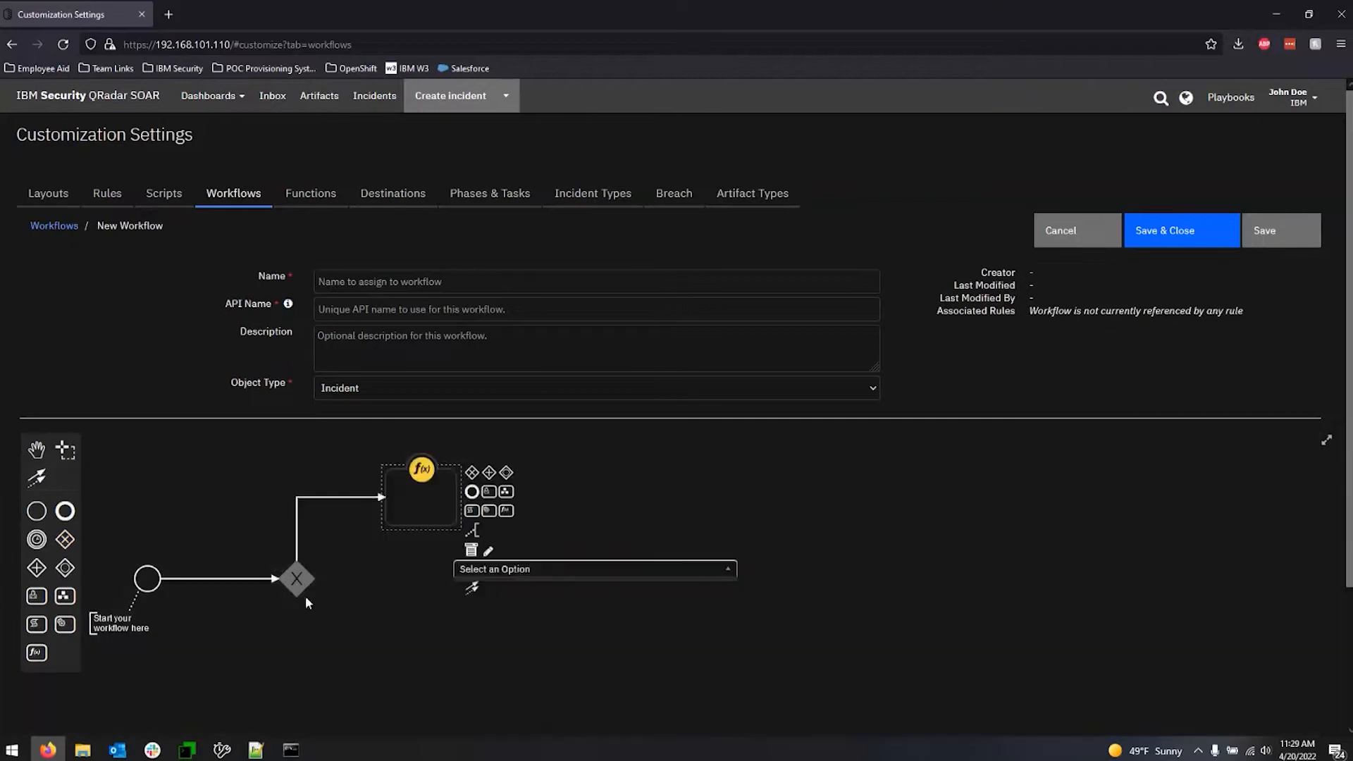
click(302, 586)
drag(369, 612, 416, 649)
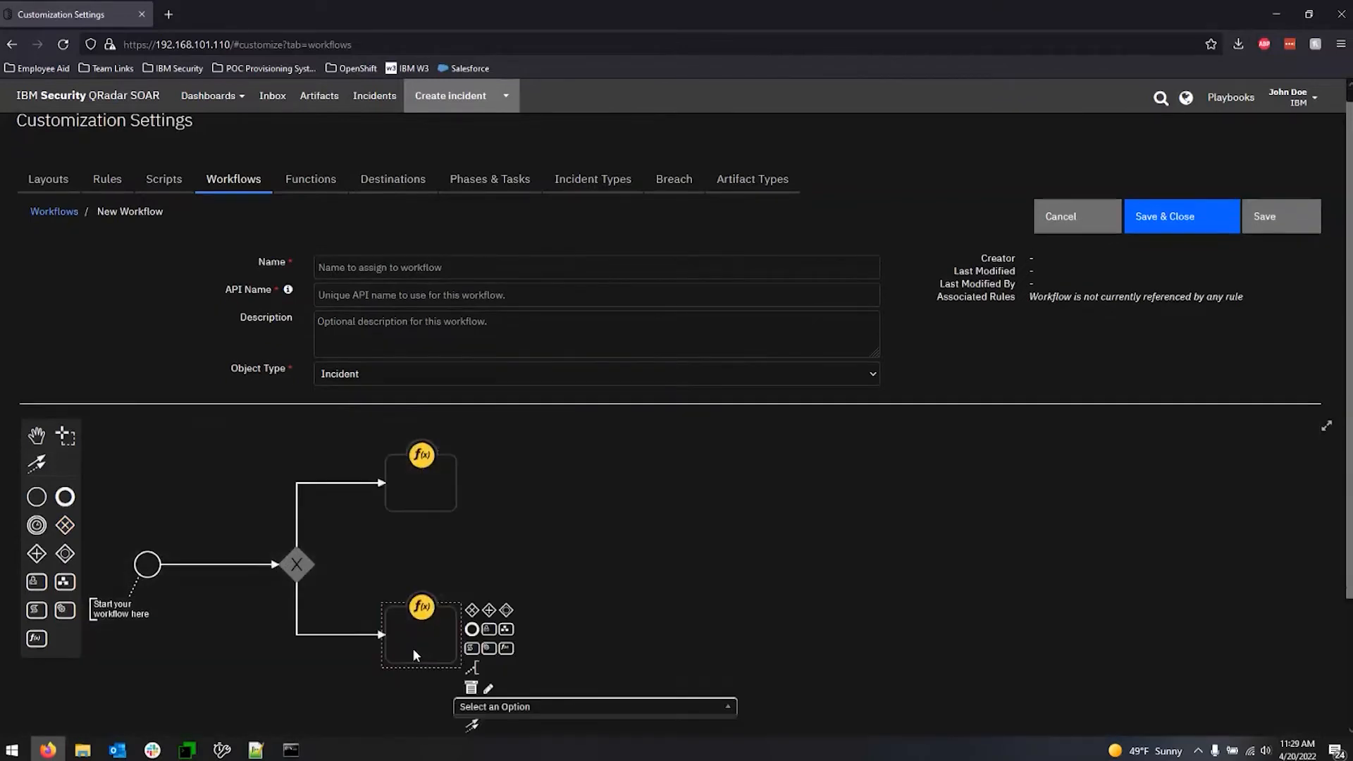
Add a condition to the gateway's upper branch and inspect the condition types and advanced scripting options.
double_click(298, 508)
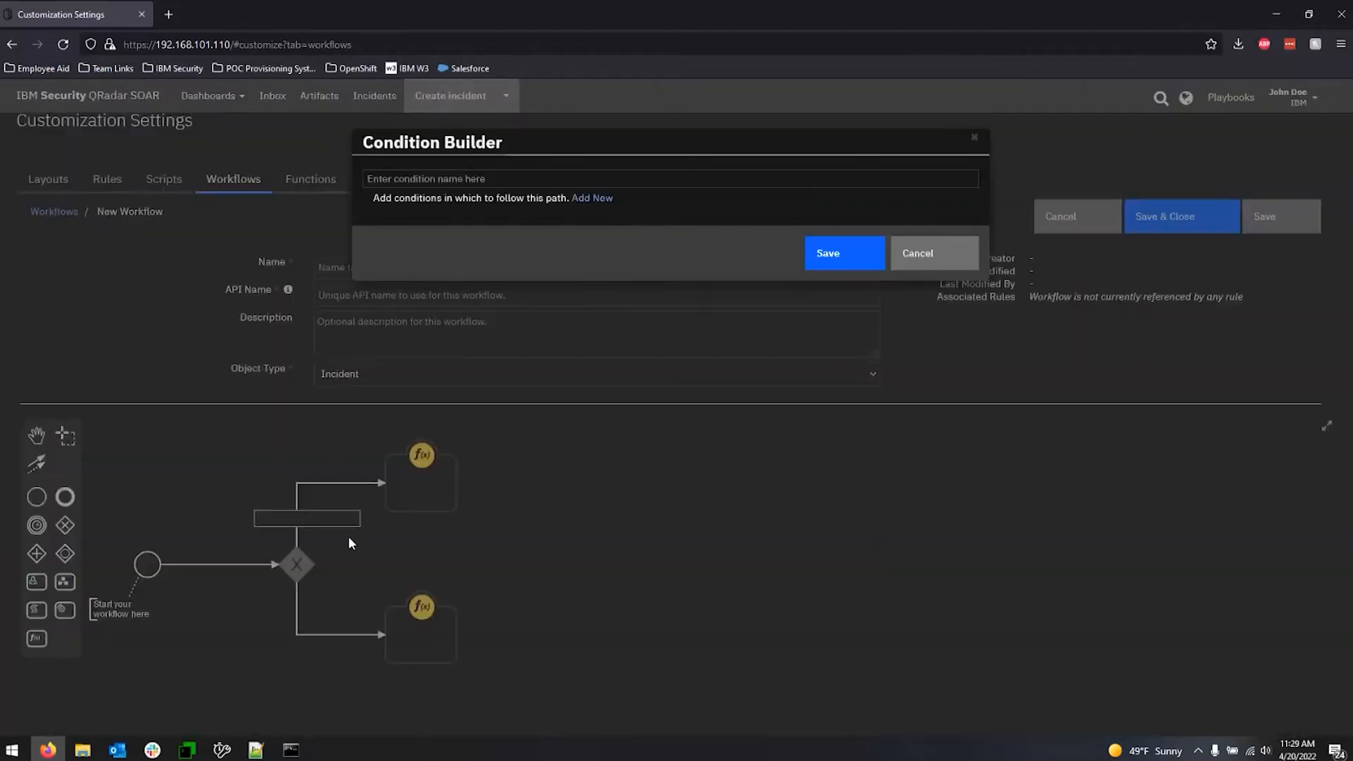
click(422, 554)
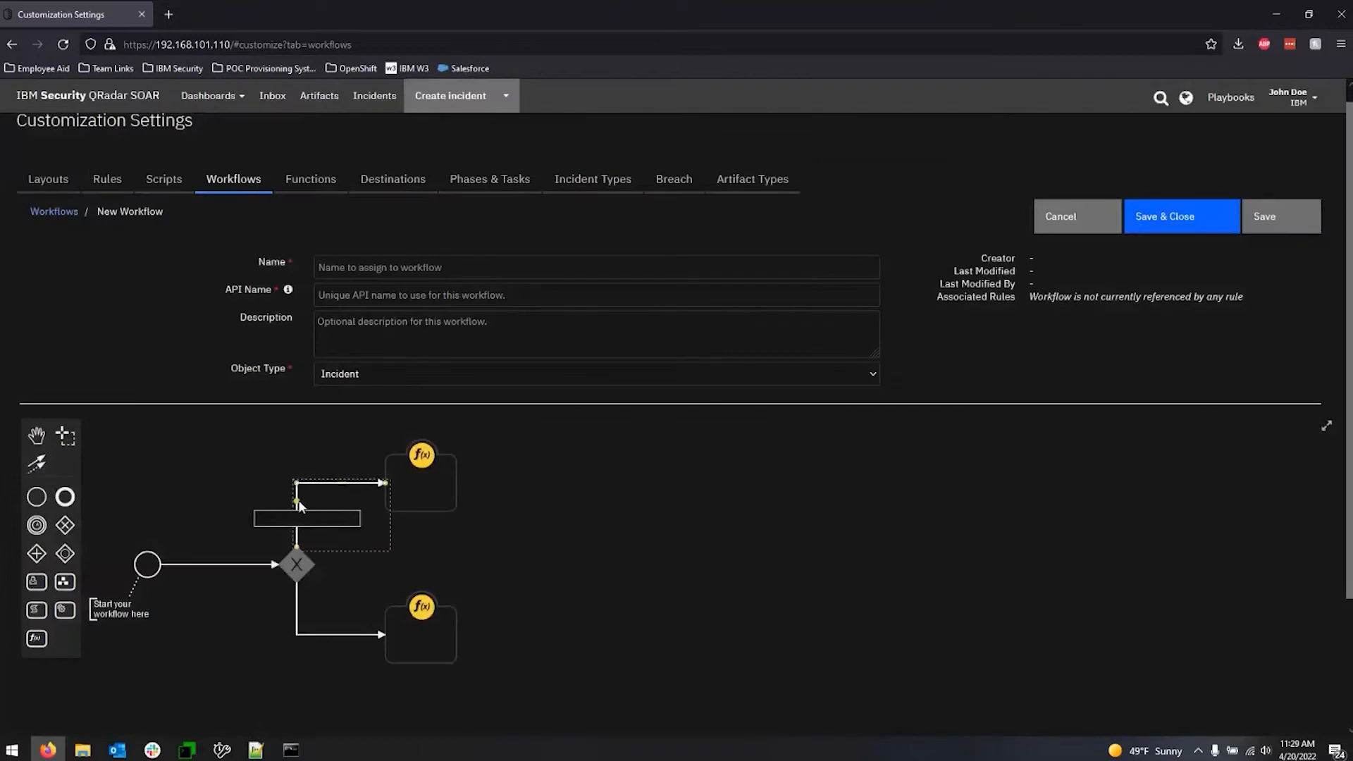
double_click(296, 506)
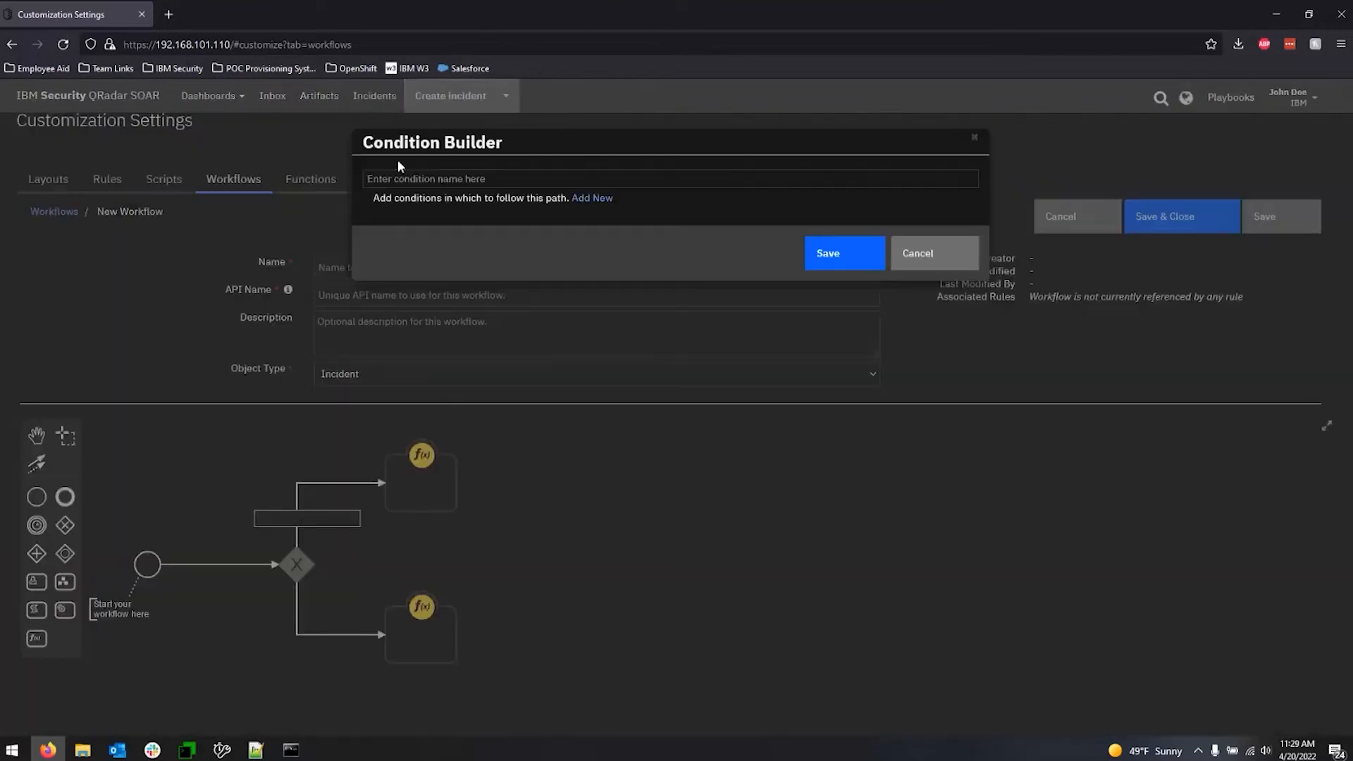
click(591, 199)
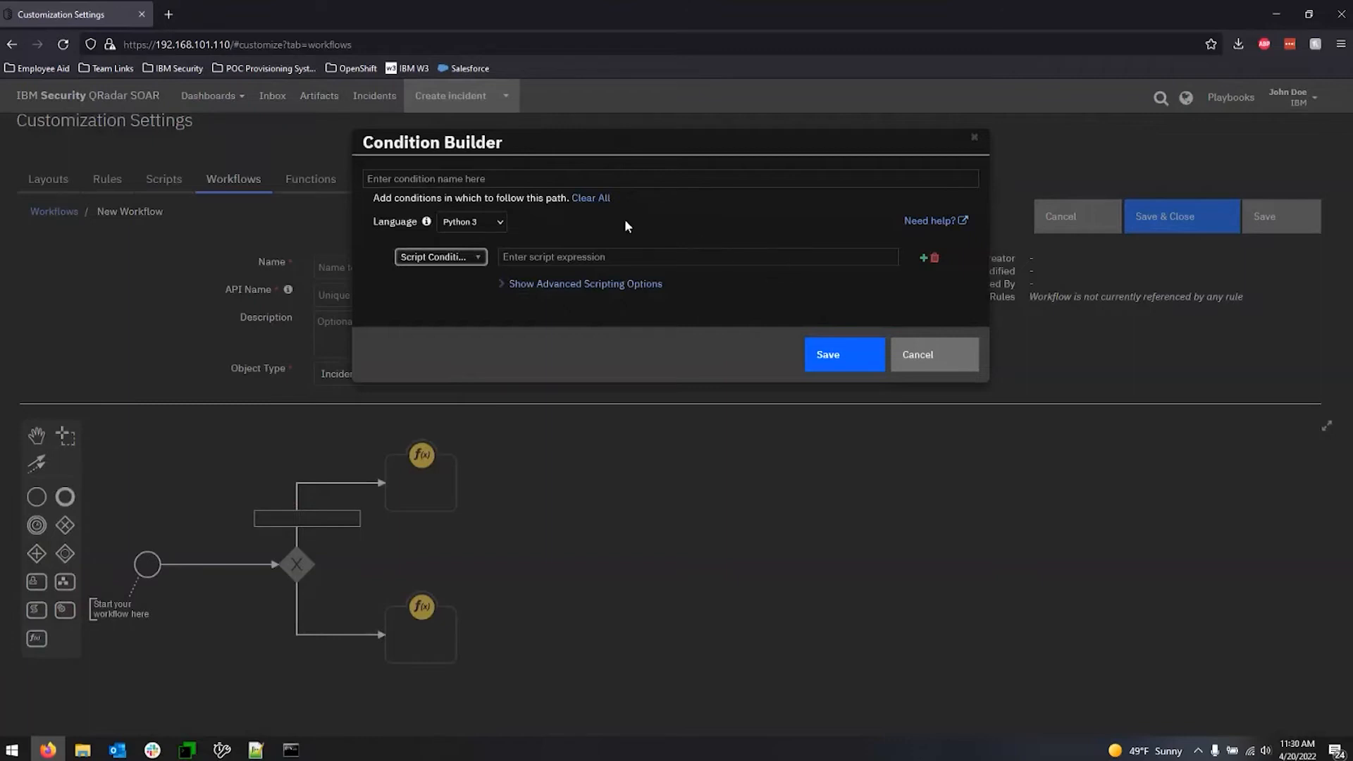
click(668, 186)
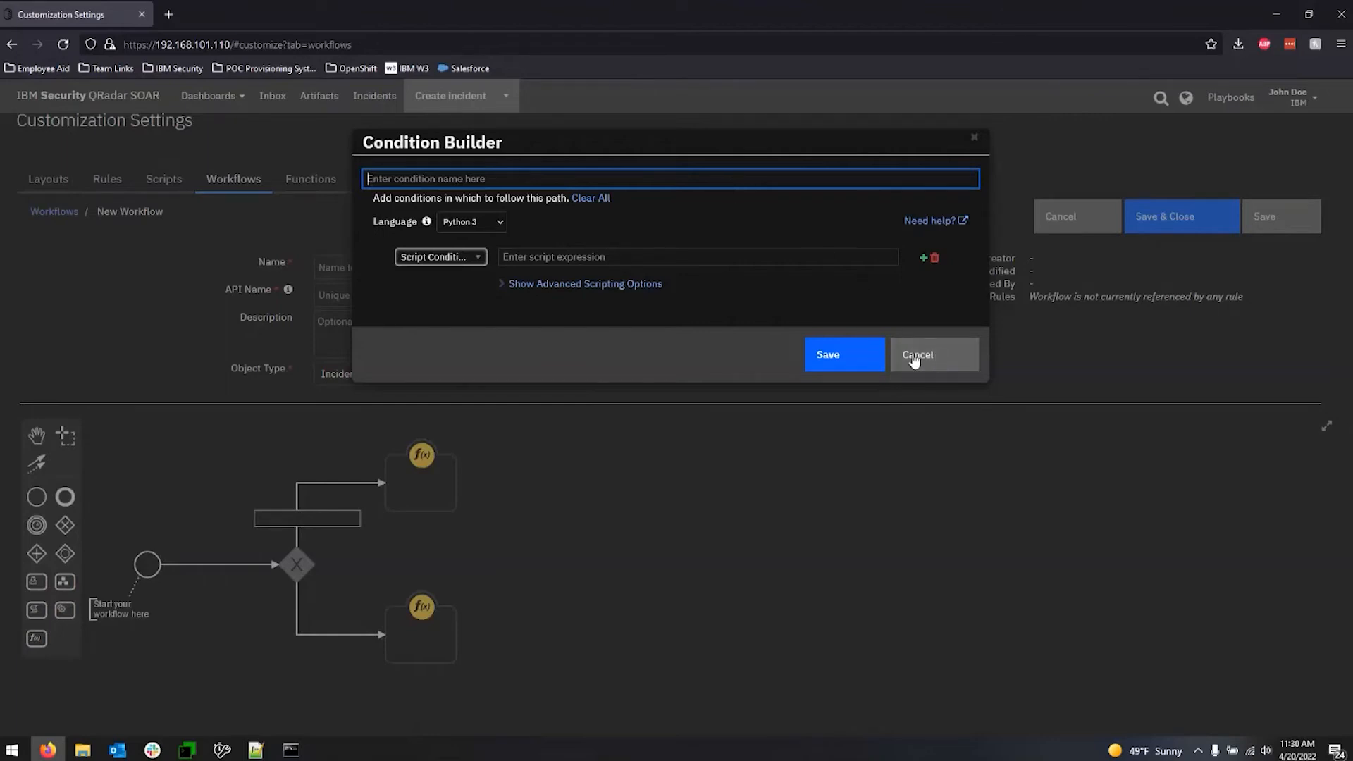
click(479, 266)
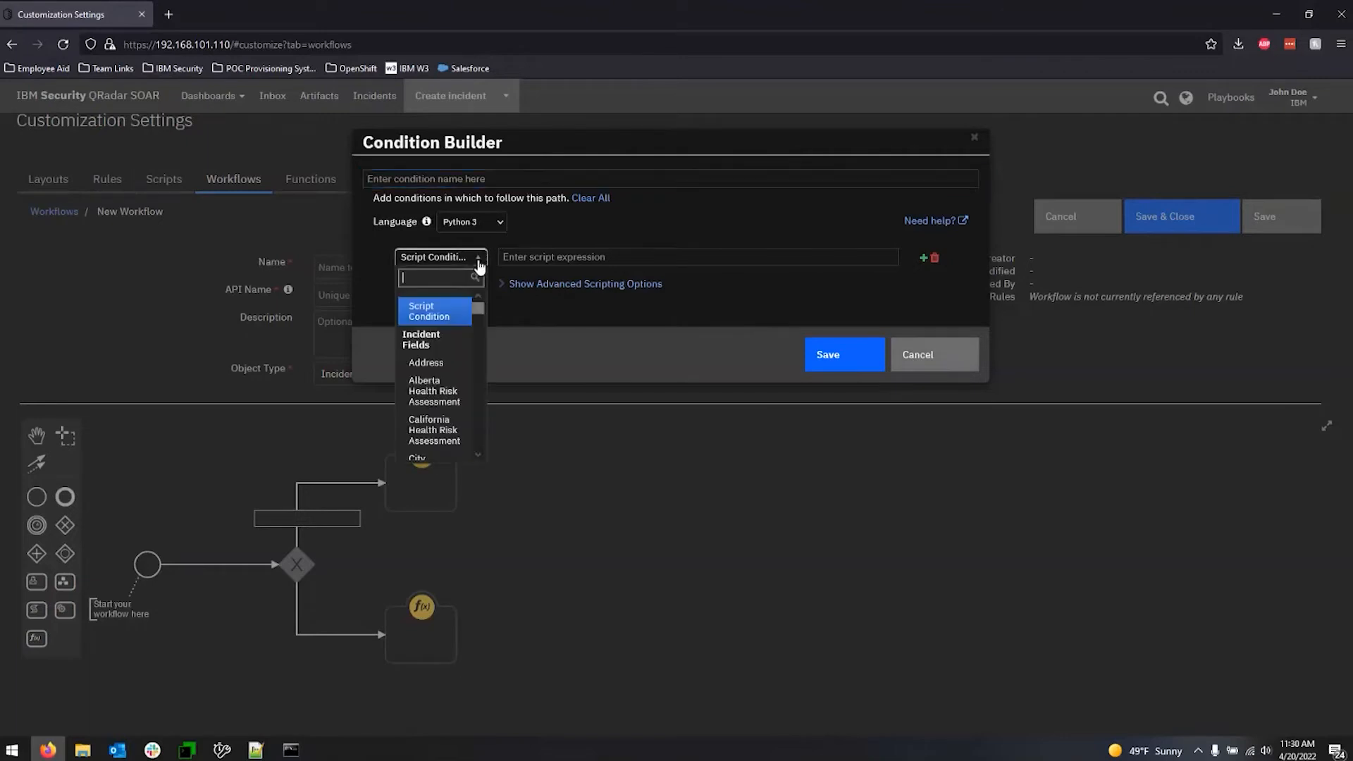
click(573, 312)
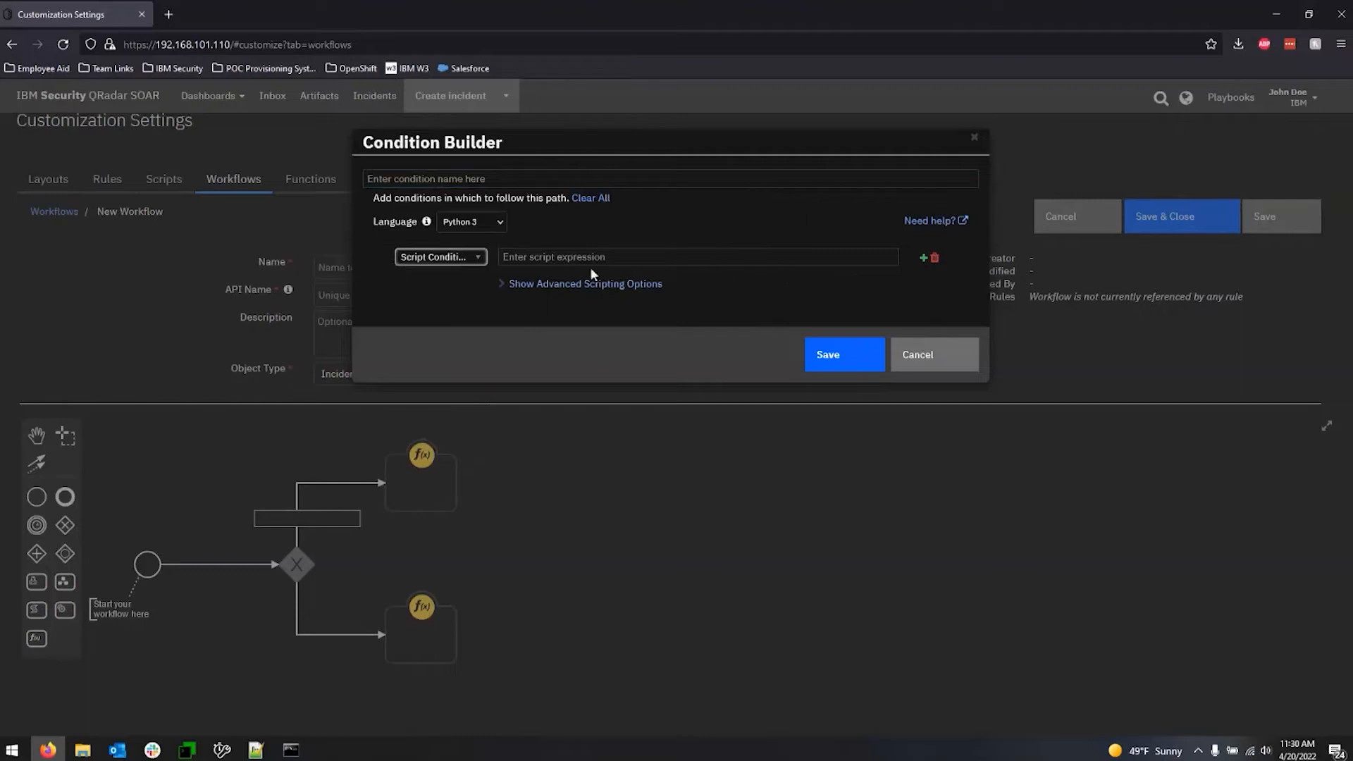
click(507, 286)
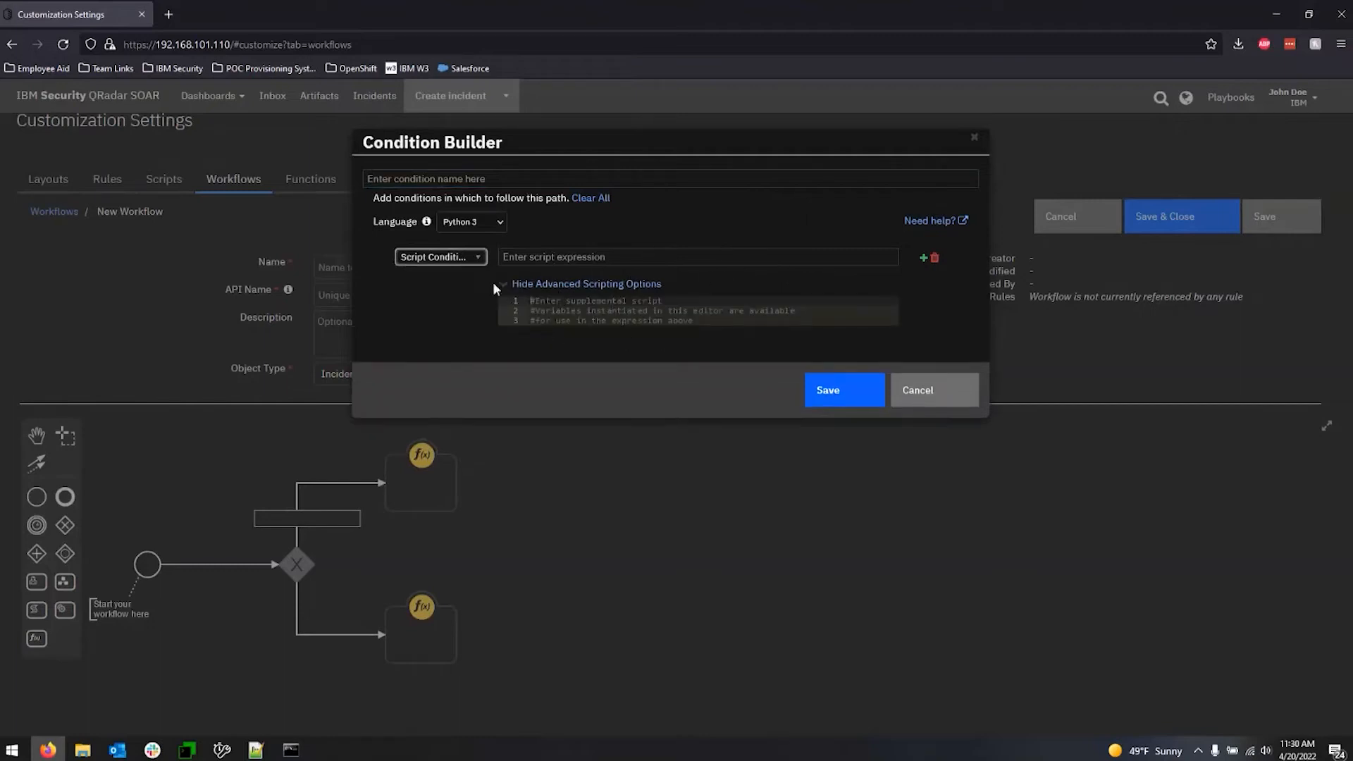
Try the branch condition Incident Disposition is equal to Unconfirmed, and cancel the condition without saving.
click(477, 257)
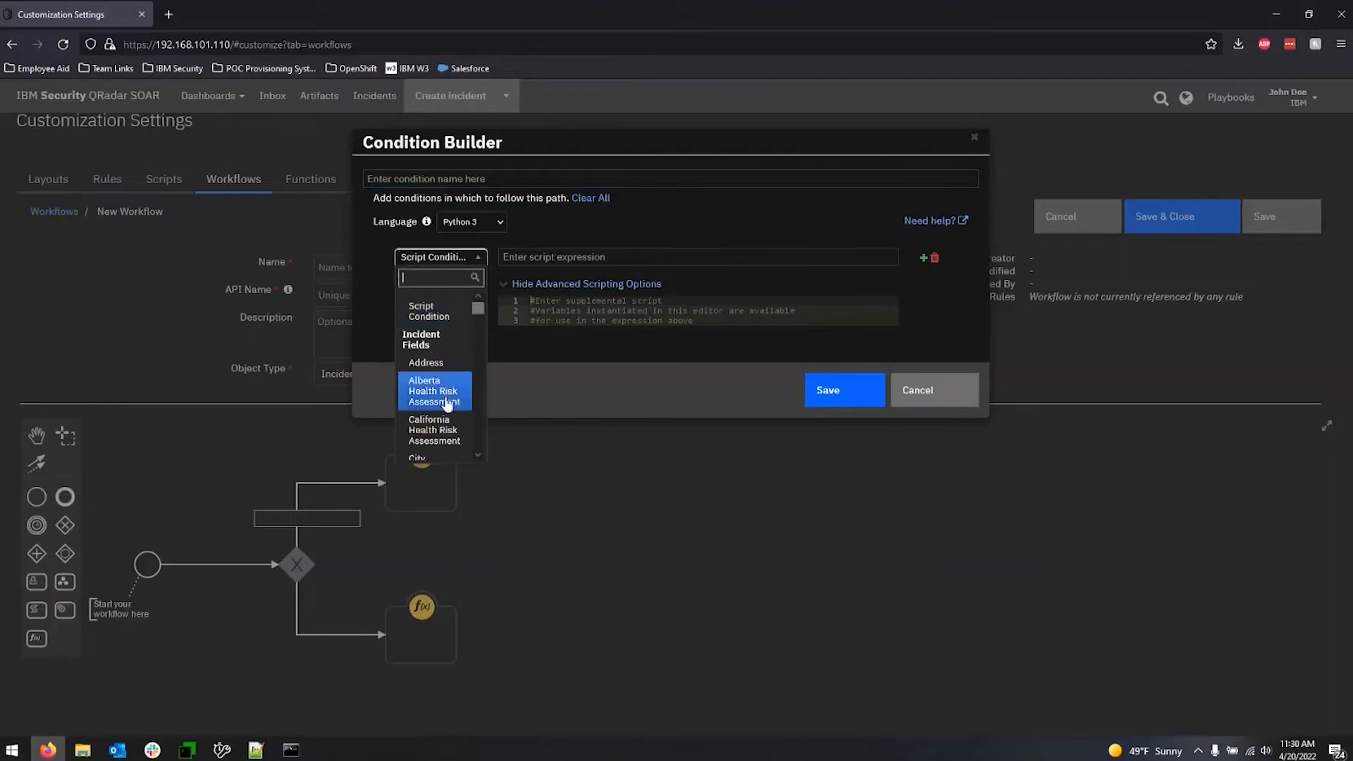
text(incid)
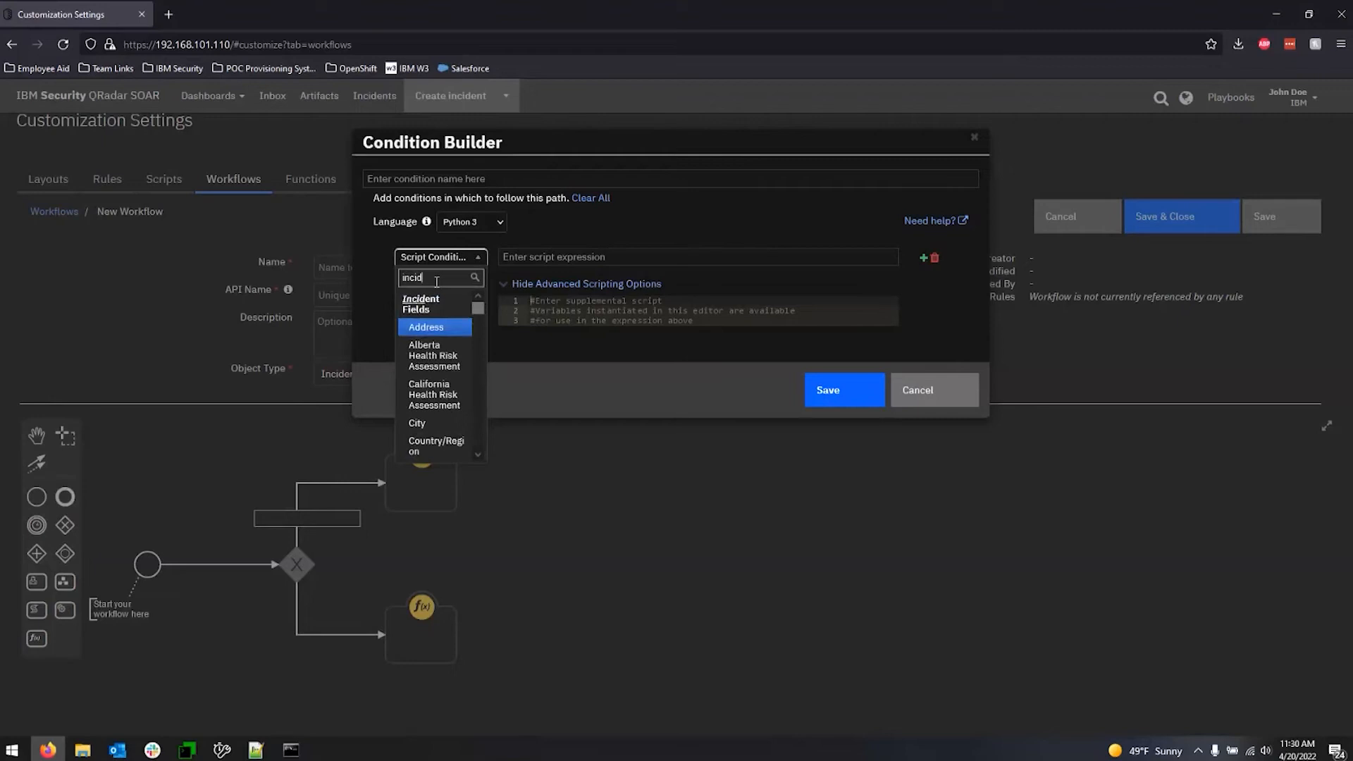
key(BackSpace)
key(BackSpace)
key(BackSpace)
key(BackSpace)
text(disp)
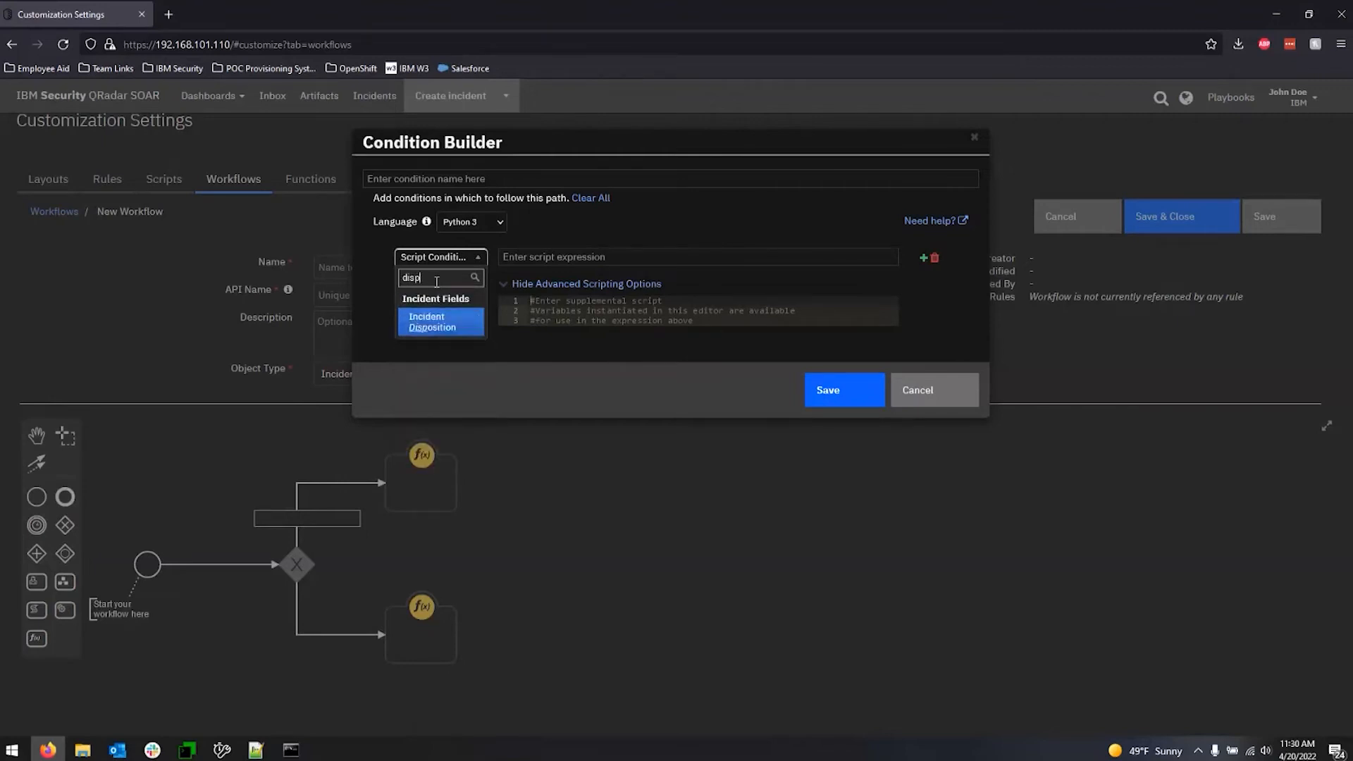
key(Return)
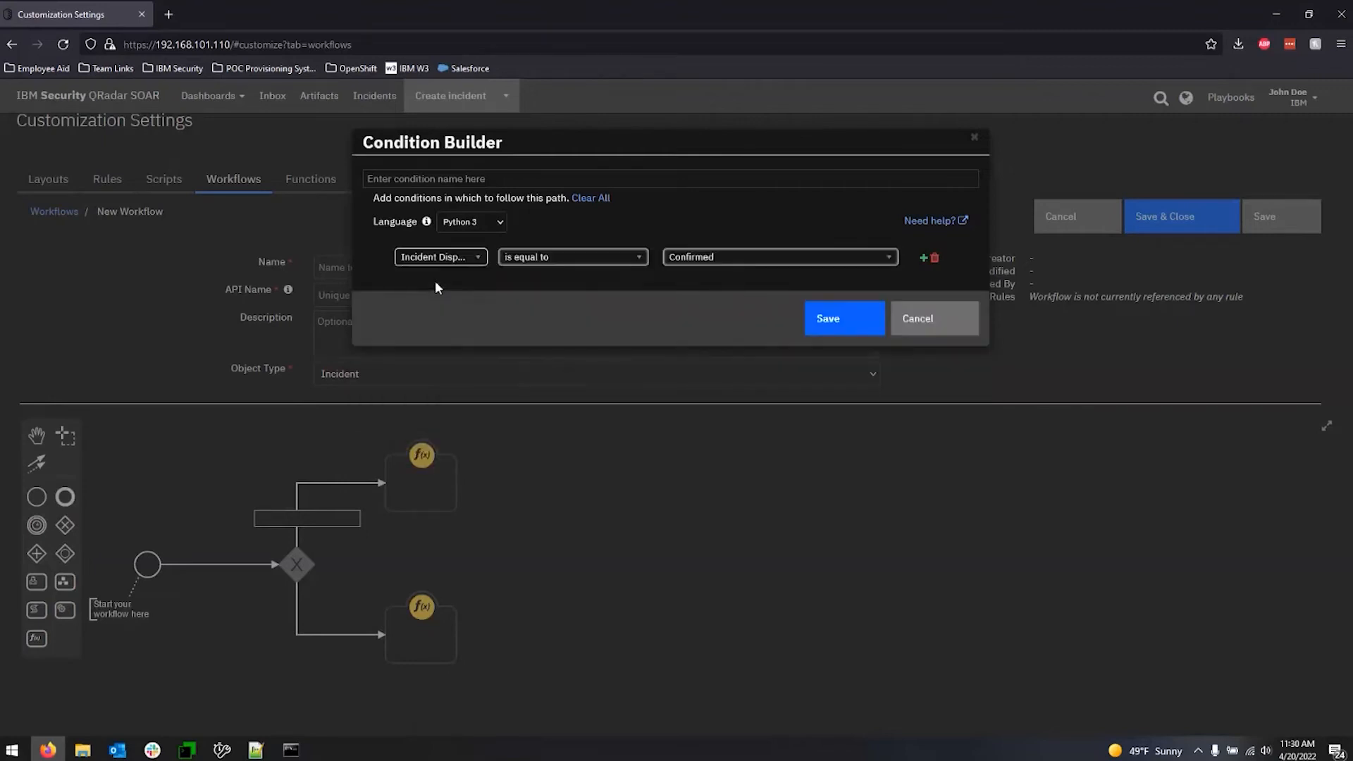
click(777, 268)
click(711, 293)
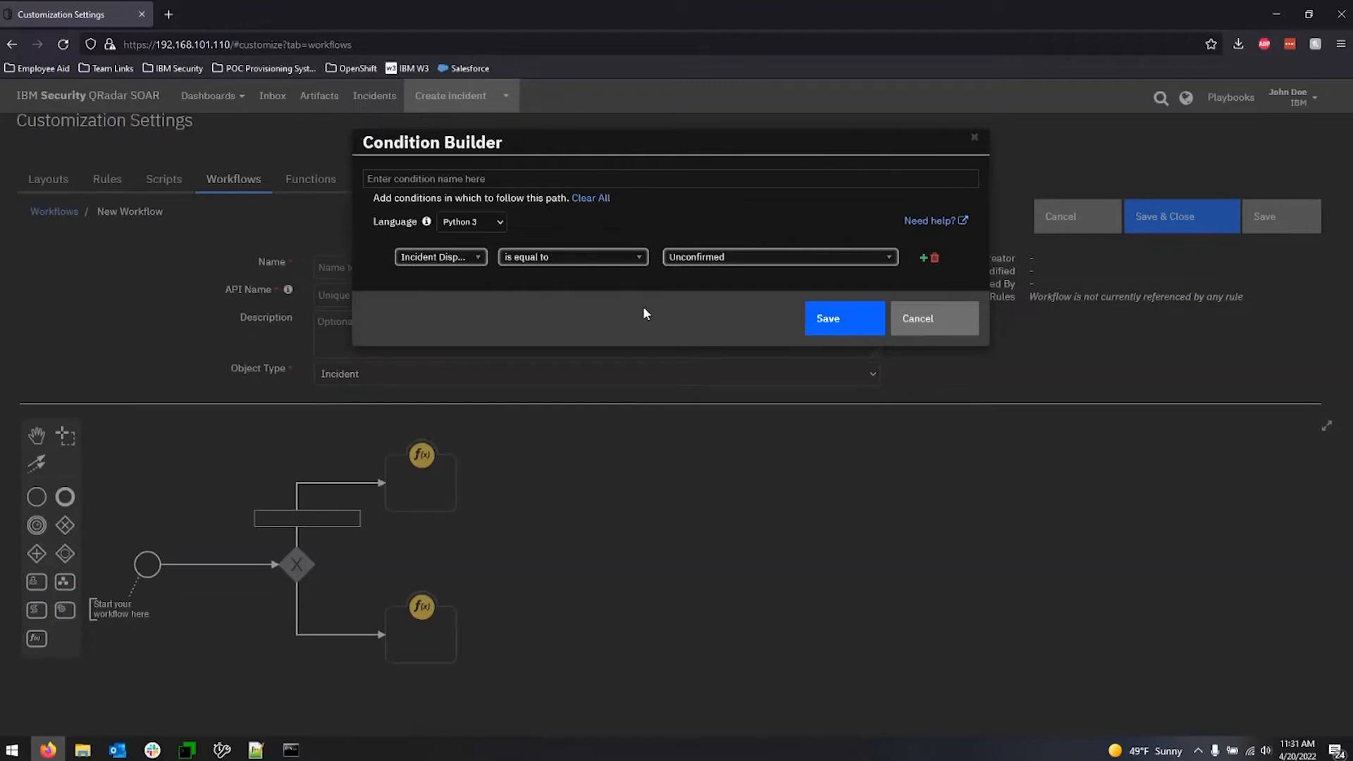
click(938, 320)
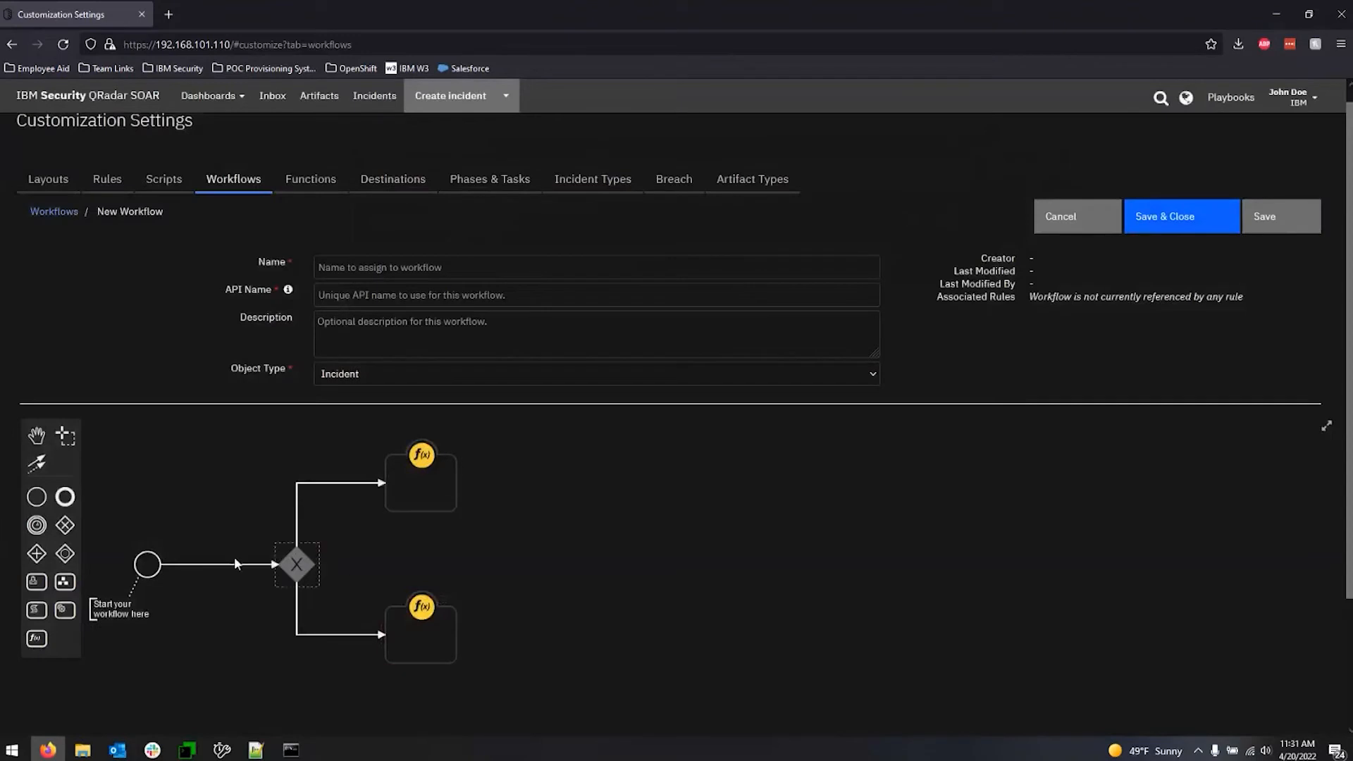
Place a parallel gateway to the right of the upper function and an inclusive gateway directly below it.
click(295, 563)
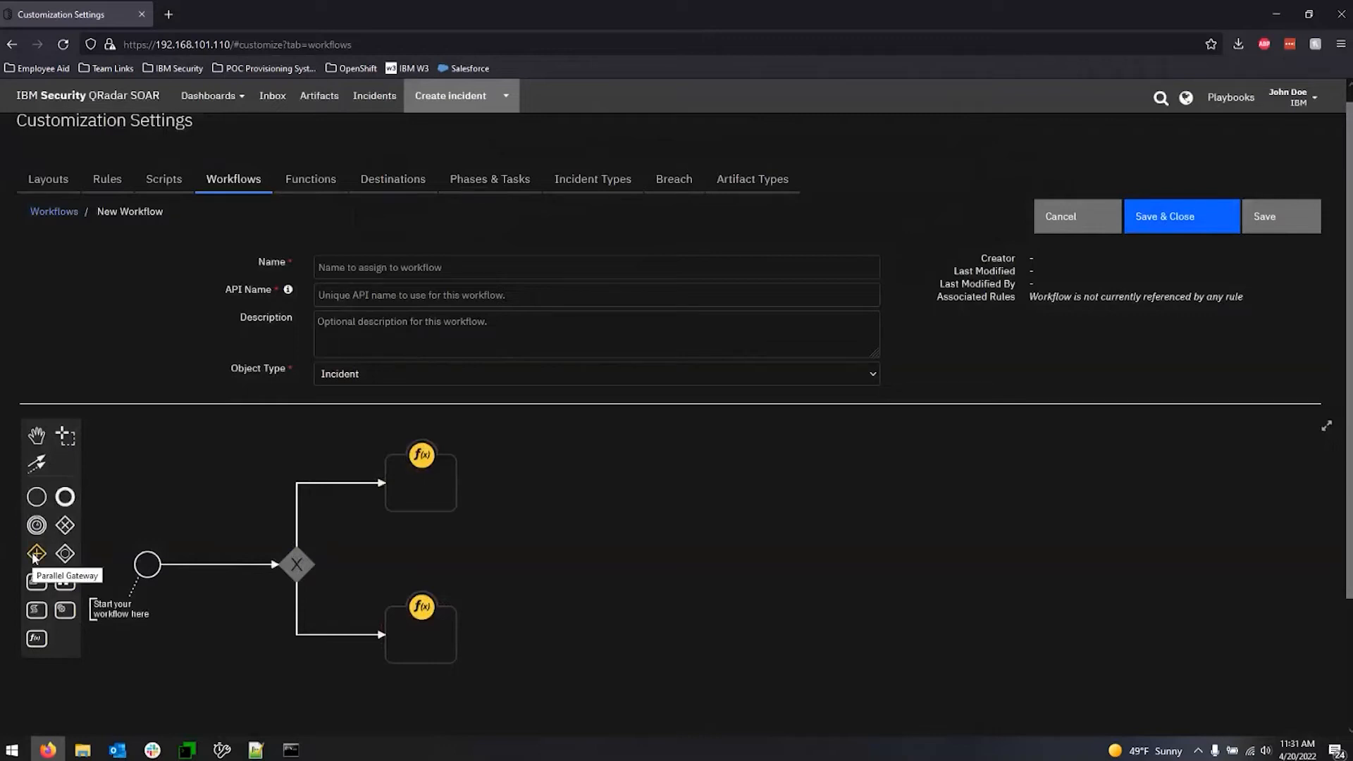
drag(35, 555, 723, 483)
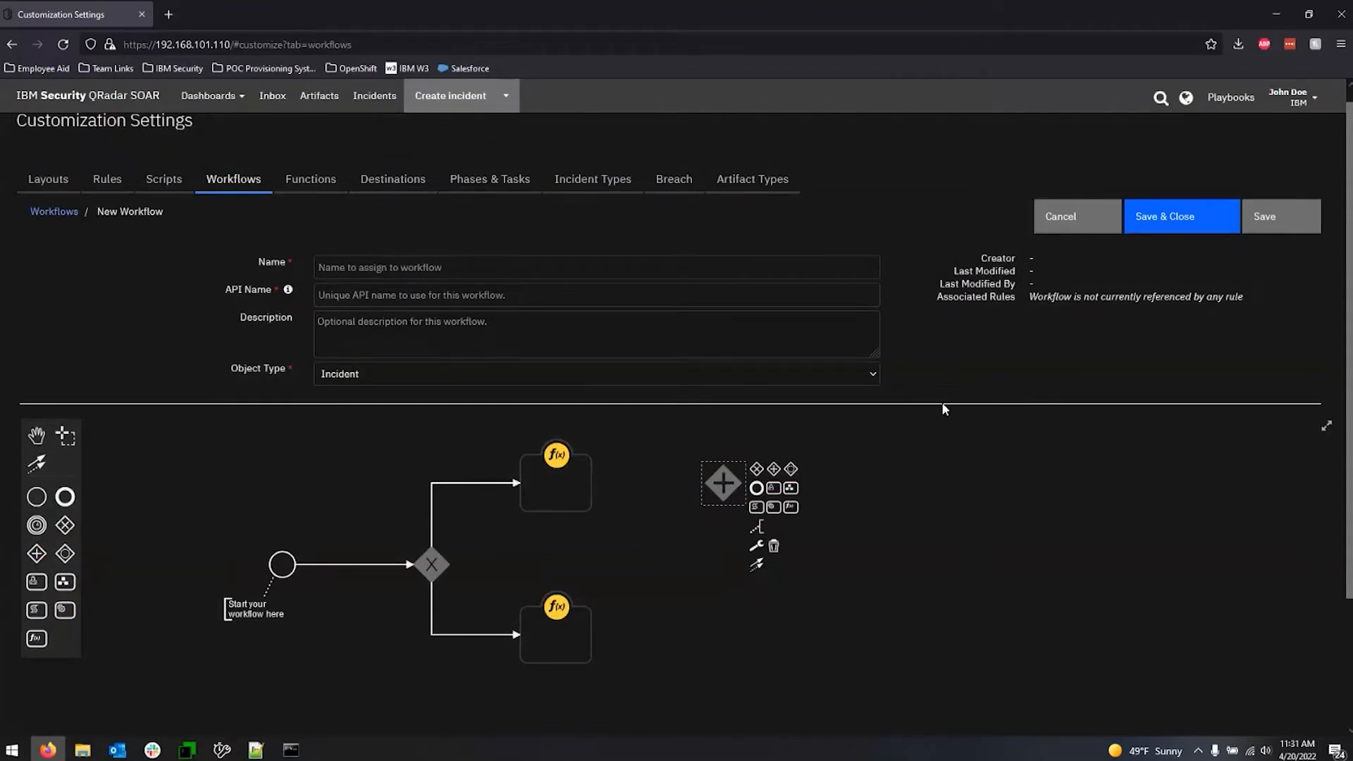
click(902, 515)
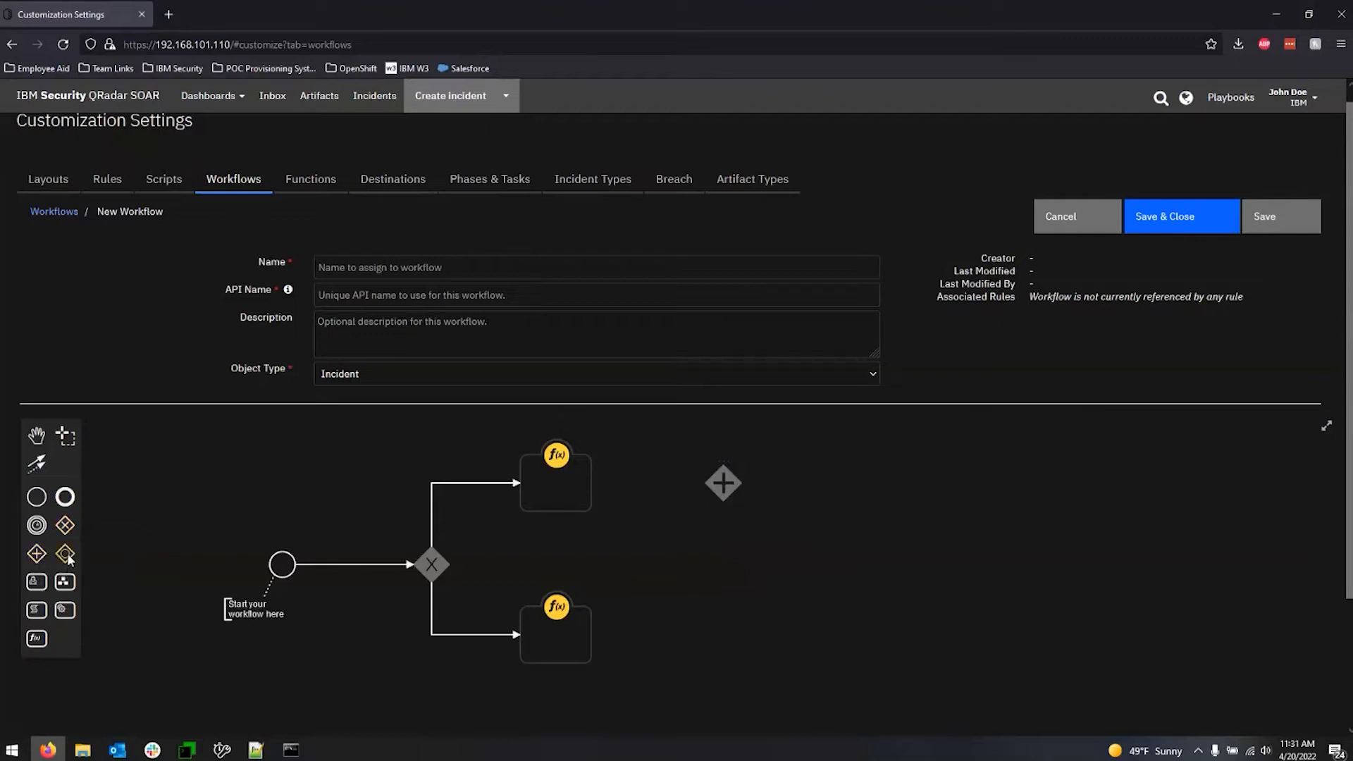
drag(65, 554, 727, 571)
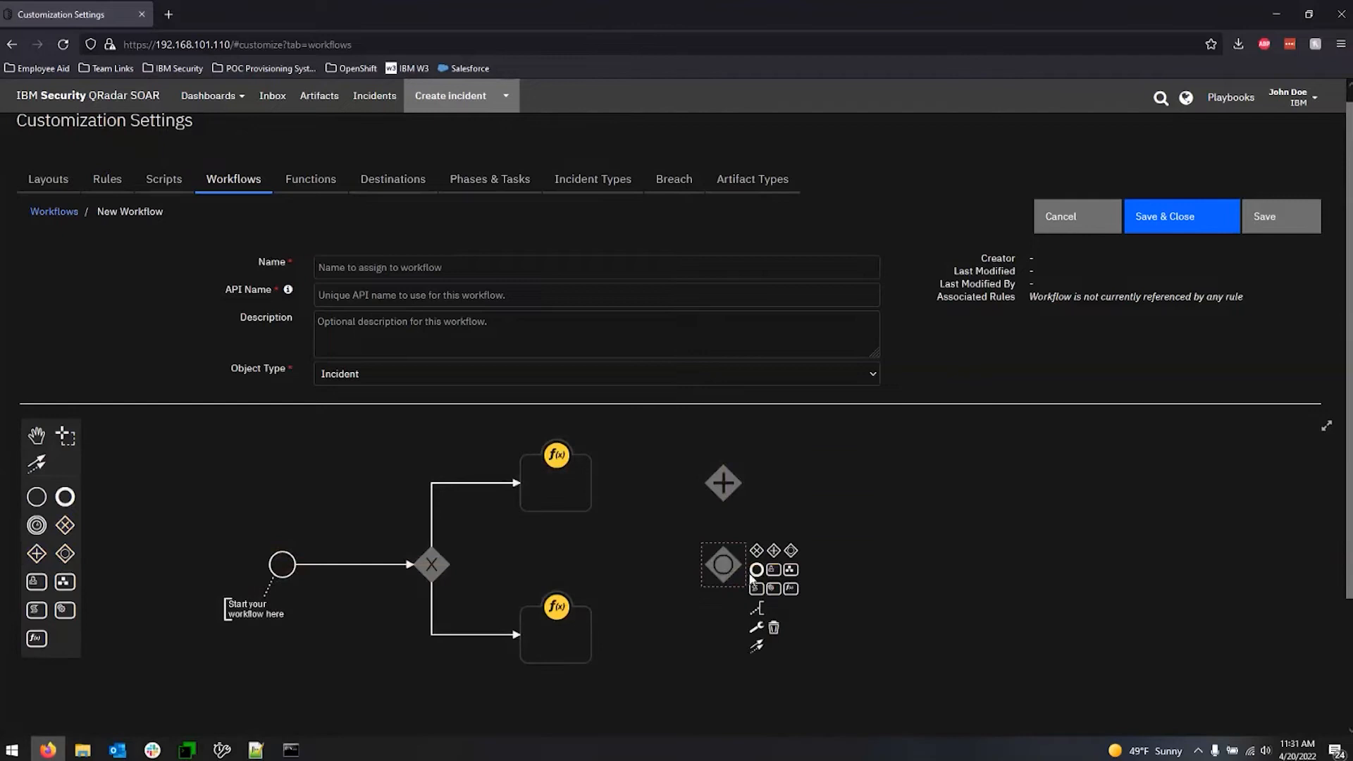
click(785, 517)
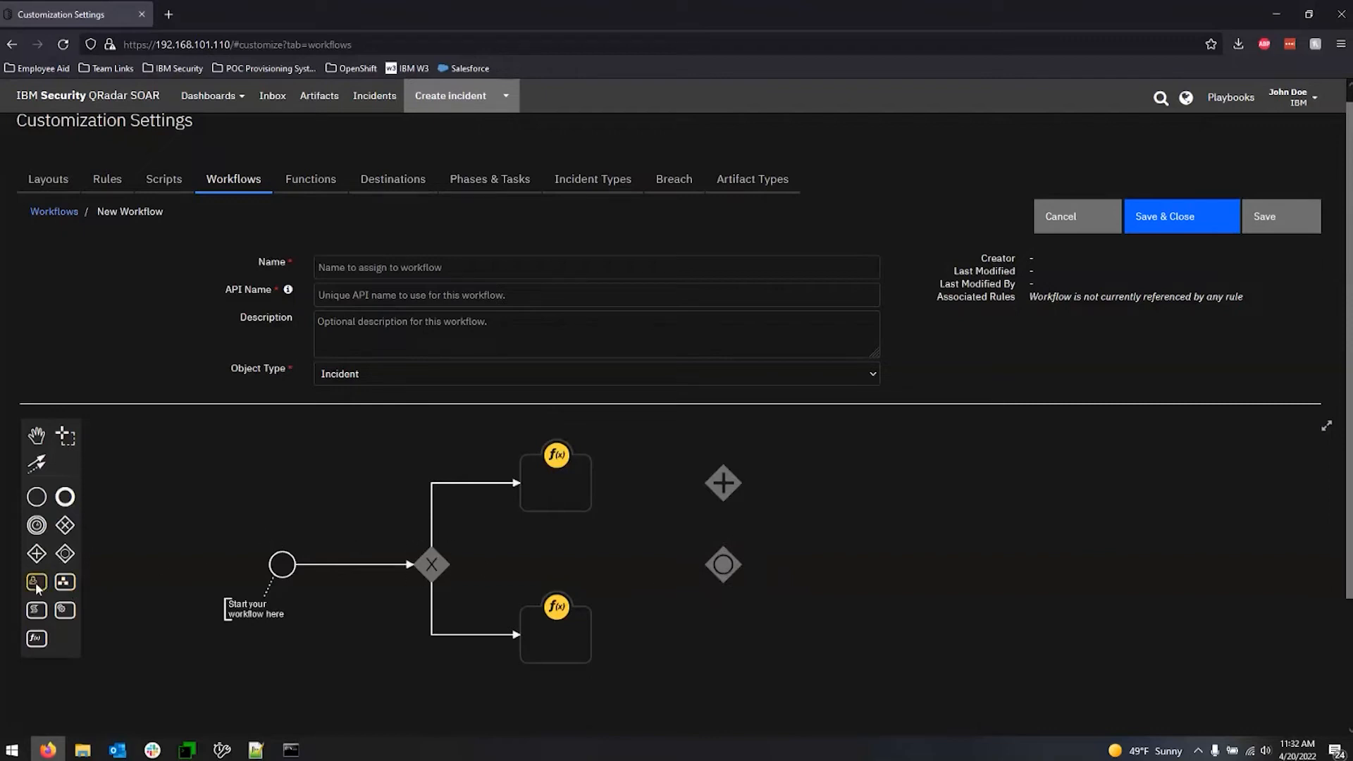
Place a user task to the right of the parallel gateway and inspect the predefined tasks it can use.
drag(222, 584, 876, 484)
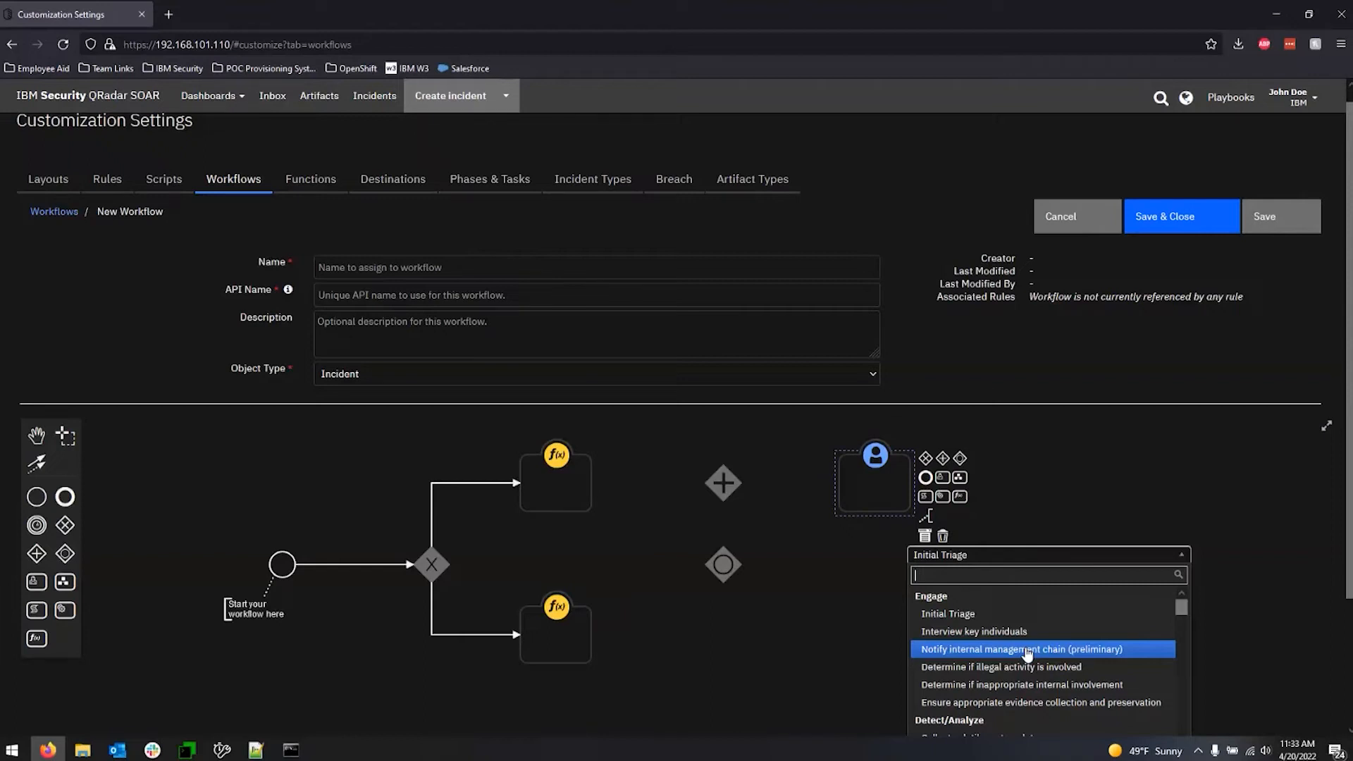
click(833, 639)
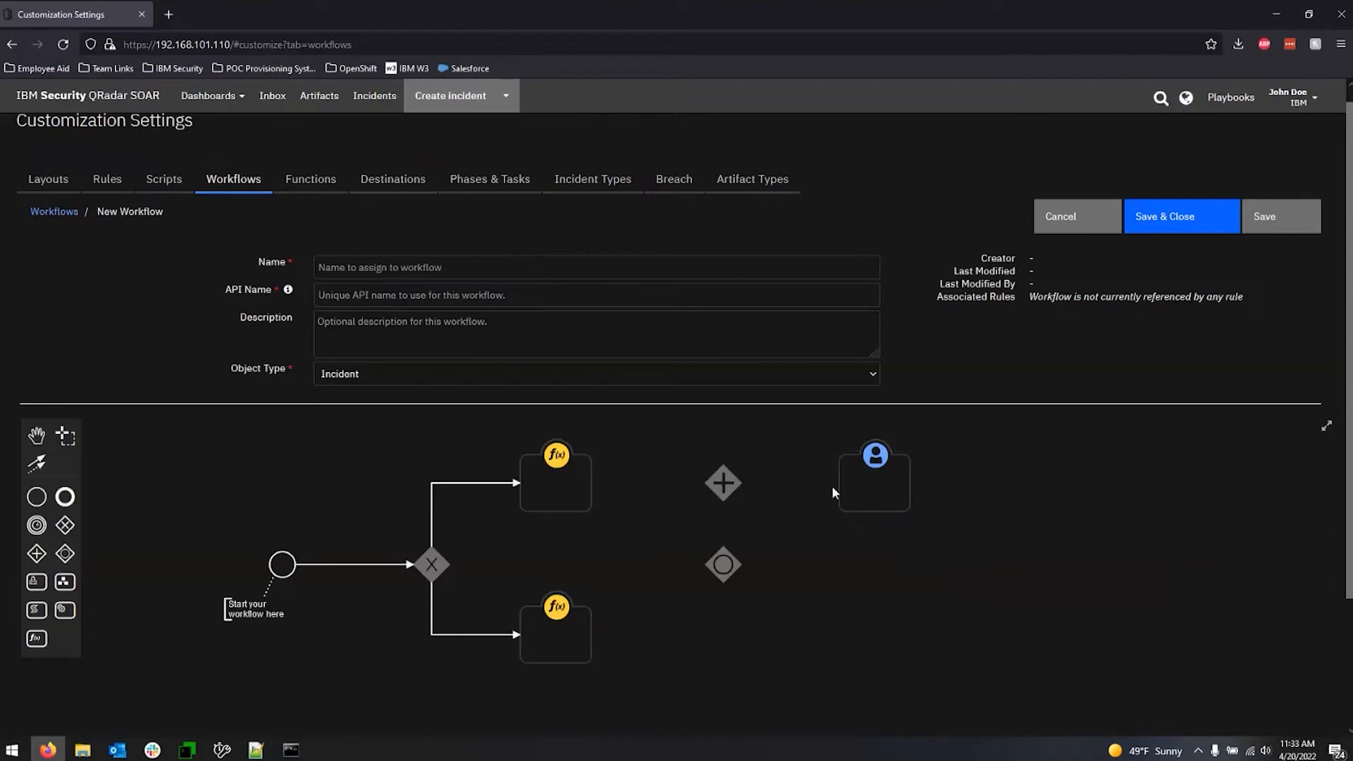
click(864, 492)
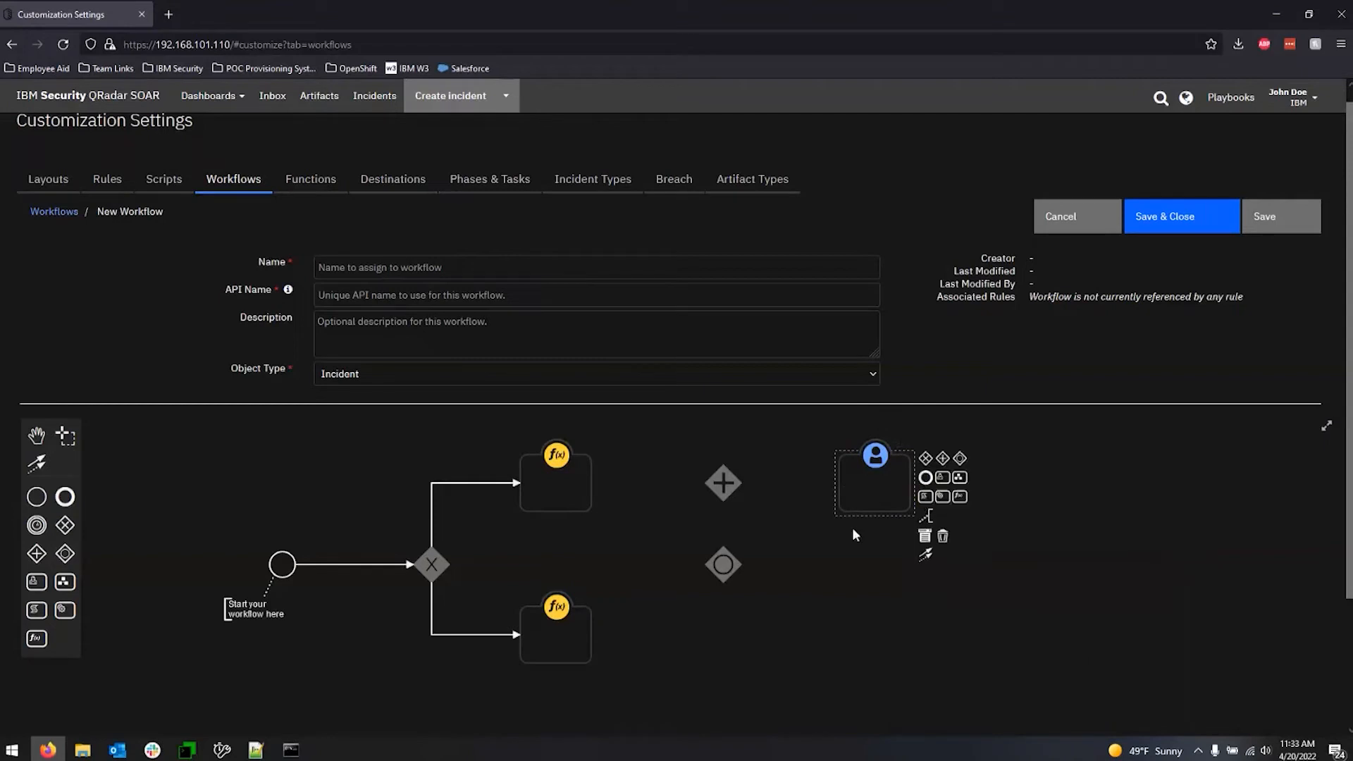
click(657, 671)
Place a sub-workflow activity directly below the user task.
click(65, 581)
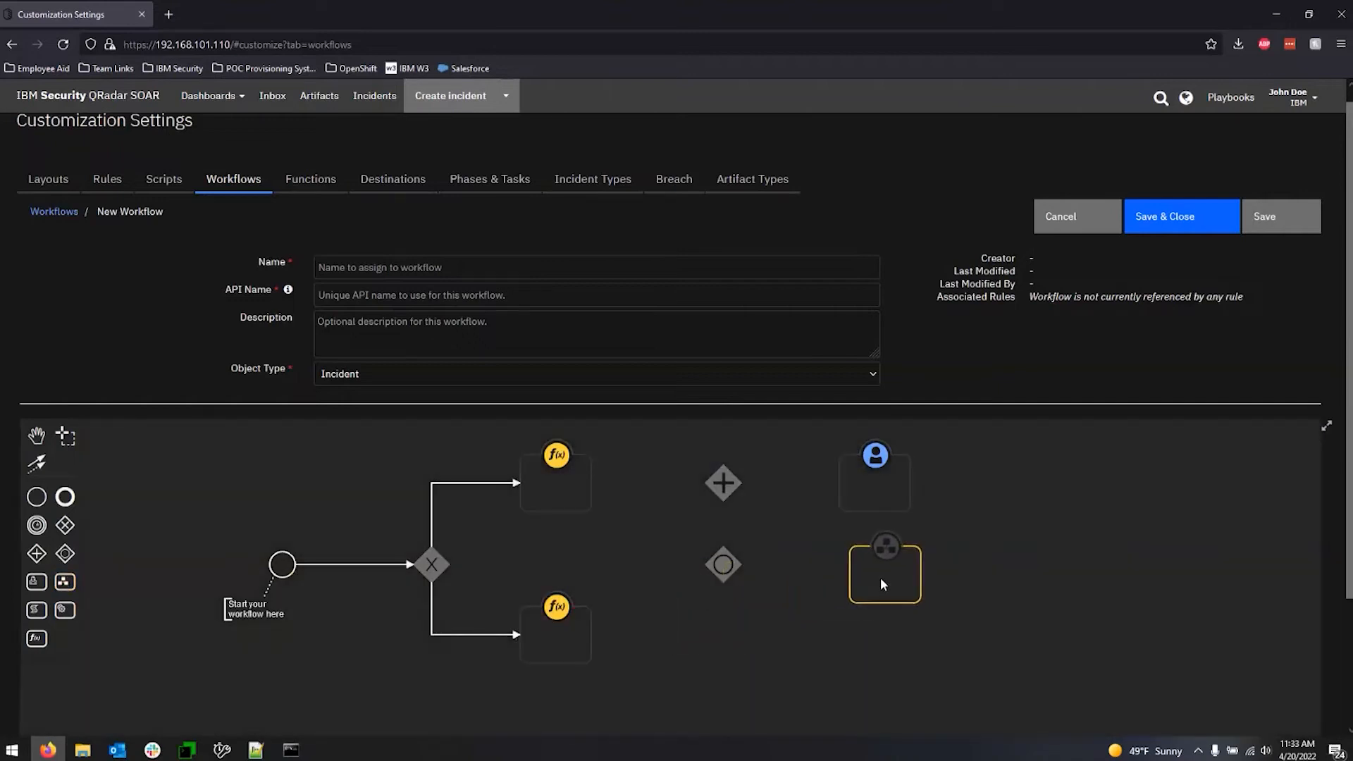
click(881, 578)
click(999, 499)
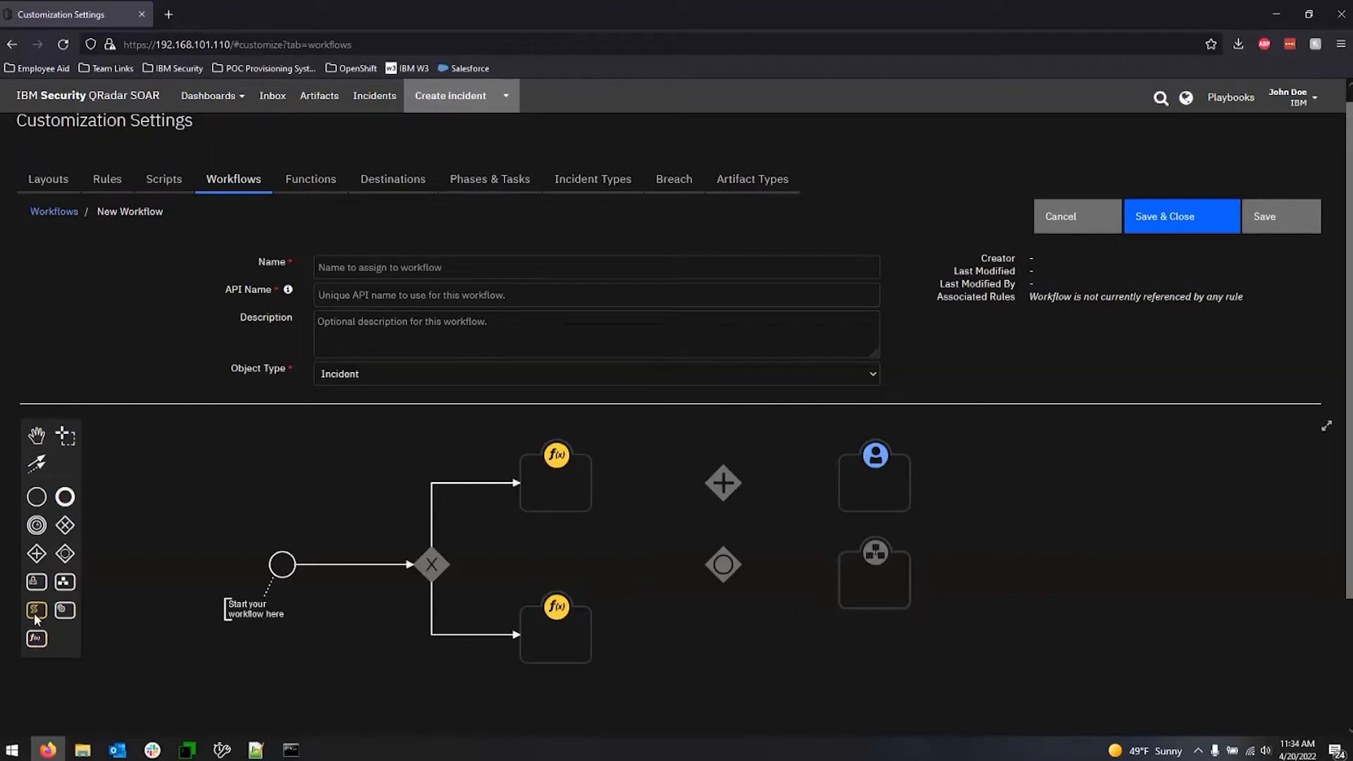
Place a script to the right of the sub-workflow, a service task above it, and an end event at the far right.
drag(34, 611, 1054, 581)
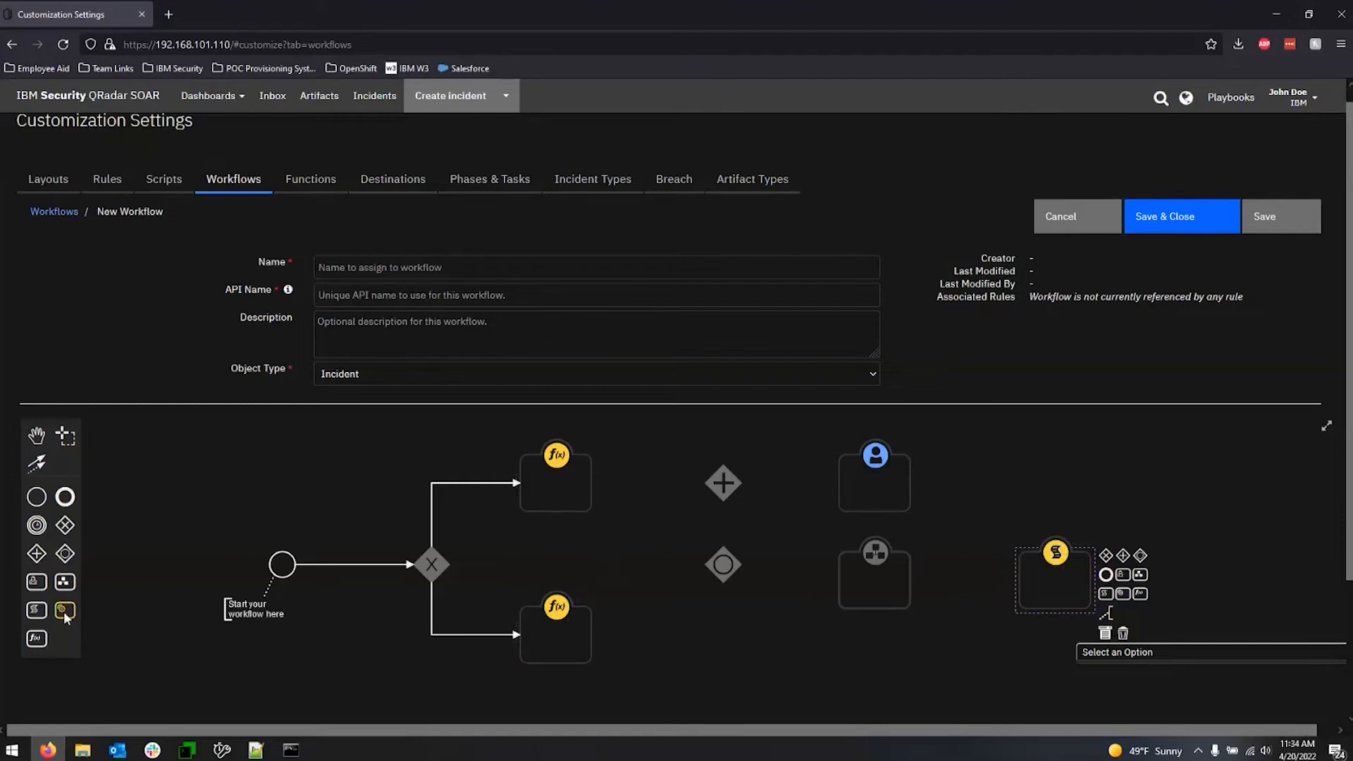
drag(65, 610, 1055, 476)
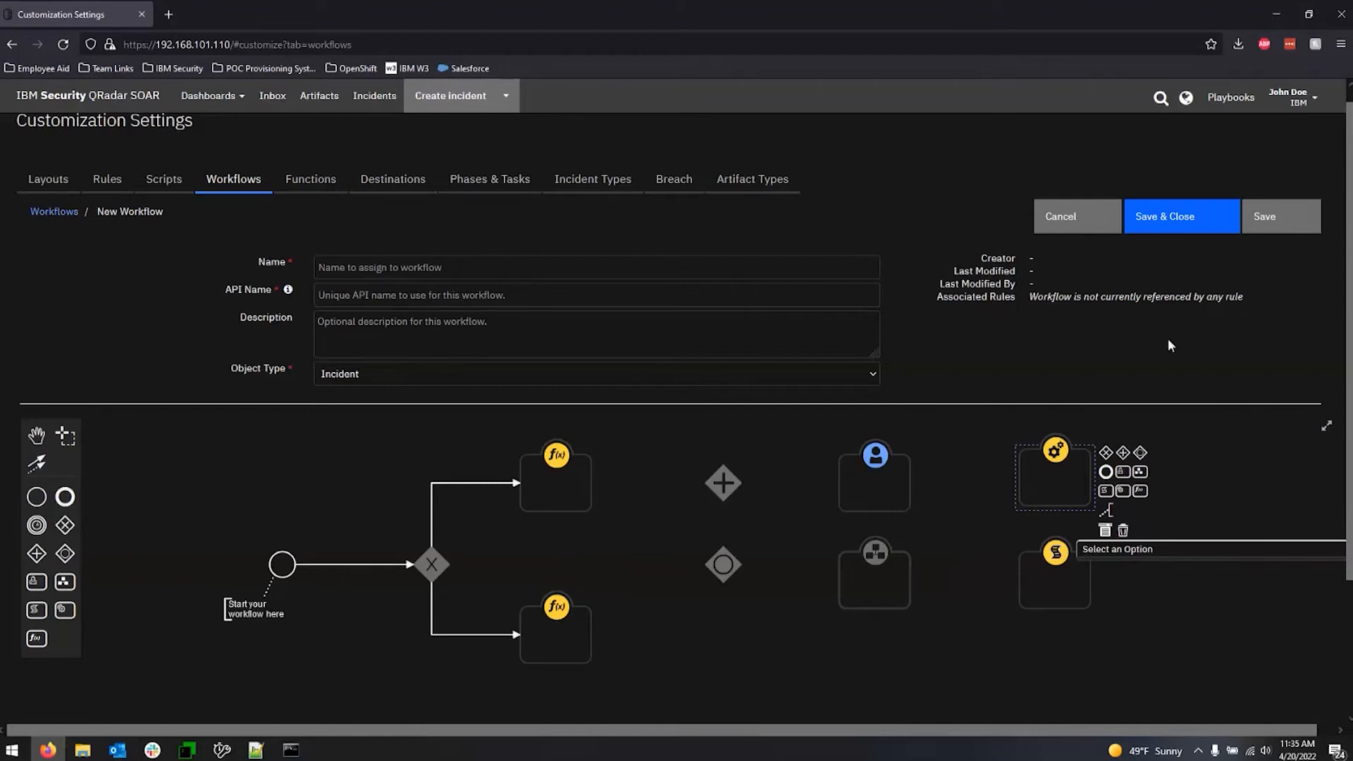
drag(62, 506, 1211, 525)
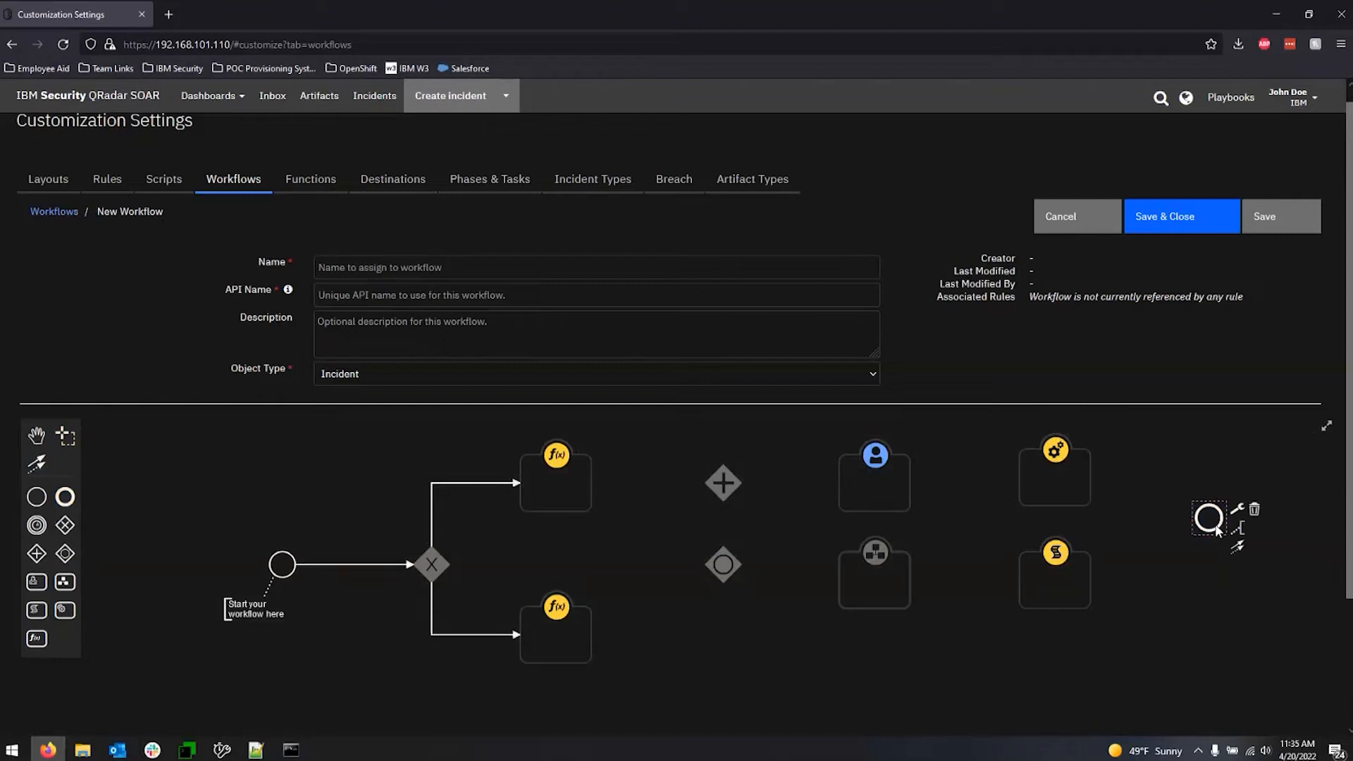
click(1181, 624)
Review the object types a workflow can be based on, keeping Incident as the new workflow's object type.
click(413, 375)
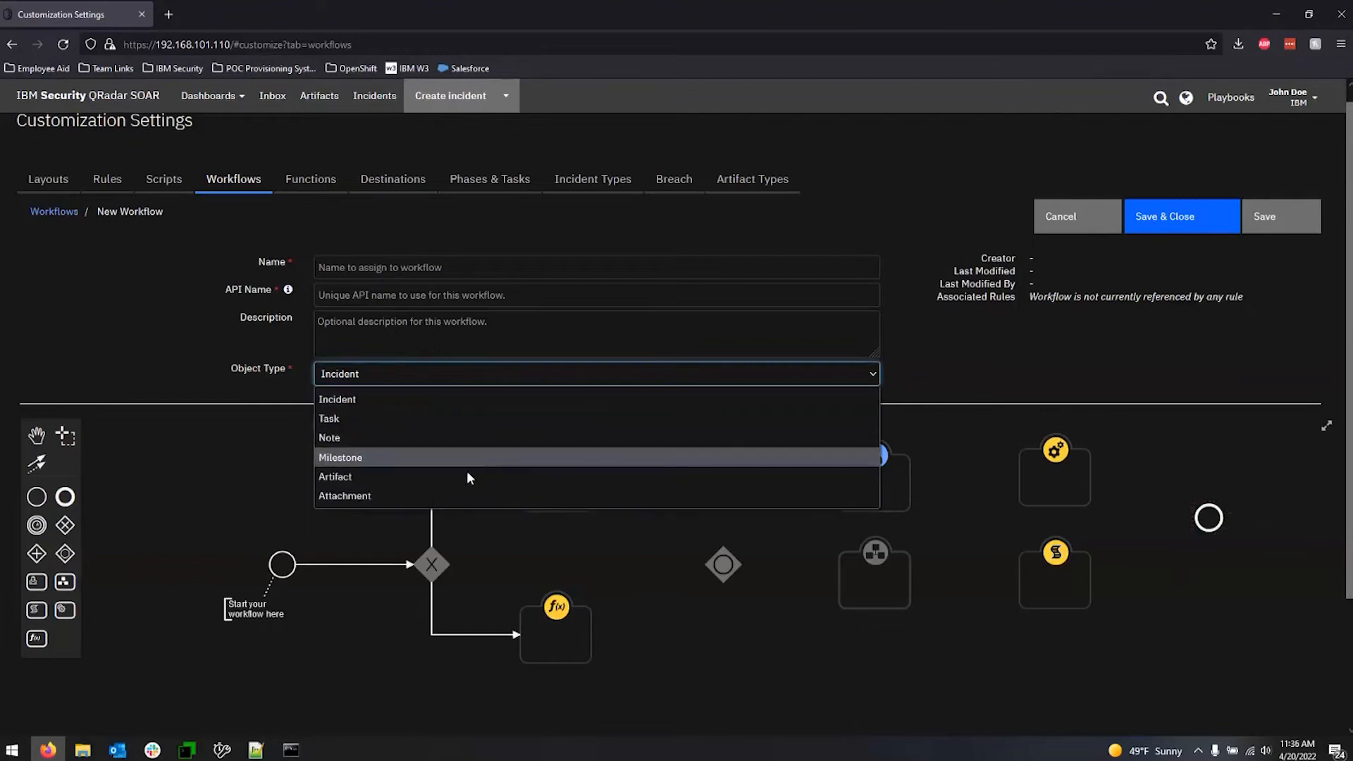
click(103, 351)
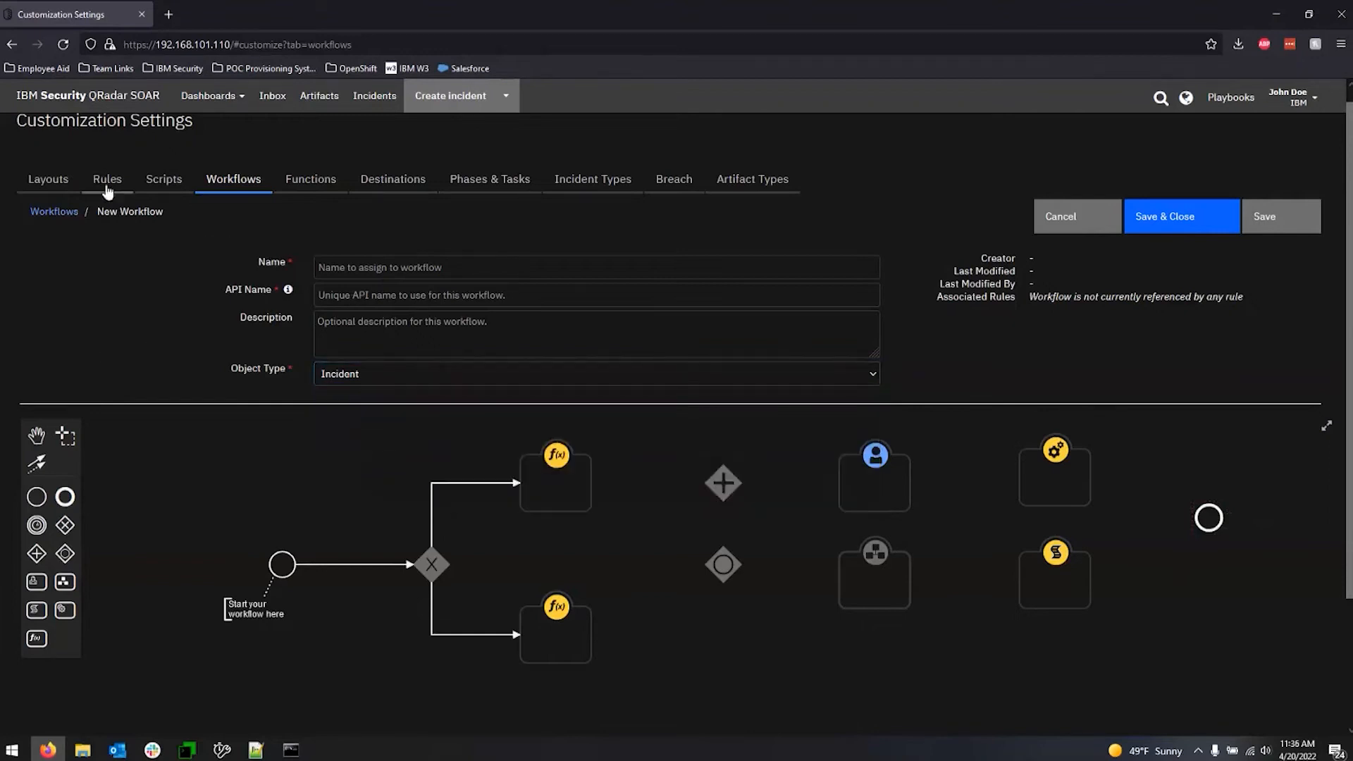
double_click(81, 311)
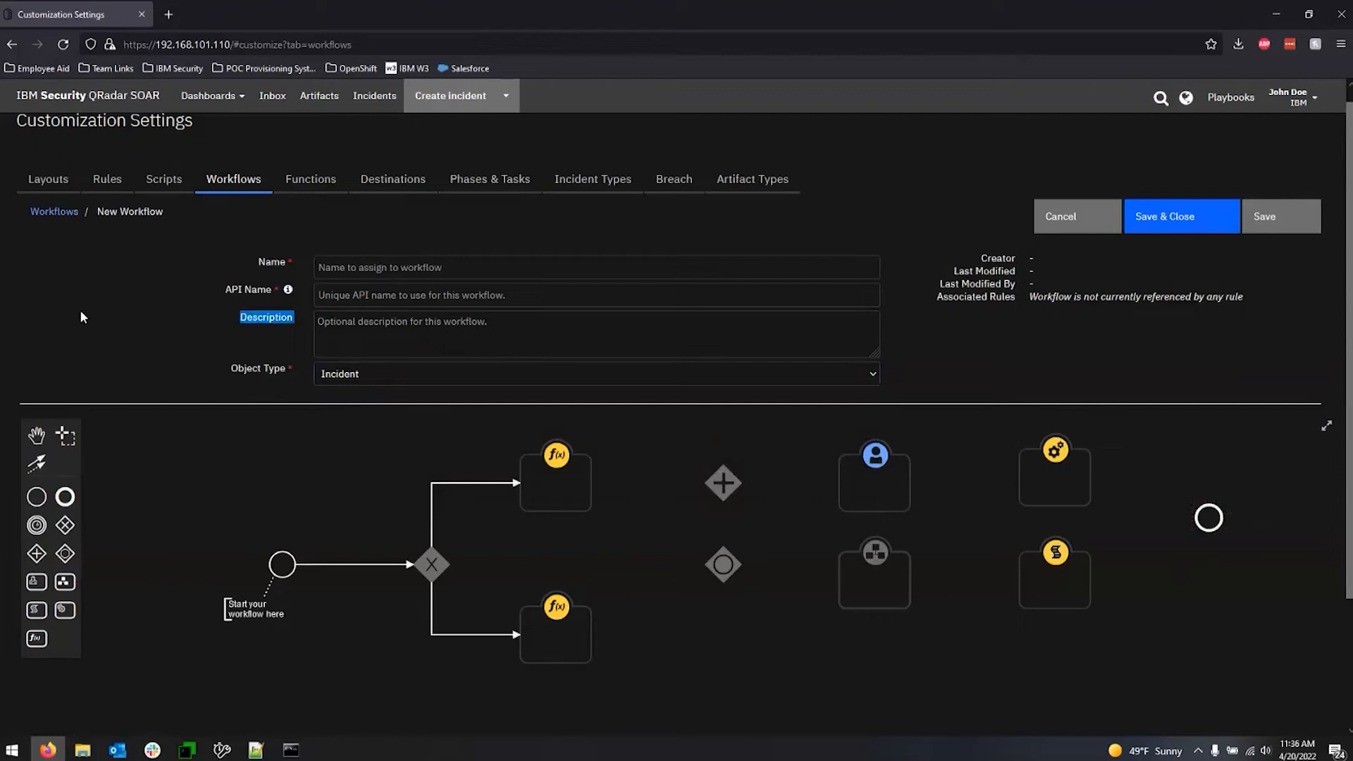
click(236, 319)
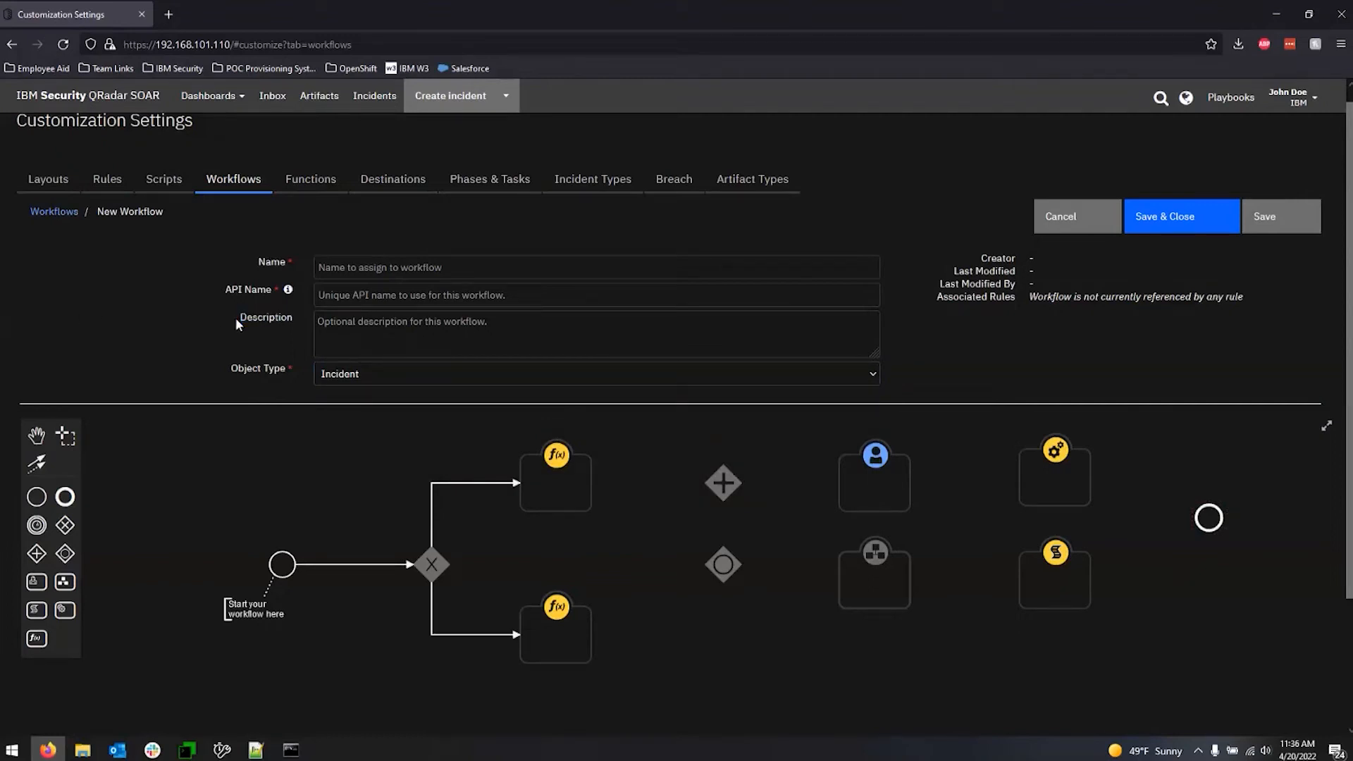
Leave the unsaved workflow for the script settings, start a new script, and review its available object types, keeping Incident.
click(169, 177)
click(630, 252)
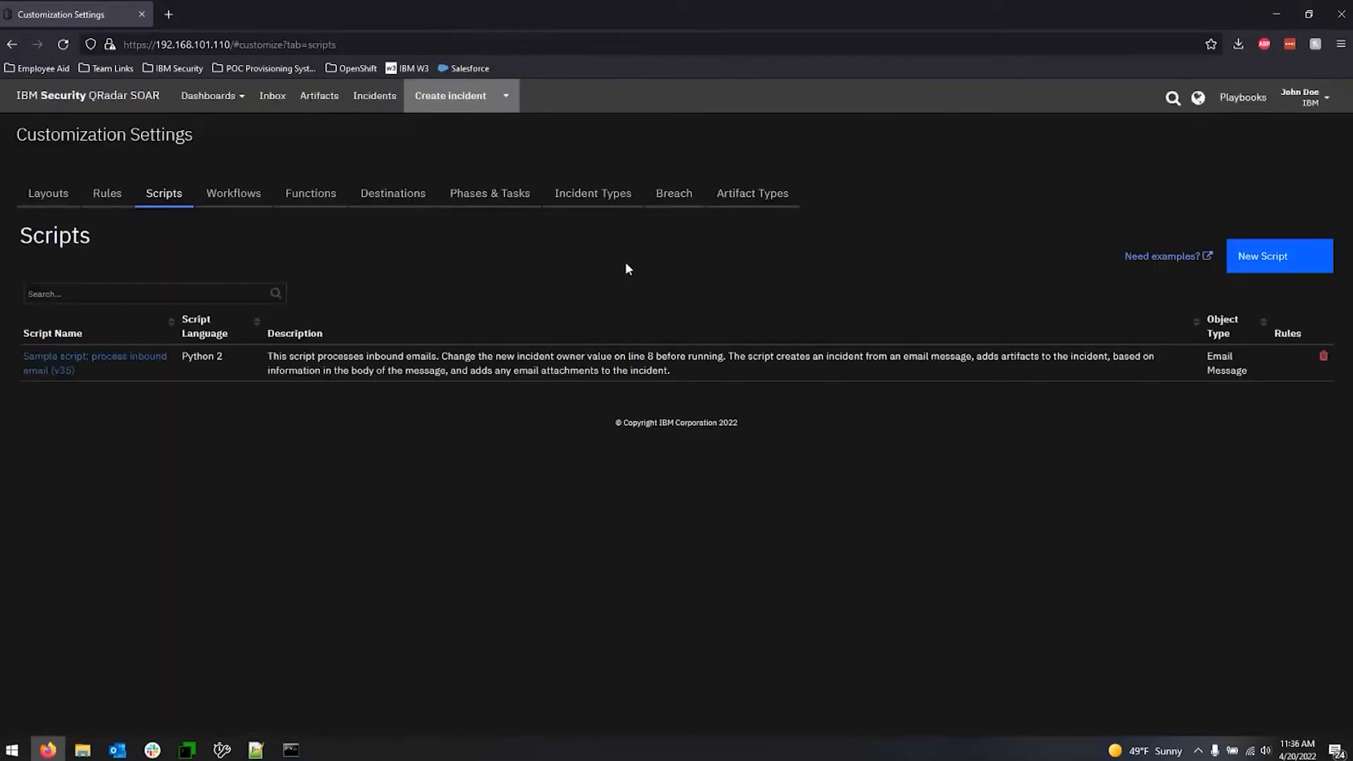
click(1291, 259)
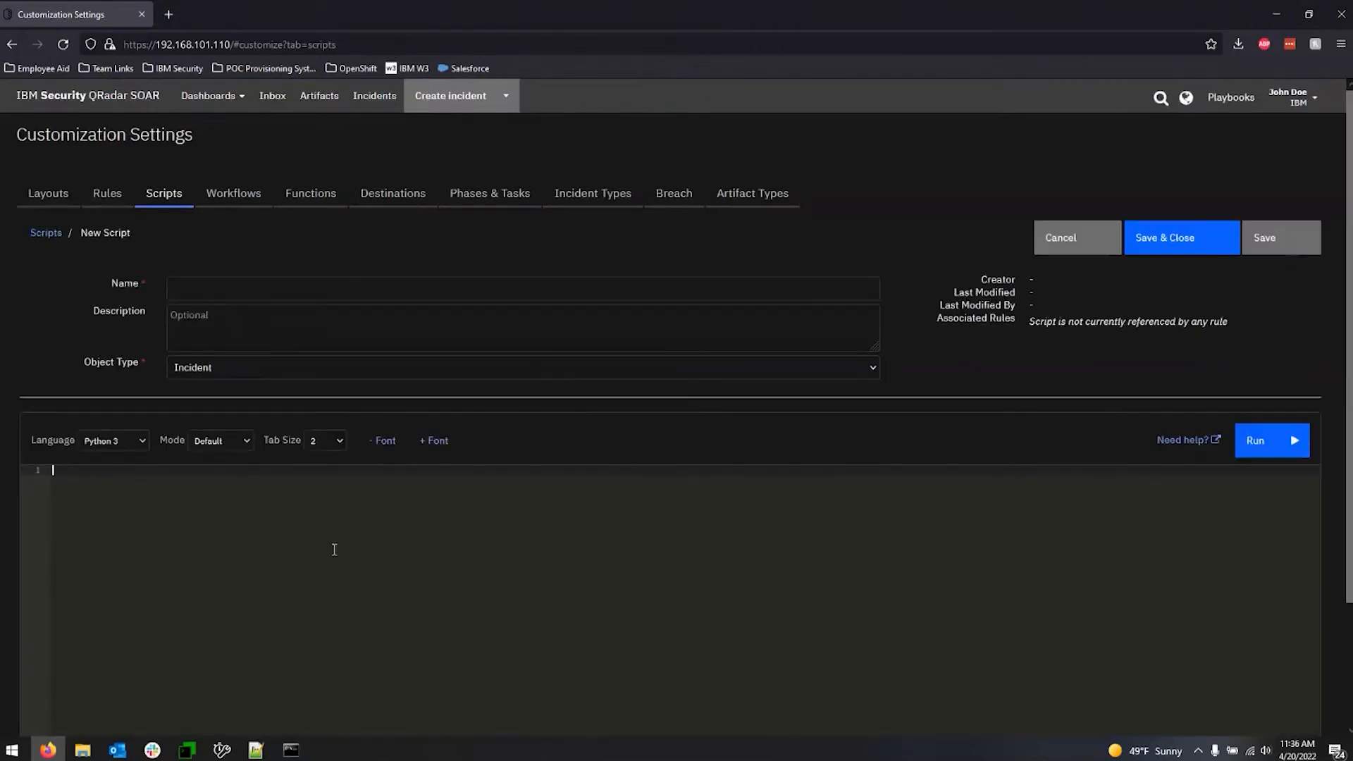
click(350, 373)
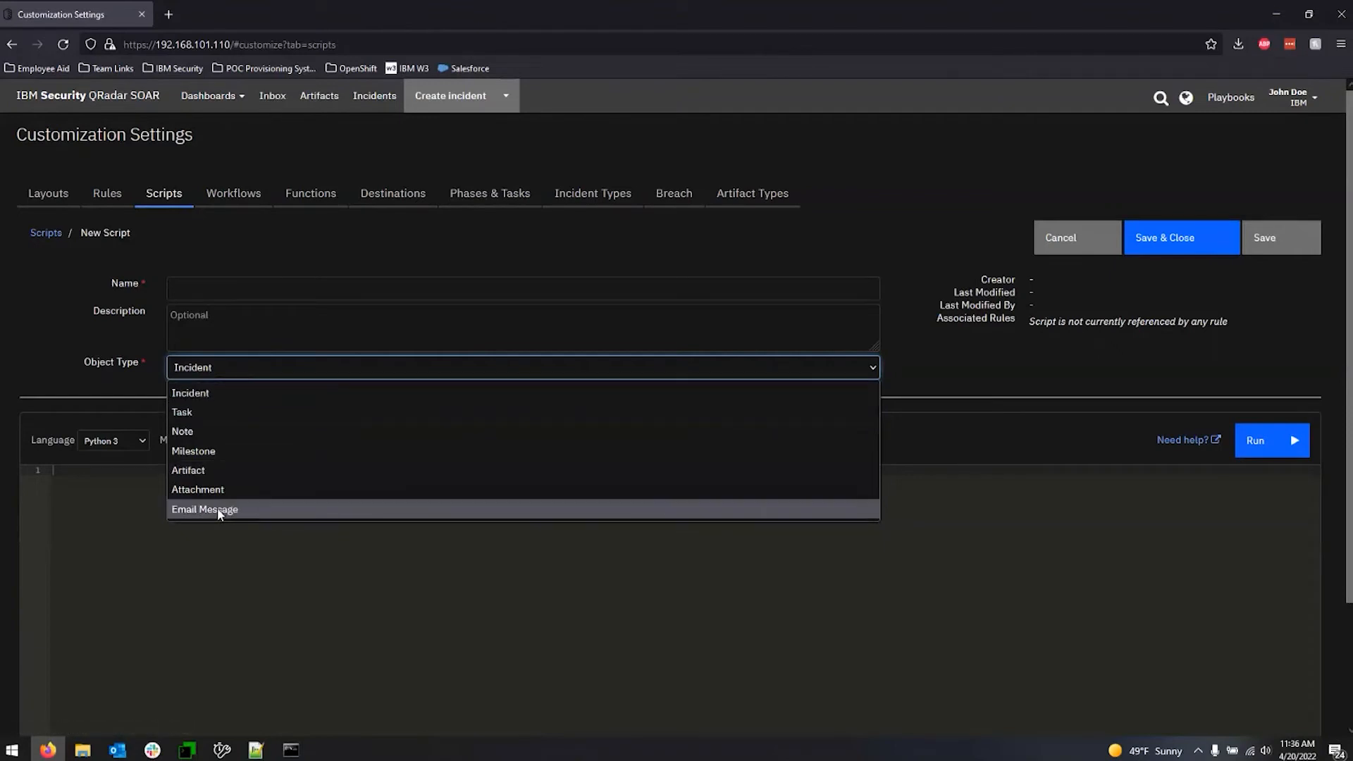
click(59, 399)
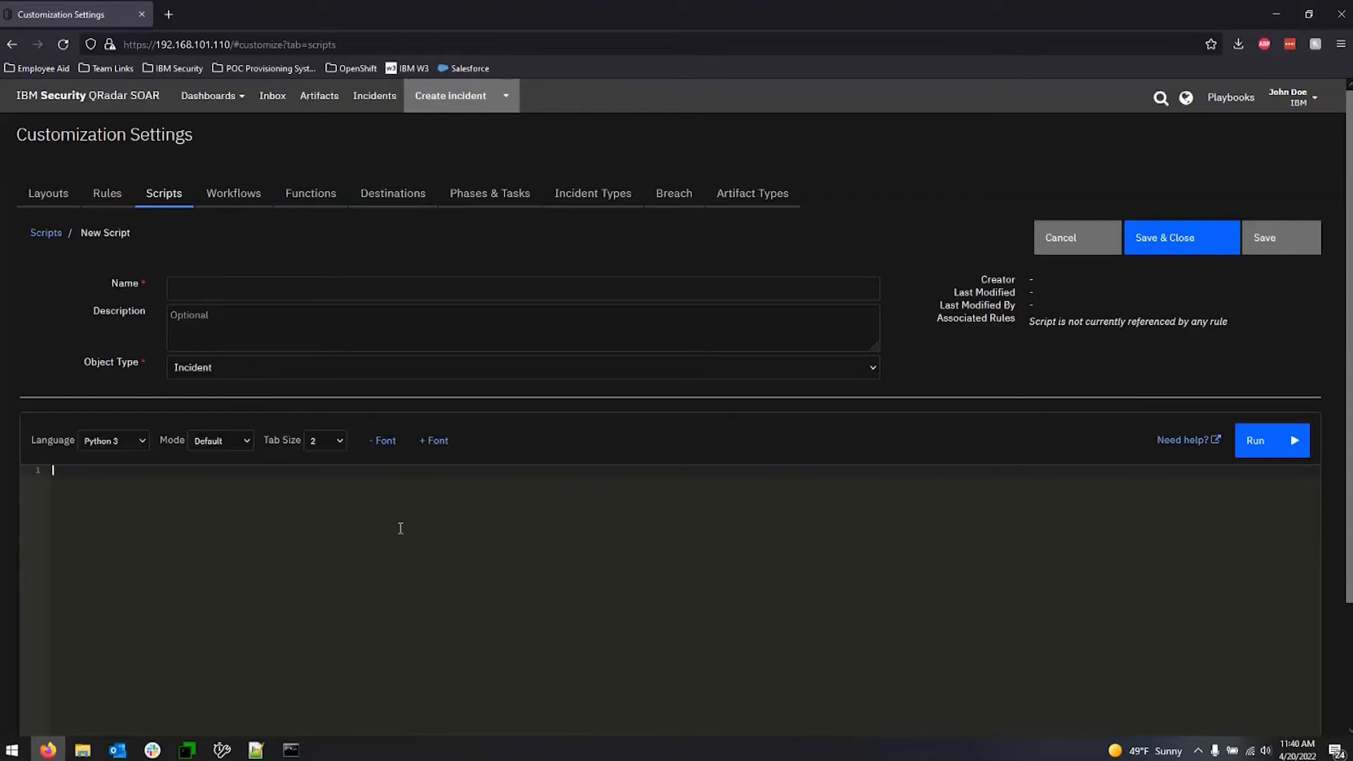
Leave the unsaved script for the rules list and review the rule types offered for a new rule, without creating one.
click(406, 526)
click(106, 196)
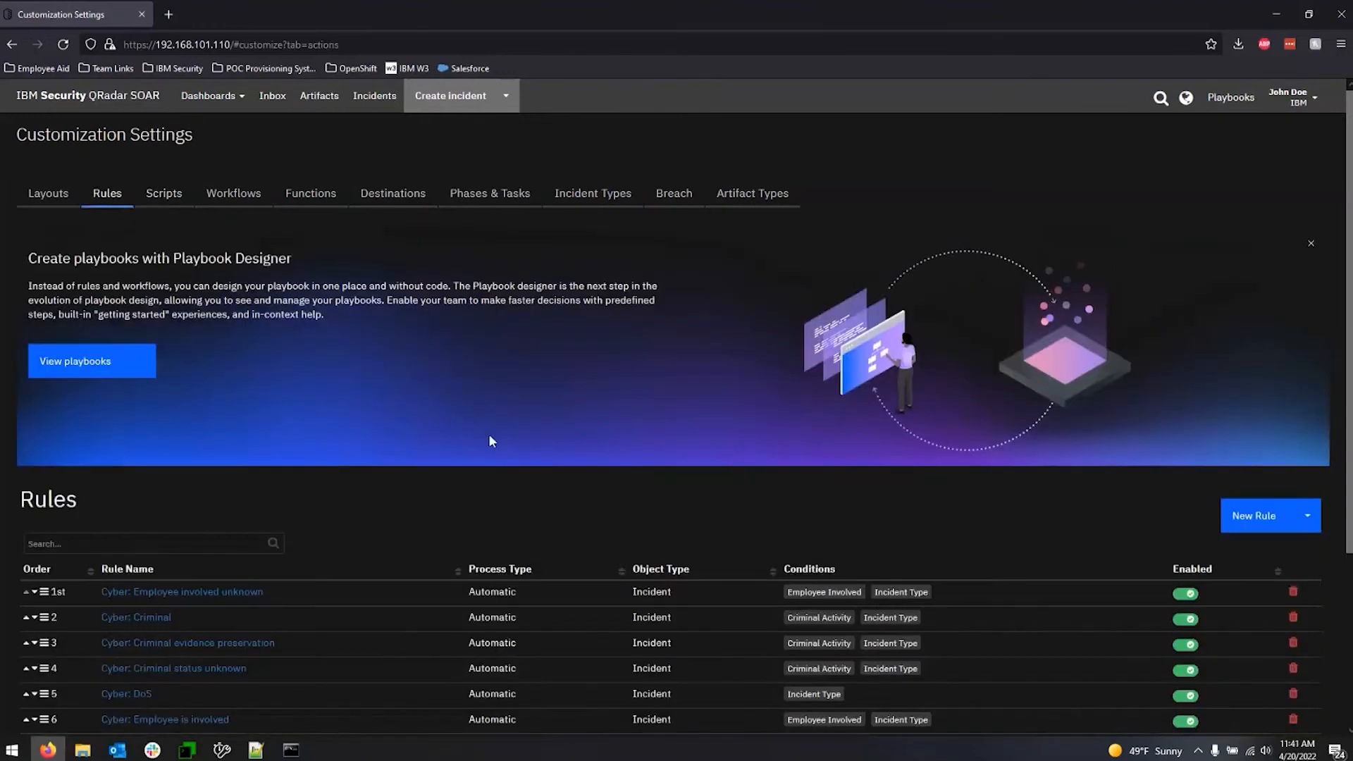
scroll(951, 442, down, 3)
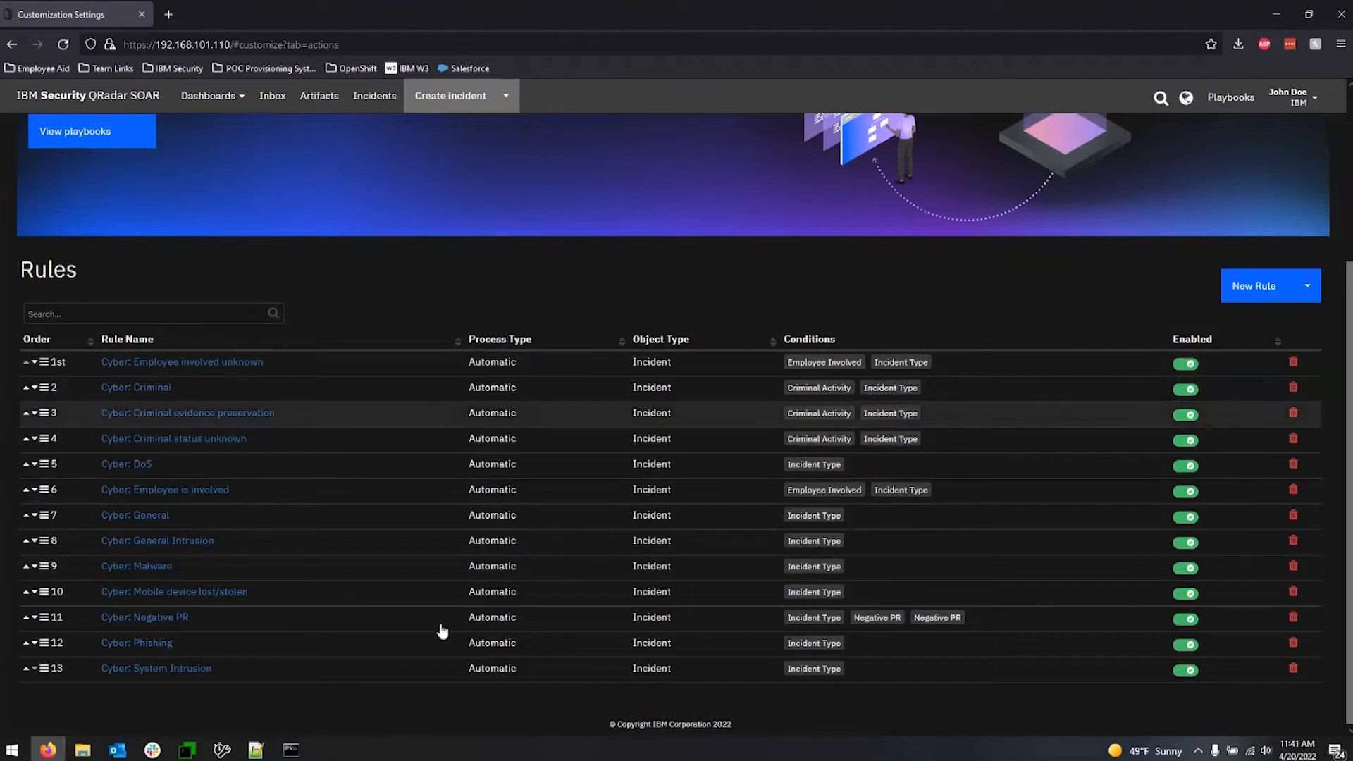
click(1293, 300)
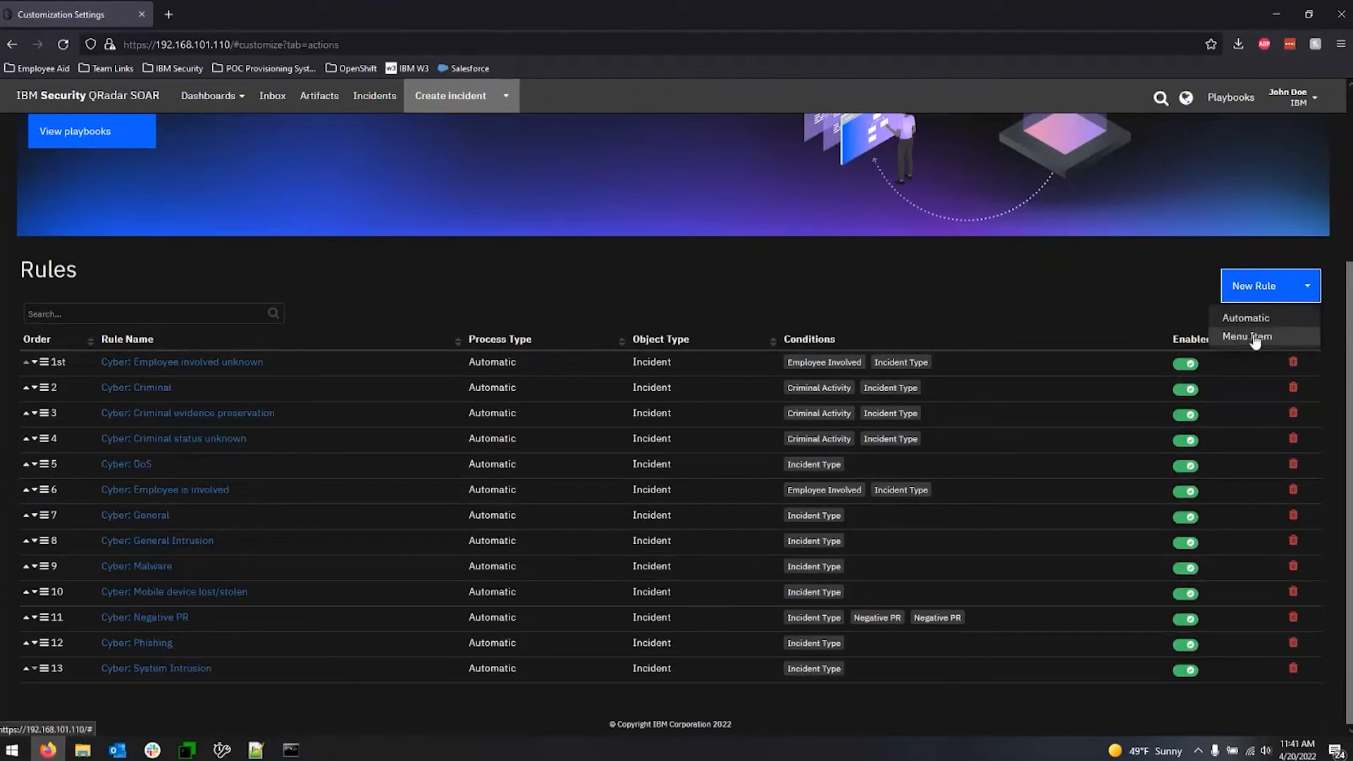
click(1053, 293)
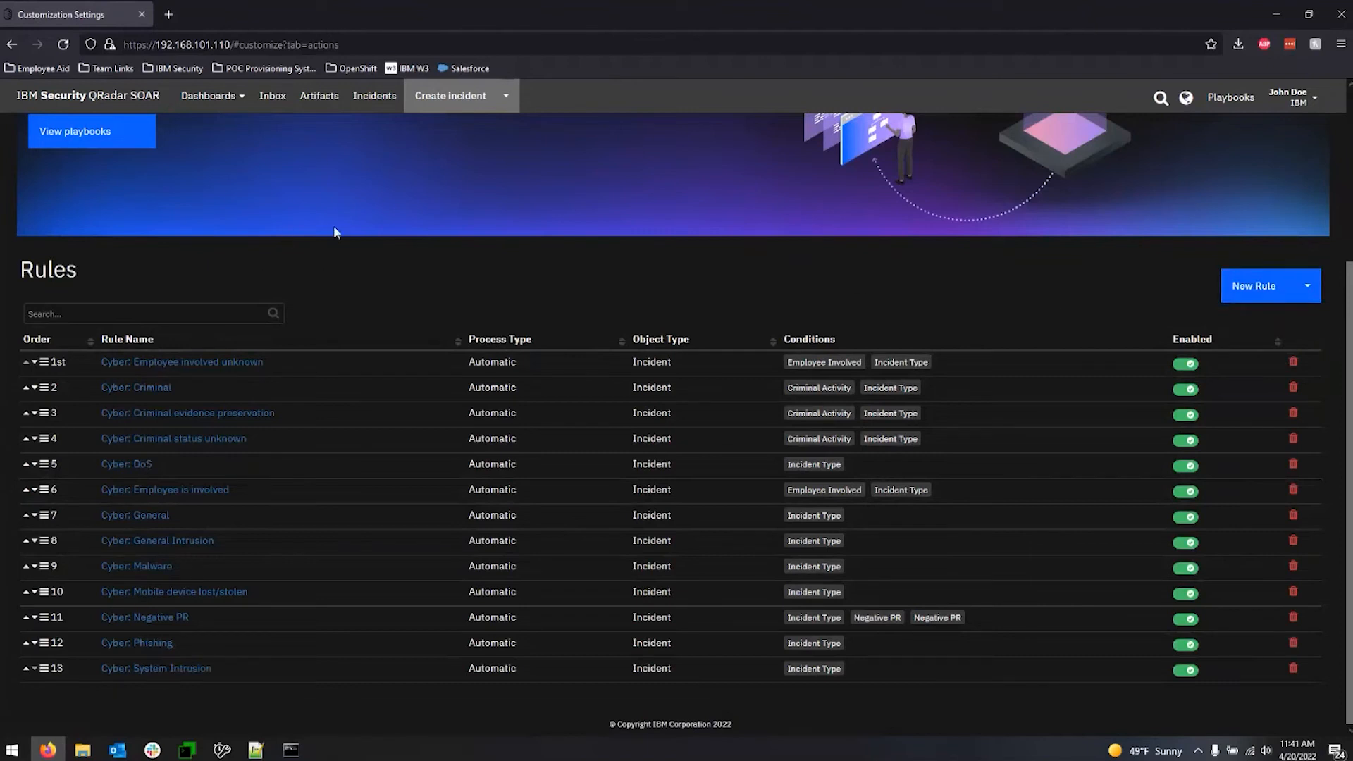
Create a new incident named "test", leaving the remaining wizard pages at their defaults.
click(375, 96)
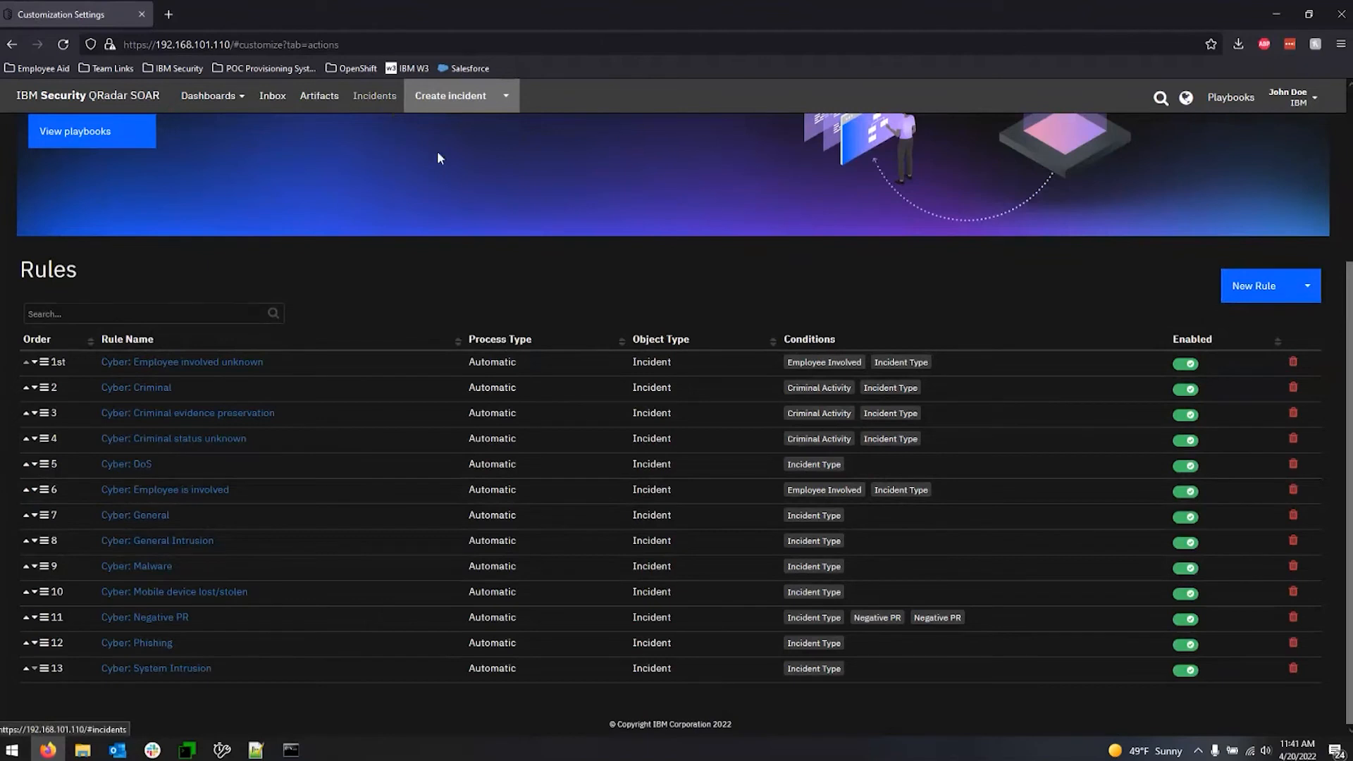
click(1215, 137)
click(711, 342)
text(test)
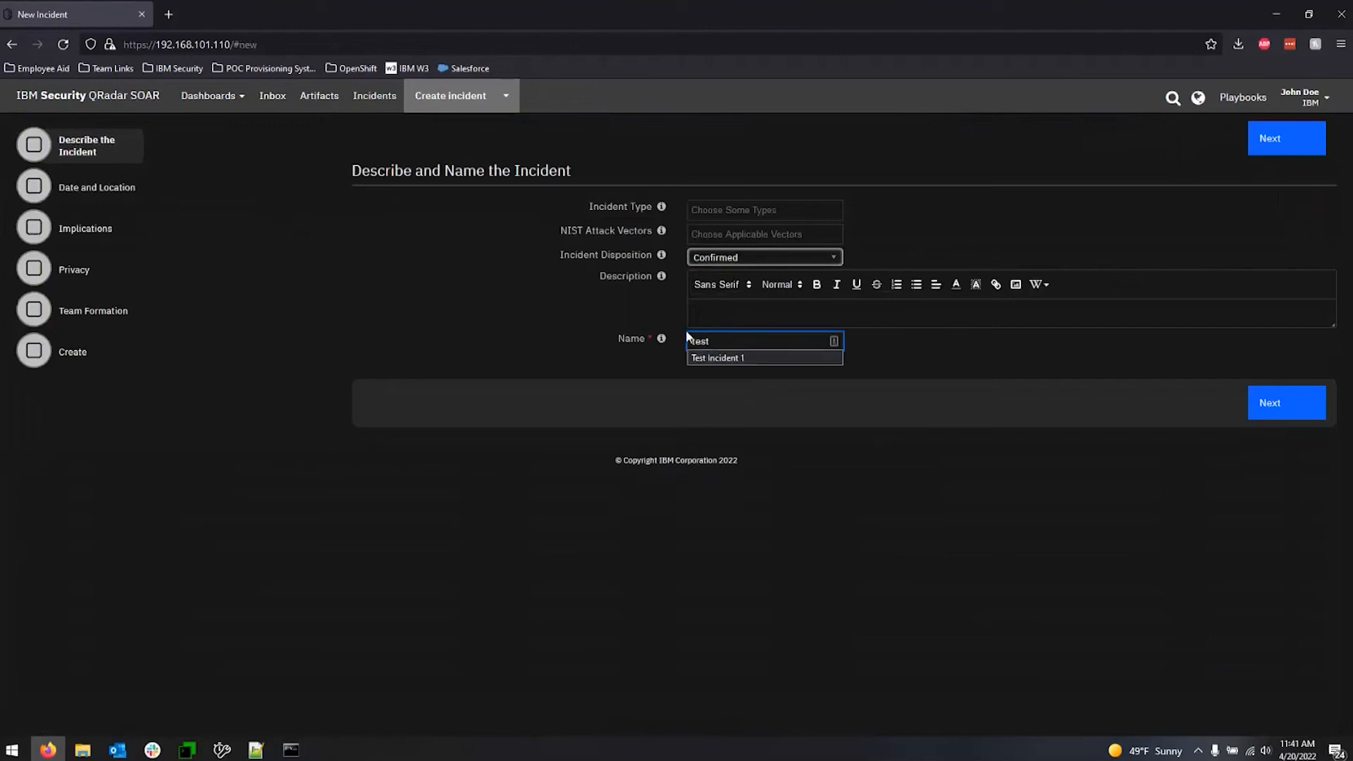
click(1289, 407)
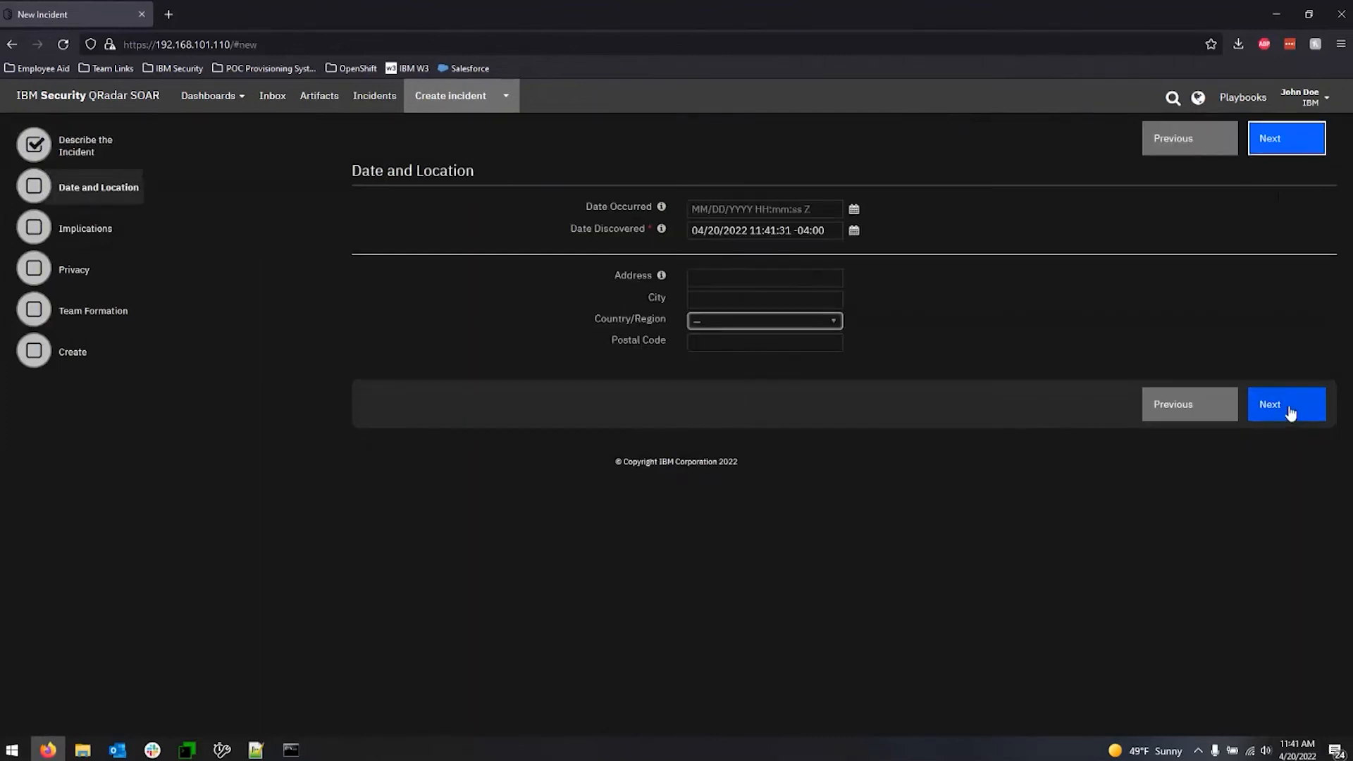
click(1290, 408)
click(1291, 383)
click(1276, 405)
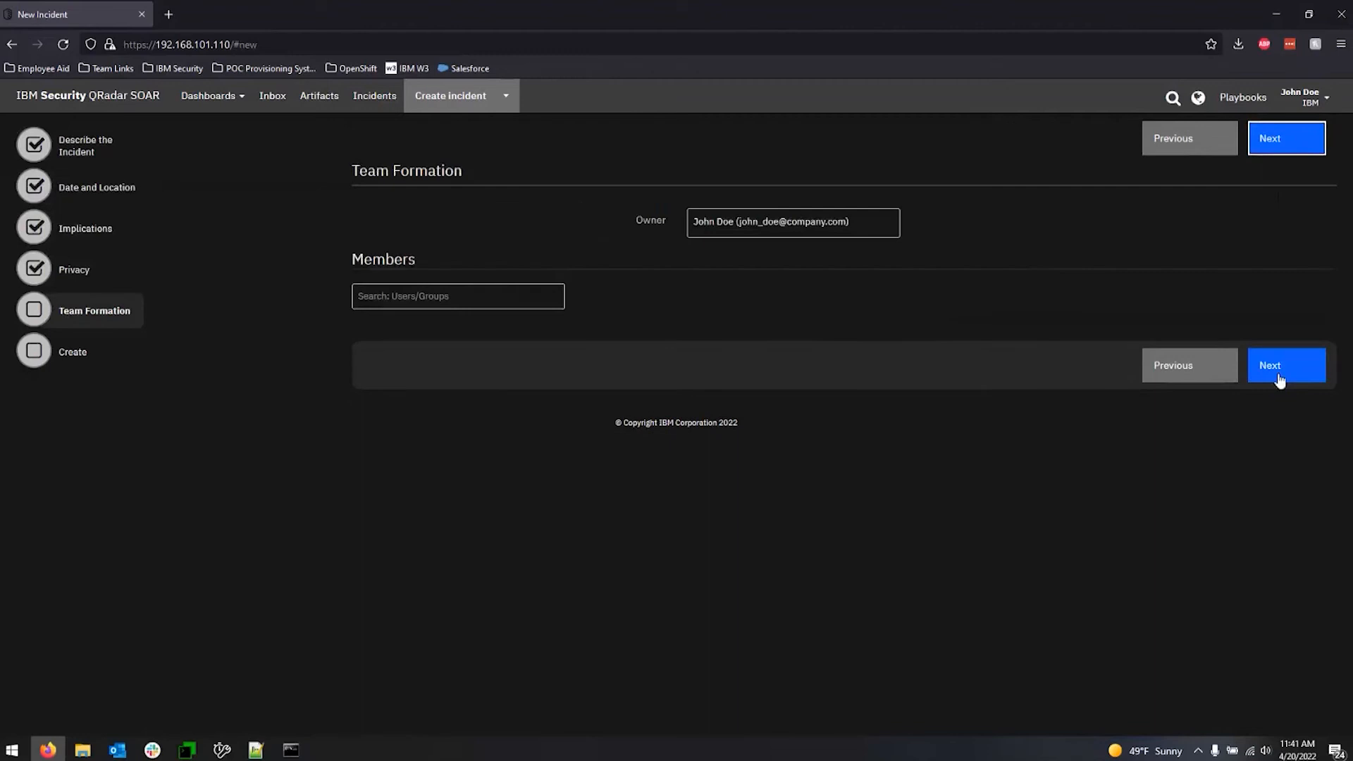
click(1278, 372)
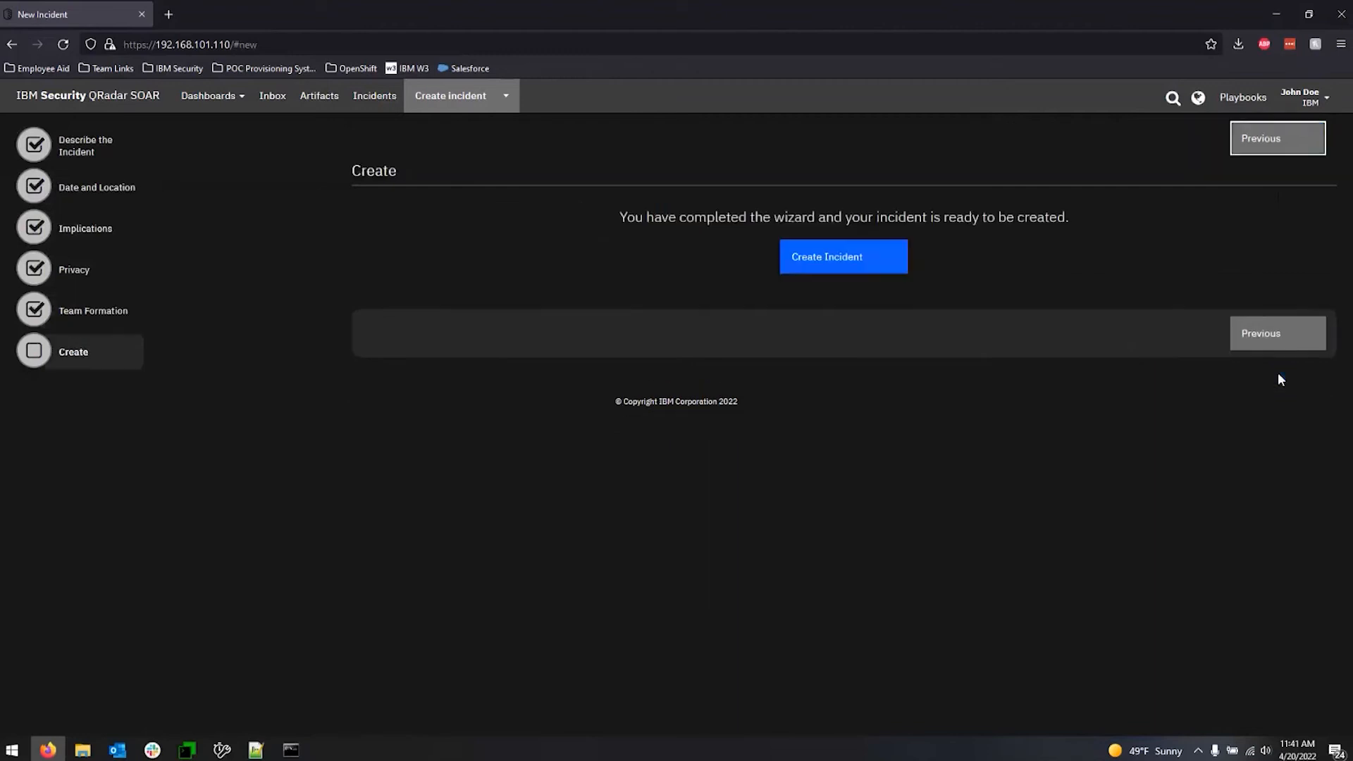
click(850, 265)
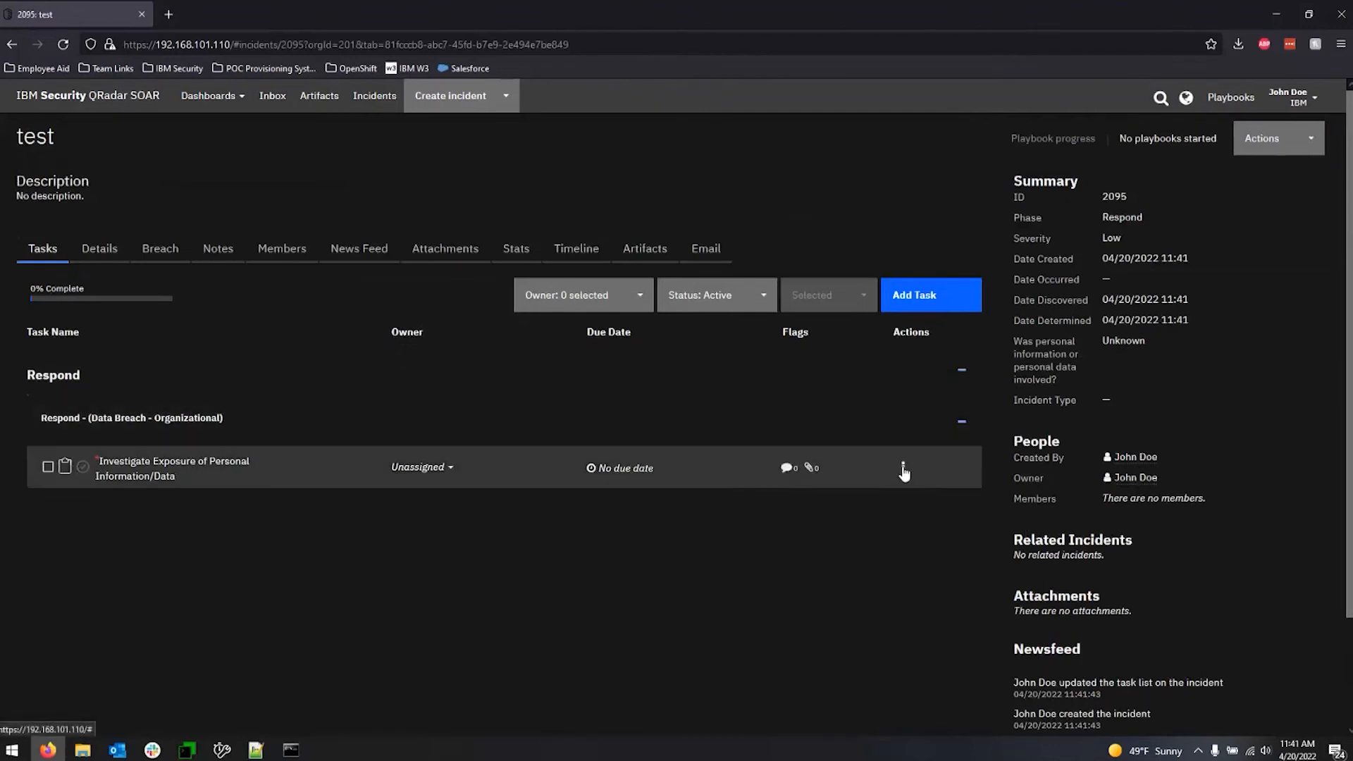
Review the actions offered for the incident's task and for the incident itself, and view the incident's attachments section.
click(903, 469)
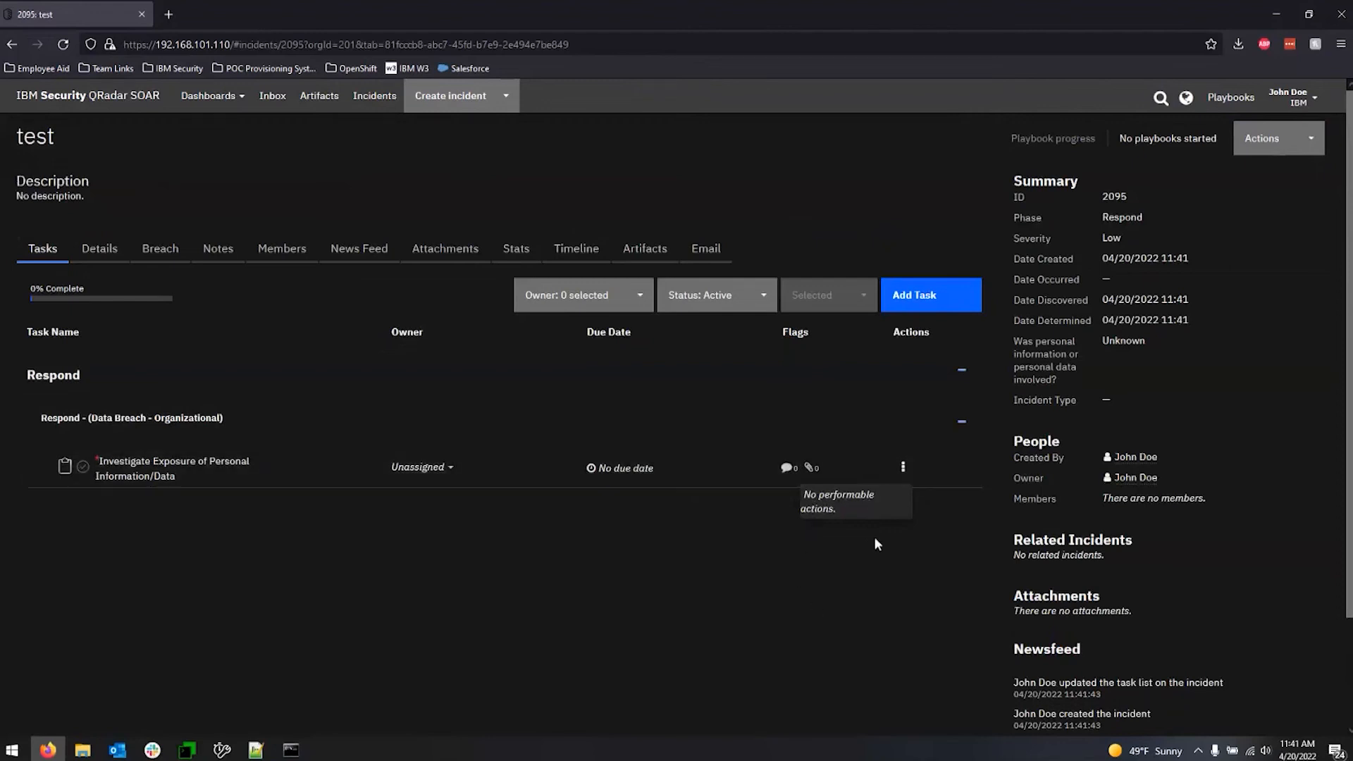
click(845, 590)
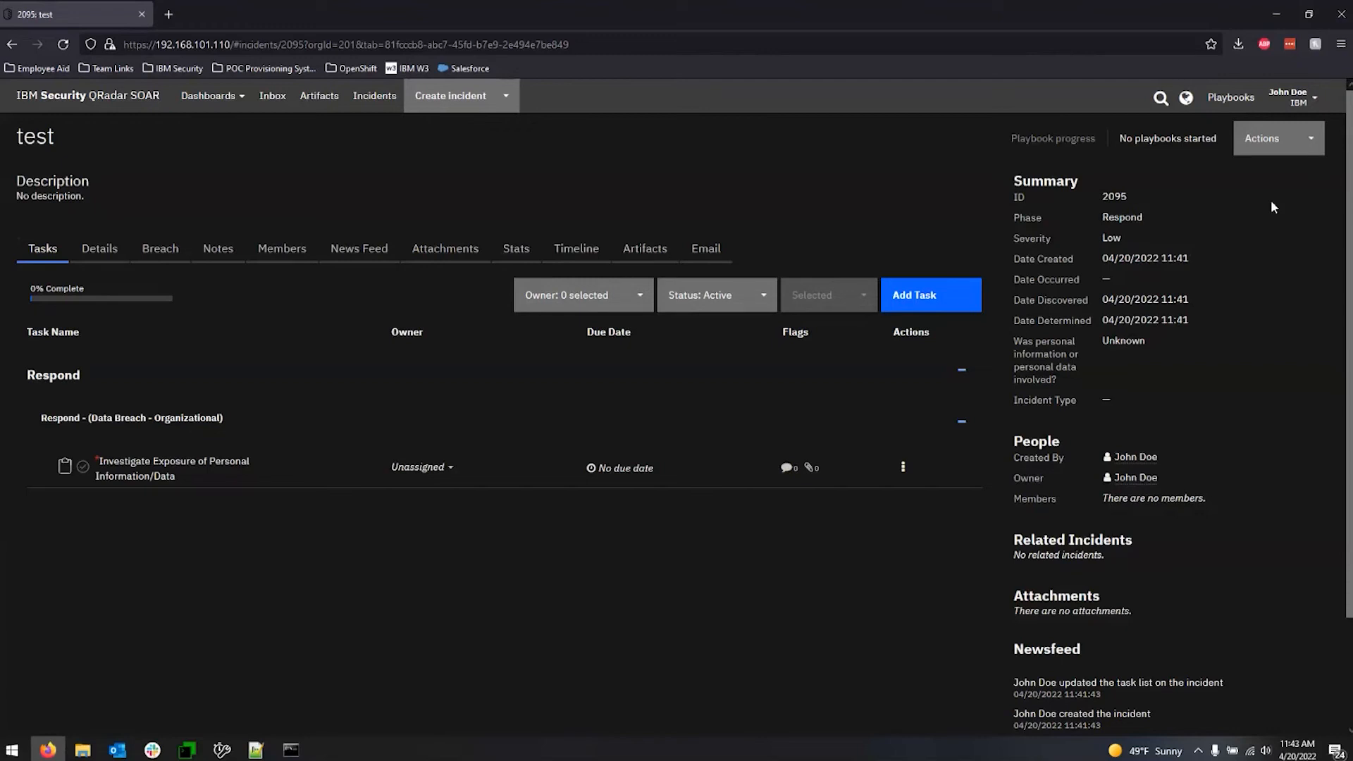
click(1306, 150)
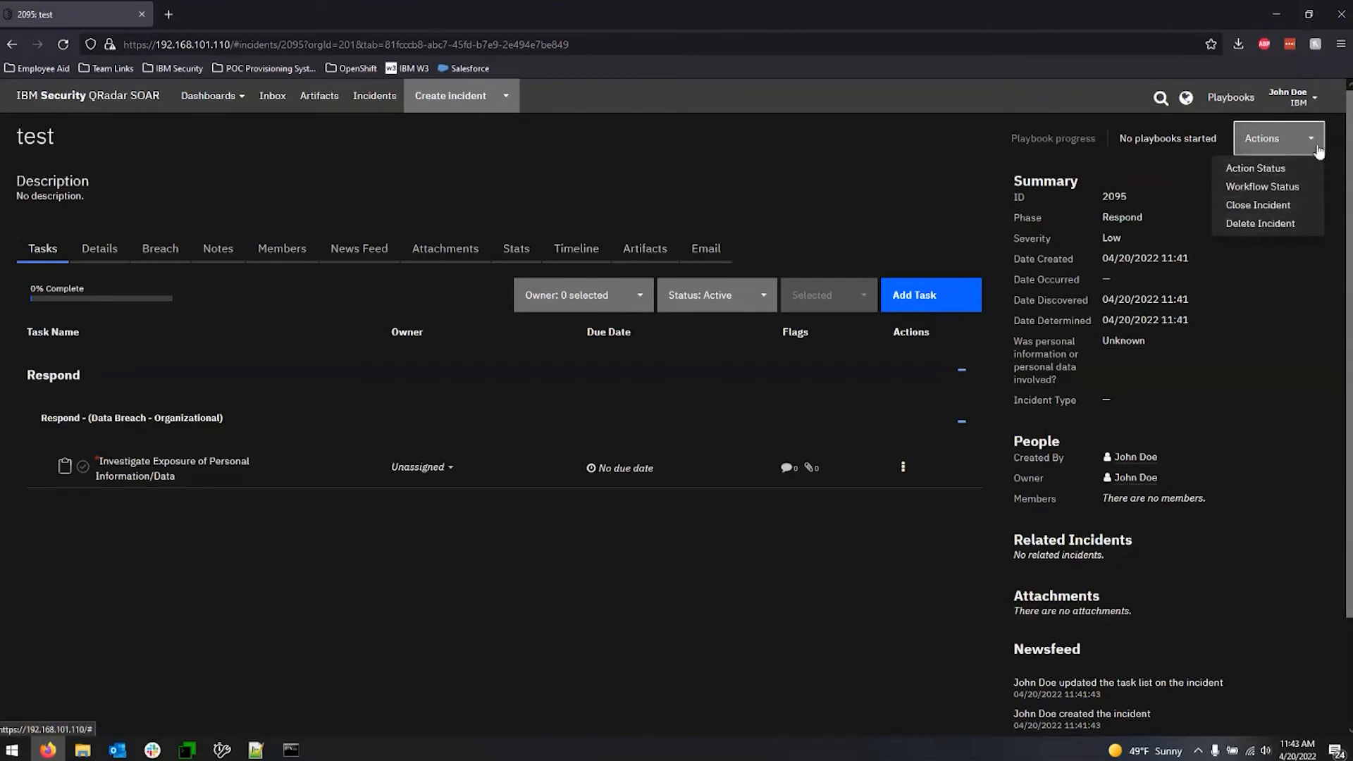
click(1316, 325)
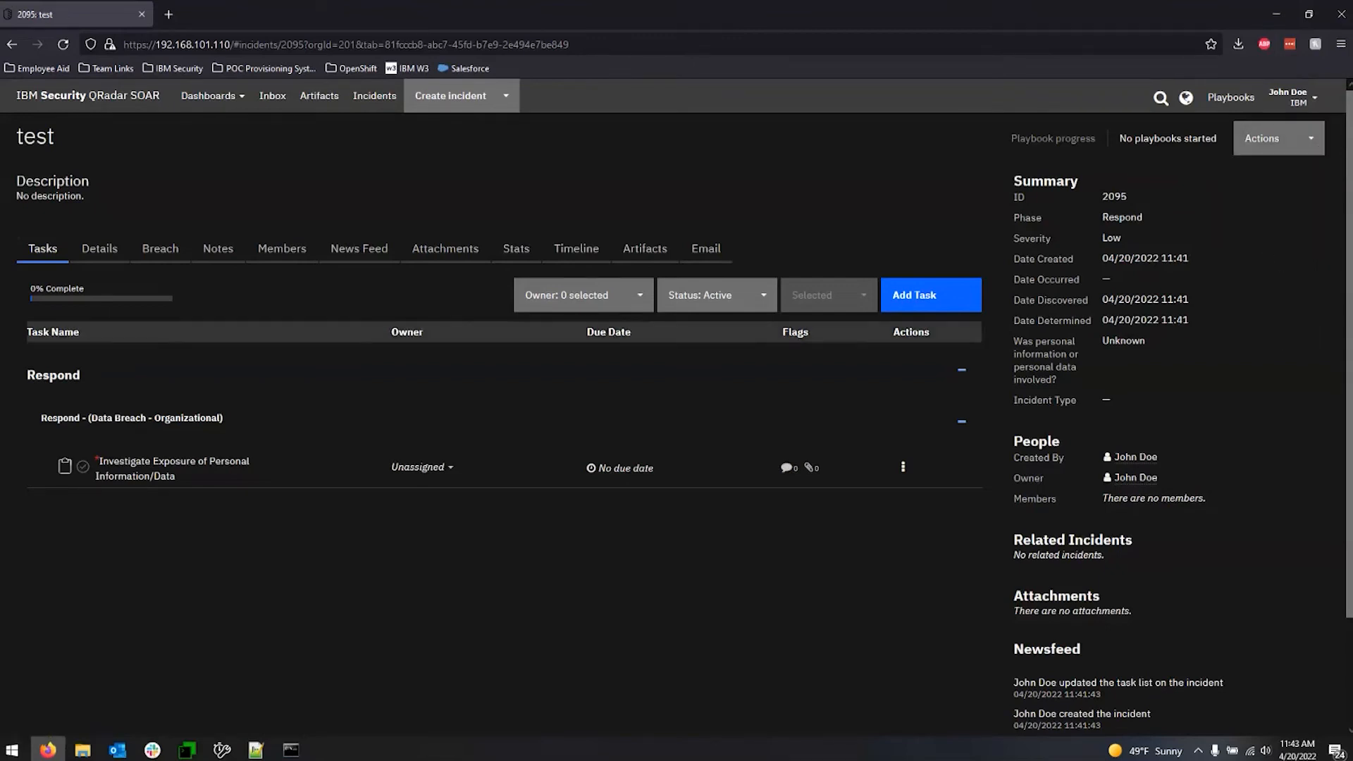
click(902, 467)
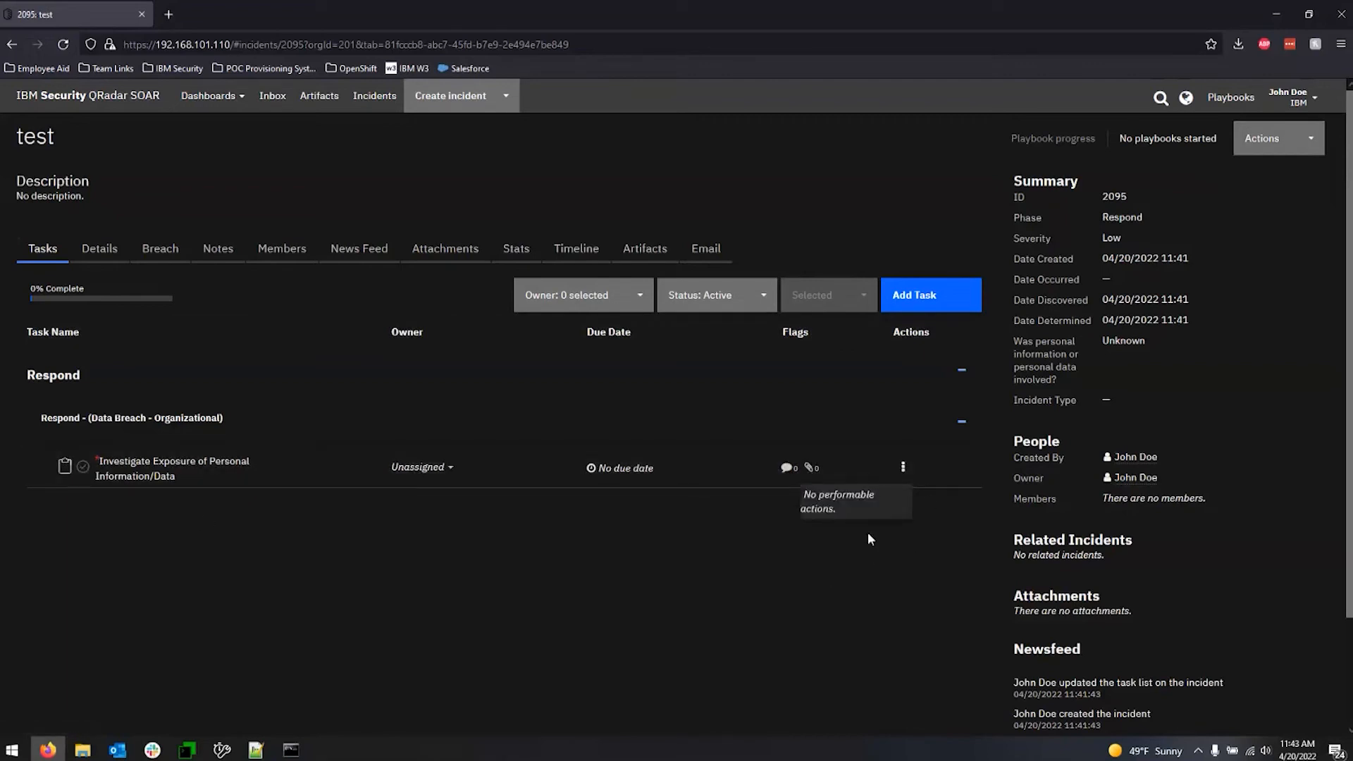
click(867, 568)
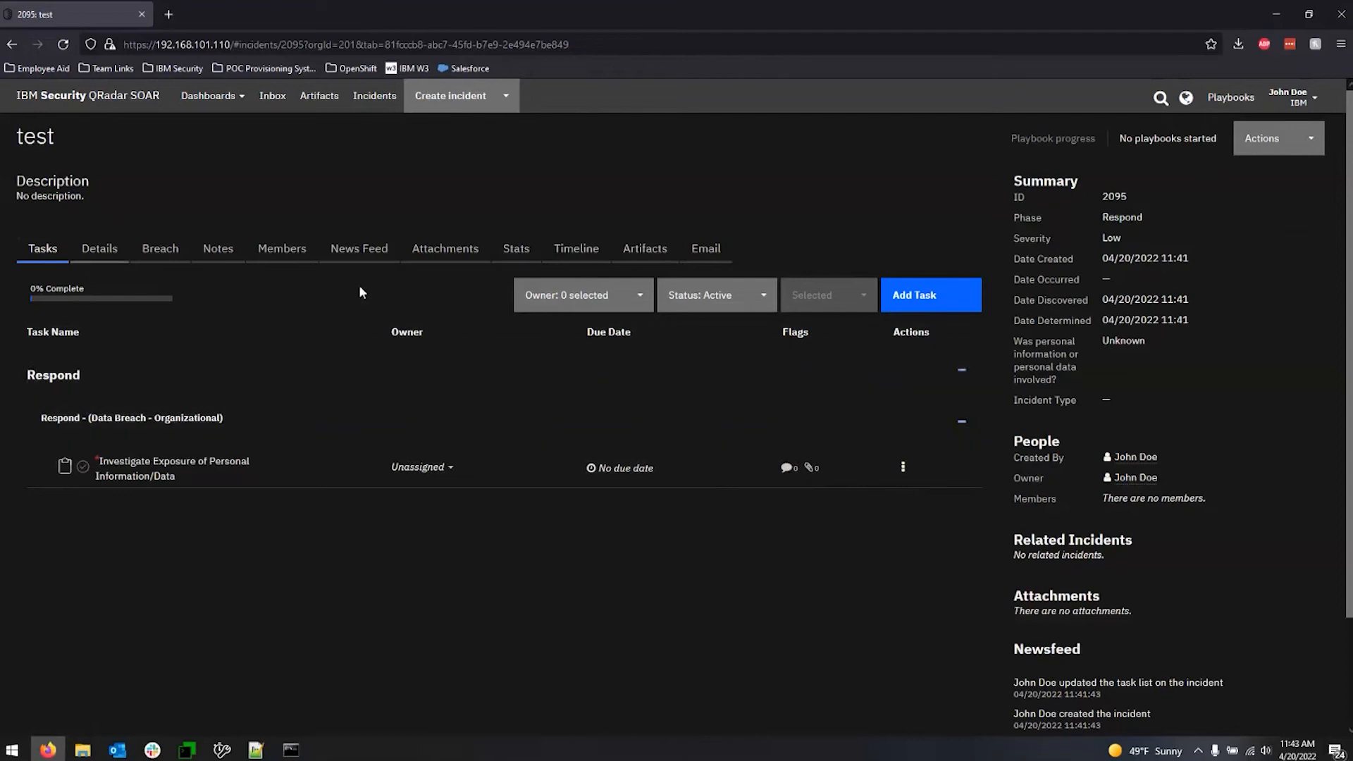
click(434, 264)
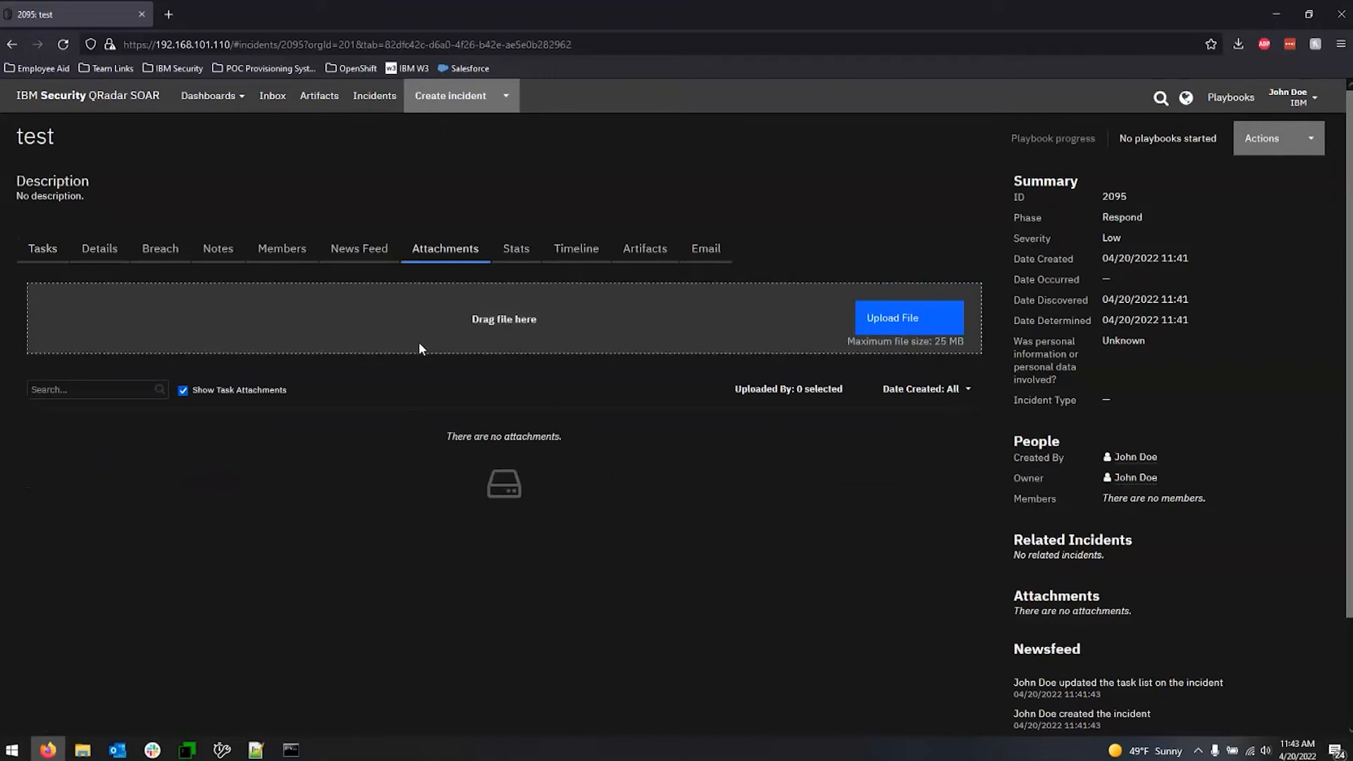
Post the note "testing" on the incident and check the actions available for that note.
click(217, 251)
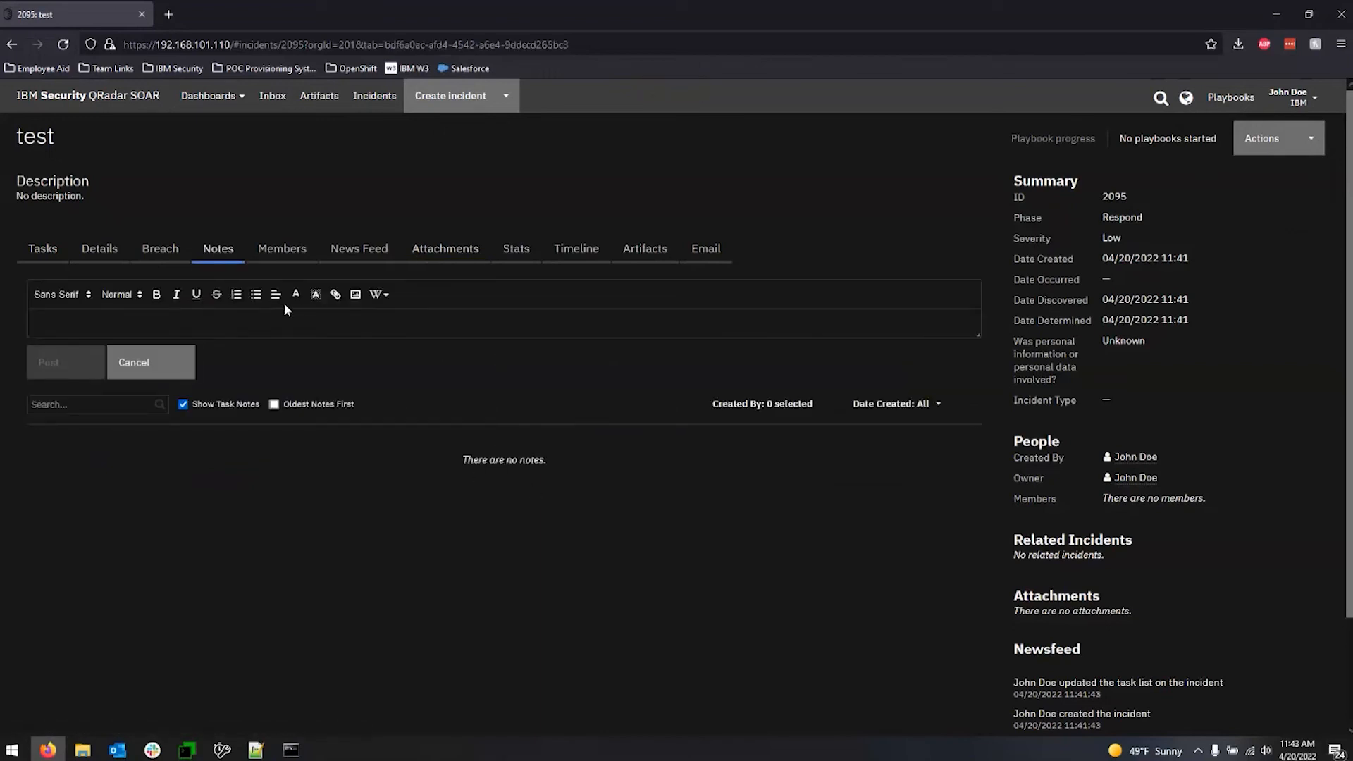
click(272, 322)
text(testing)
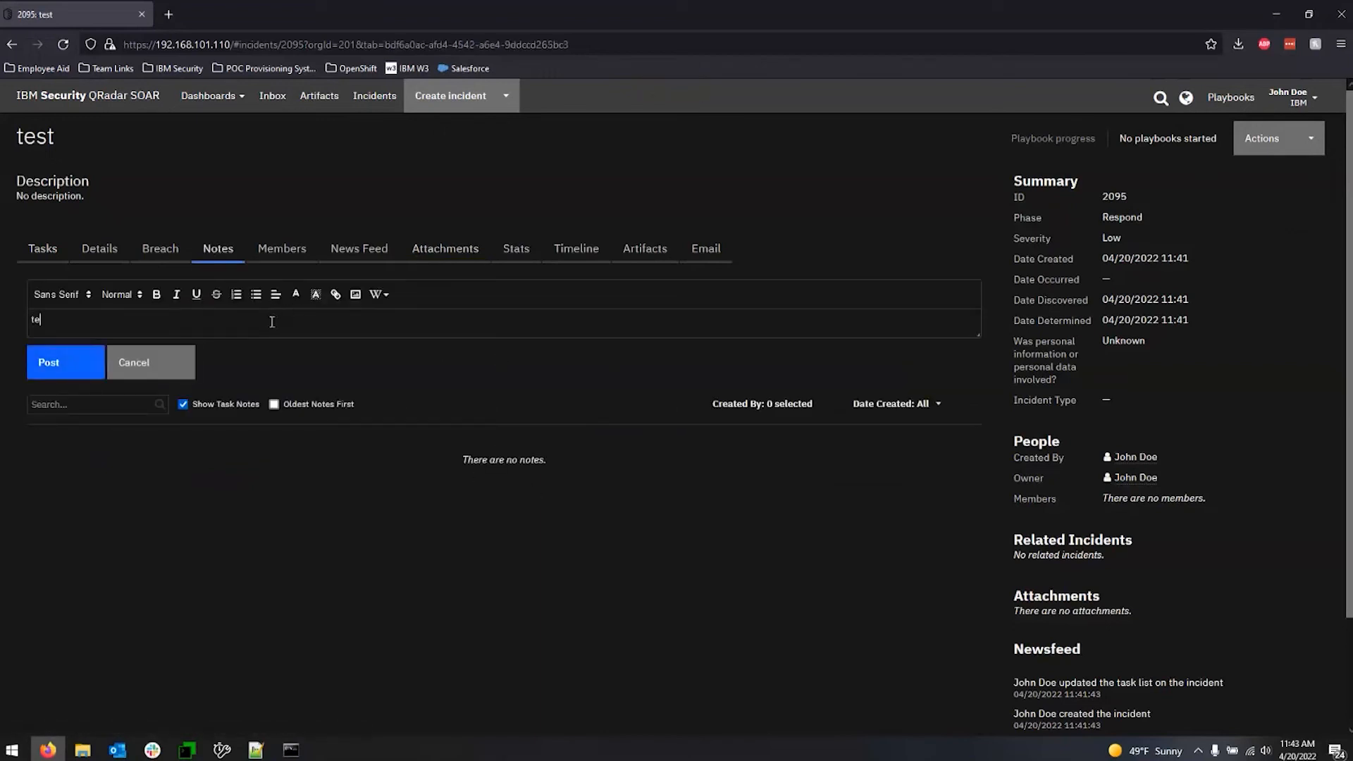
click(74, 362)
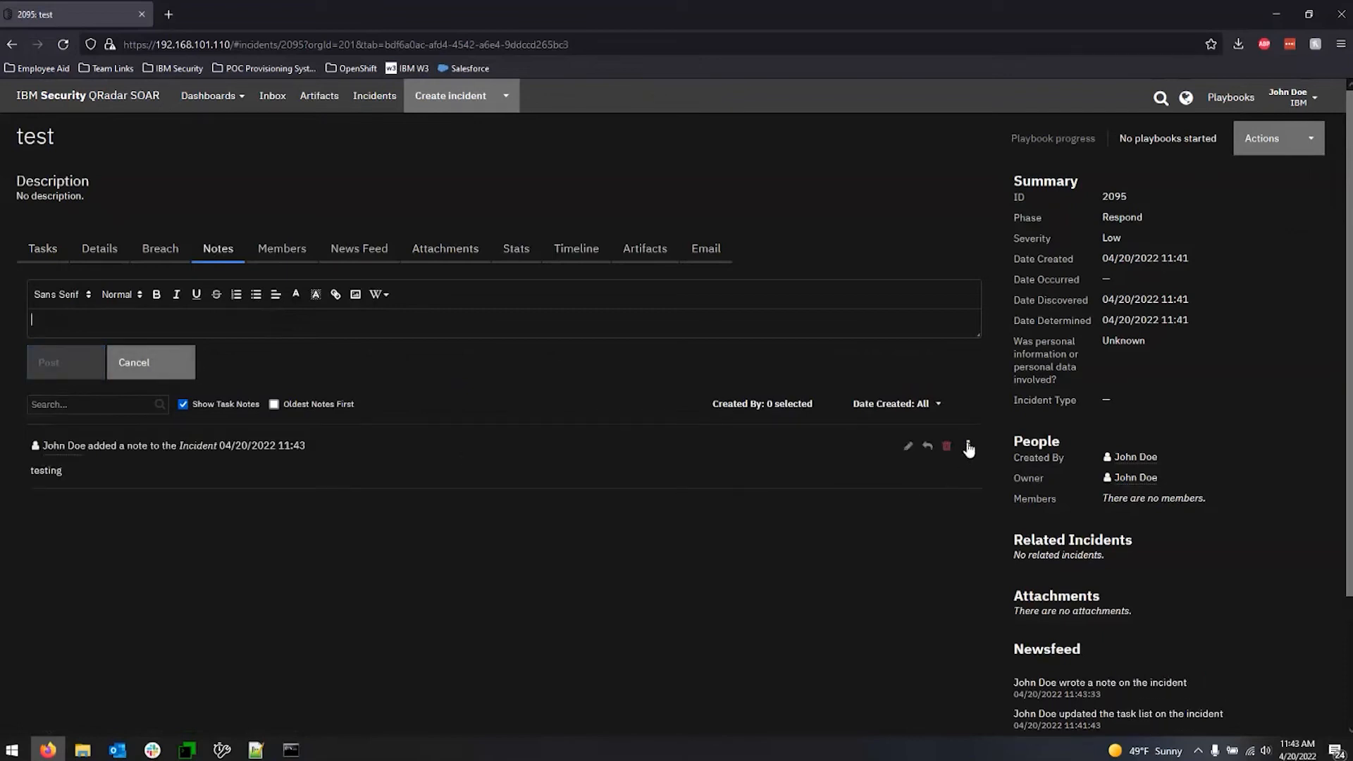
click(968, 447)
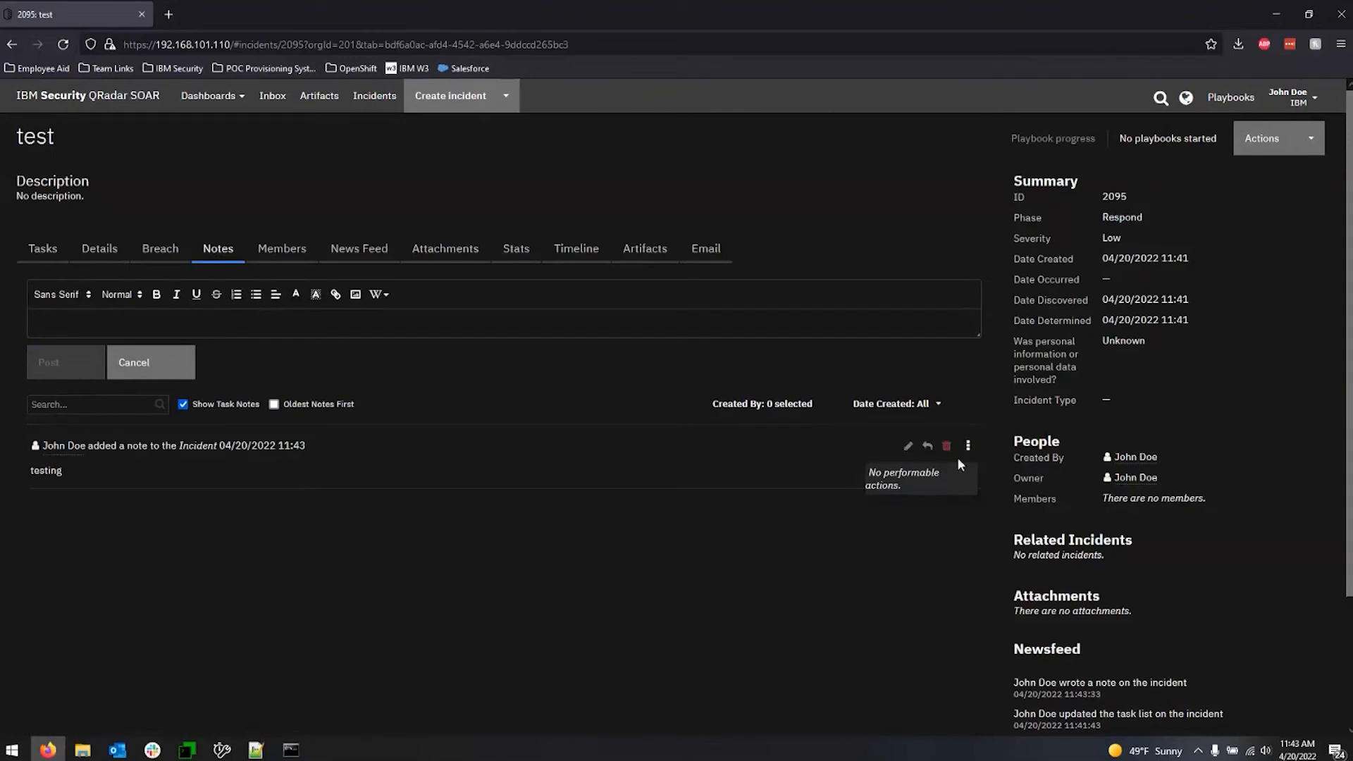
click(922, 564)
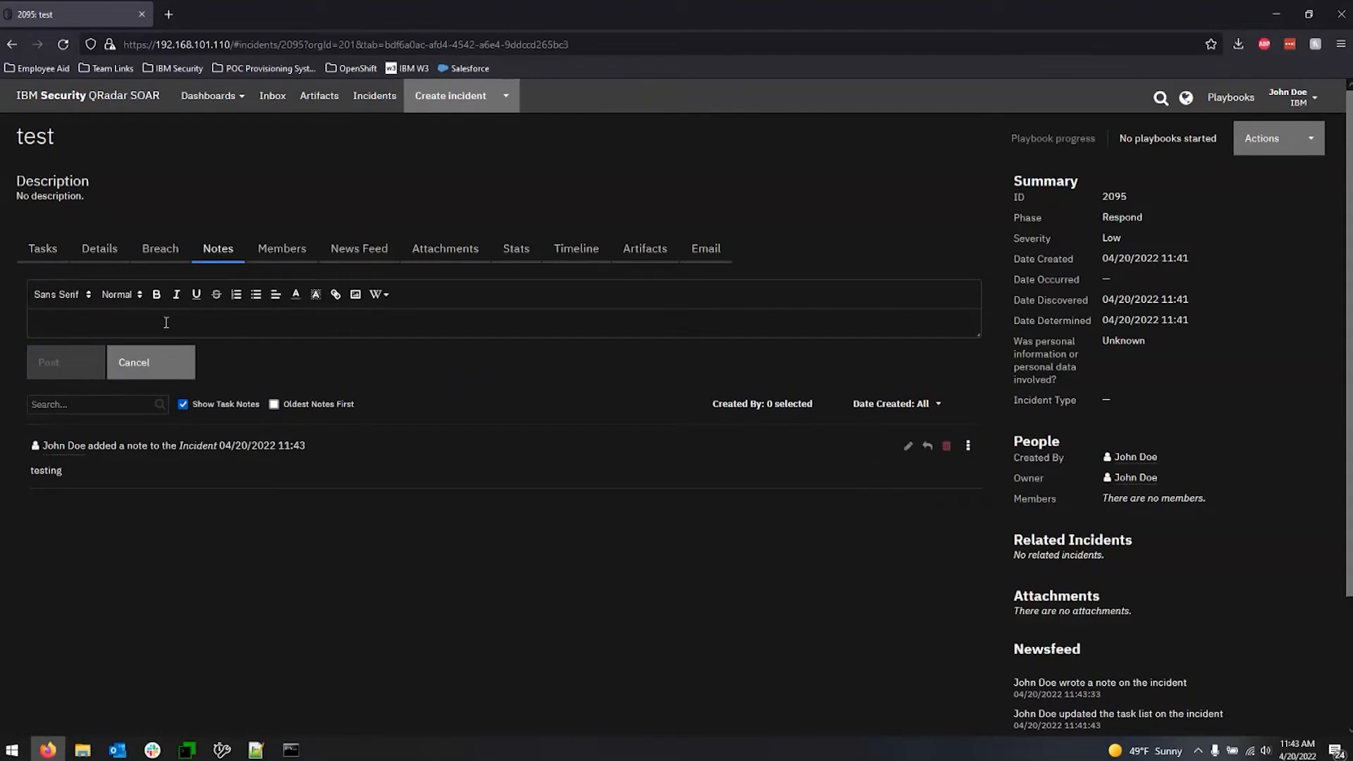
Examine the incident's details, from the basic details through date and location to the implications.
click(101, 258)
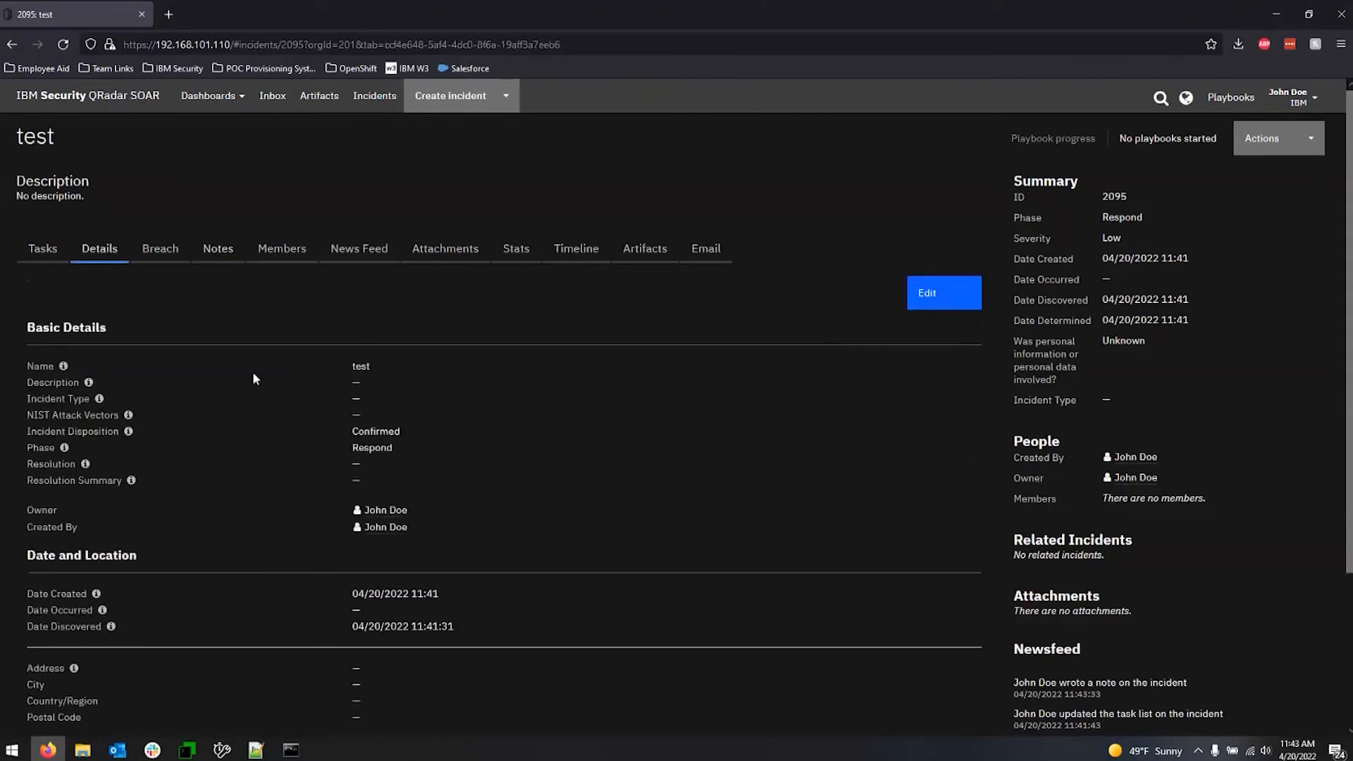
scroll(384, 431, down, 2)
scroll(383, 418, down, 1)
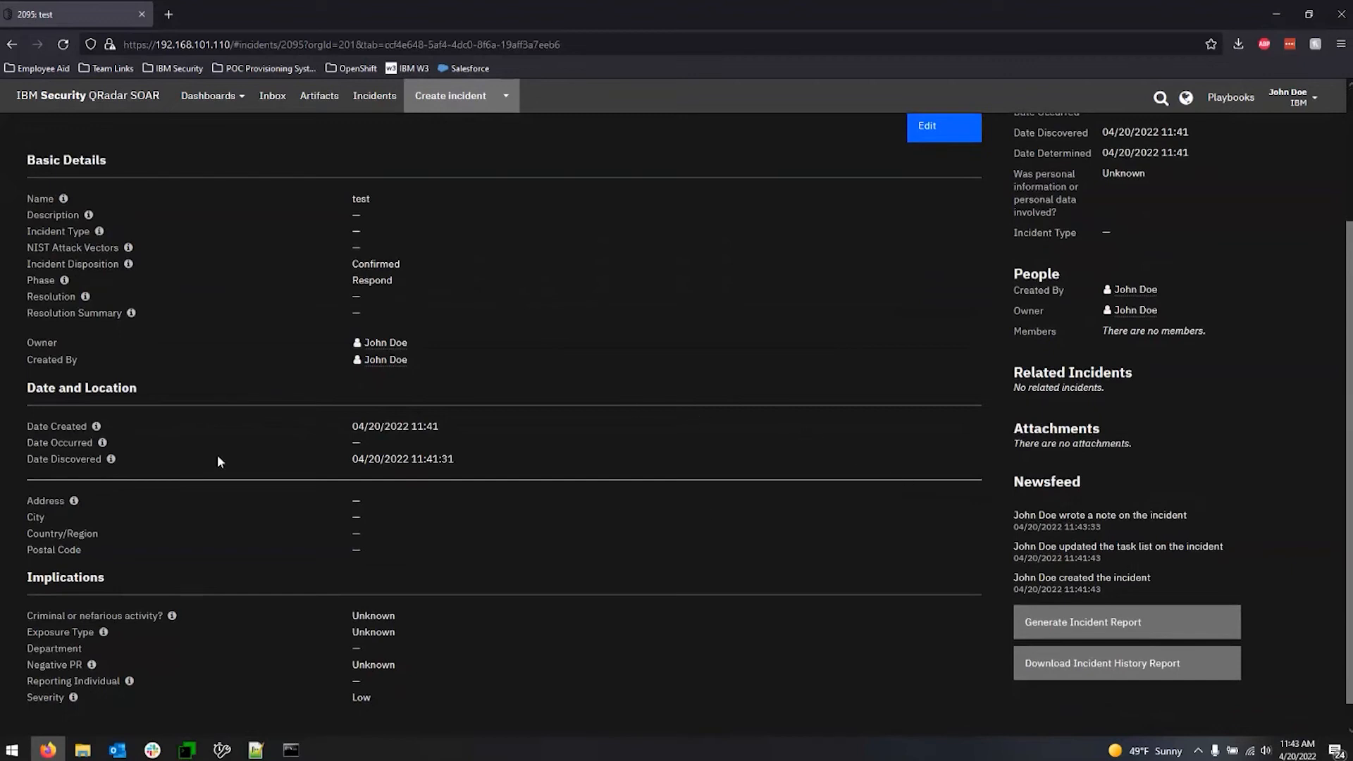
scroll(613, 456, up, 2)
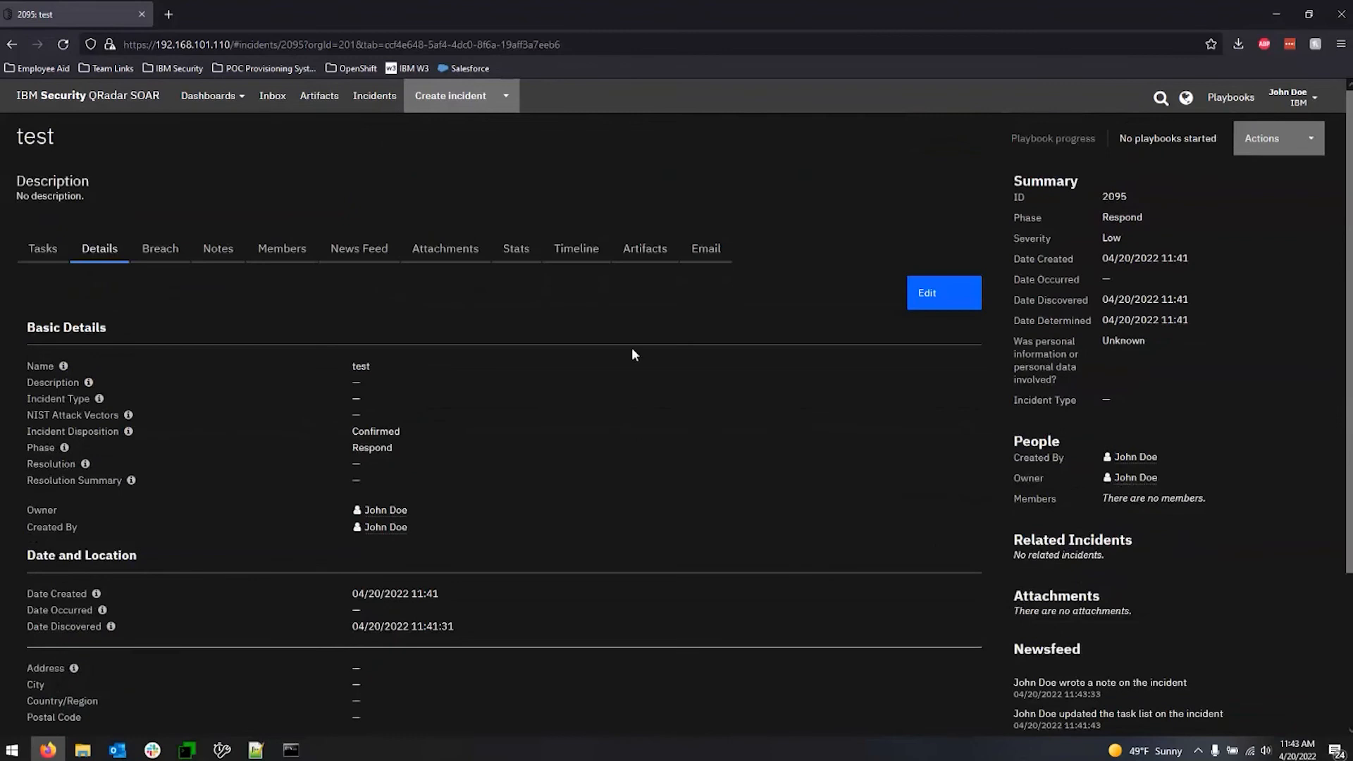
Start a new artifact on the incident and set its type to IP Address.
click(645, 251)
click(918, 304)
click(596, 209)
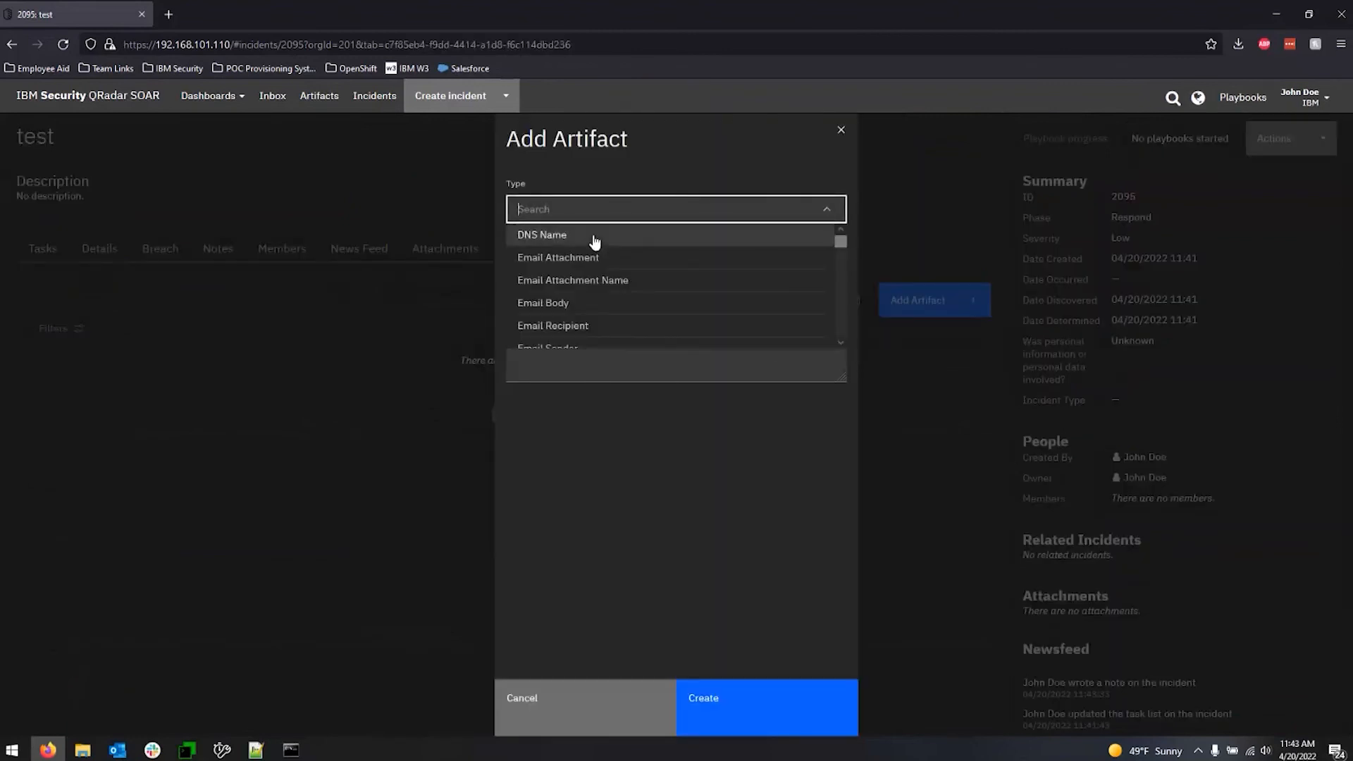
text(ip)
click(594, 237)
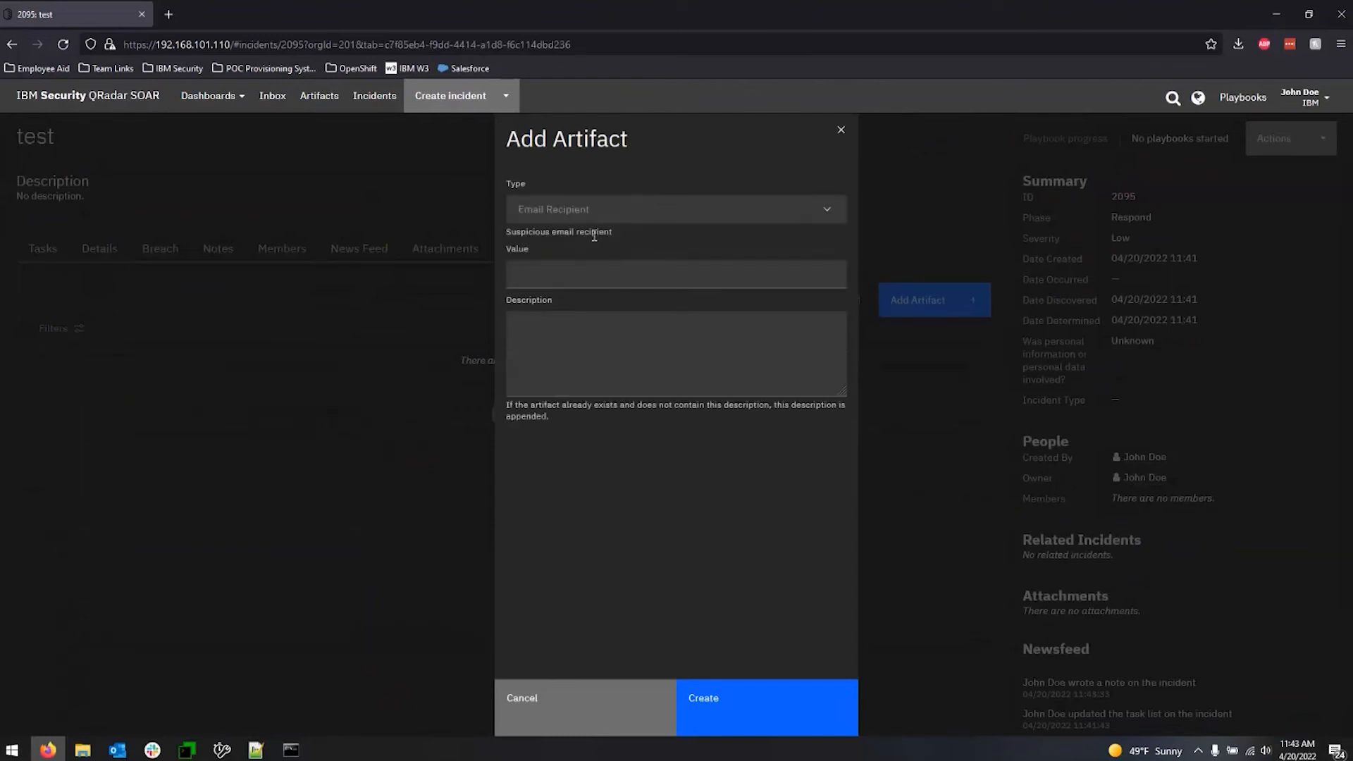
click(591, 210)
text(ip)
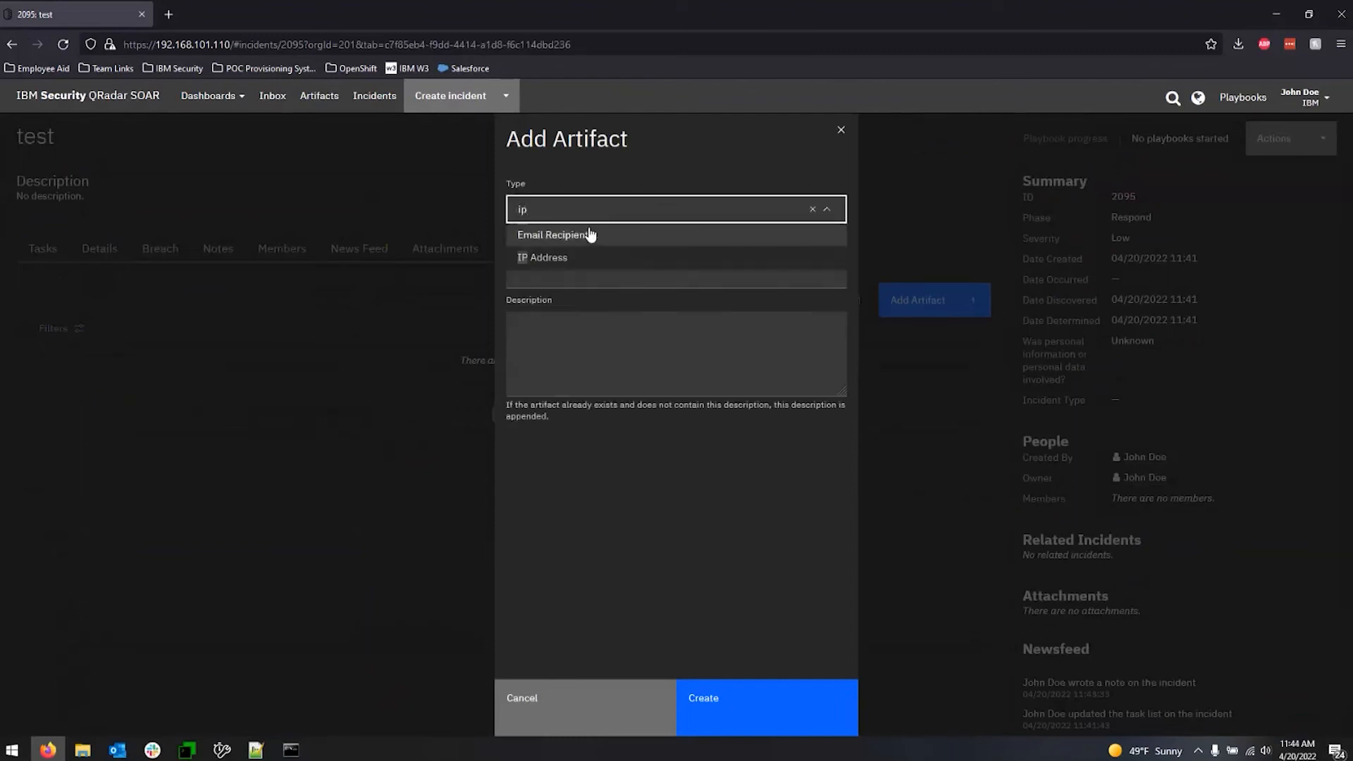
click(521, 261)
Create the artifact with the value 192.168.100.1 and review the actions available for it.
click(548, 309)
text(192.168.10)
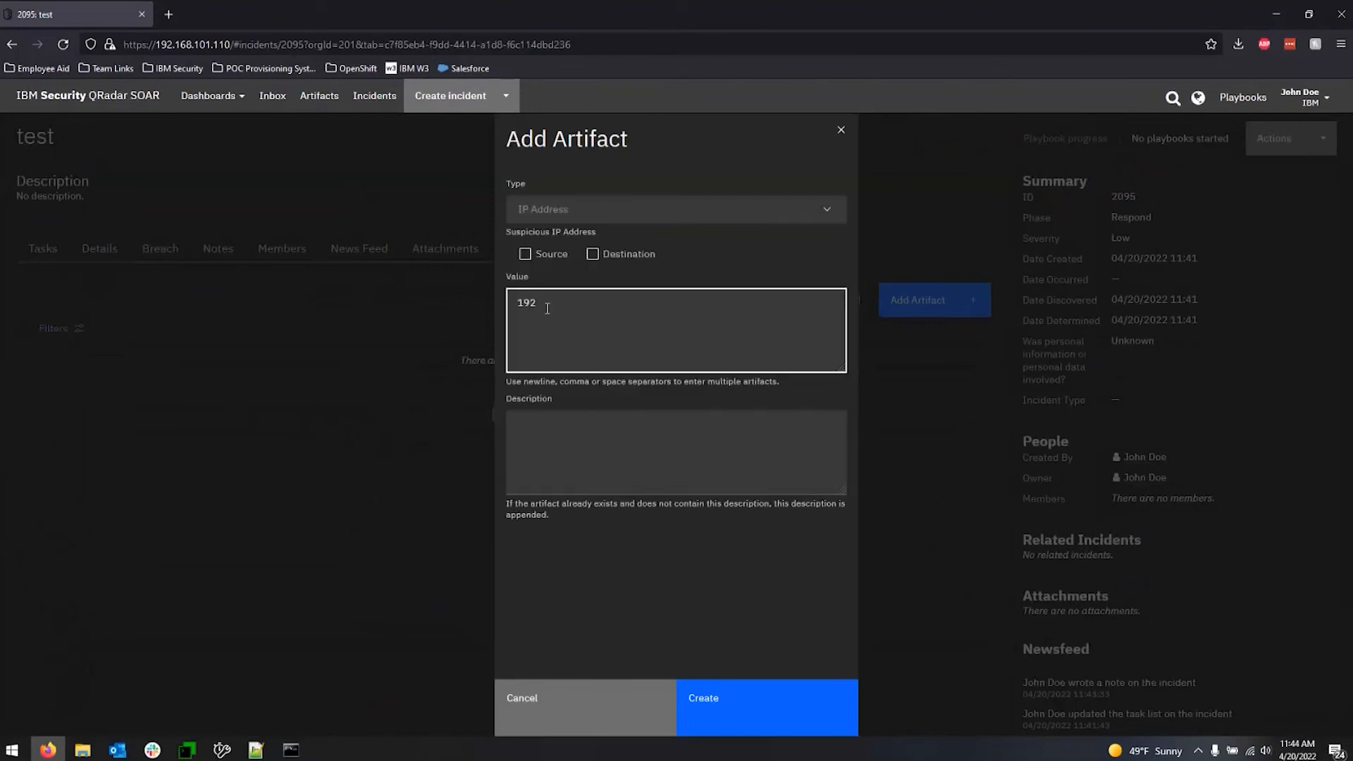
text(0.0)
key(BackSpace)
text(1)
click(733, 710)
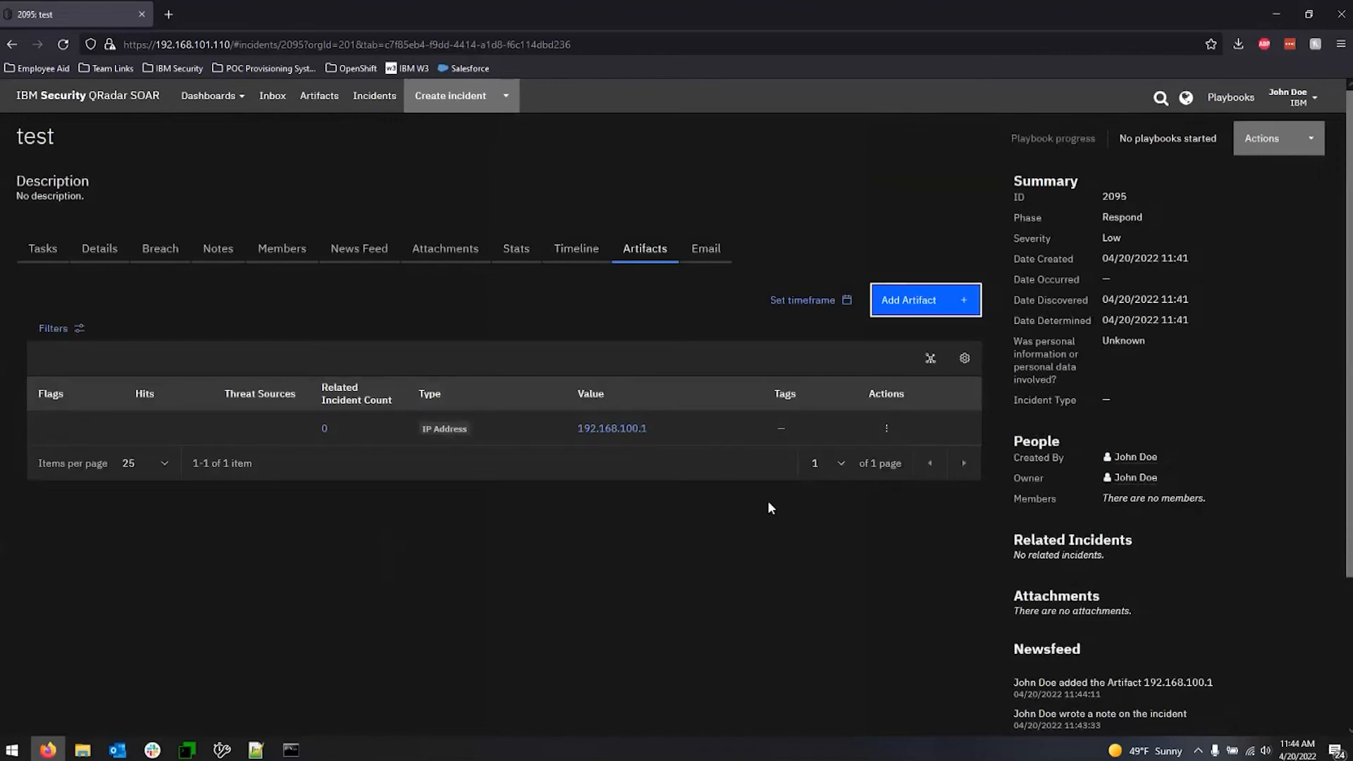
click(886, 428)
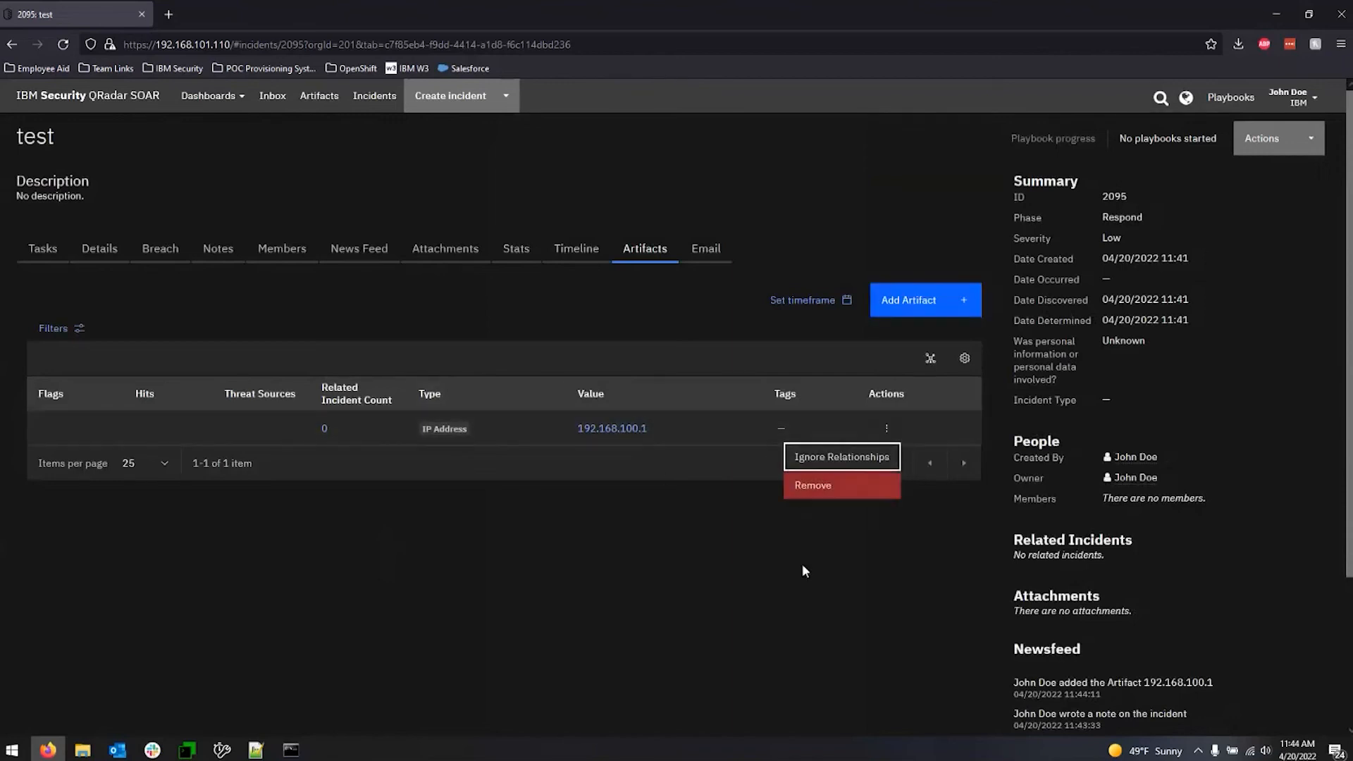
click(846, 571)
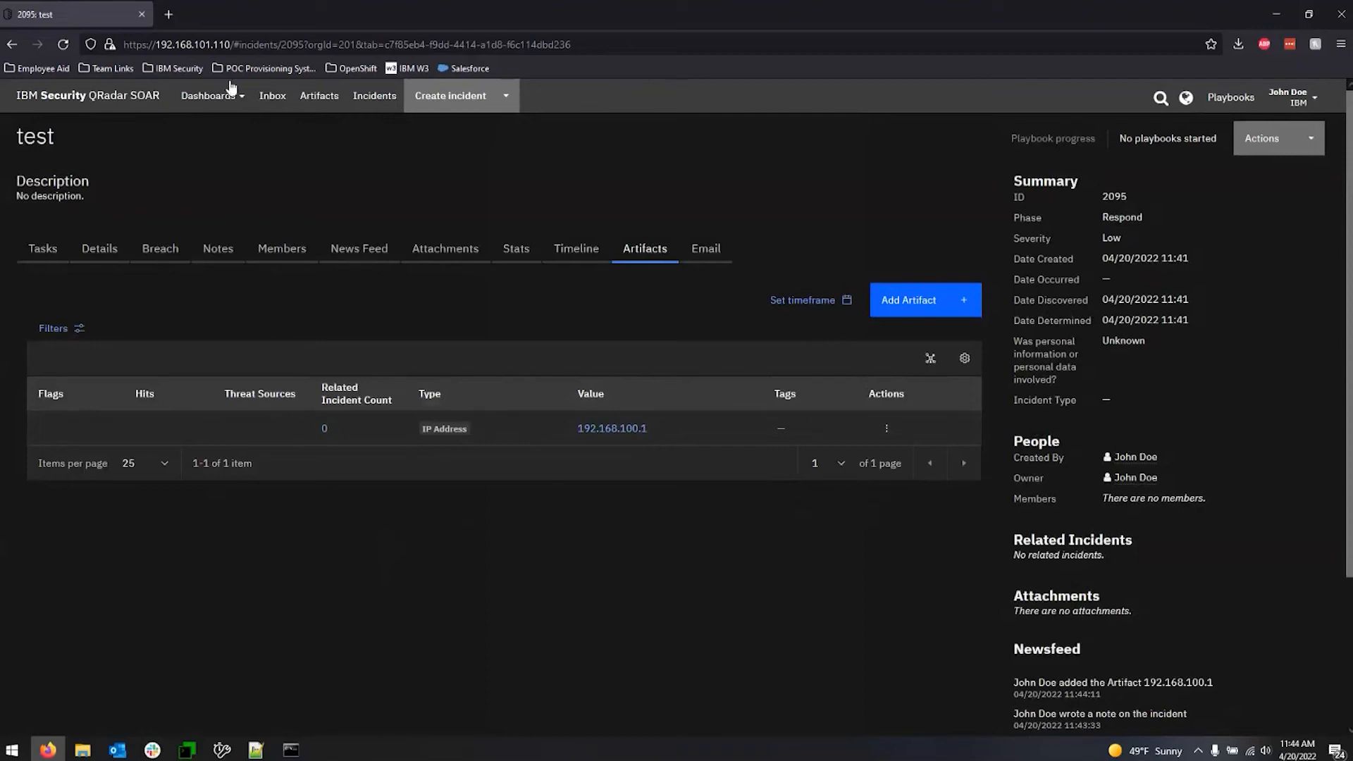
Return to the rules list in the customization settings.
click(1290, 98)
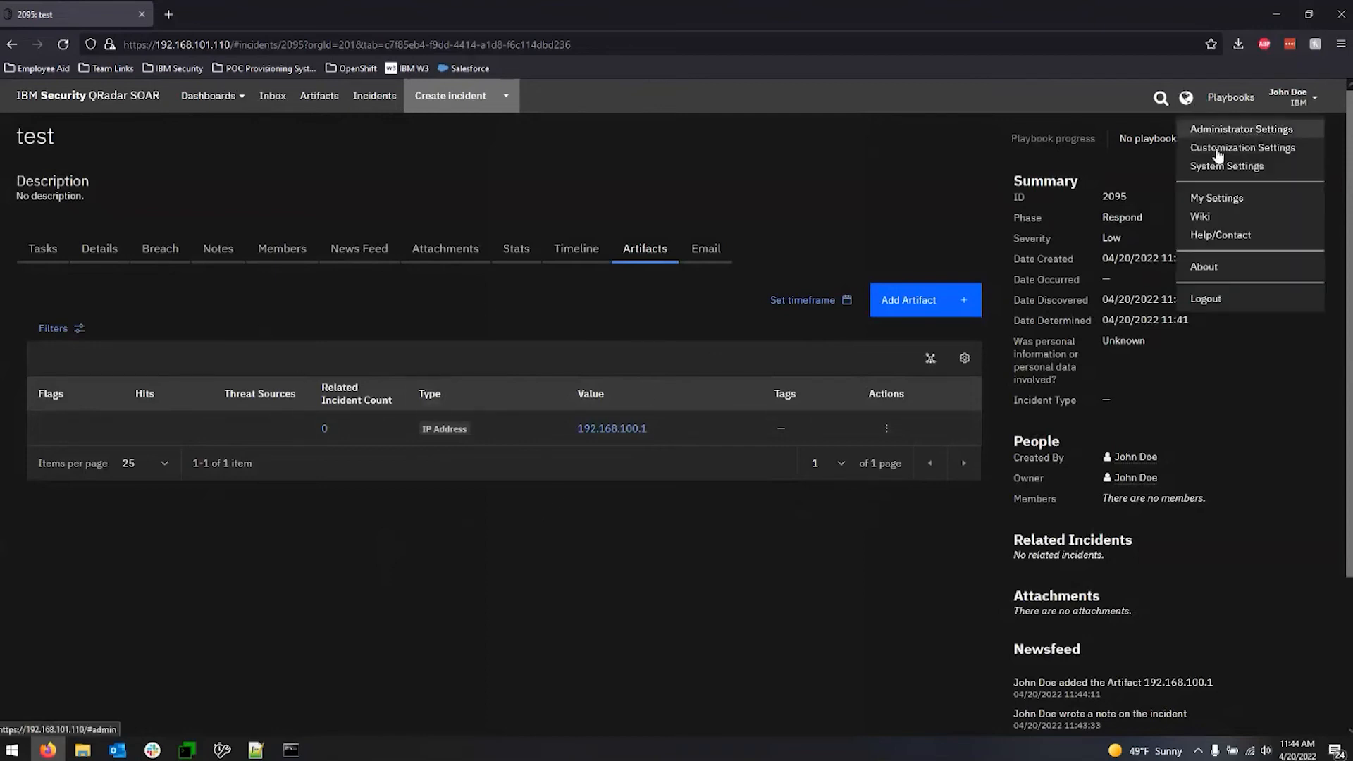
click(1219, 150)
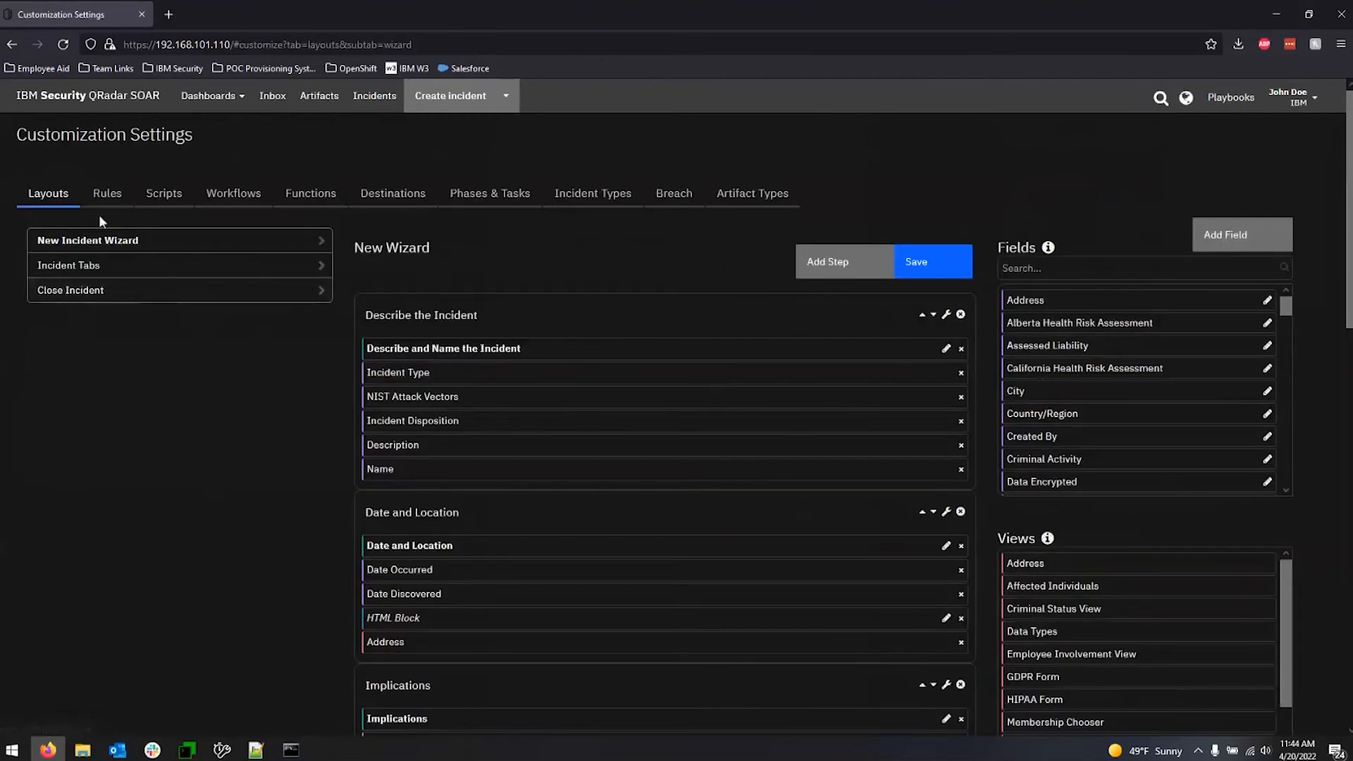
click(100, 196)
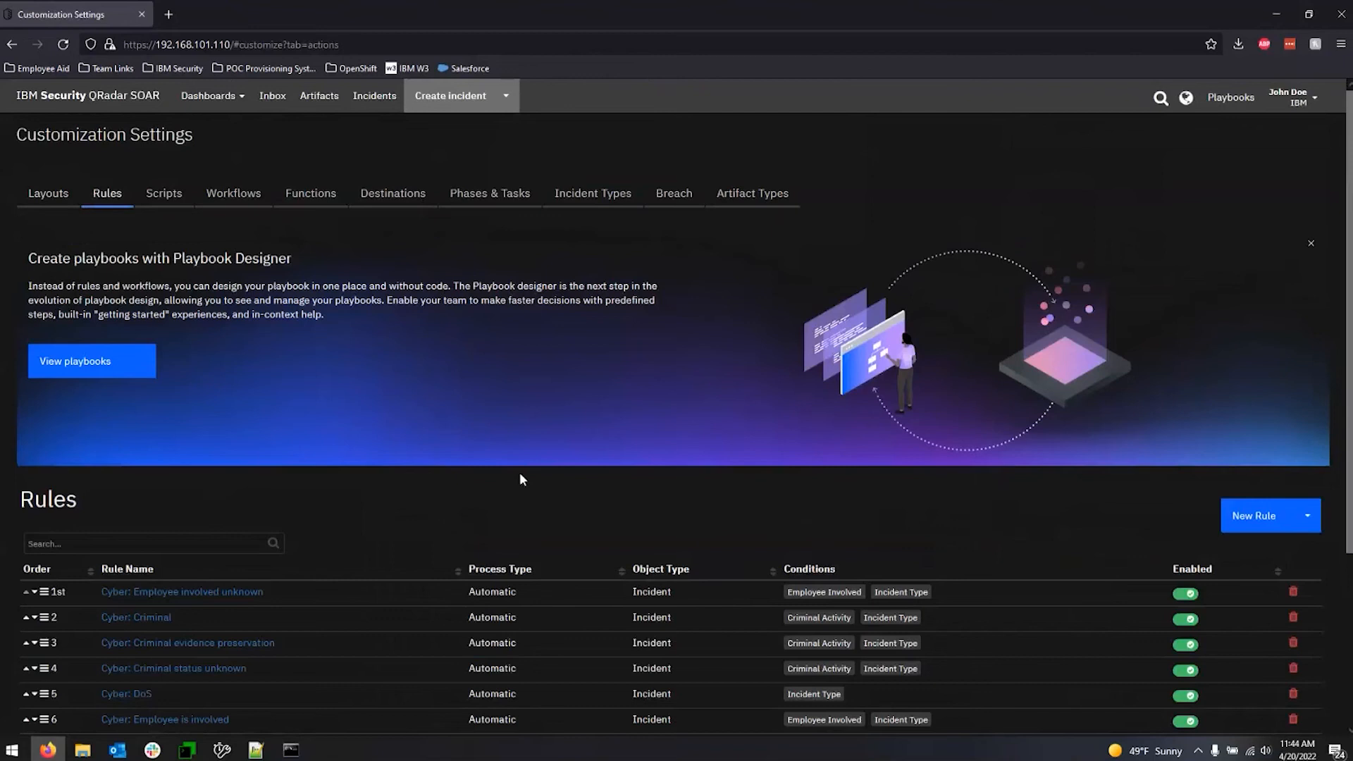
Start a new menu item rule and review the object types and workflows it can use.
scroll(520, 480, down, 3)
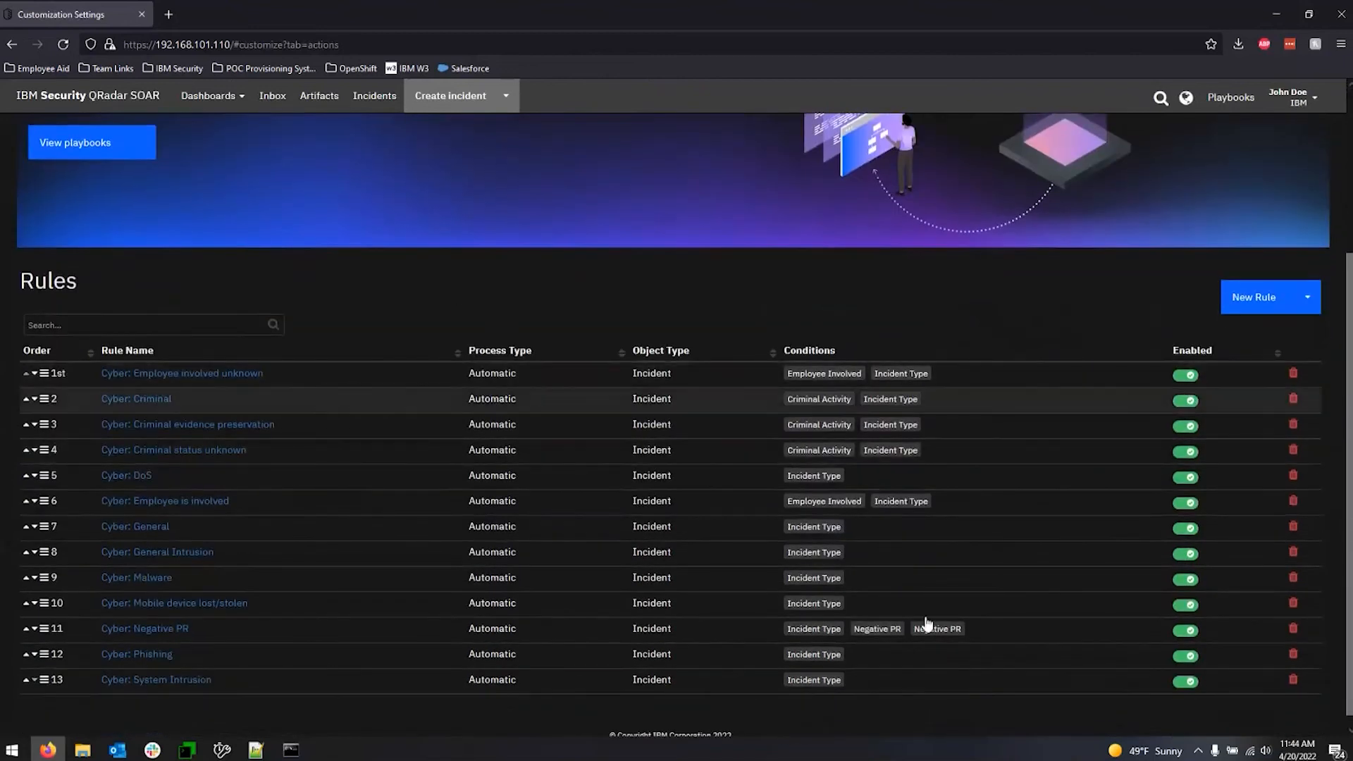
click(1267, 304)
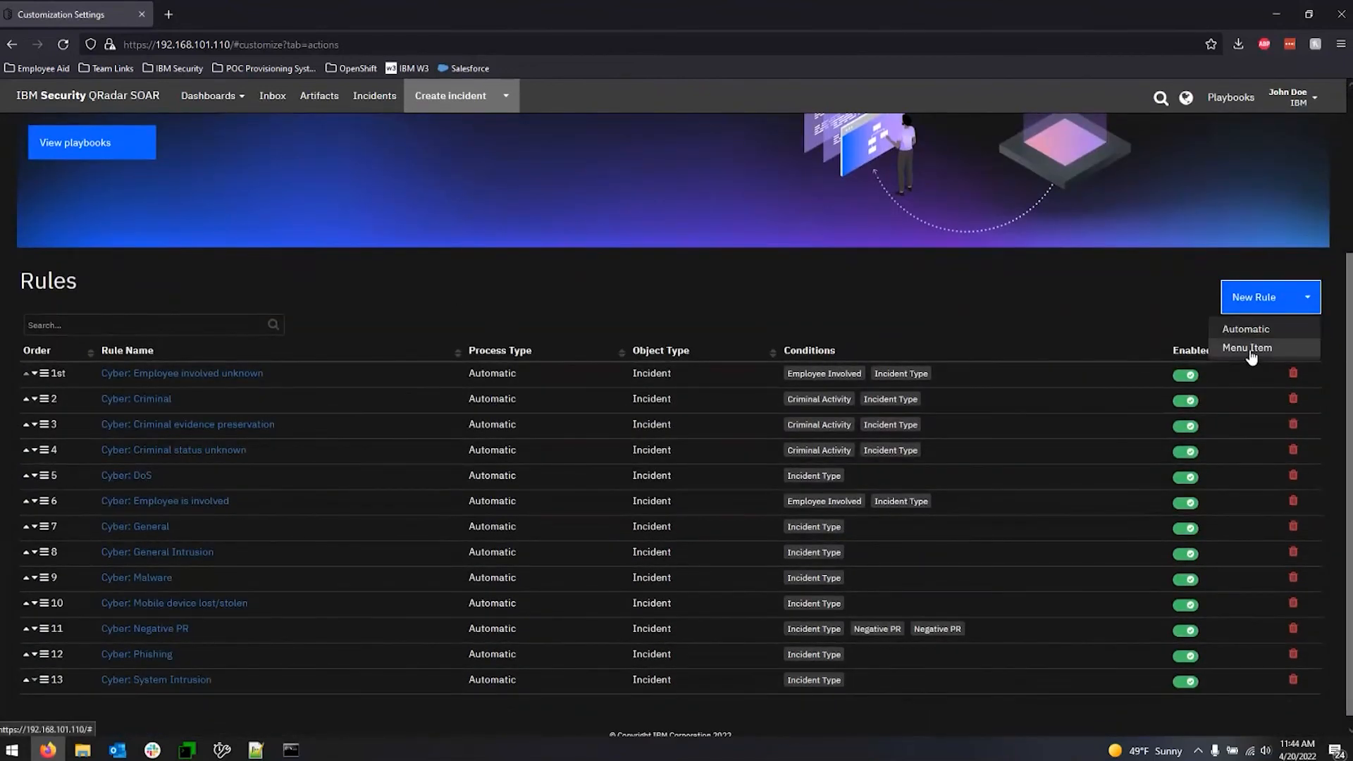
click(1249, 348)
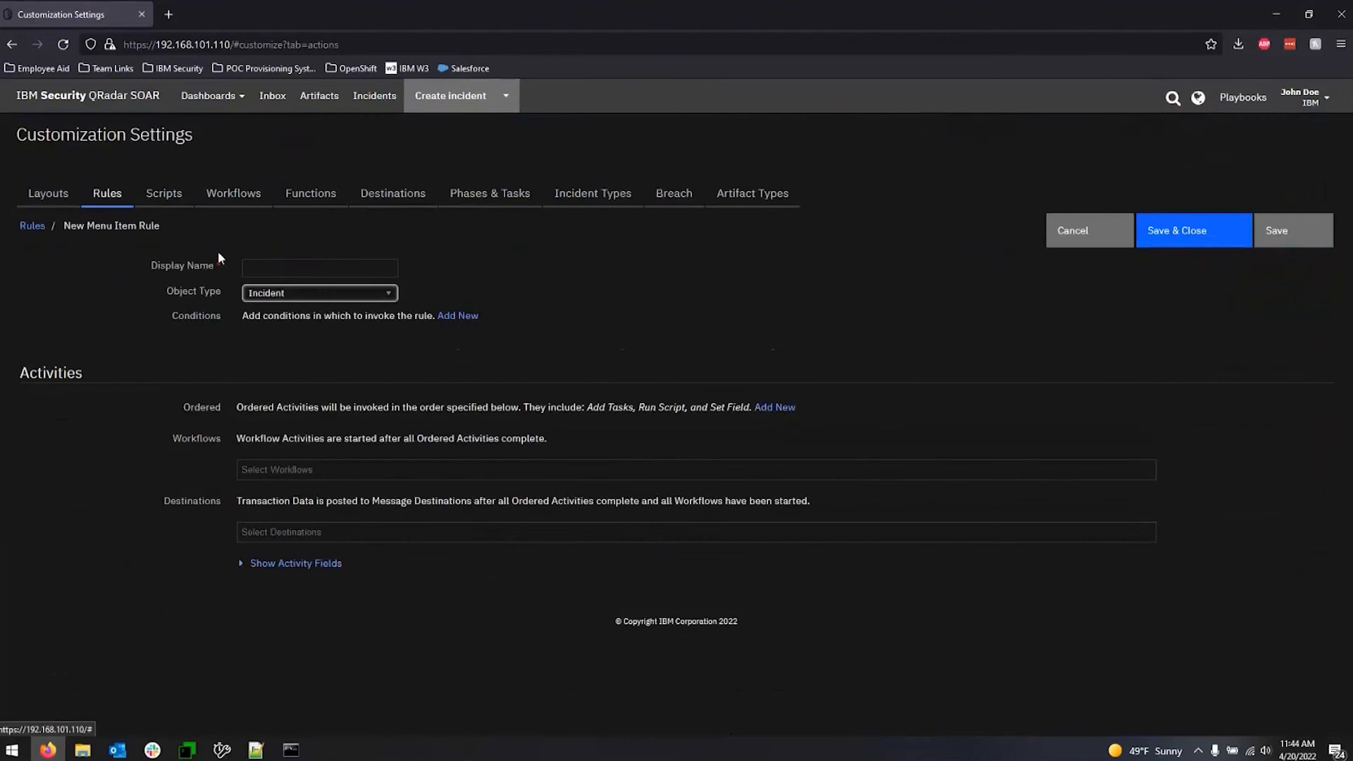
click(375, 307)
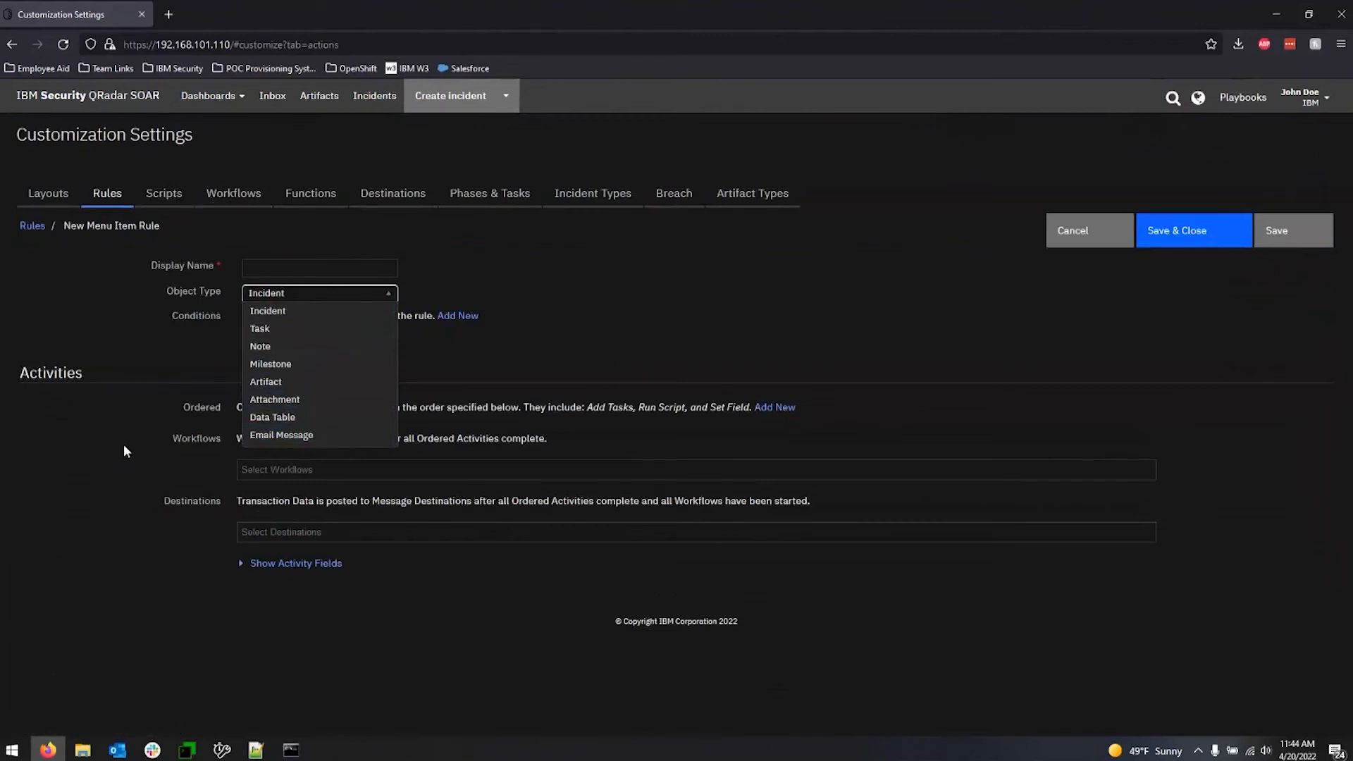
drag(124, 445, 259, 455)
click(299, 471)
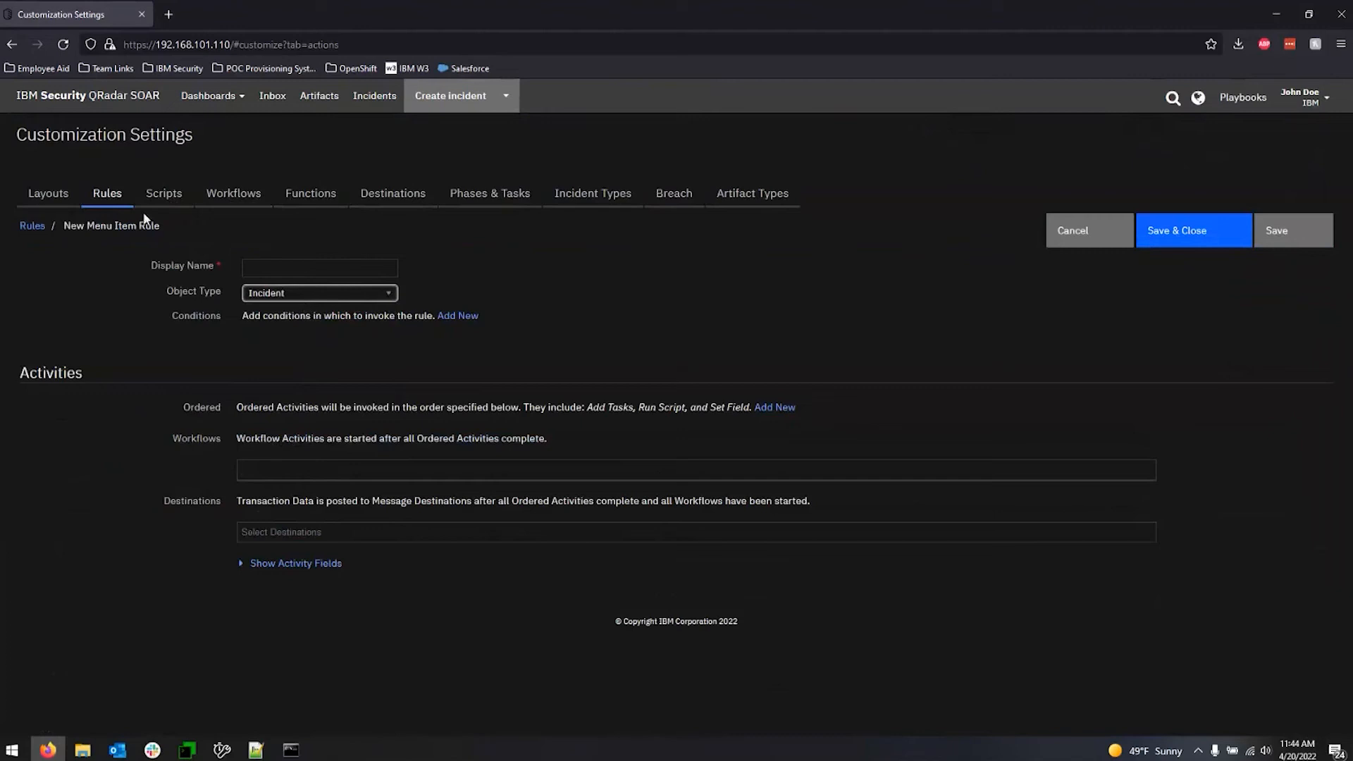
click(403, 338)
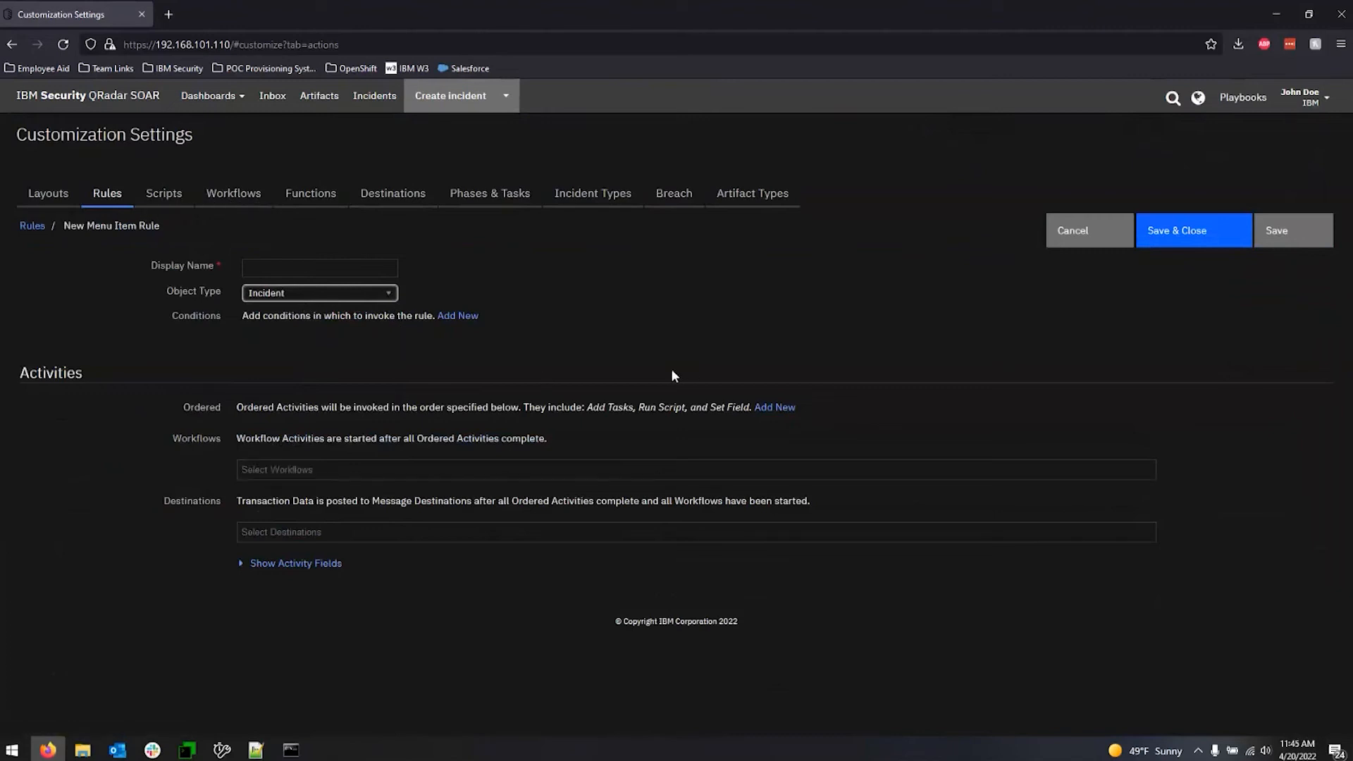
Add two ordered activities to the rule, Run Script first and Set Field second, trying Add Tasks for the second one on the way.
click(788, 409)
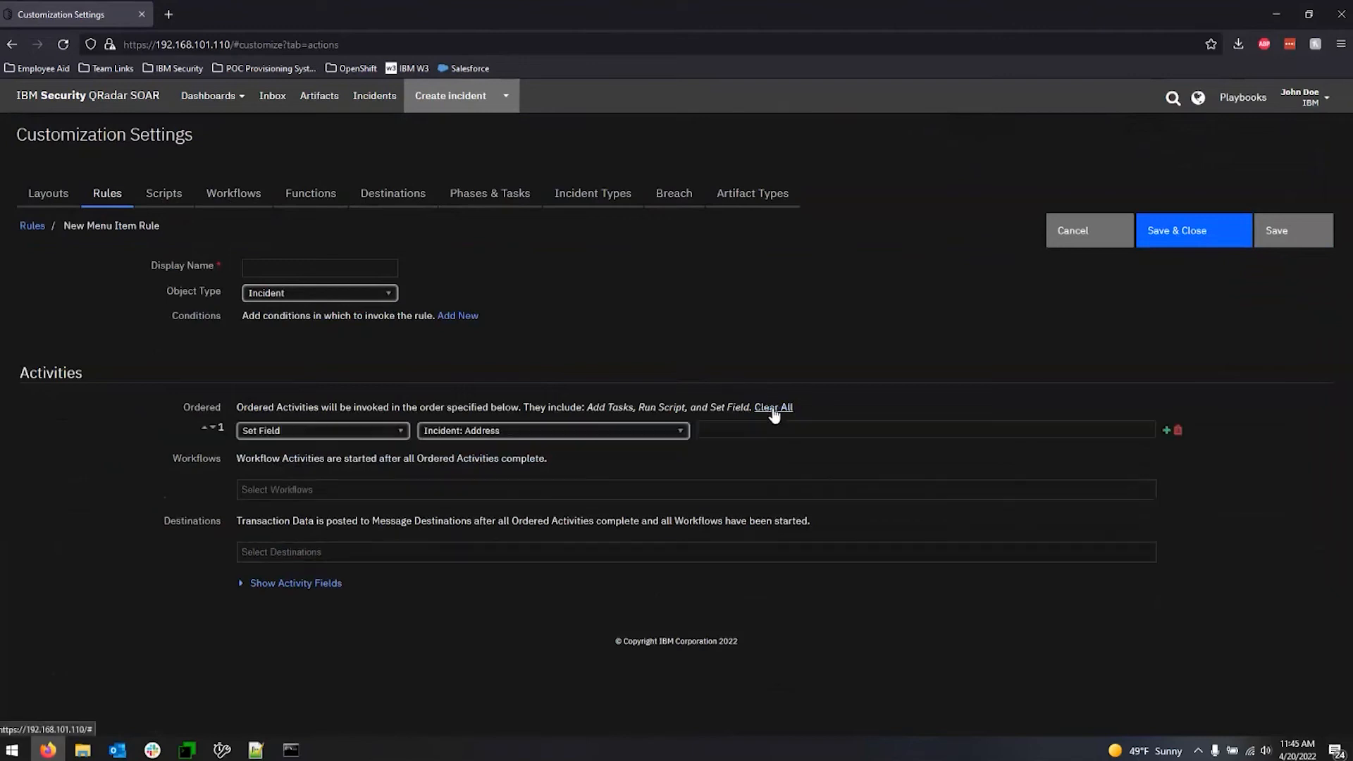
click(353, 434)
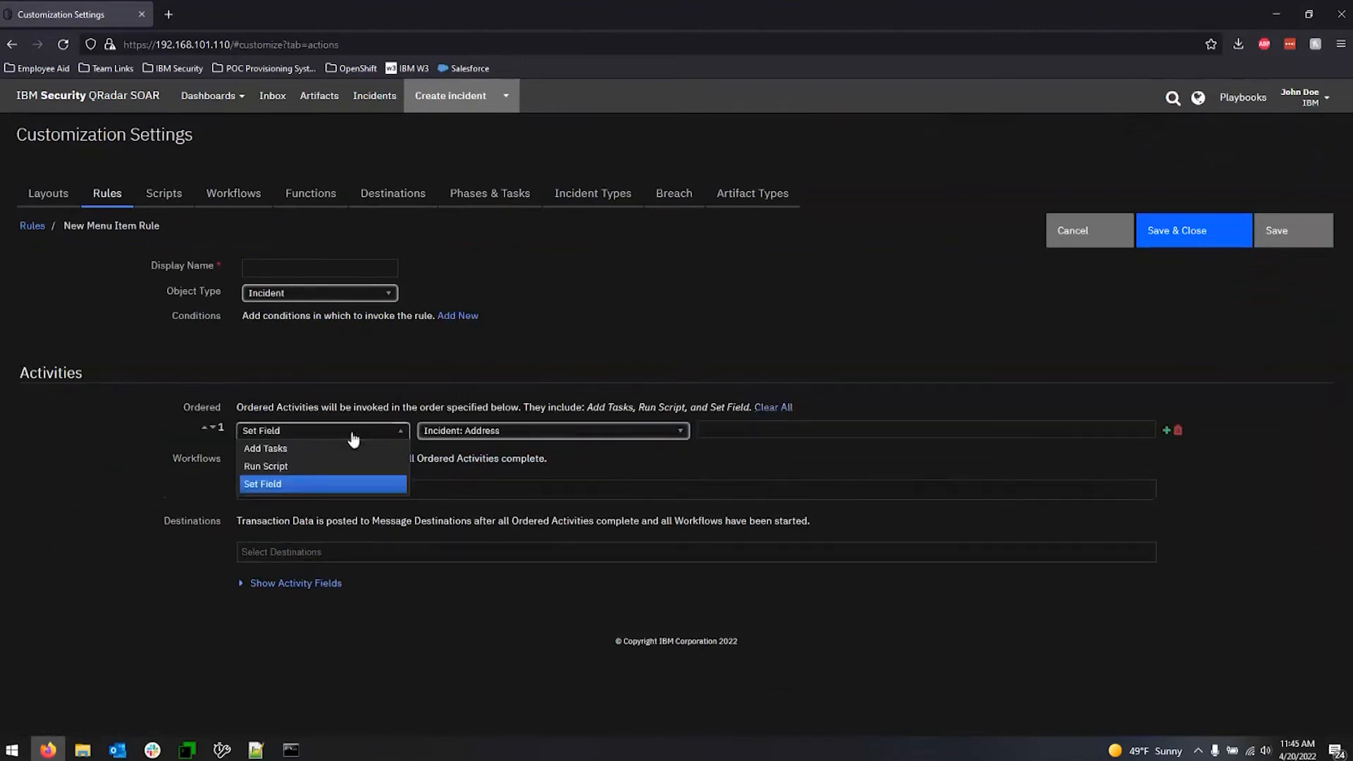
click(300, 467)
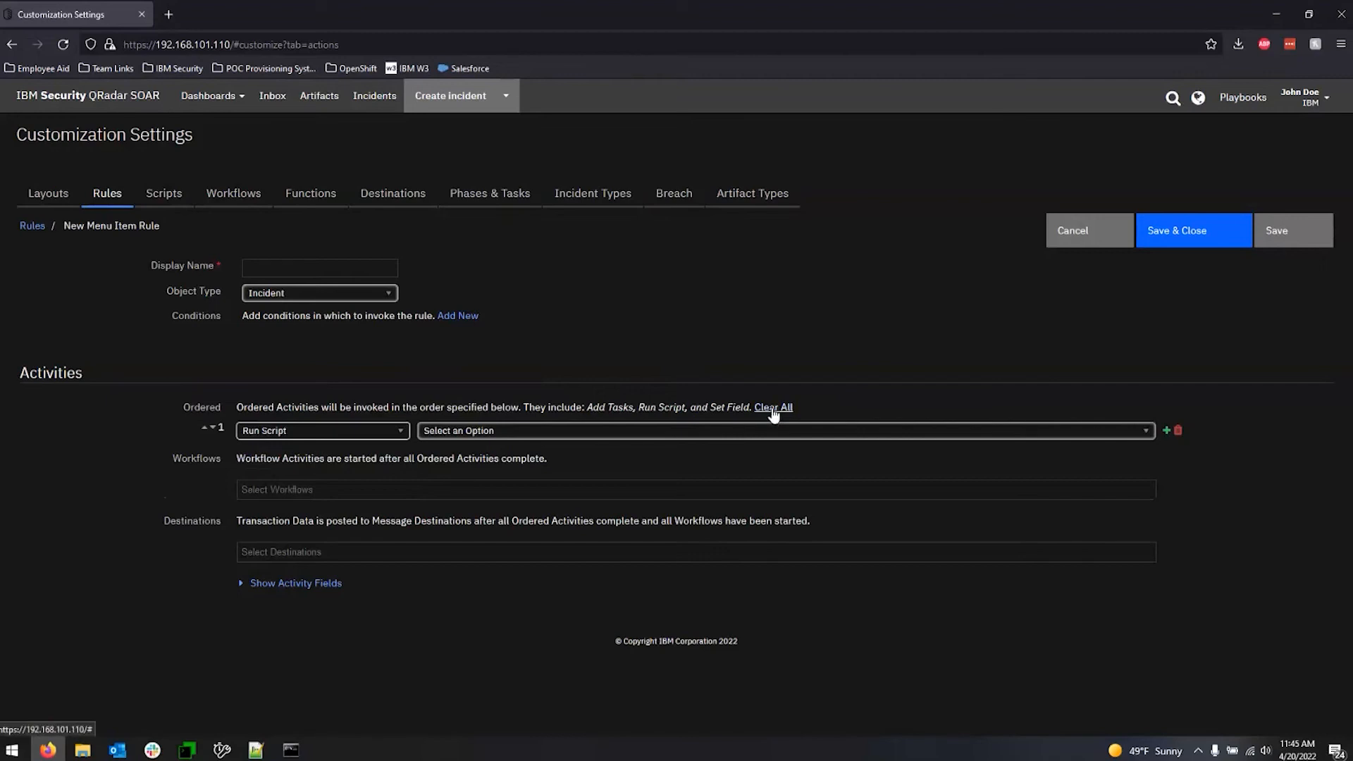
click(1167, 431)
click(374, 466)
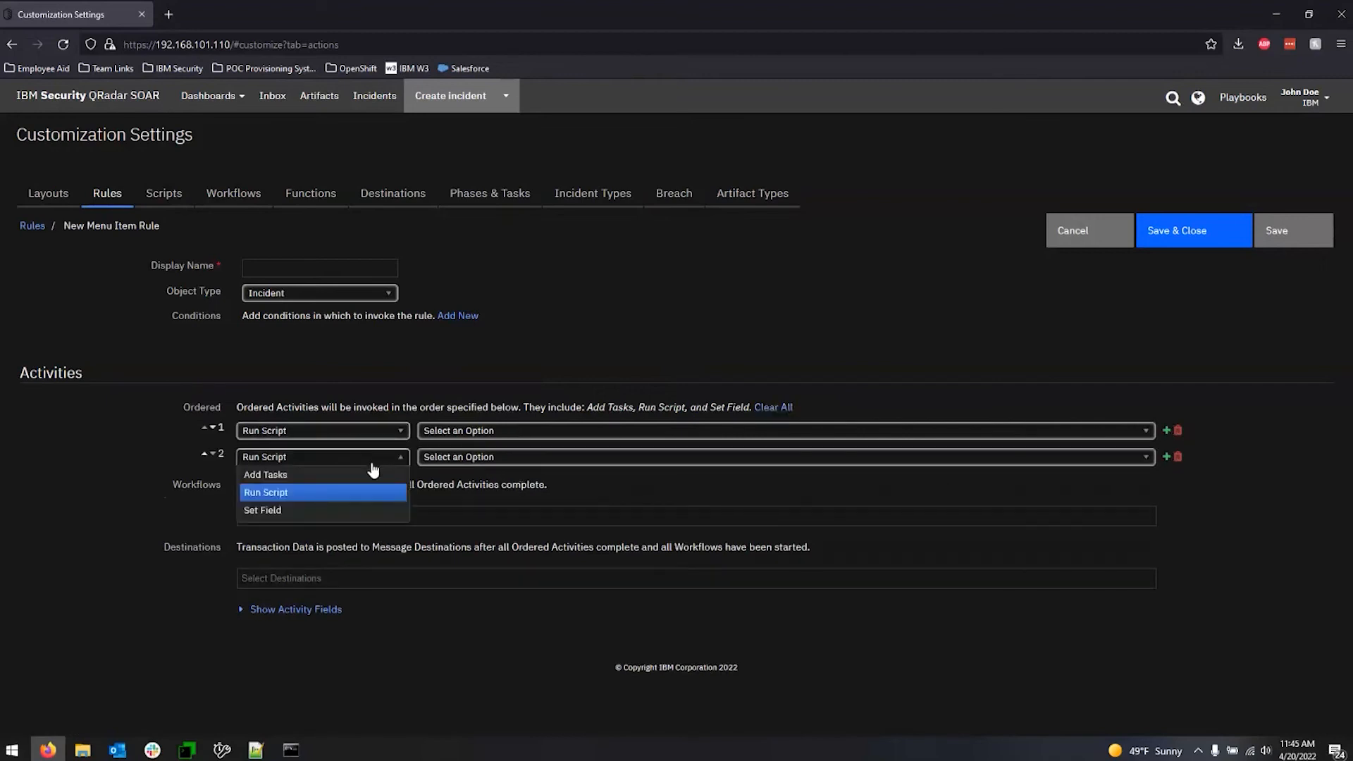
click(290, 475)
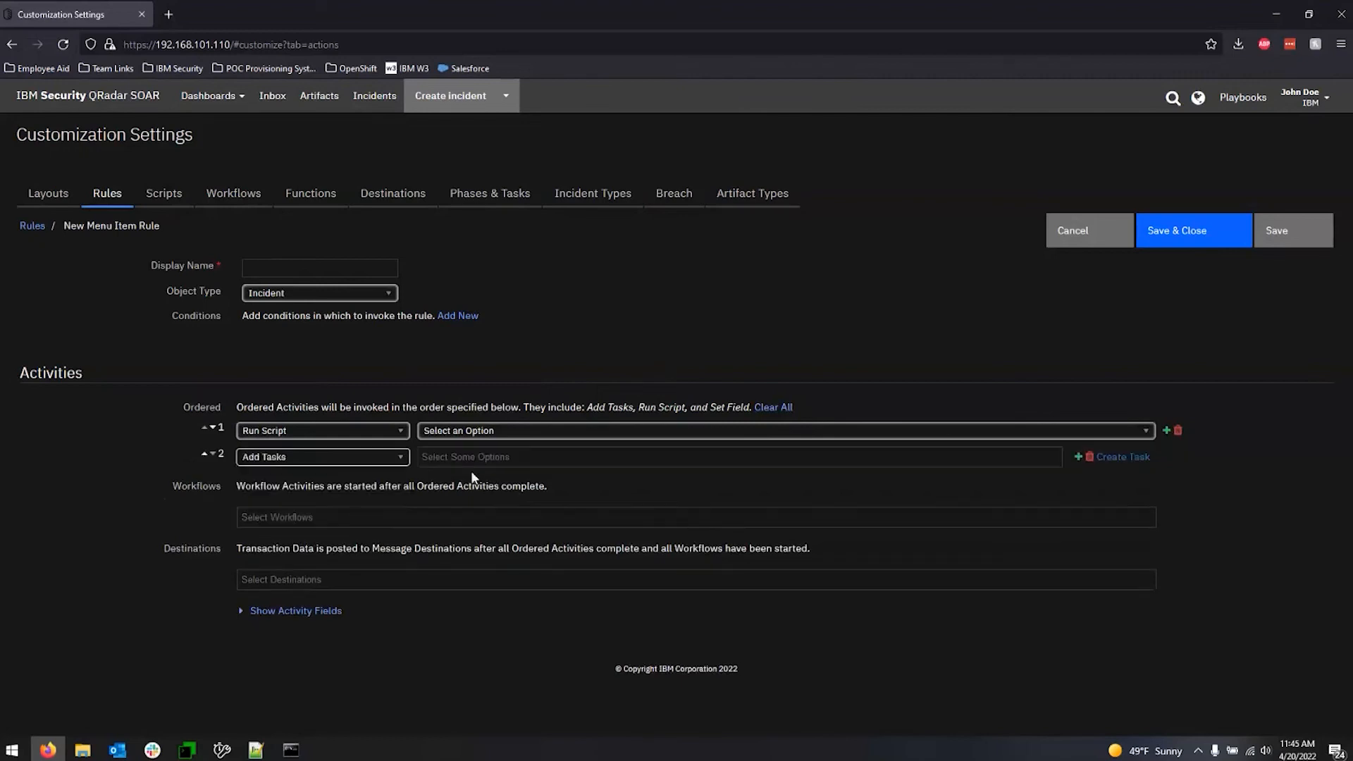
click(395, 458)
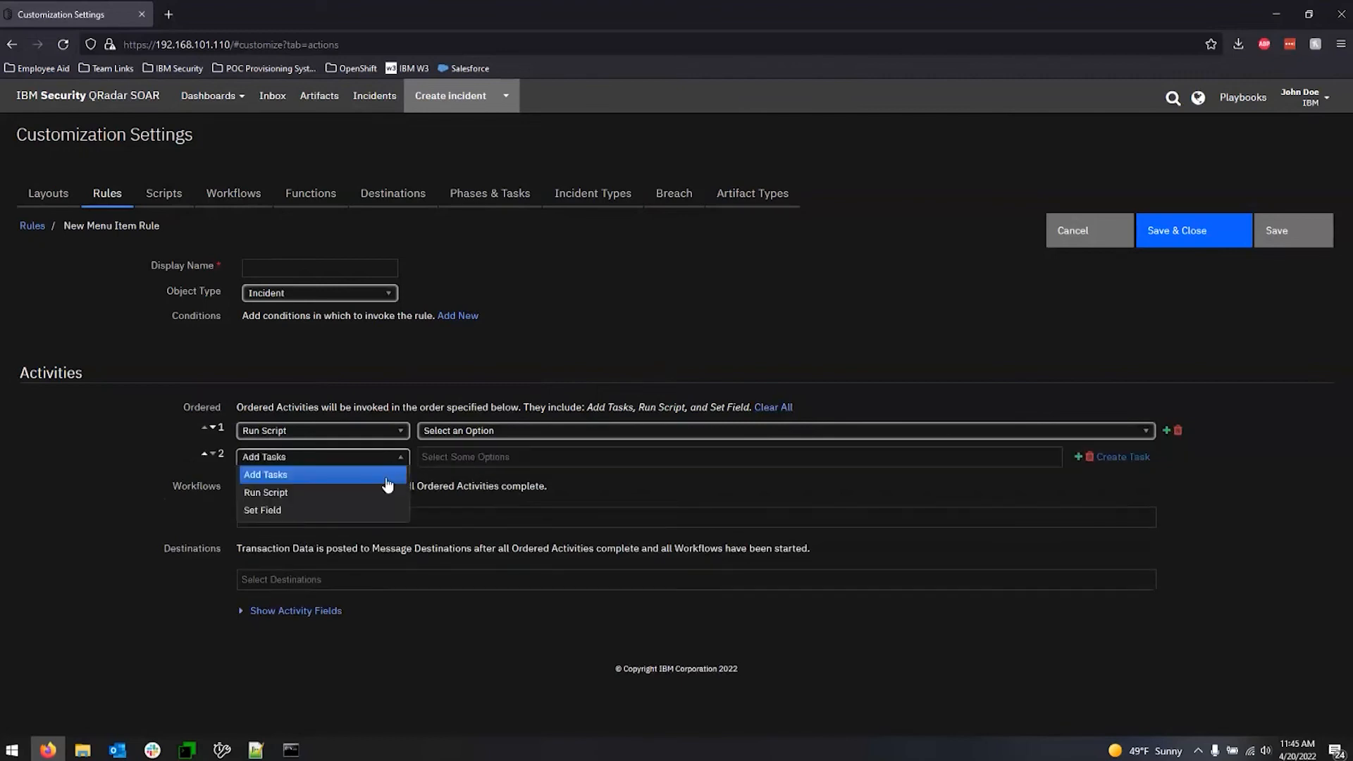
click(300, 509)
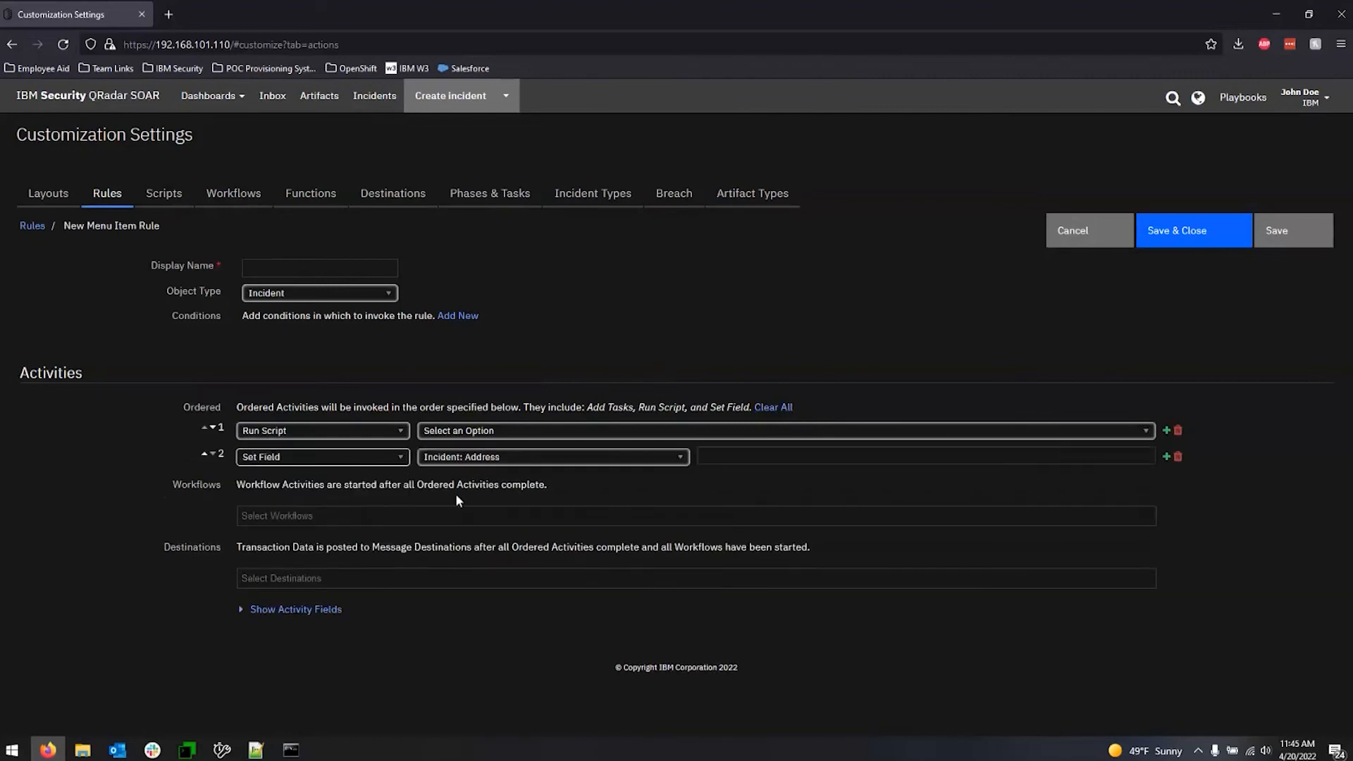
Make the Set Field activity set the Incident: State field to Ohio.
click(672, 461)
scroll(603, 564, down, 5)
scroll(602, 562, down, 10)
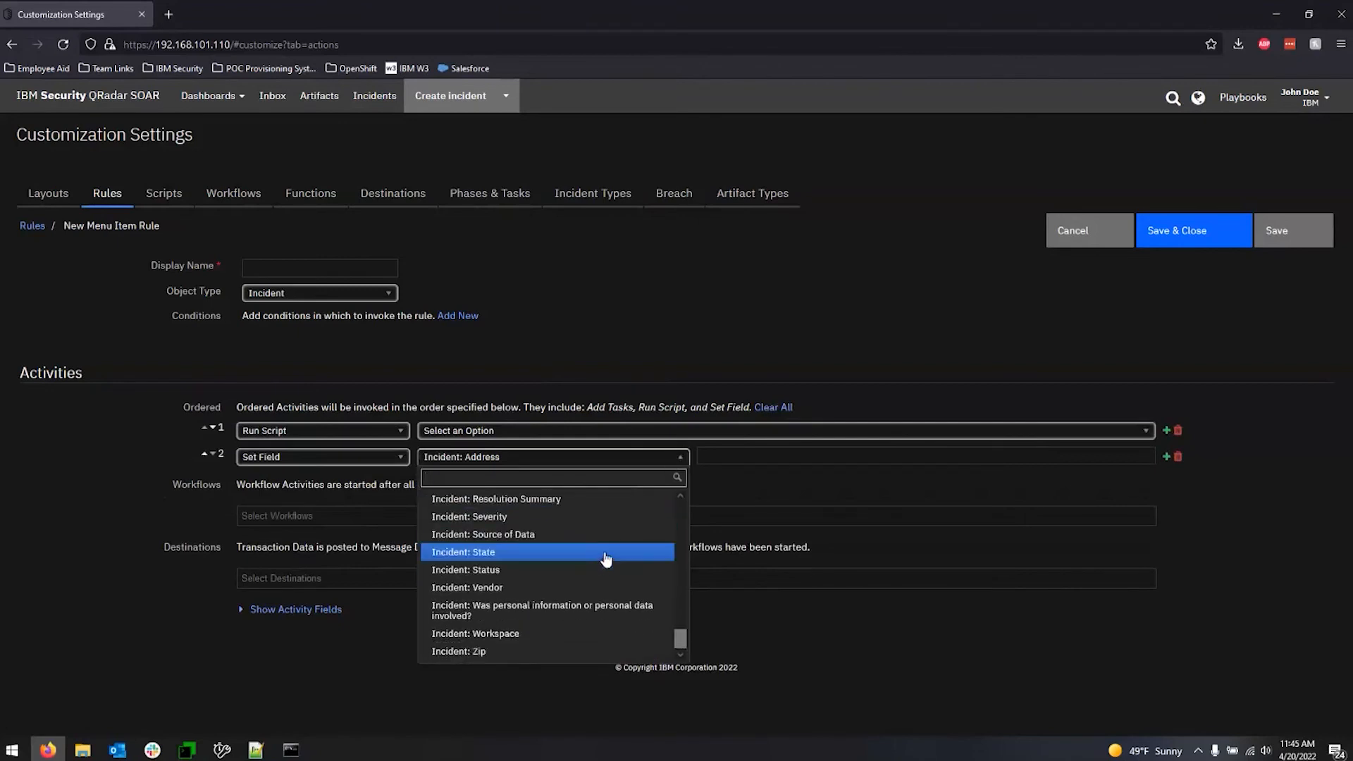
click(607, 557)
click(795, 464)
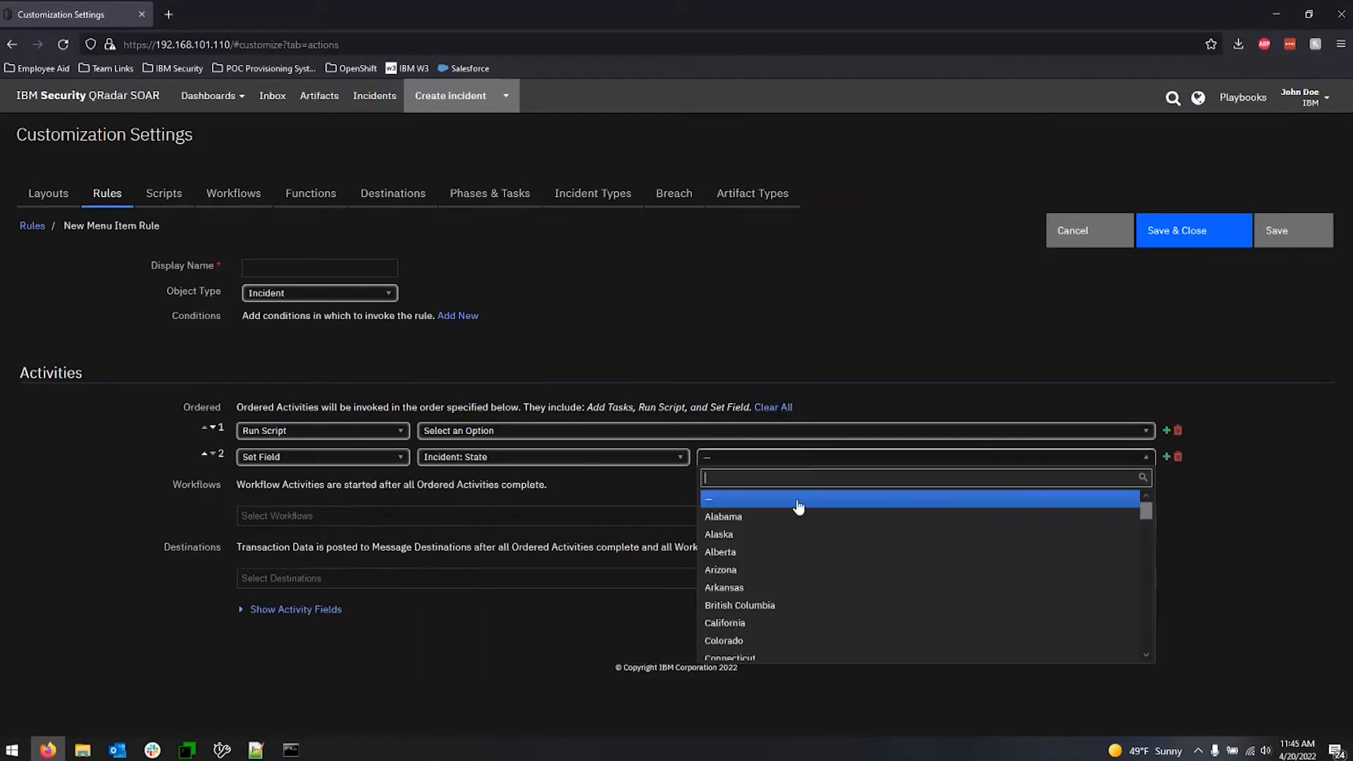
scroll(830, 574, down, 5)
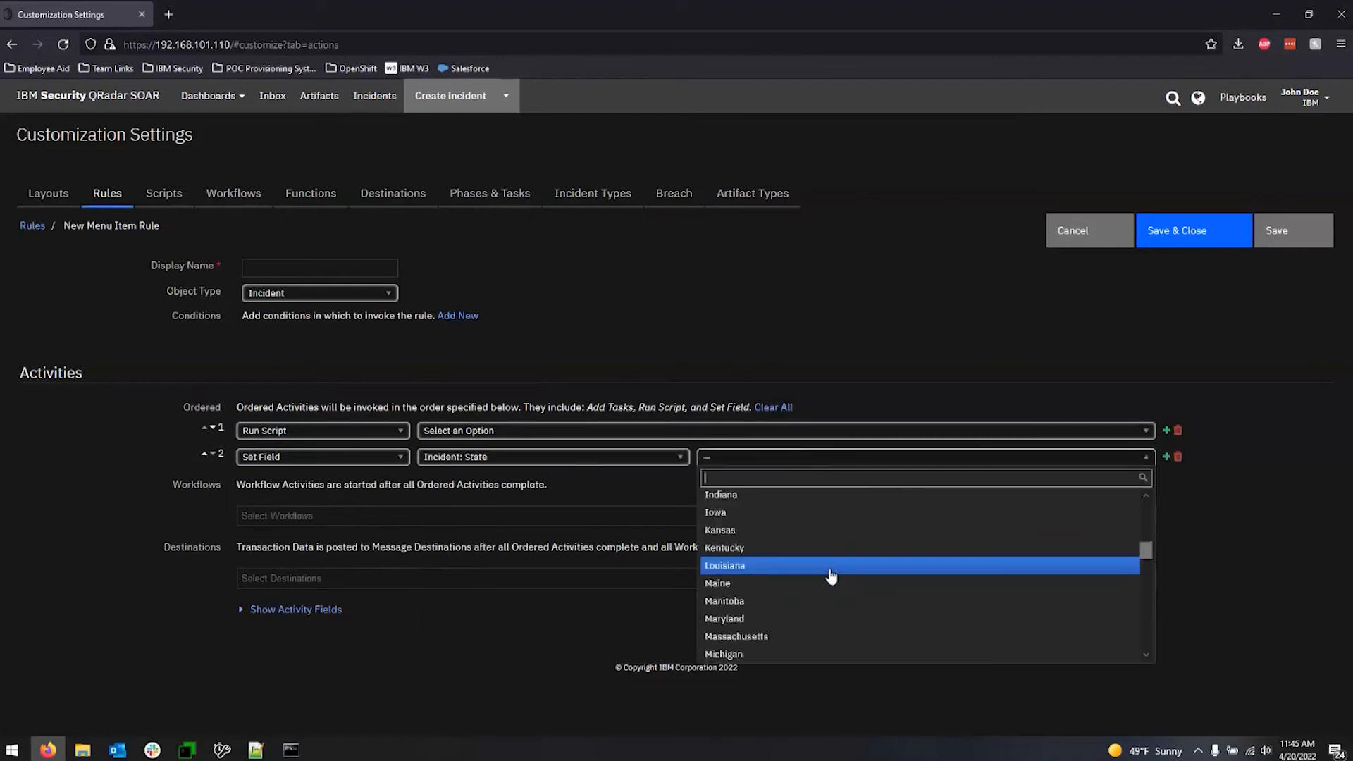
scroll(809, 607, down, 2)
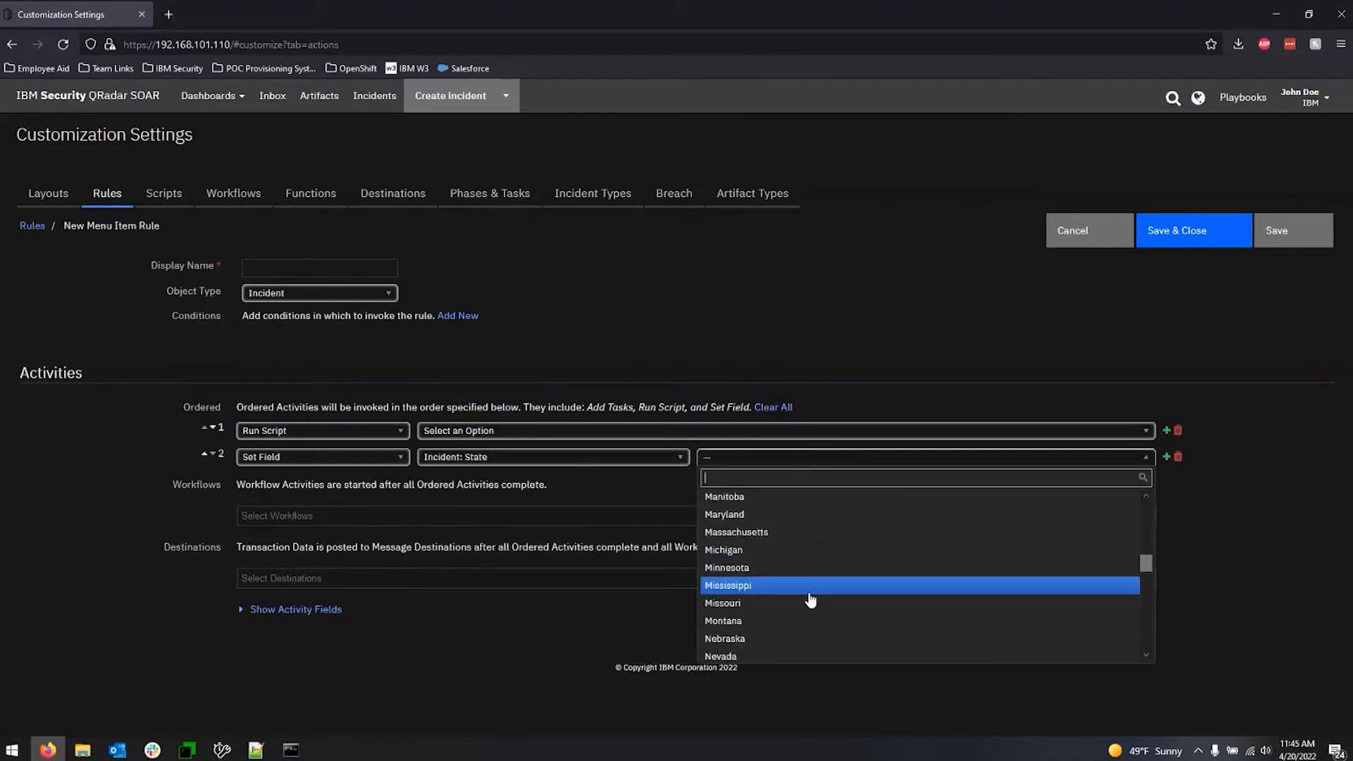
scroll(794, 562, down, 1)
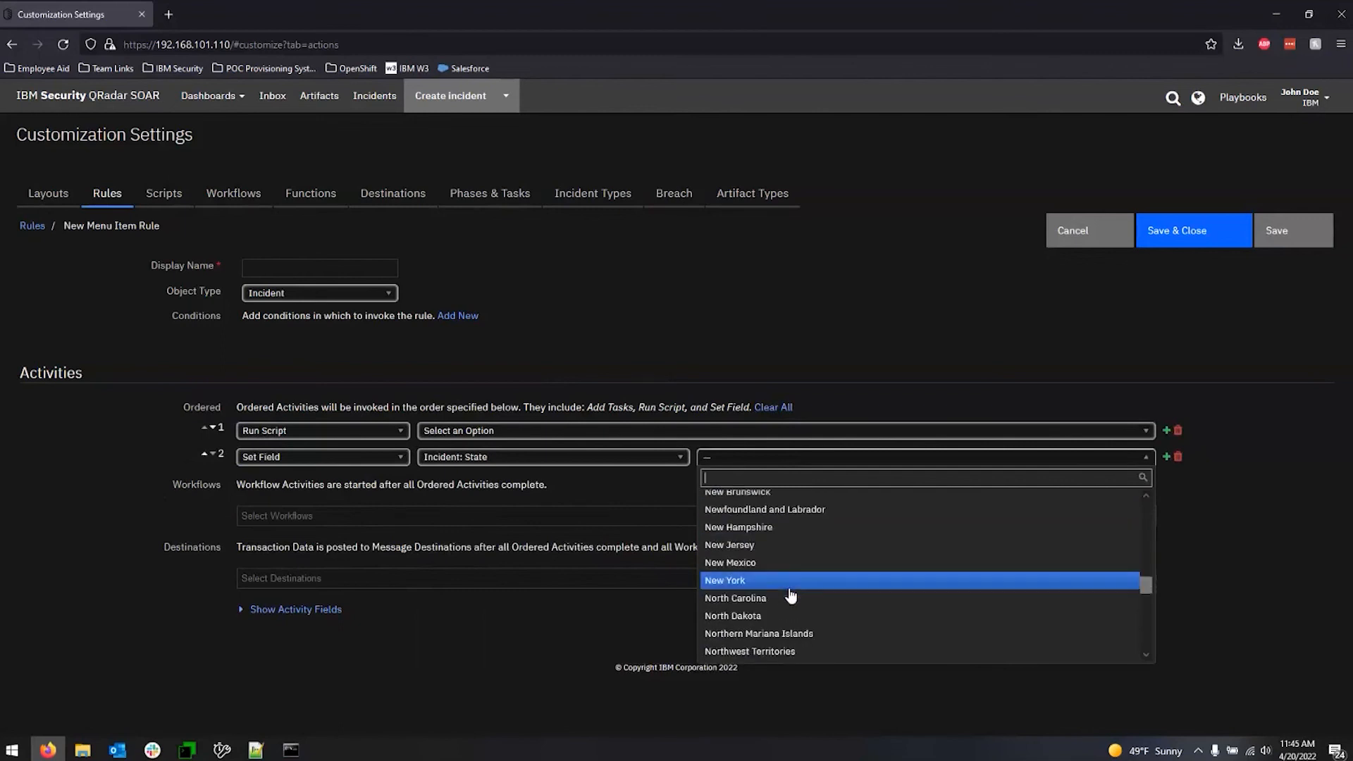
scroll(791, 596, down, 3)
click(733, 650)
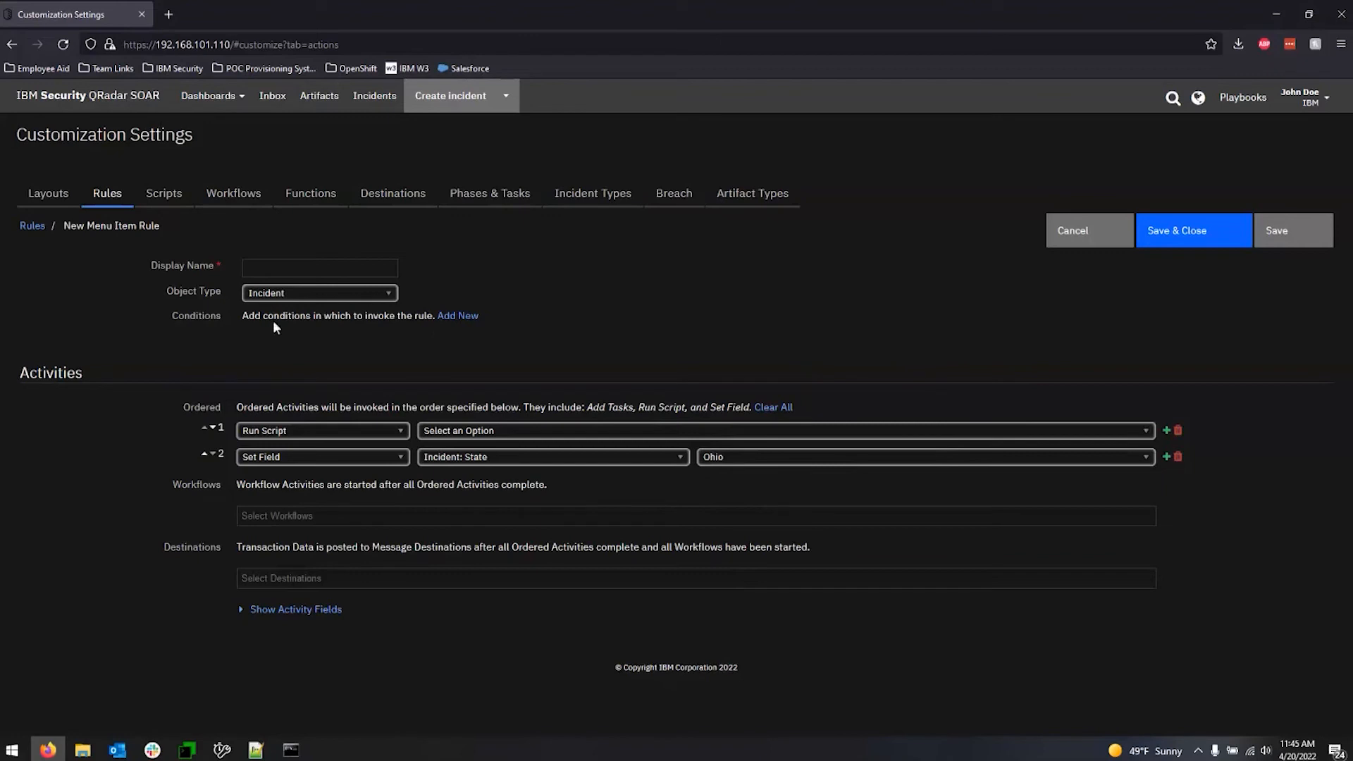
Remove both ordered activities from the new menu item rule.
click(324, 265)
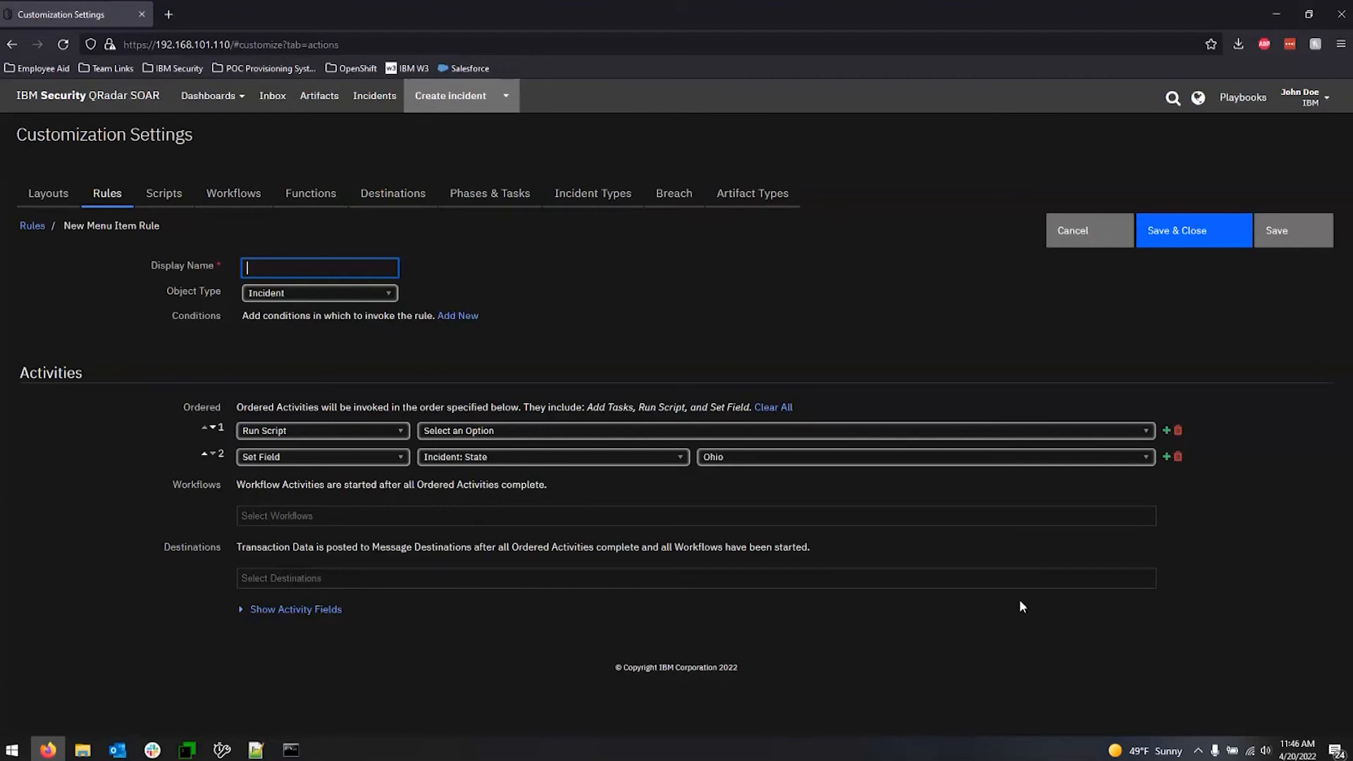
click(1260, 349)
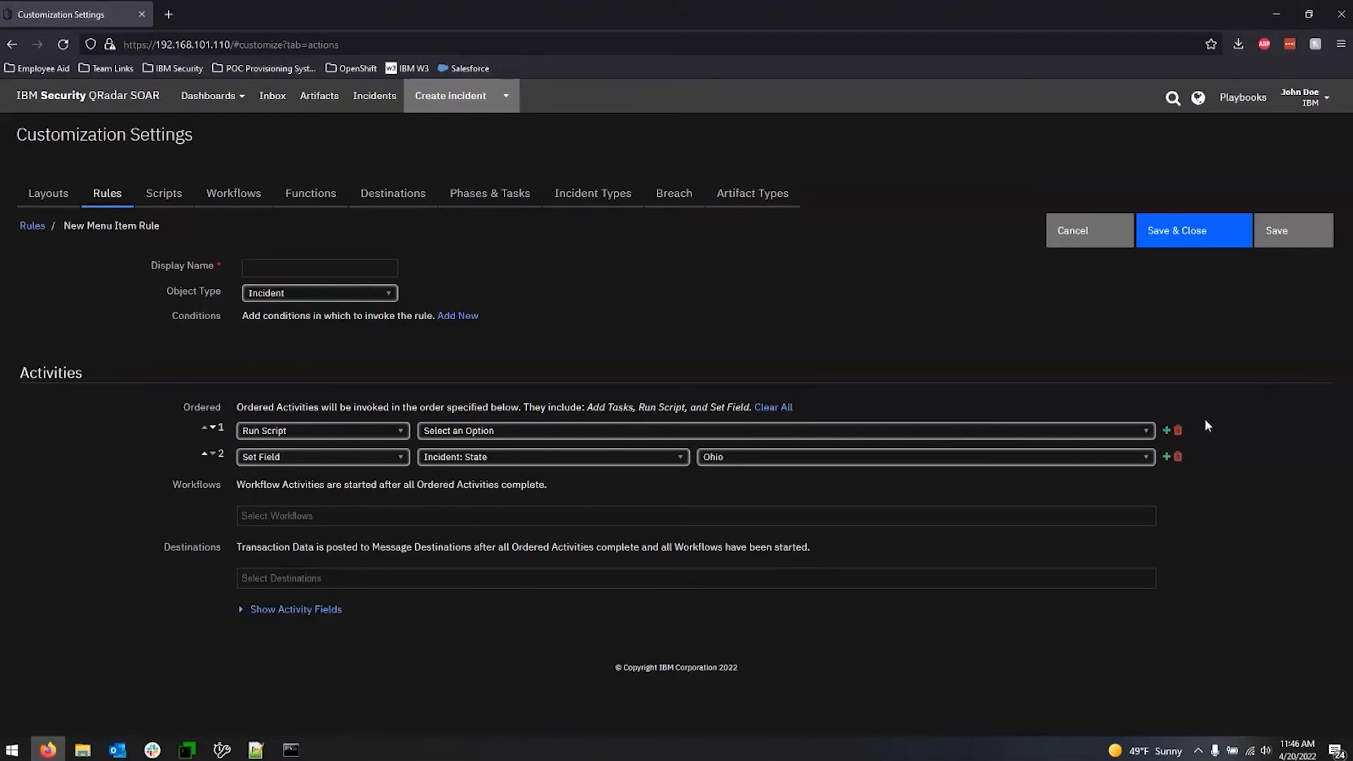
click(1178, 431)
click(1178, 431)
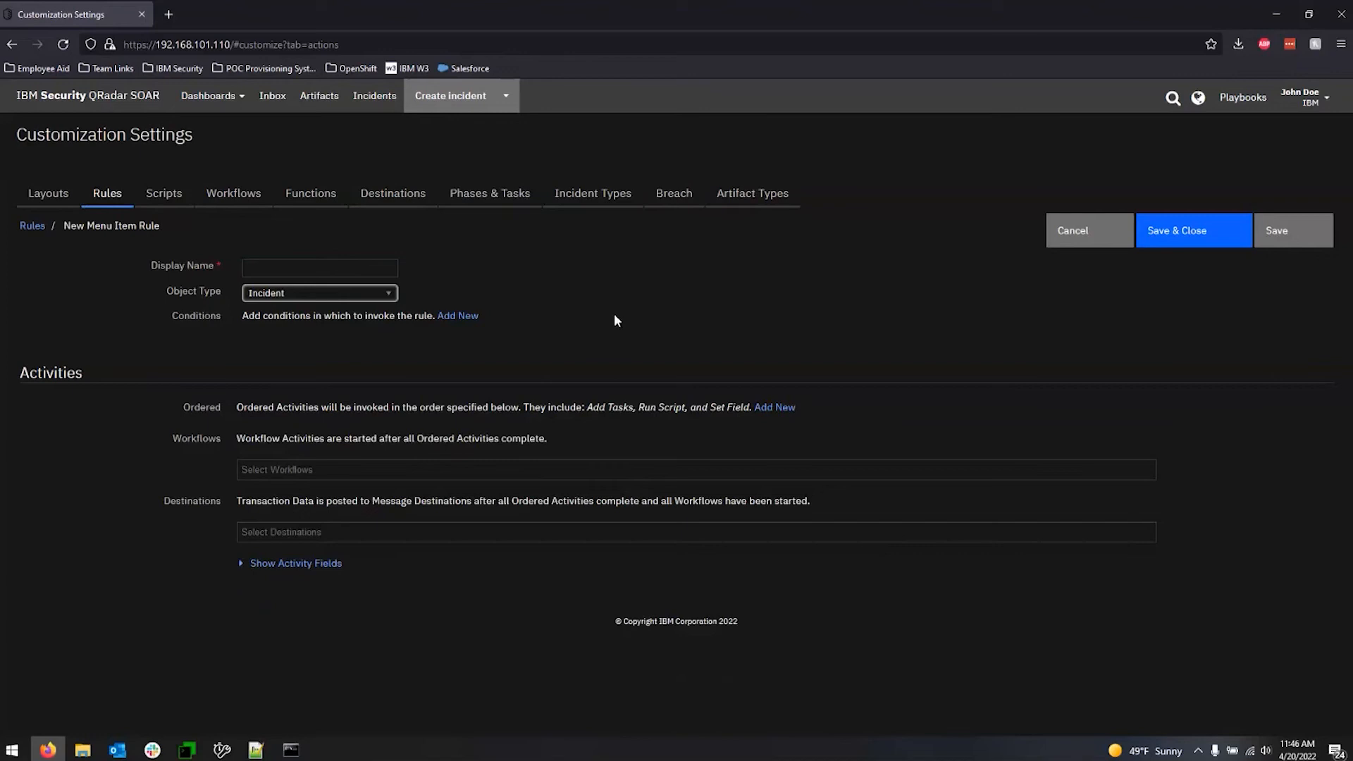
Add three conditions to the rule, try Any and Advanced logic for combining them, and discard the unsaved rule.
click(458, 317)
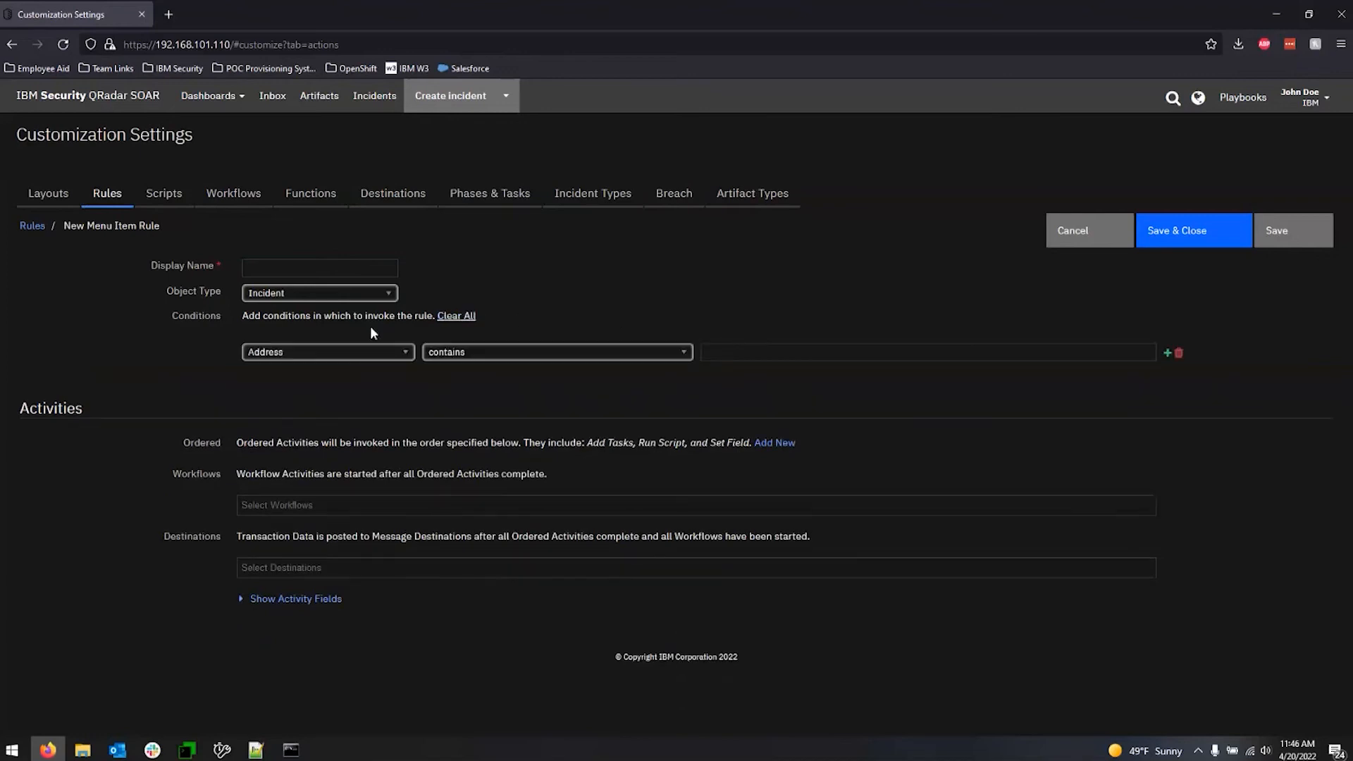
click(1168, 353)
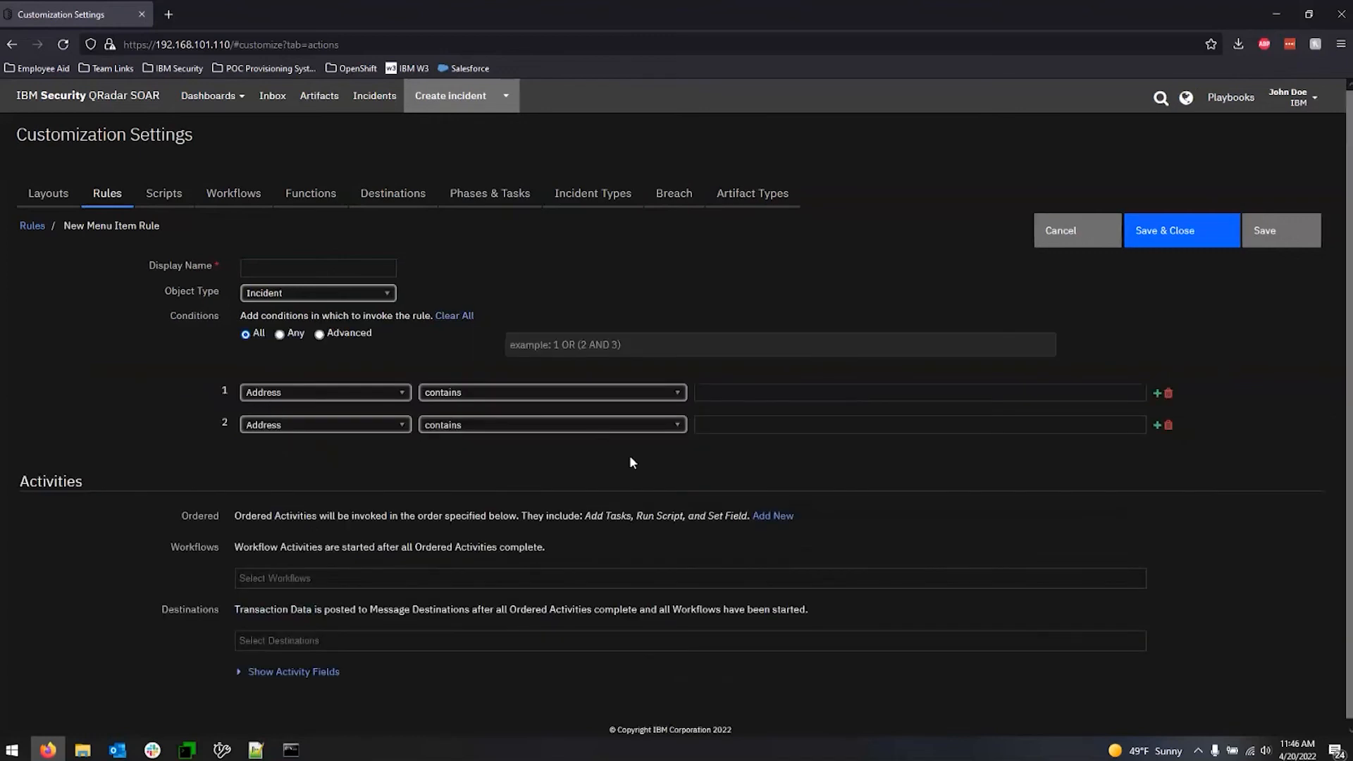
click(1157, 426)
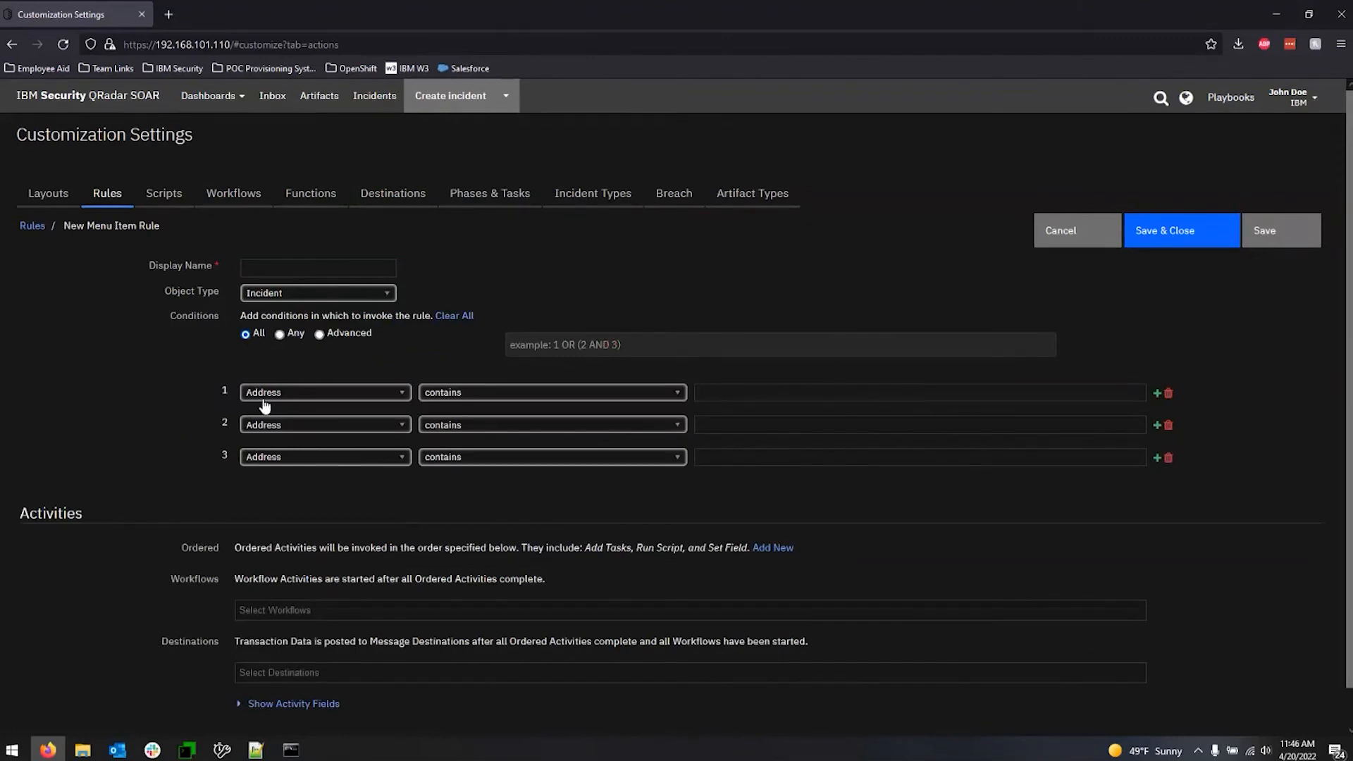
click(284, 333)
click(321, 334)
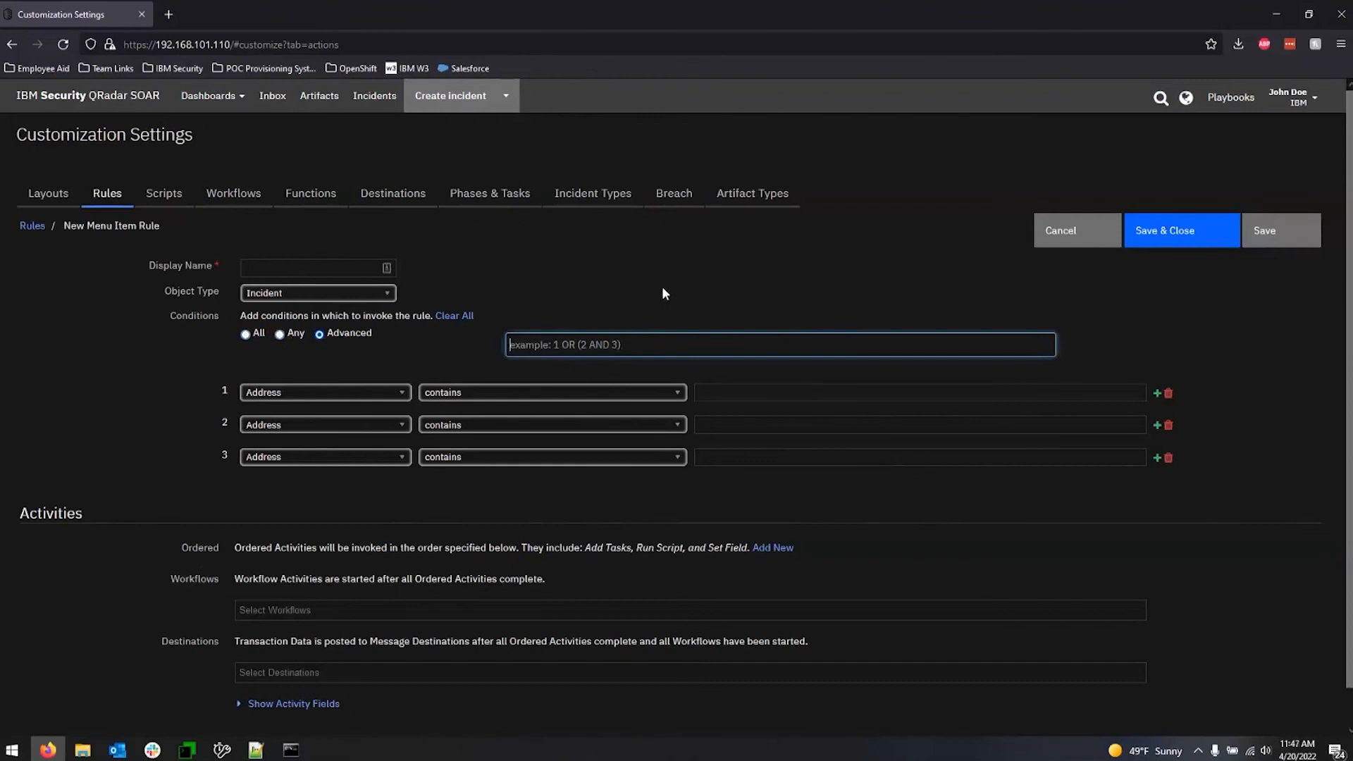
click(1107, 233)
click(784, 224)
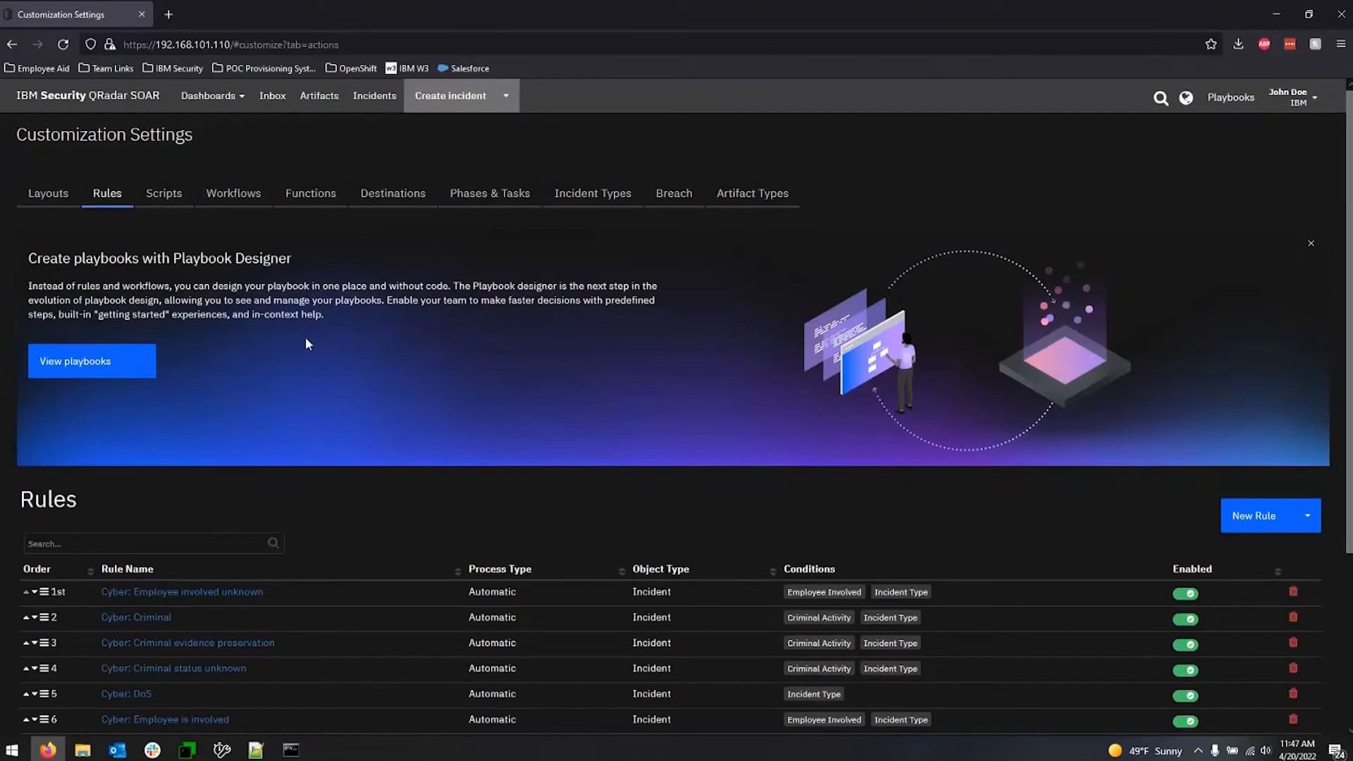
Review the layout settings for the Timeline incident tab, its available view widgets, and the Close Incident layout.
click(59, 200)
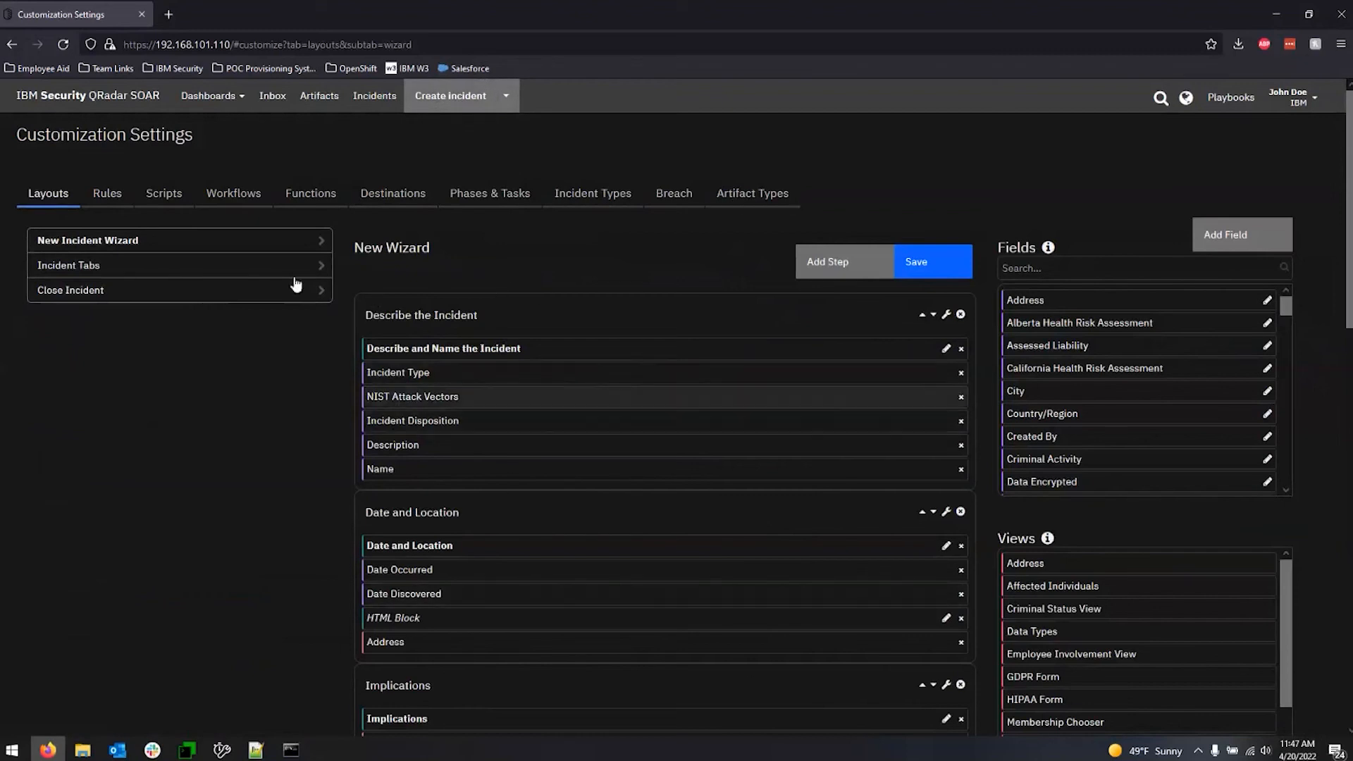
click(133, 266)
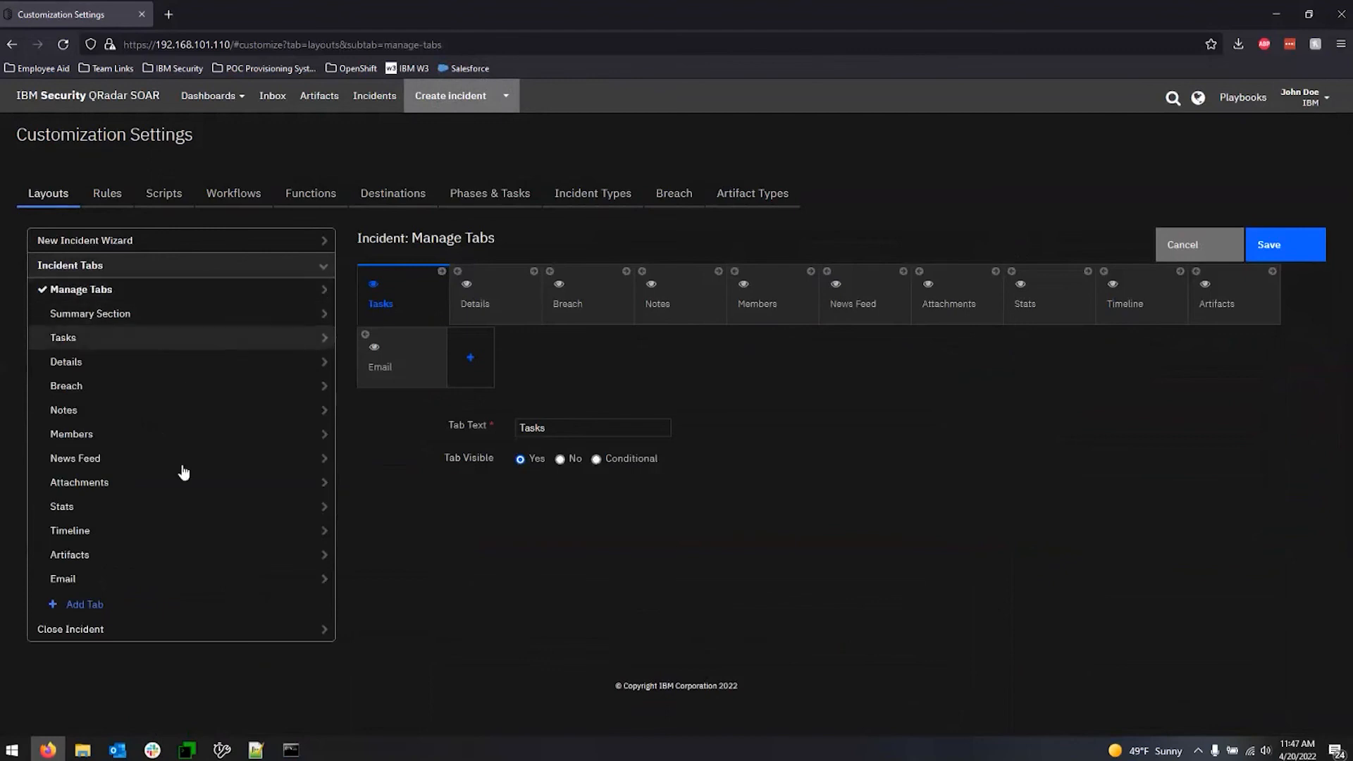
click(172, 531)
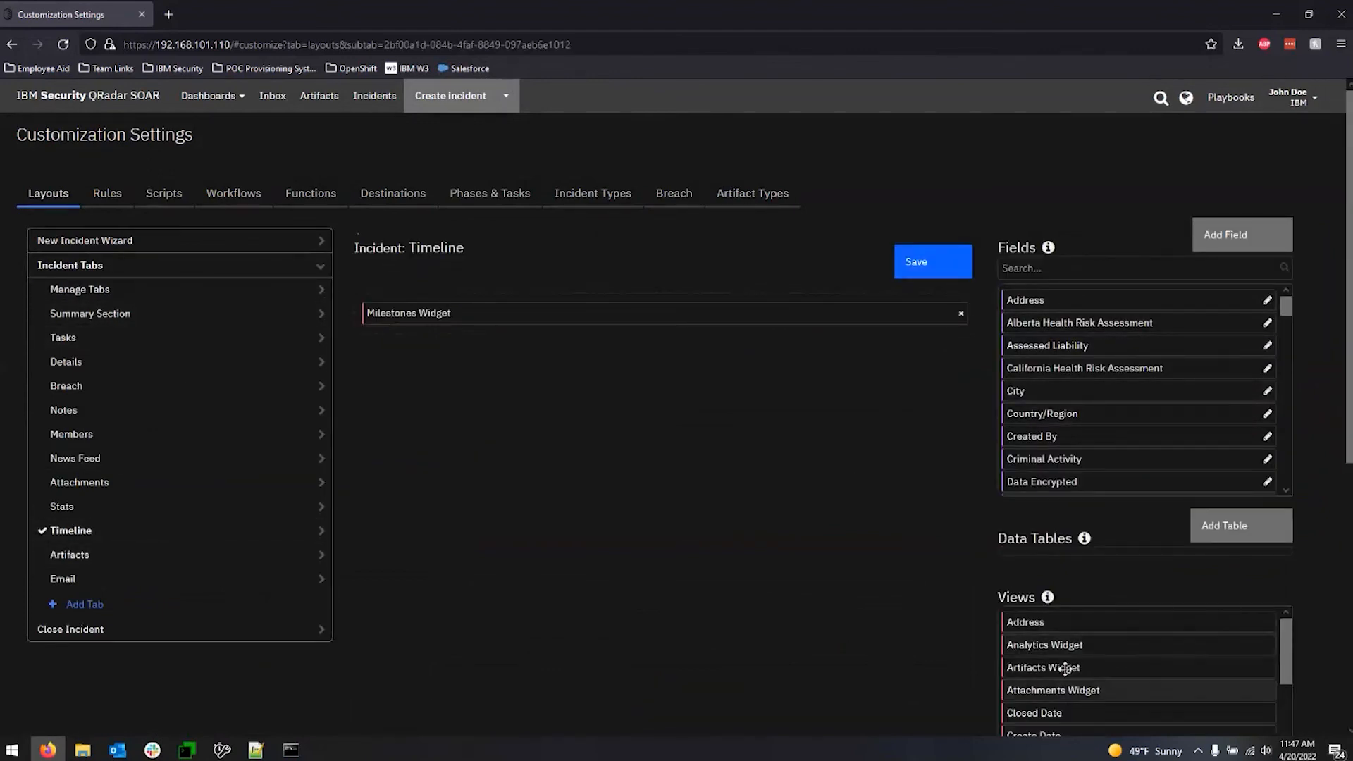
scroll(1106, 634, down, 5)
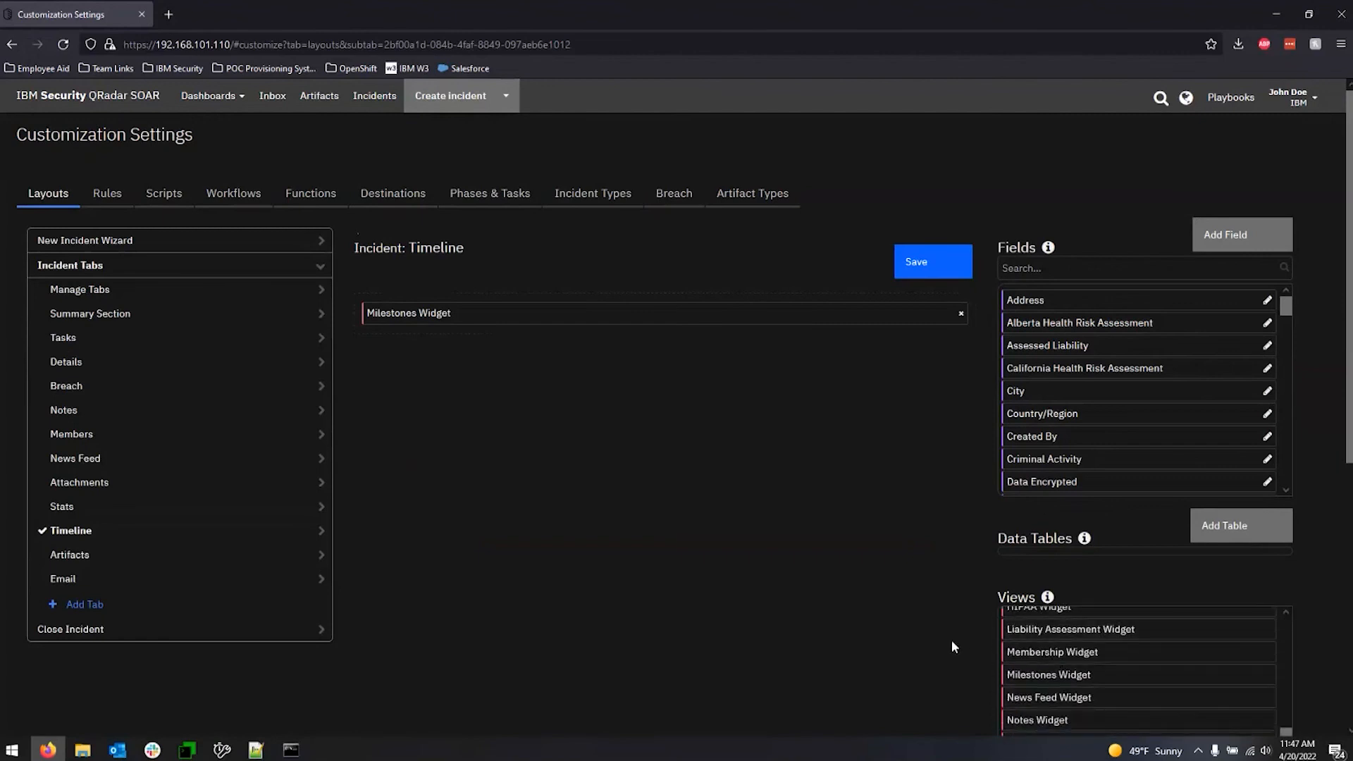
scroll(951, 640, down, 3)
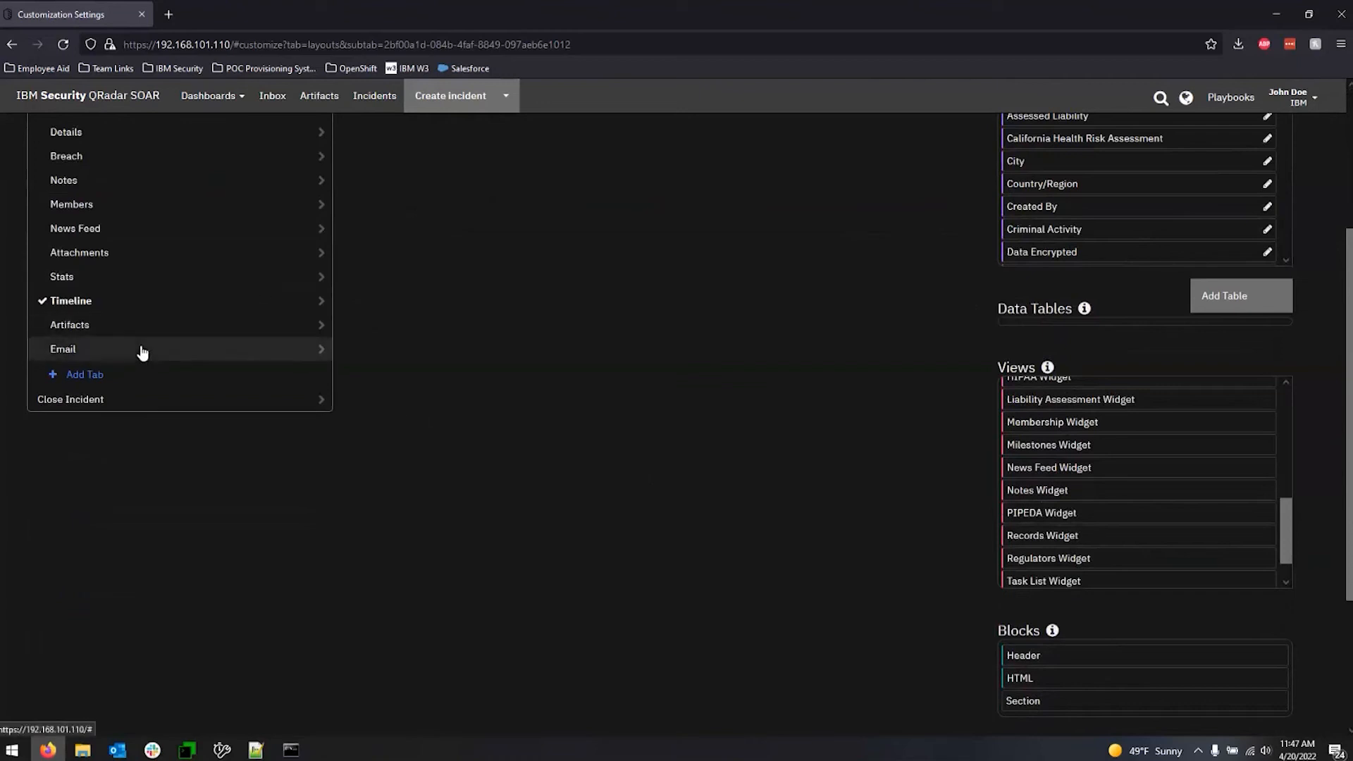
click(83, 399)
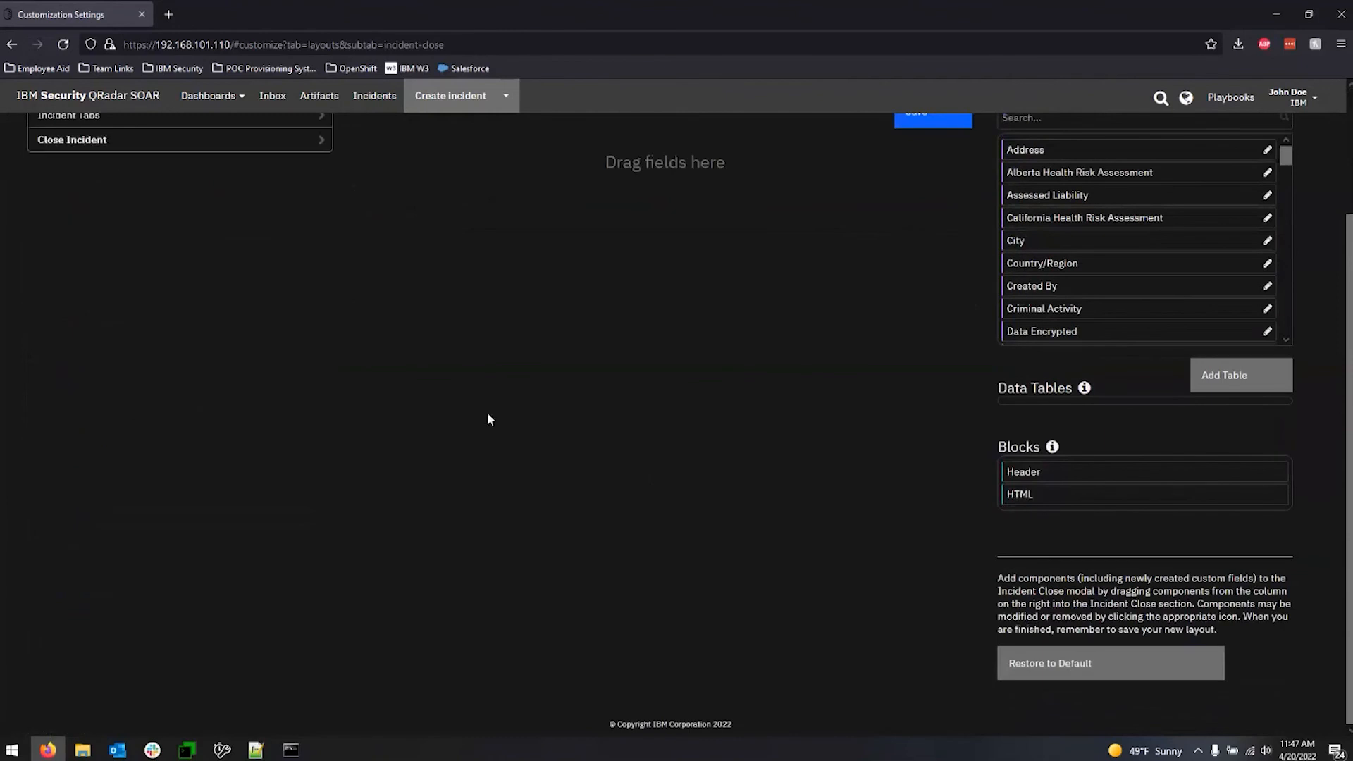
scroll(511, 403, up, 3)
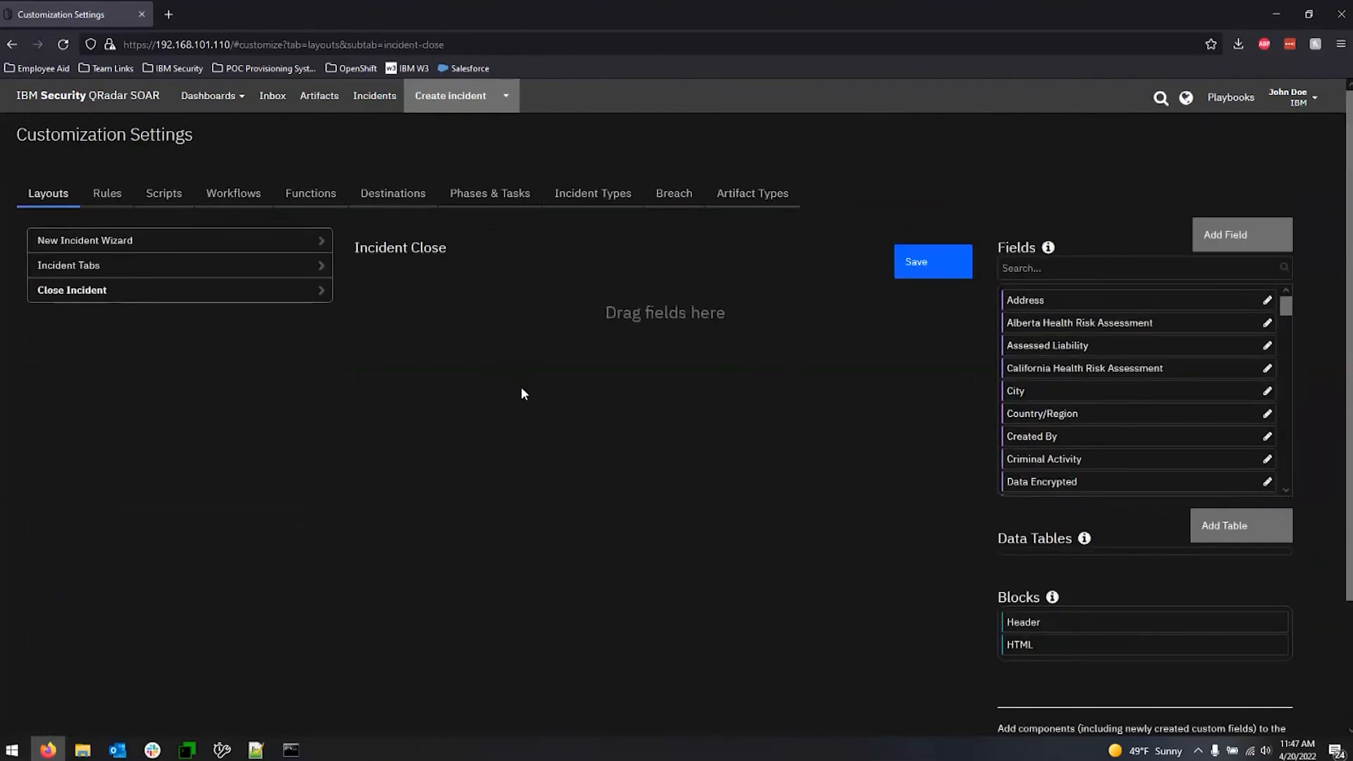
Open the incidents list in a new browser tab.
right_click(366, 99)
click(388, 113)
click(181, 14)
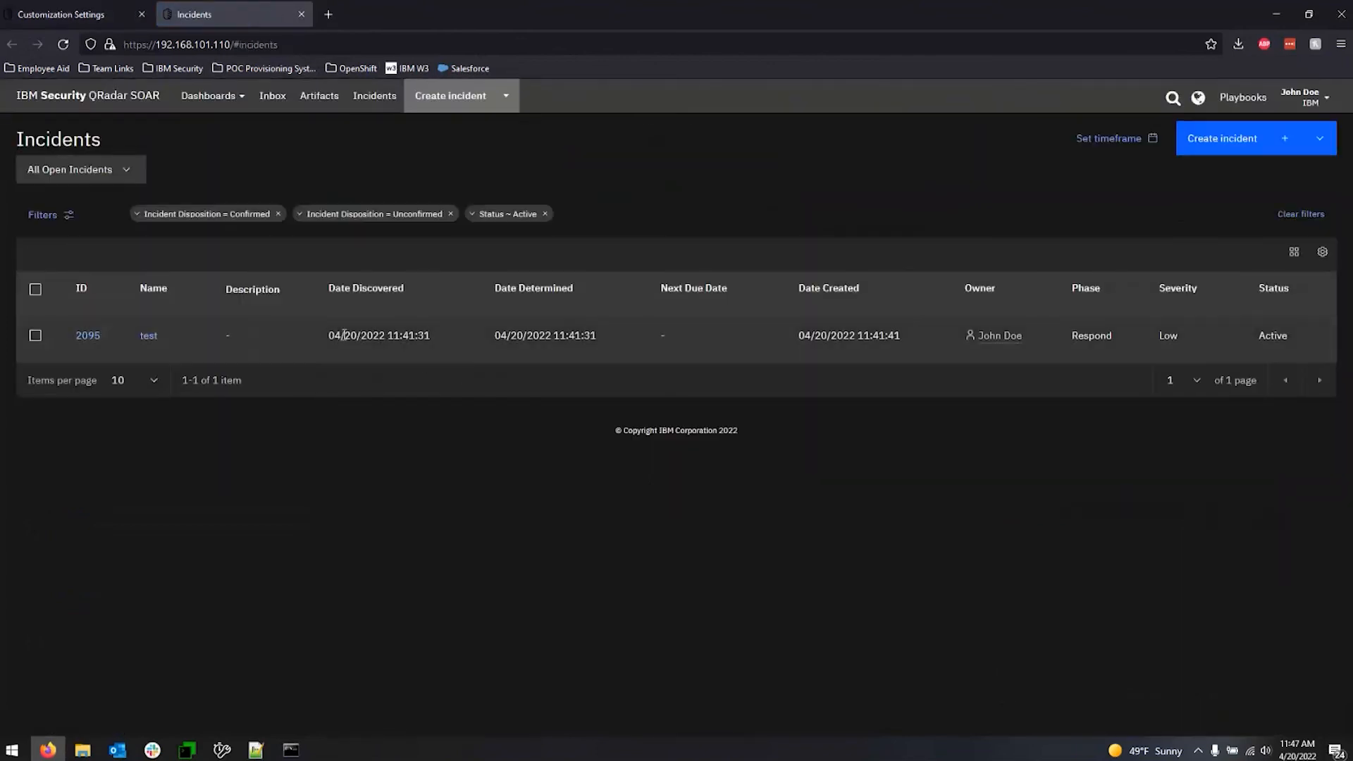
Open the test incident, preview the Close Incident confirmation, and cancel closing it.
click(84, 335)
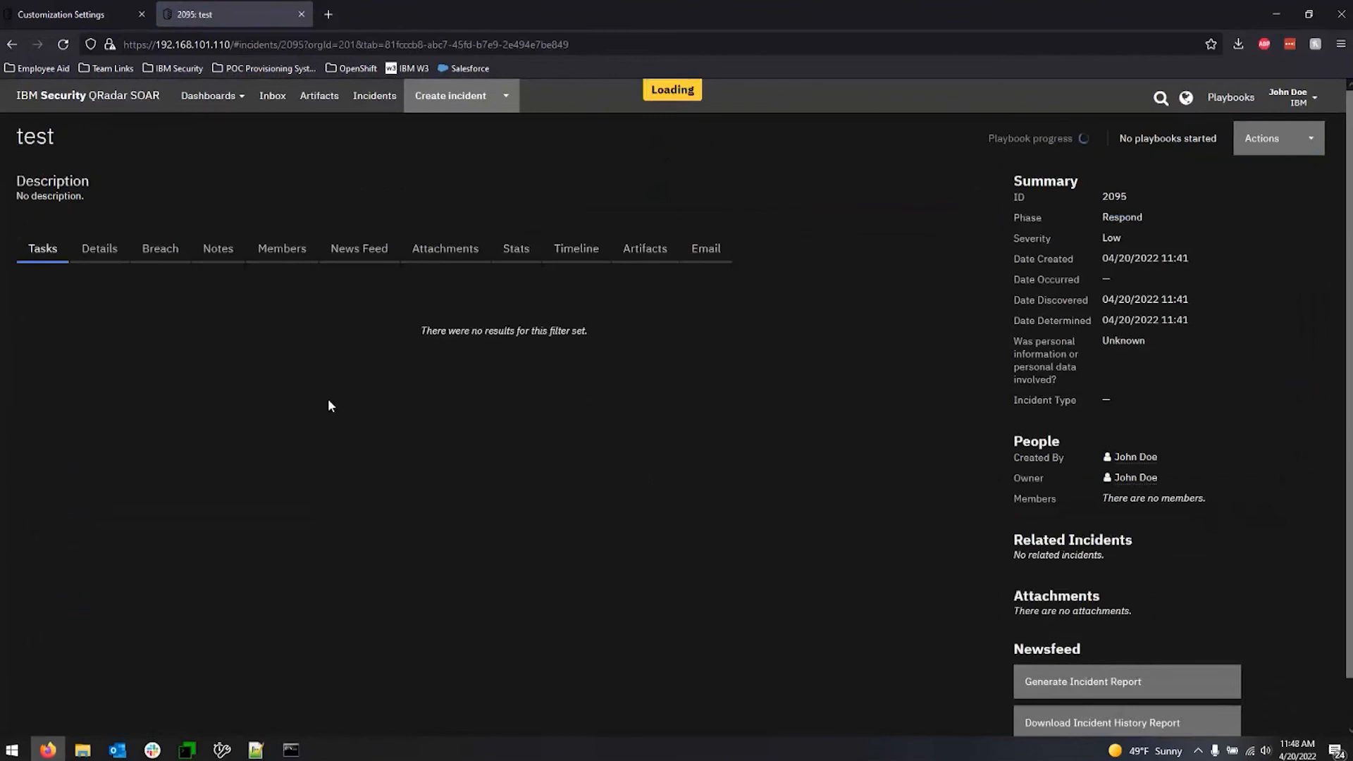
click(1306, 142)
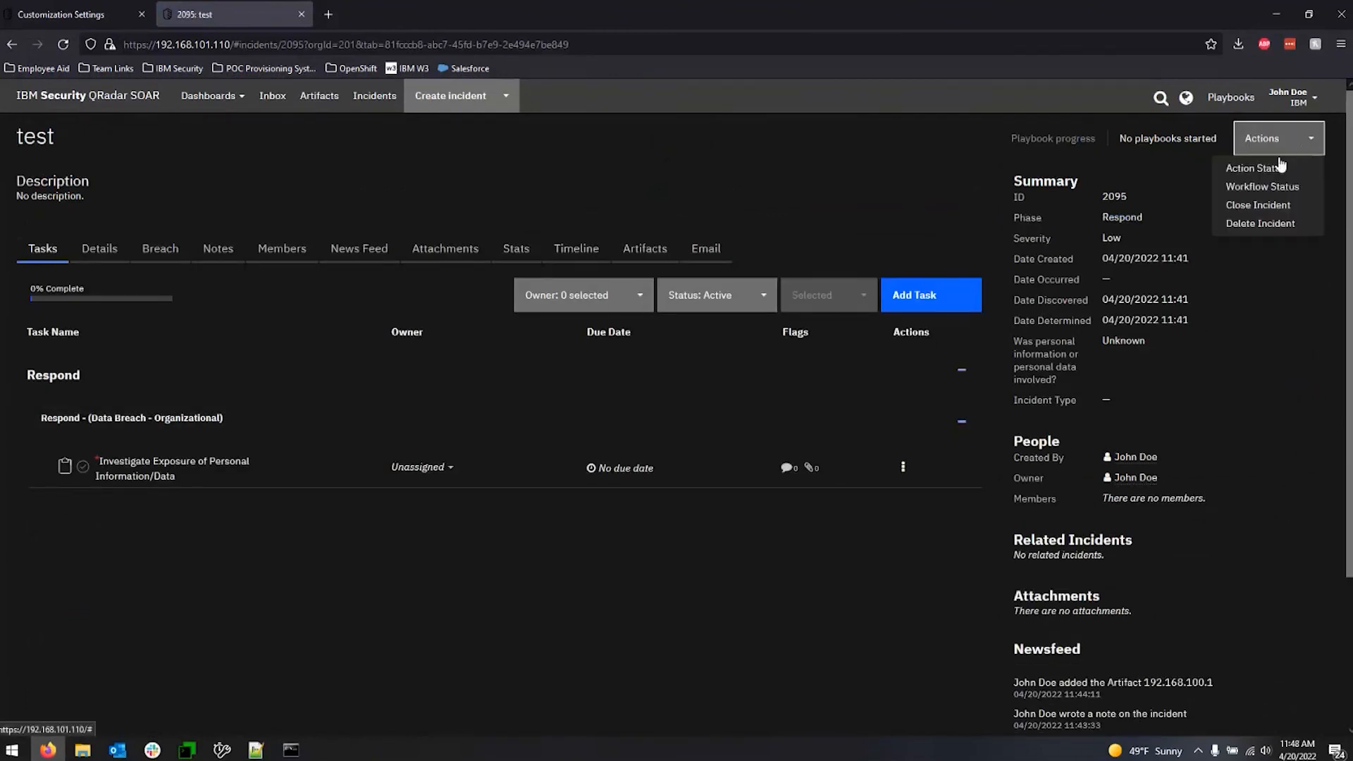
click(1259, 207)
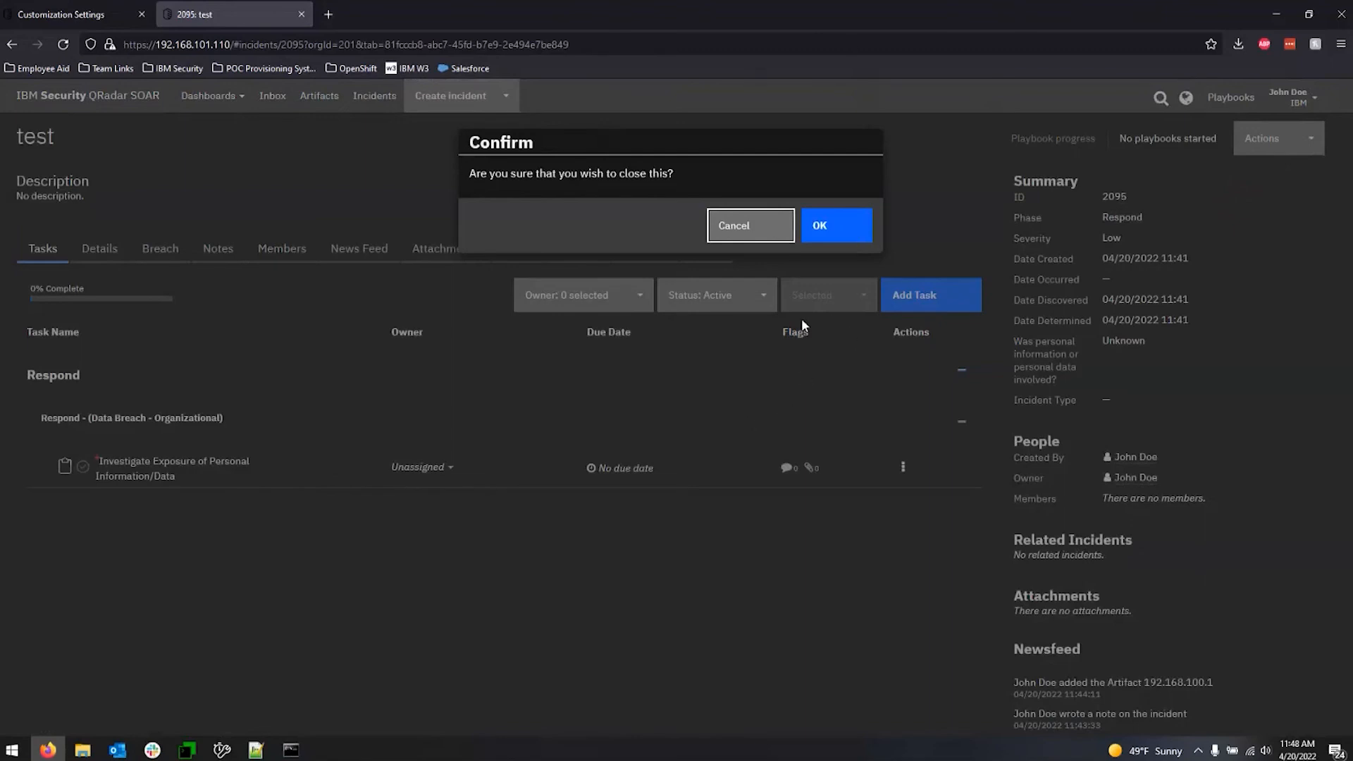
click(759, 238)
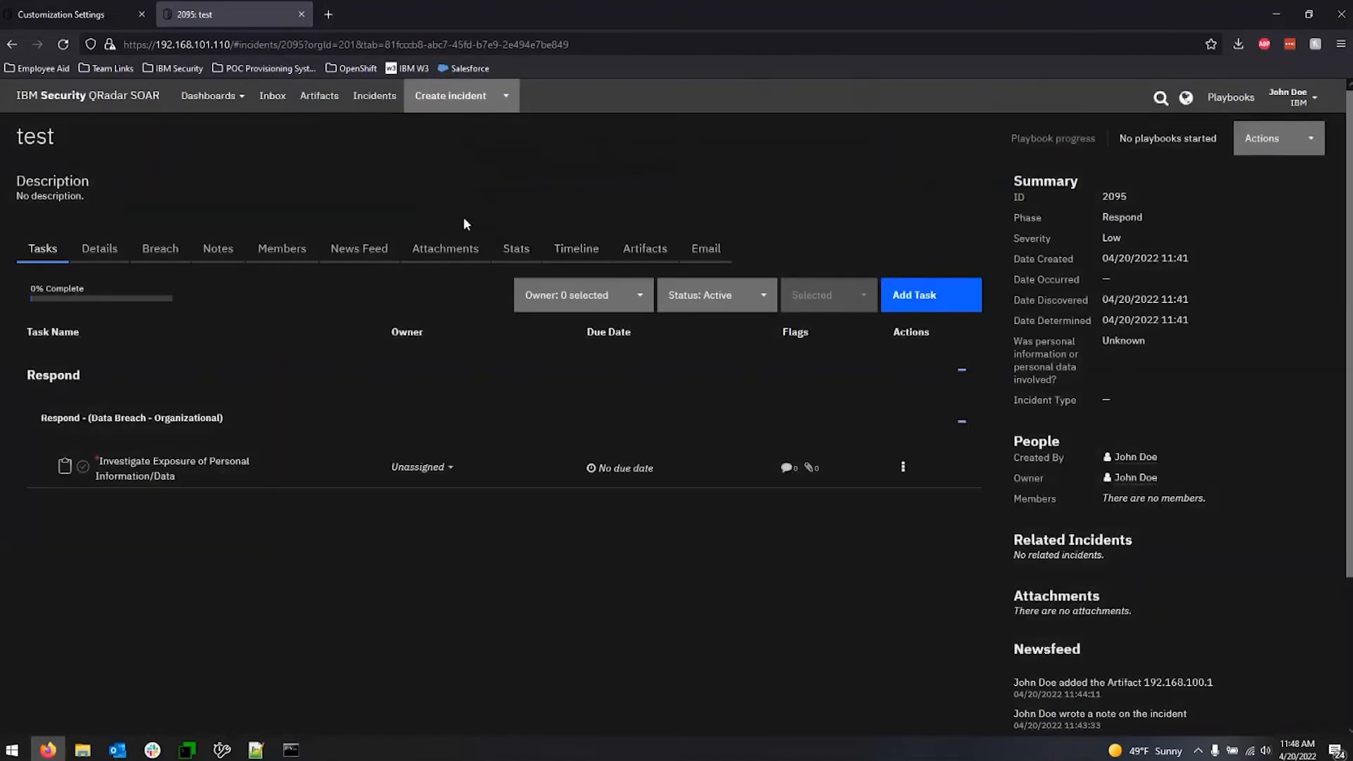
Return to the customization settings browser tab and open the Apps section of the administrator settings.
click(95, 20)
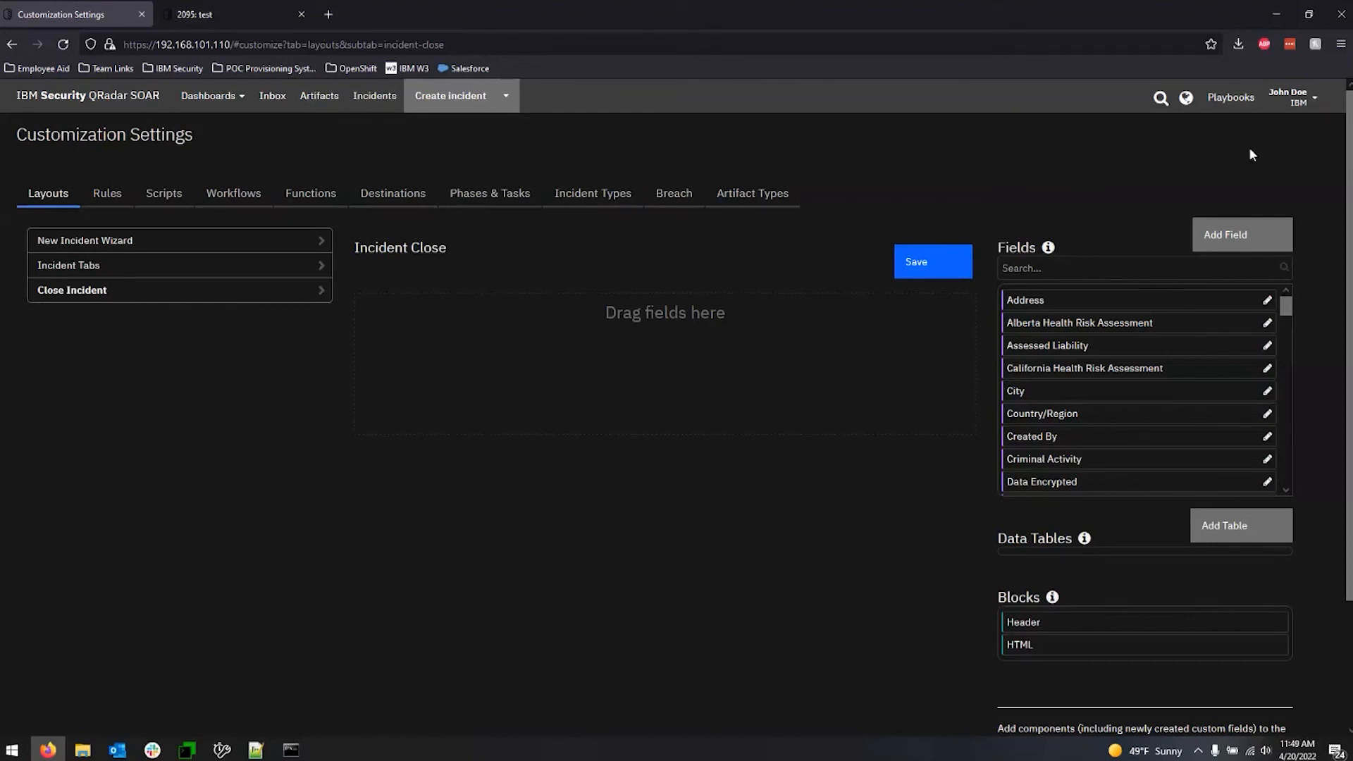
click(1291, 97)
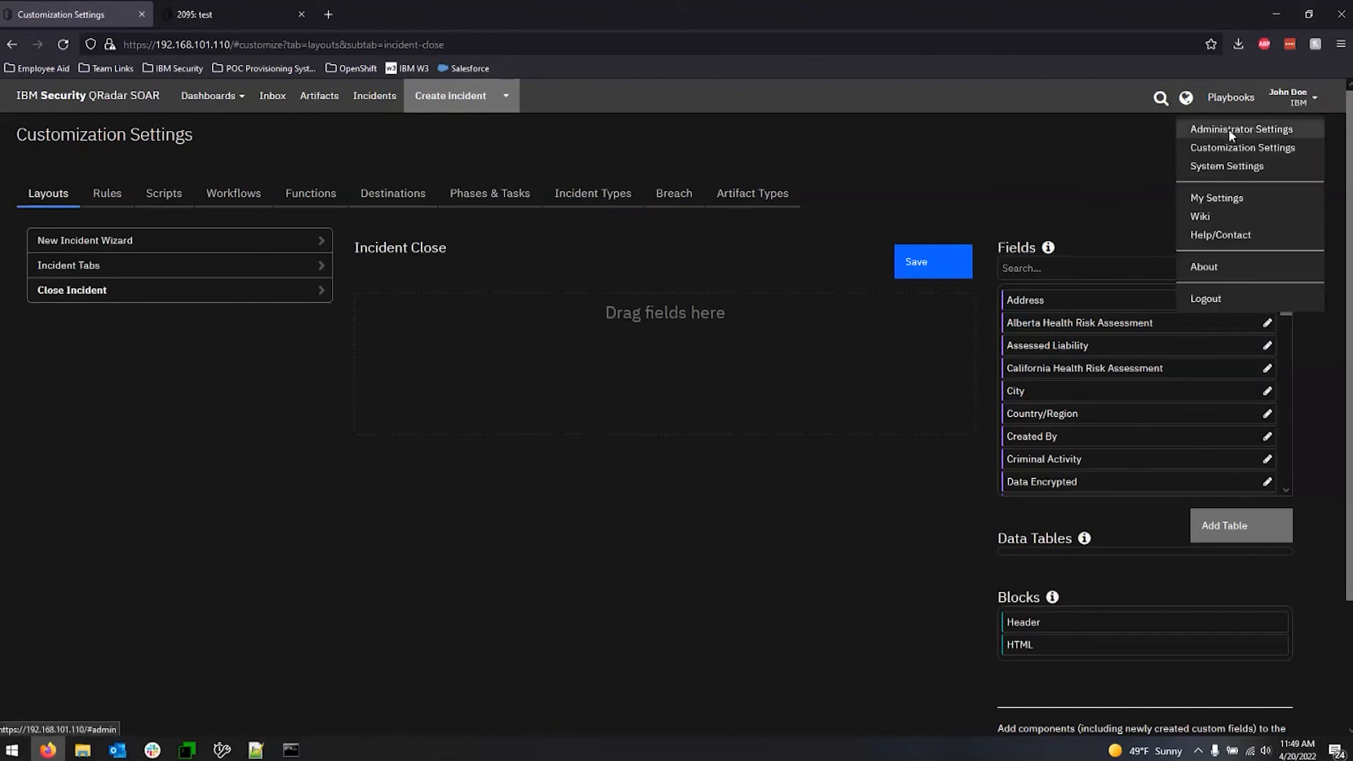
click(1229, 131)
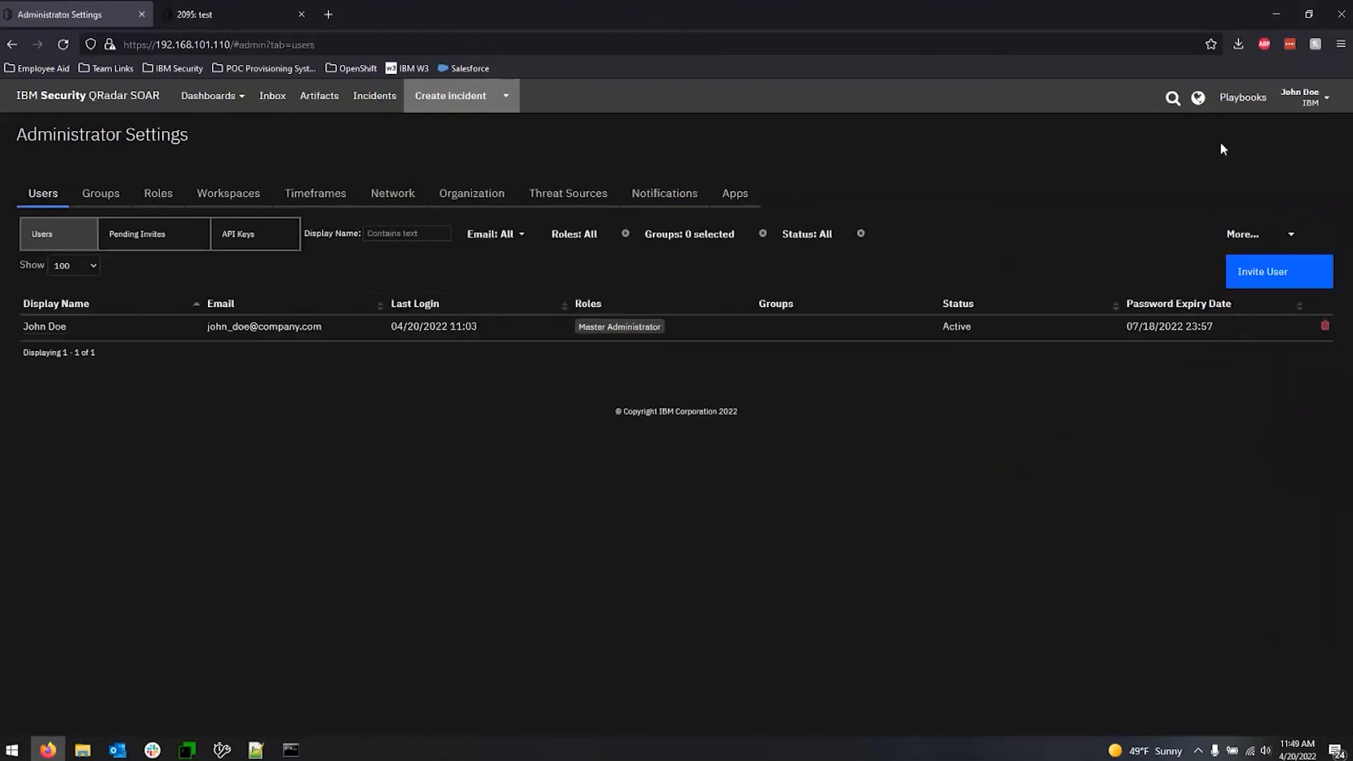
click(735, 194)
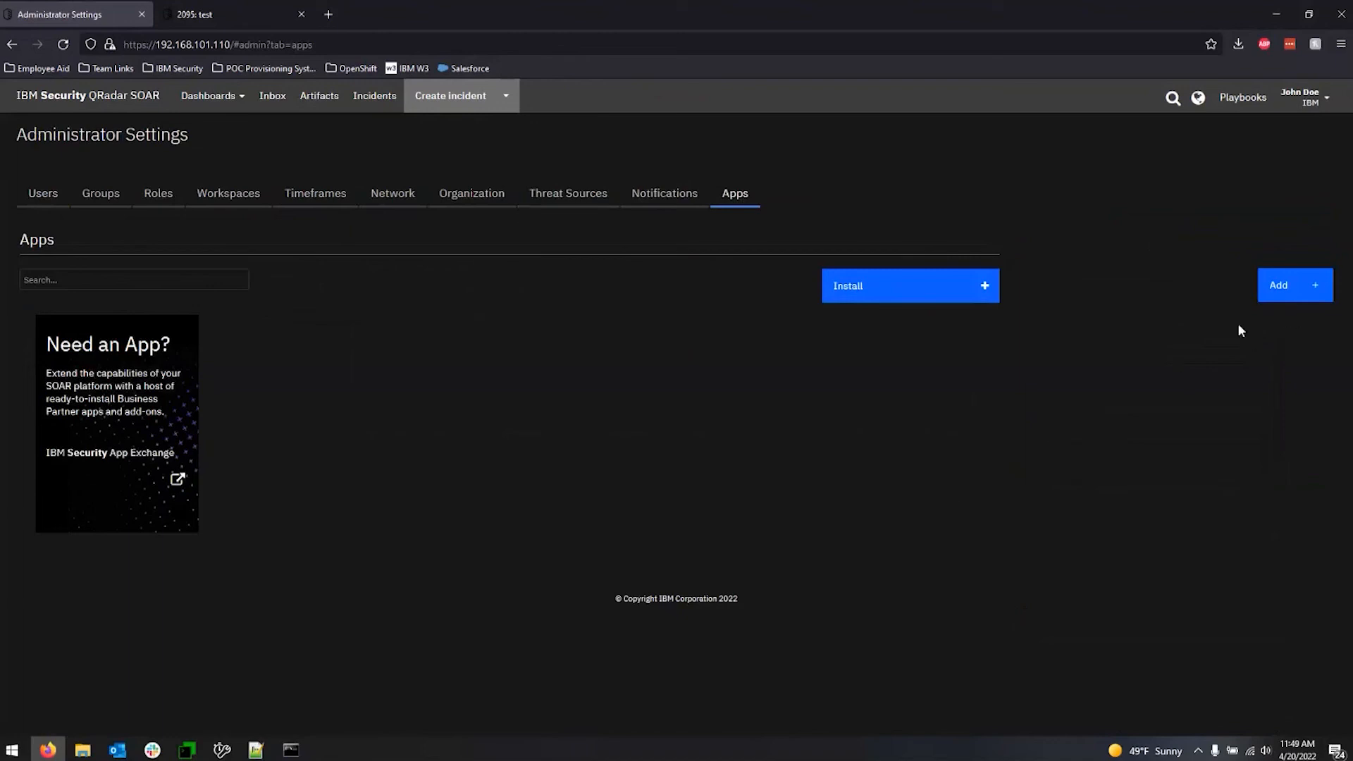
Add an App Host named IBM Apps without a description and copy its generated pairing code.
click(1311, 288)
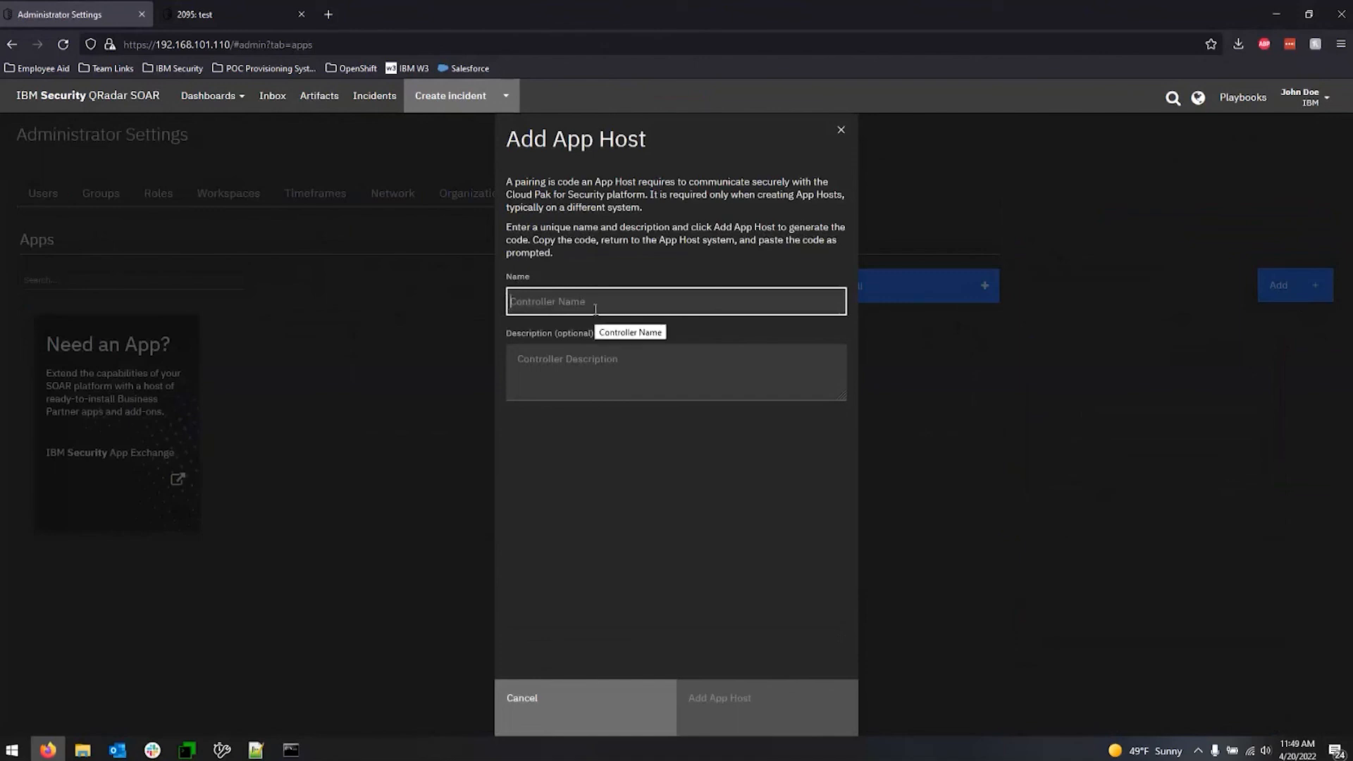
text(IBM Apps)
click(615, 378)
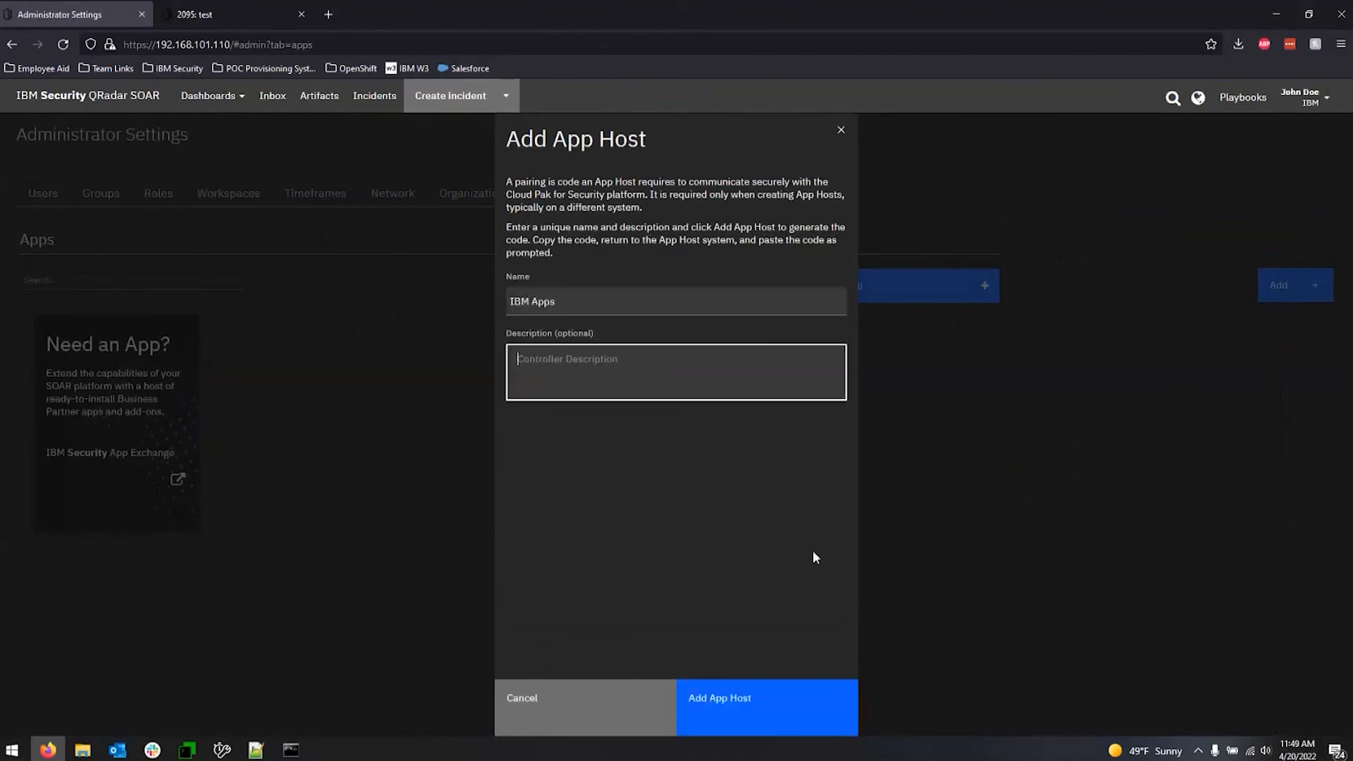
click(746, 700)
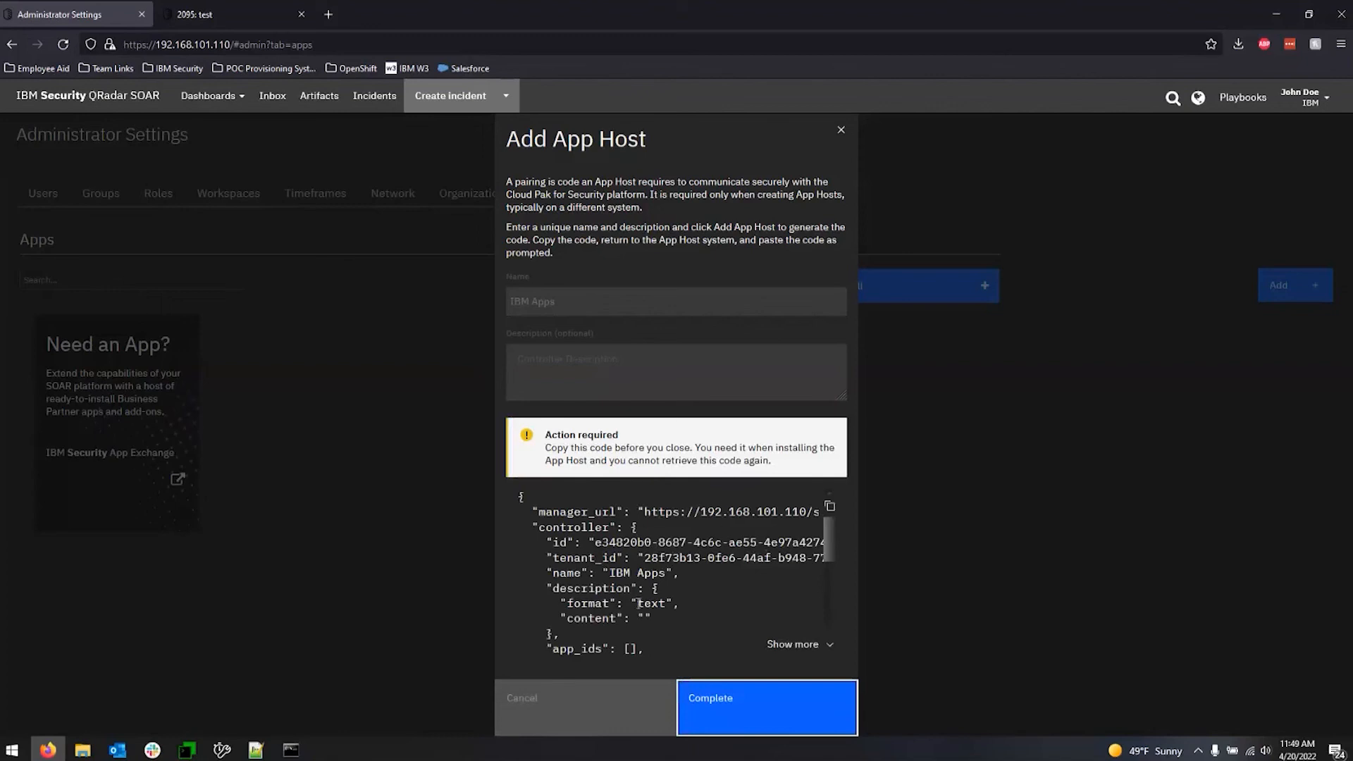
scroll(712, 562, down, 5)
click(828, 507)
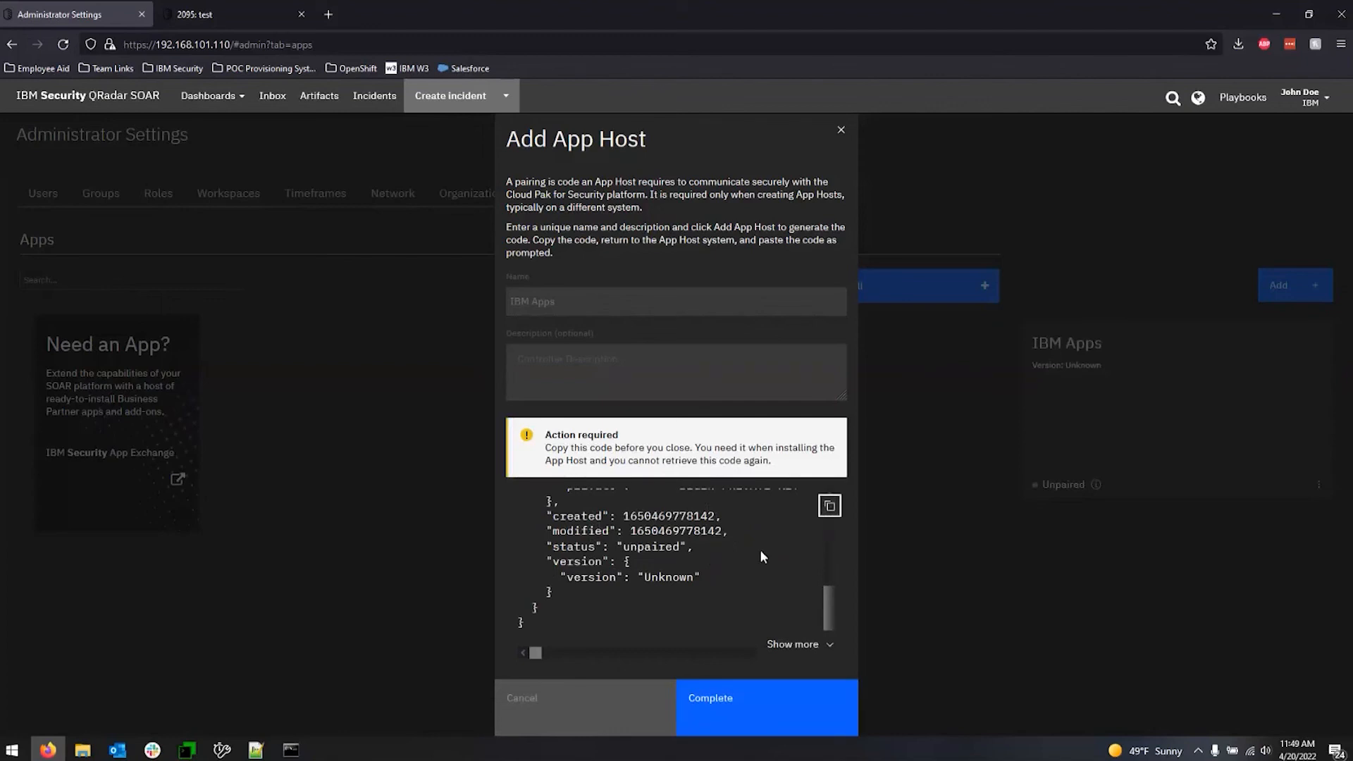
click(730, 698)
Switch to MTPuTTY, accept the App Host server's new host key, and log in with the account password.
key(alt+Tab)
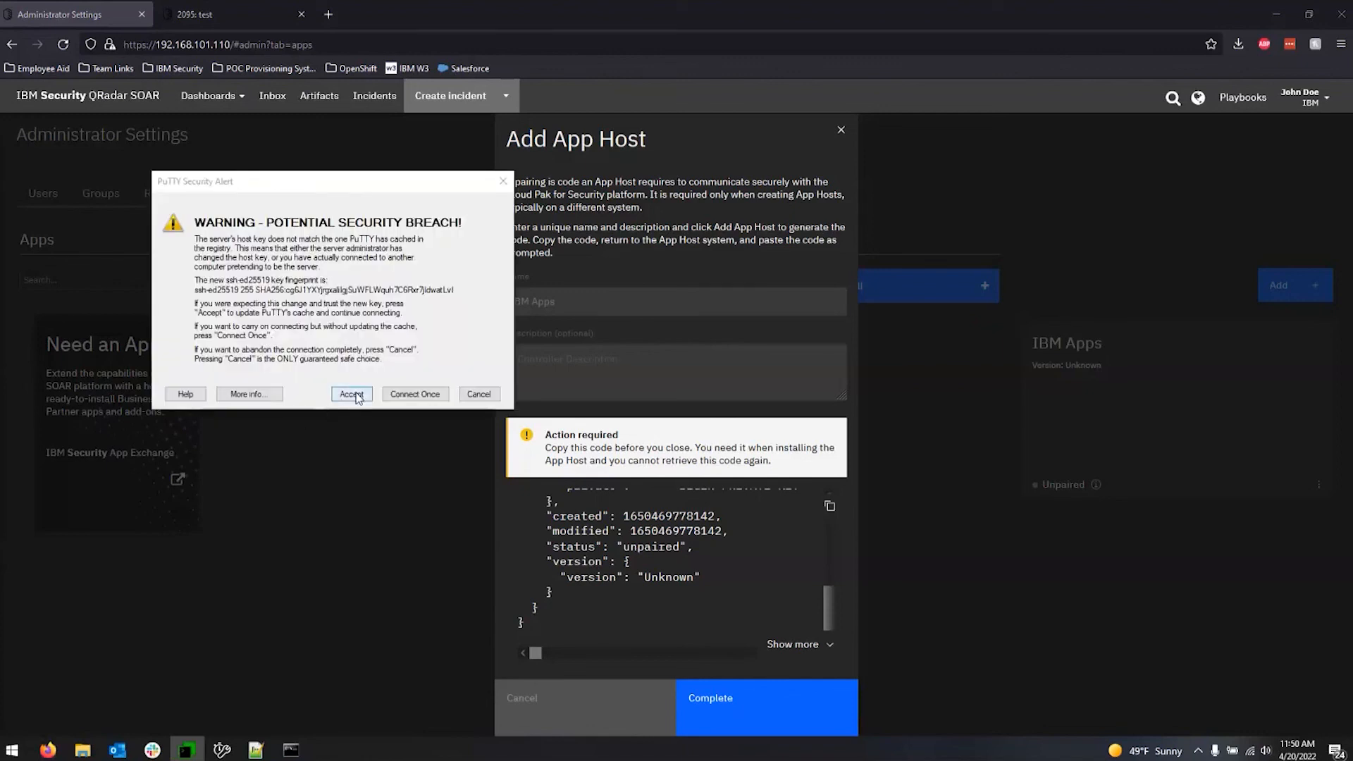
click(349, 389)
drag(2, 159, 1120, 280)
drag(1352, 282, 1352, 282)
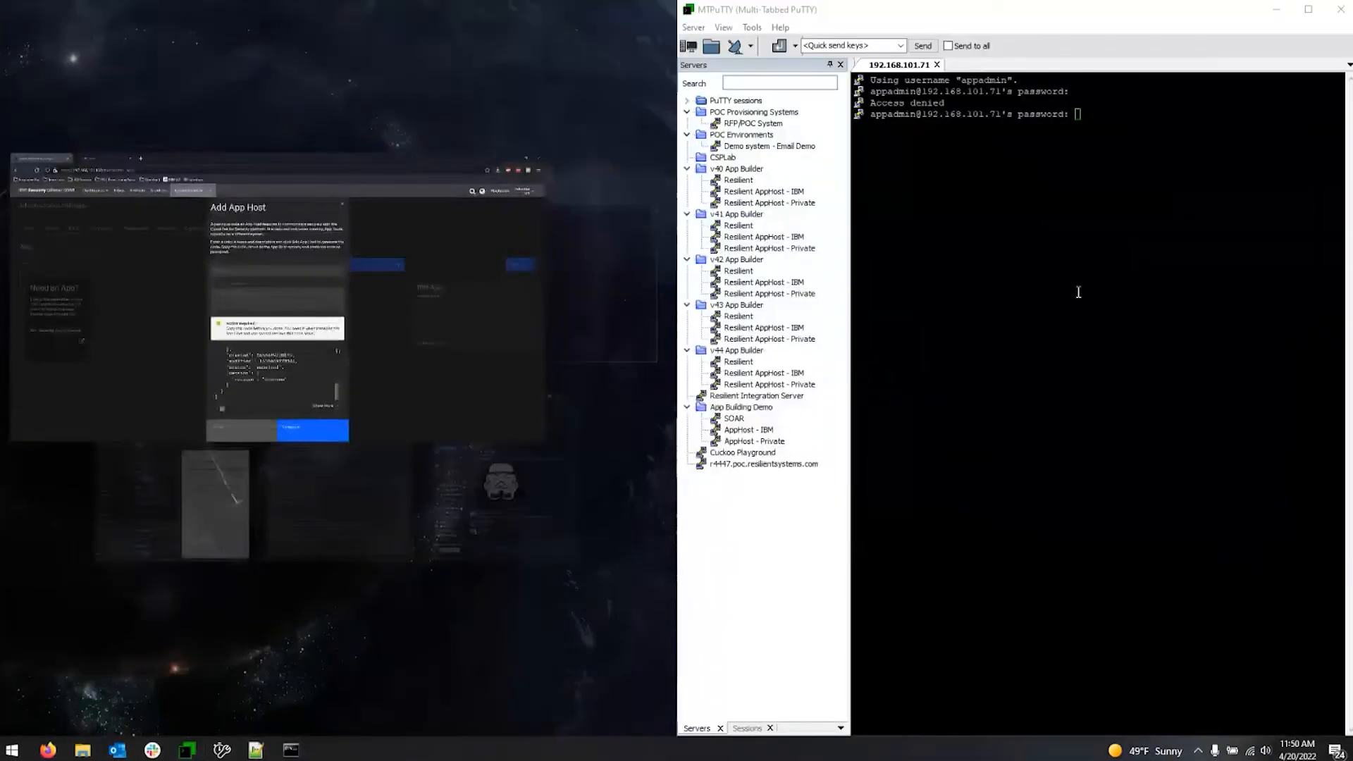
click(1075, 293)
key(Return)
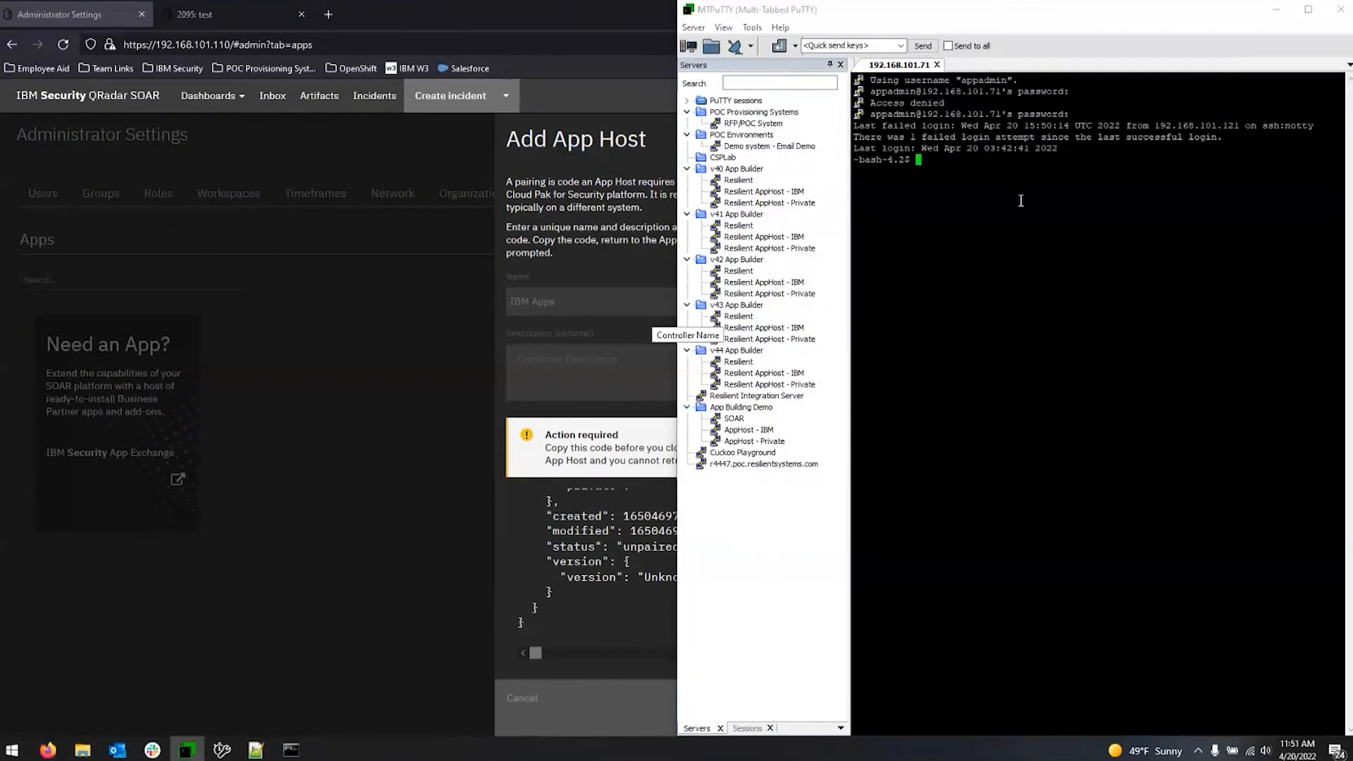
Run sudo manageAppHost install, enter the sudo password, and submit the copied pairing code.
text(sudo manageAppHost install)
key(Return)
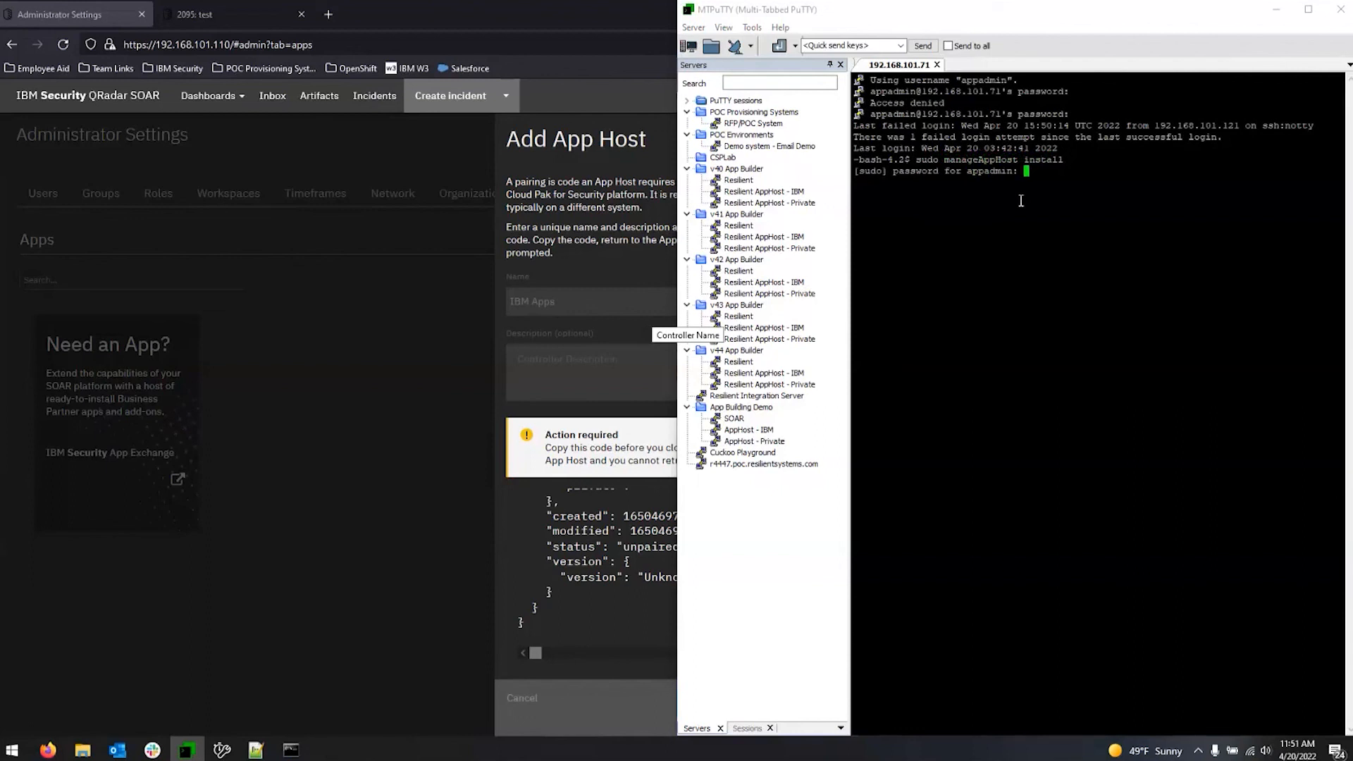
key(Return)
right_click(990, 189)
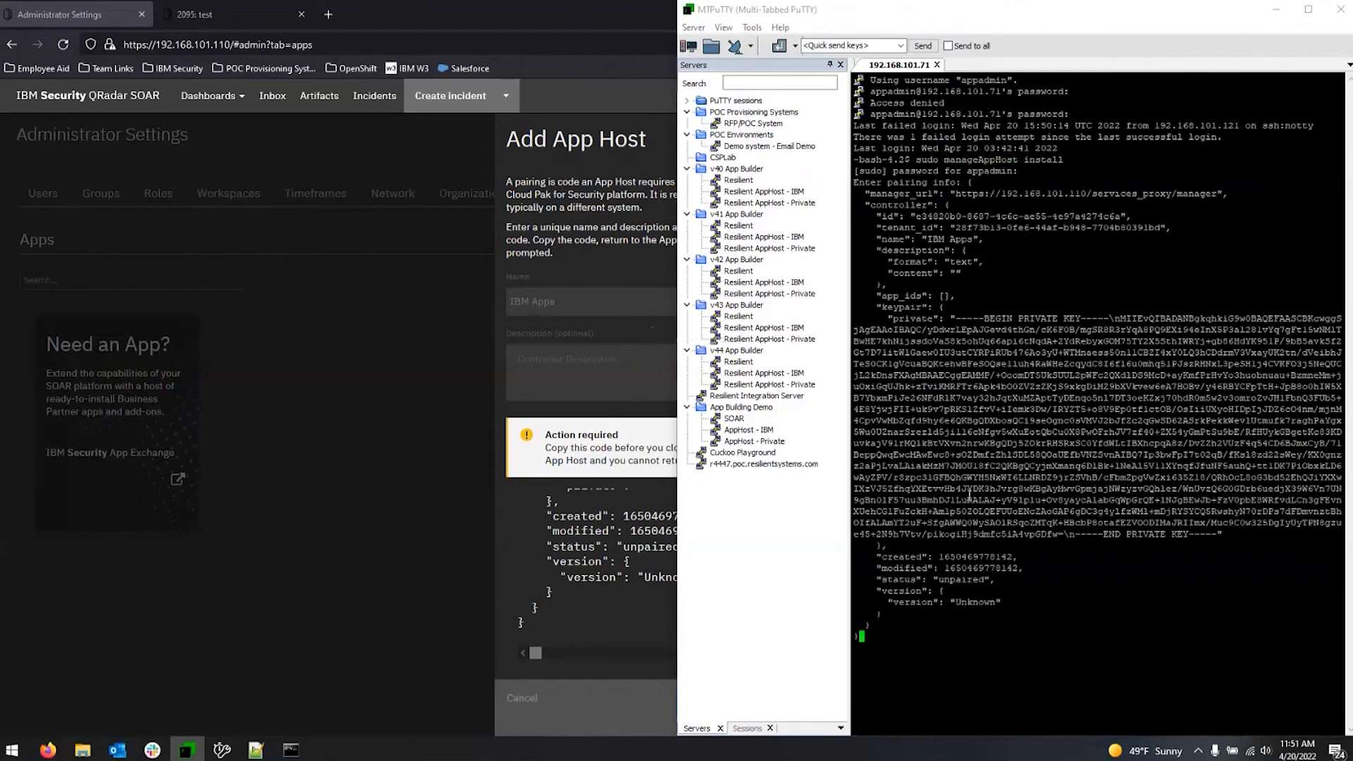
key(Return)
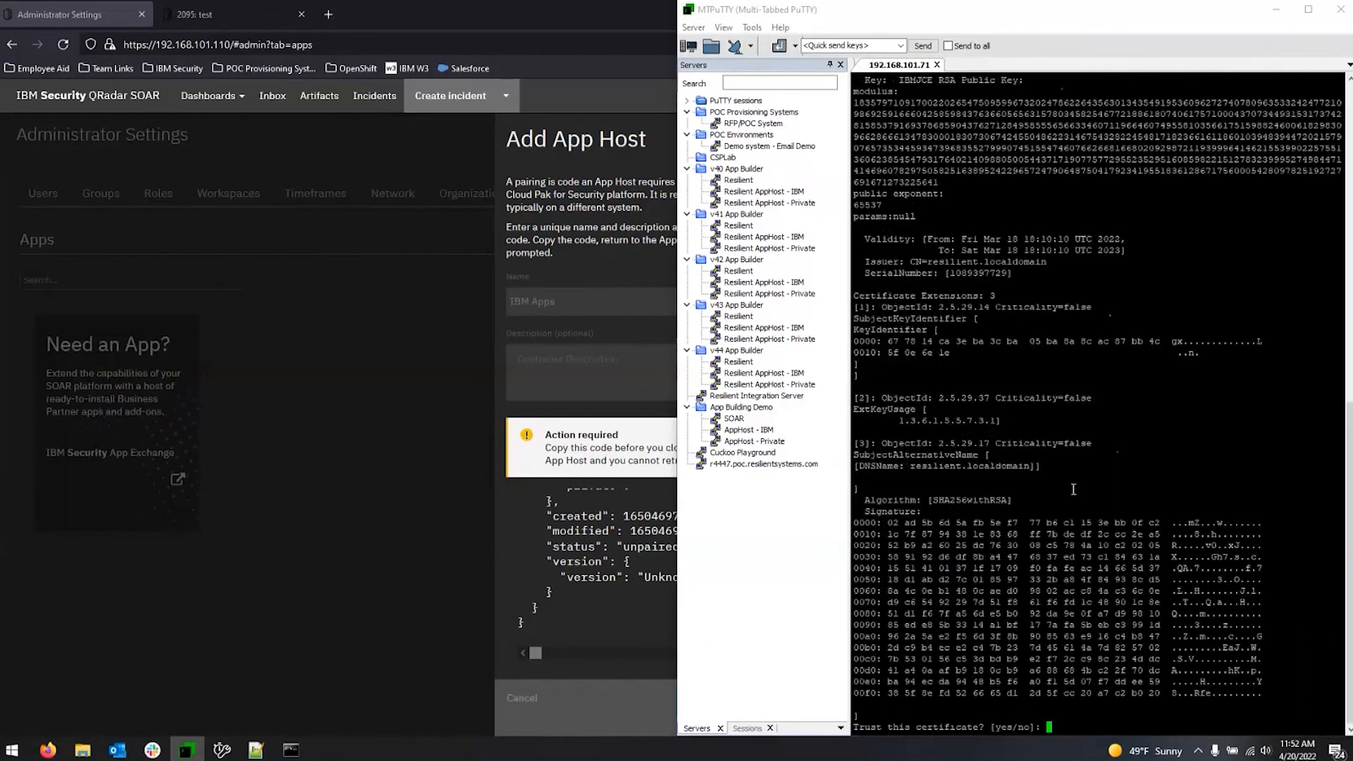
Trust the server certificate with yes, and complete the Add App Host dialog in the QRadar SOAR browser window.
text(yes)
key(Return)
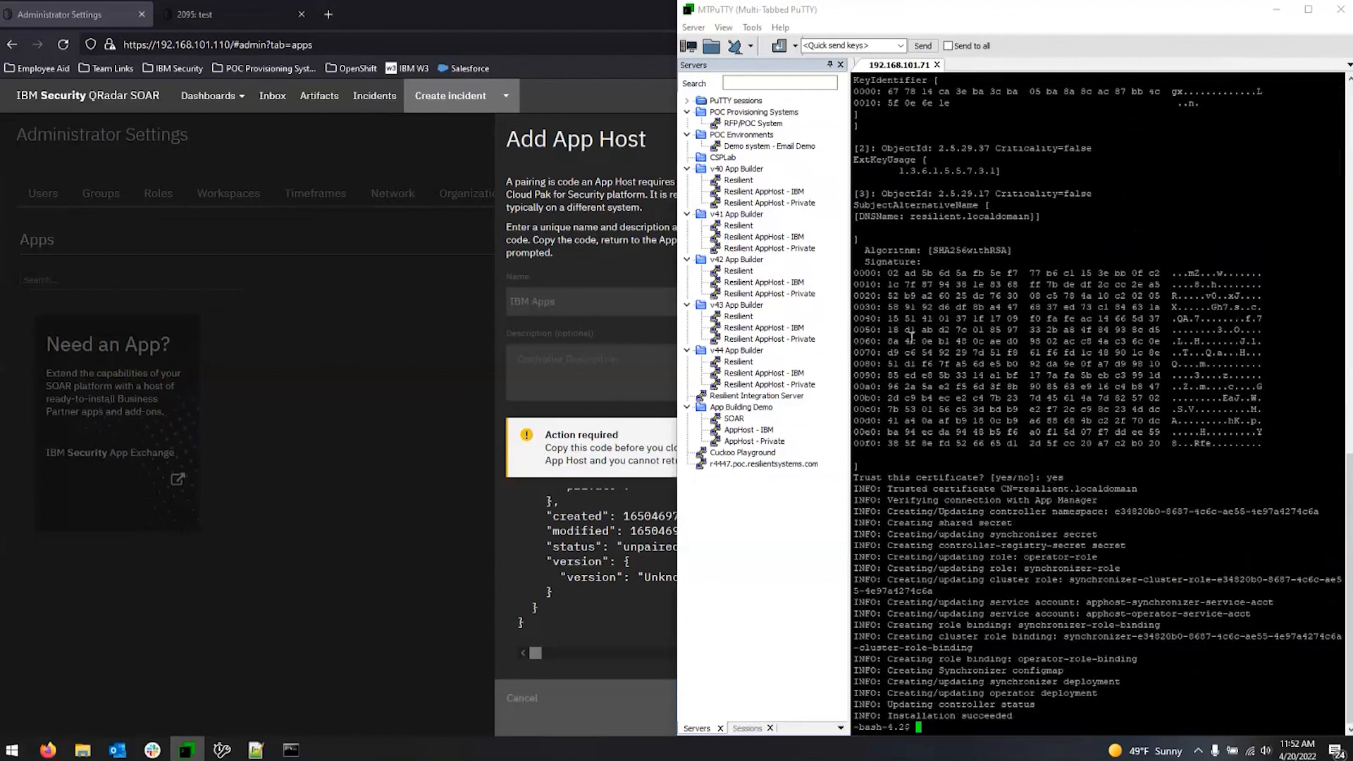
click(578, 218)
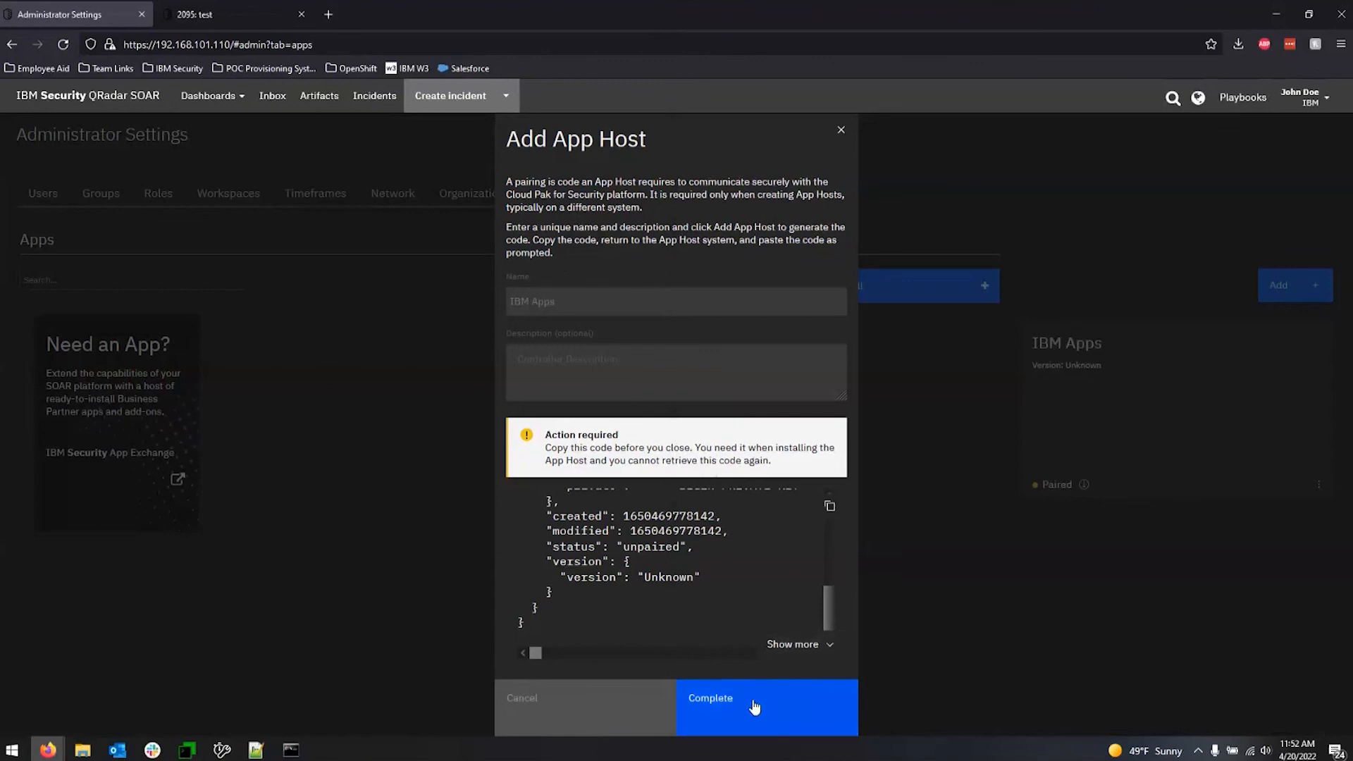
click(732, 701)
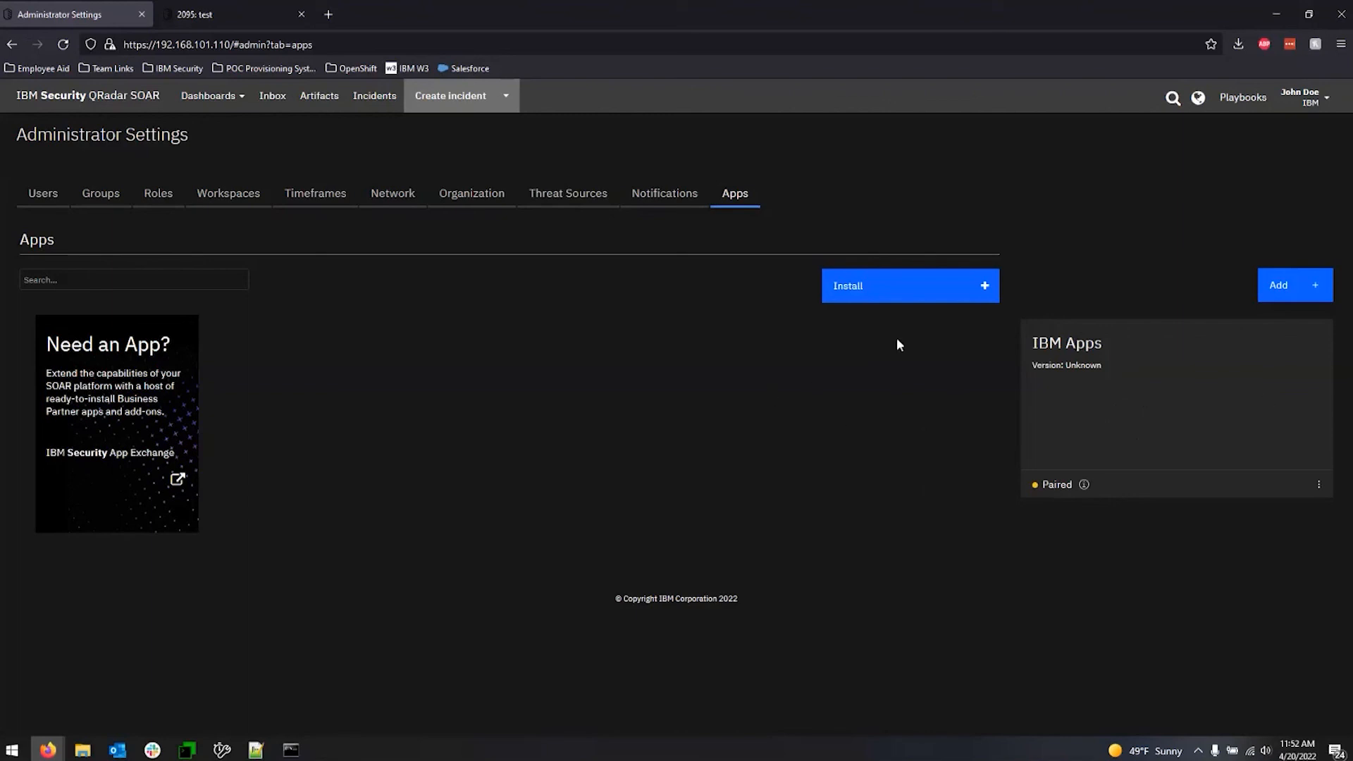
Start installing an app and select app-fn_geocoding-1.0.2.zip from Documents > Virtual Machines > 4. Resilient Apps.
click(985, 287)
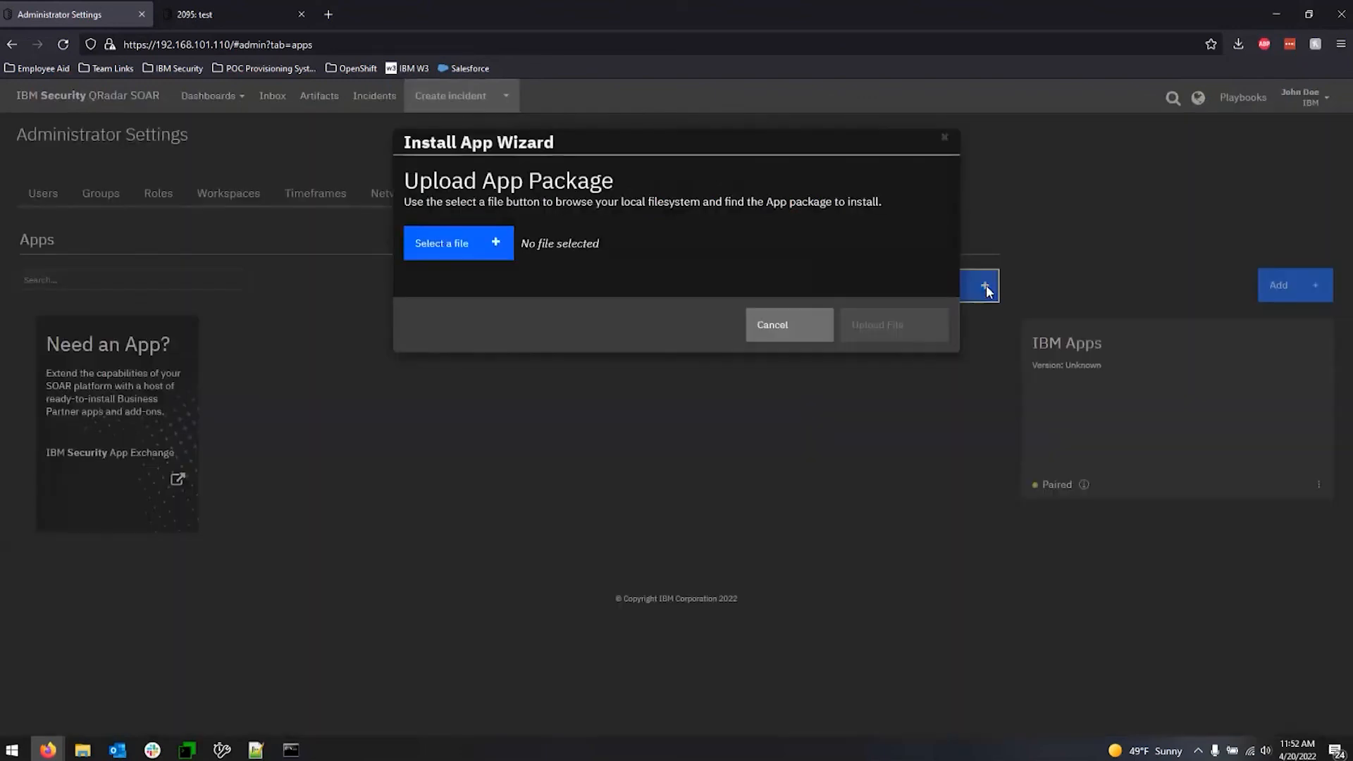
click(493, 246)
drag(103, 201, 105, 103)
click(59, 143)
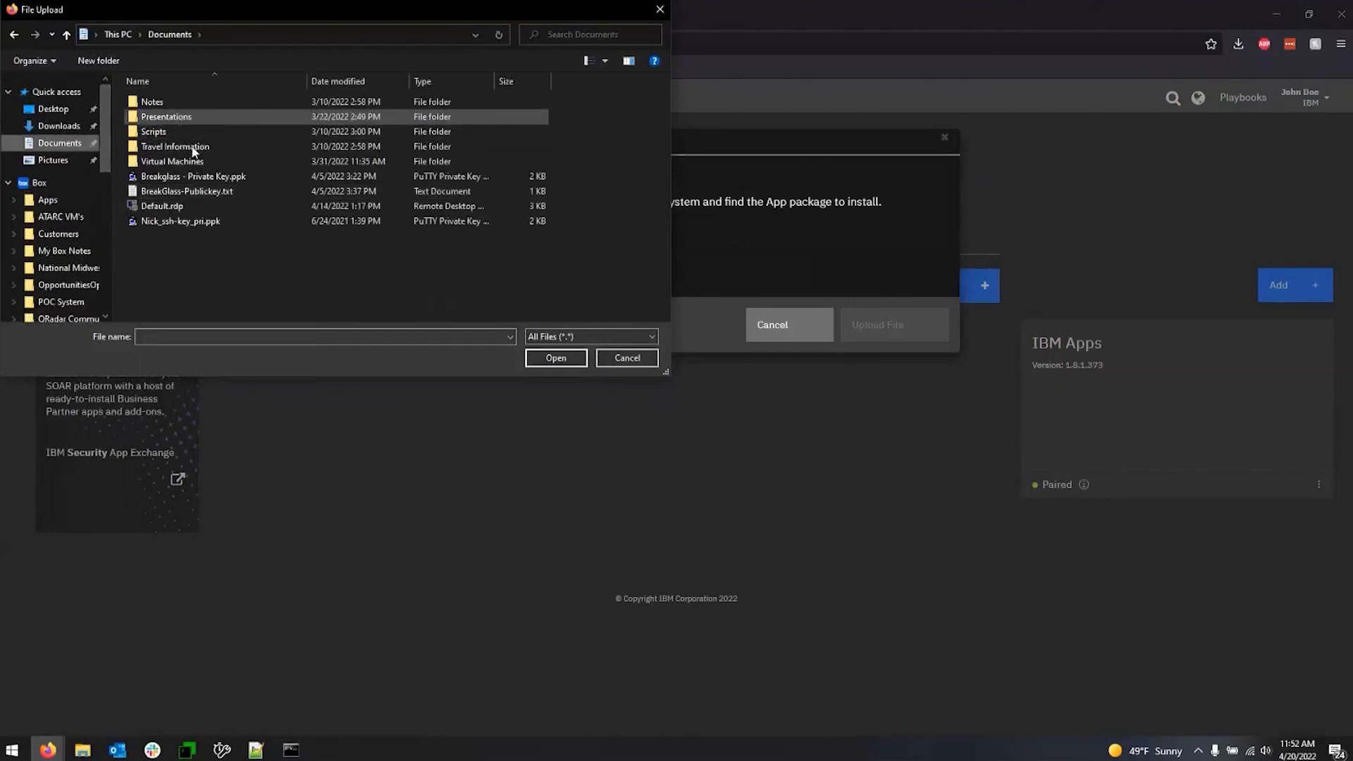
double_click(168, 160)
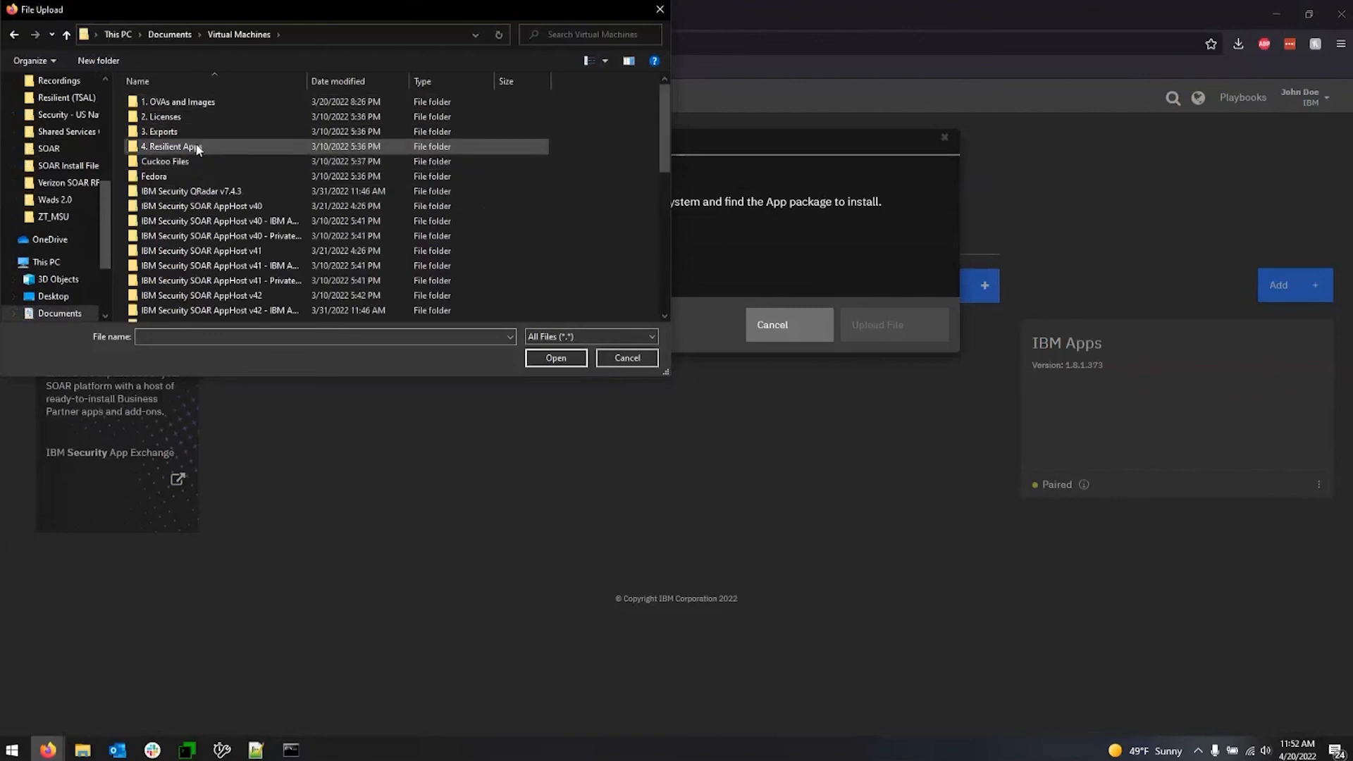
double_click(197, 149)
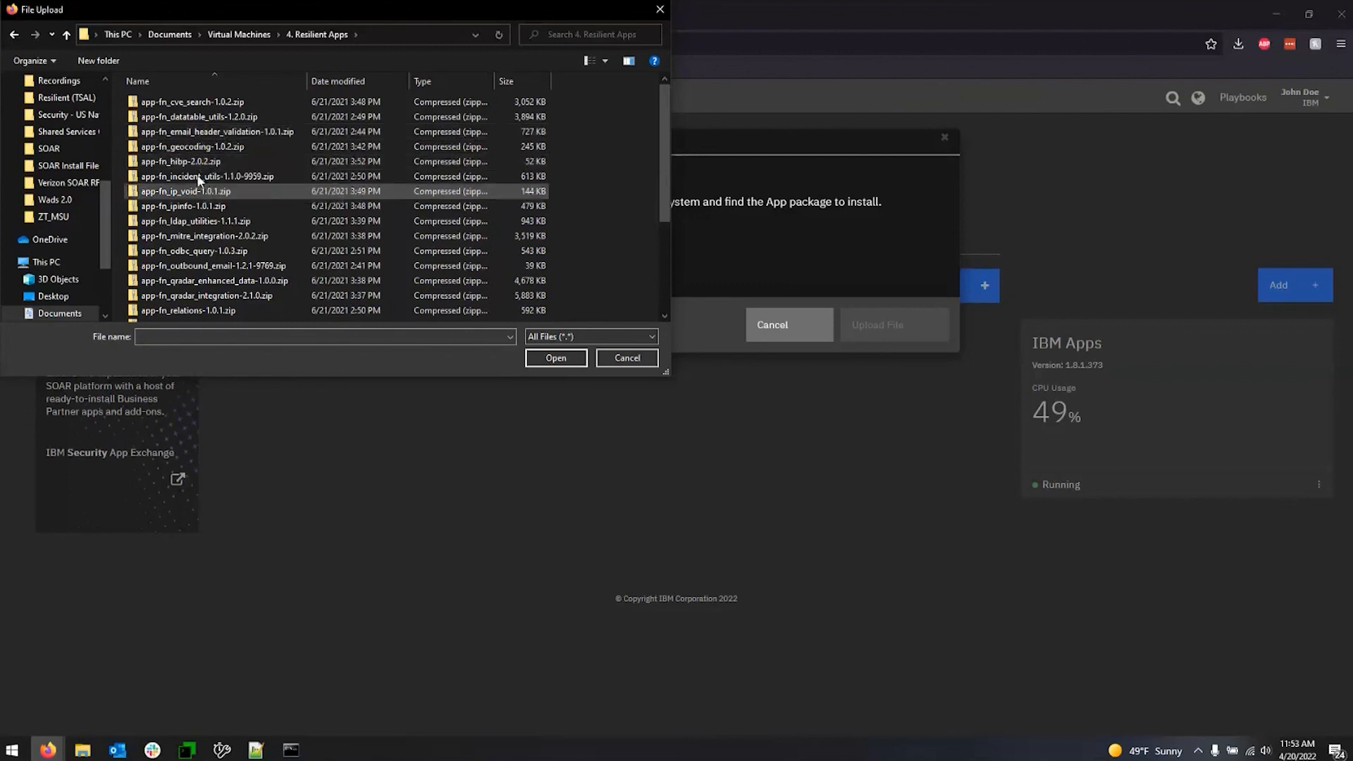
double_click(200, 147)
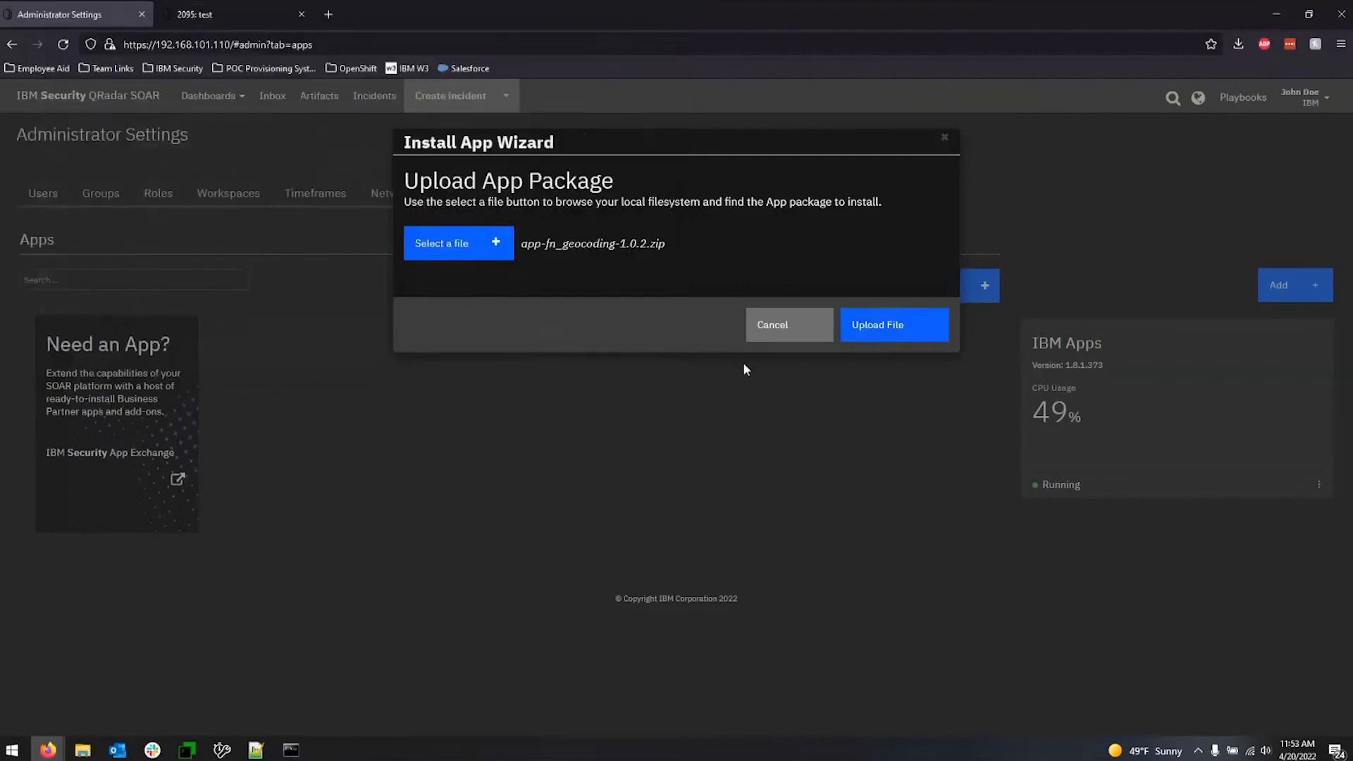
Upload the geocoding package, check its listed customizations, and install the app.
click(897, 340)
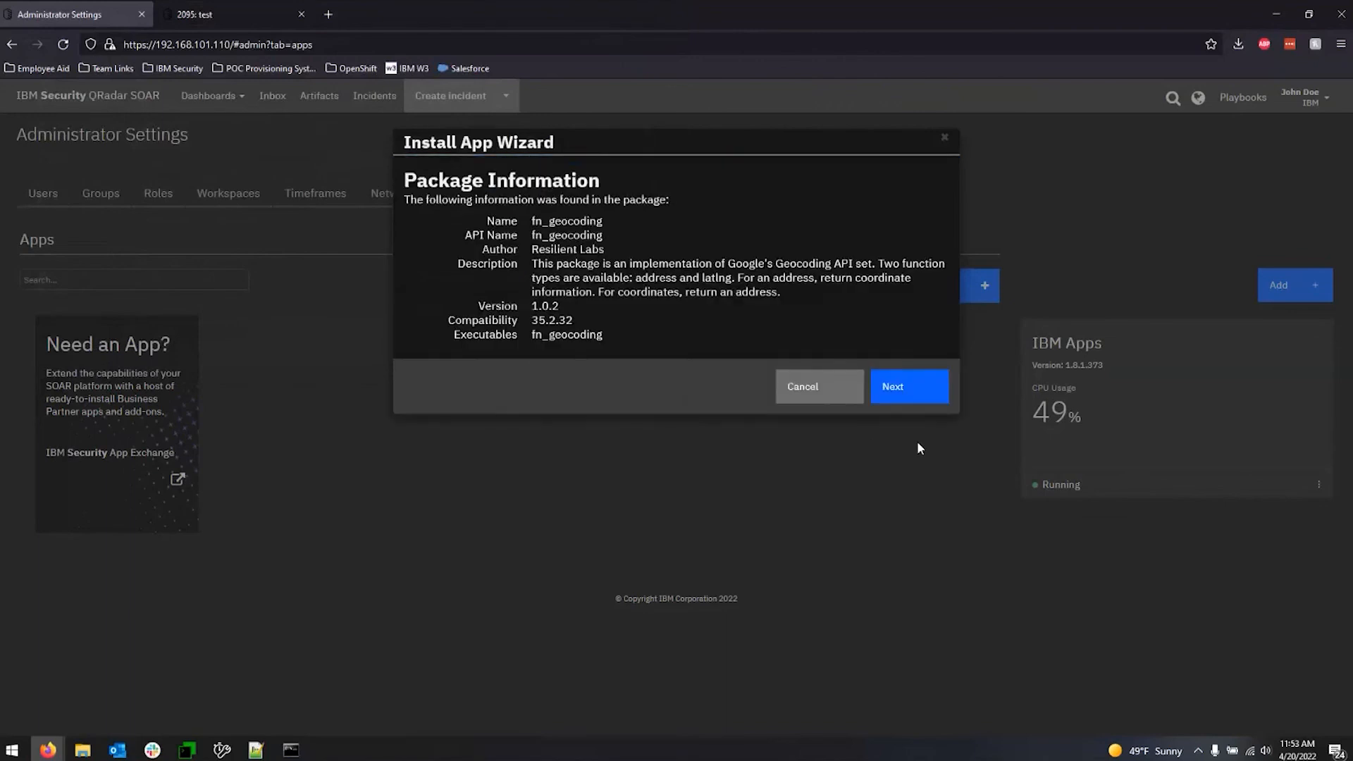
click(898, 388)
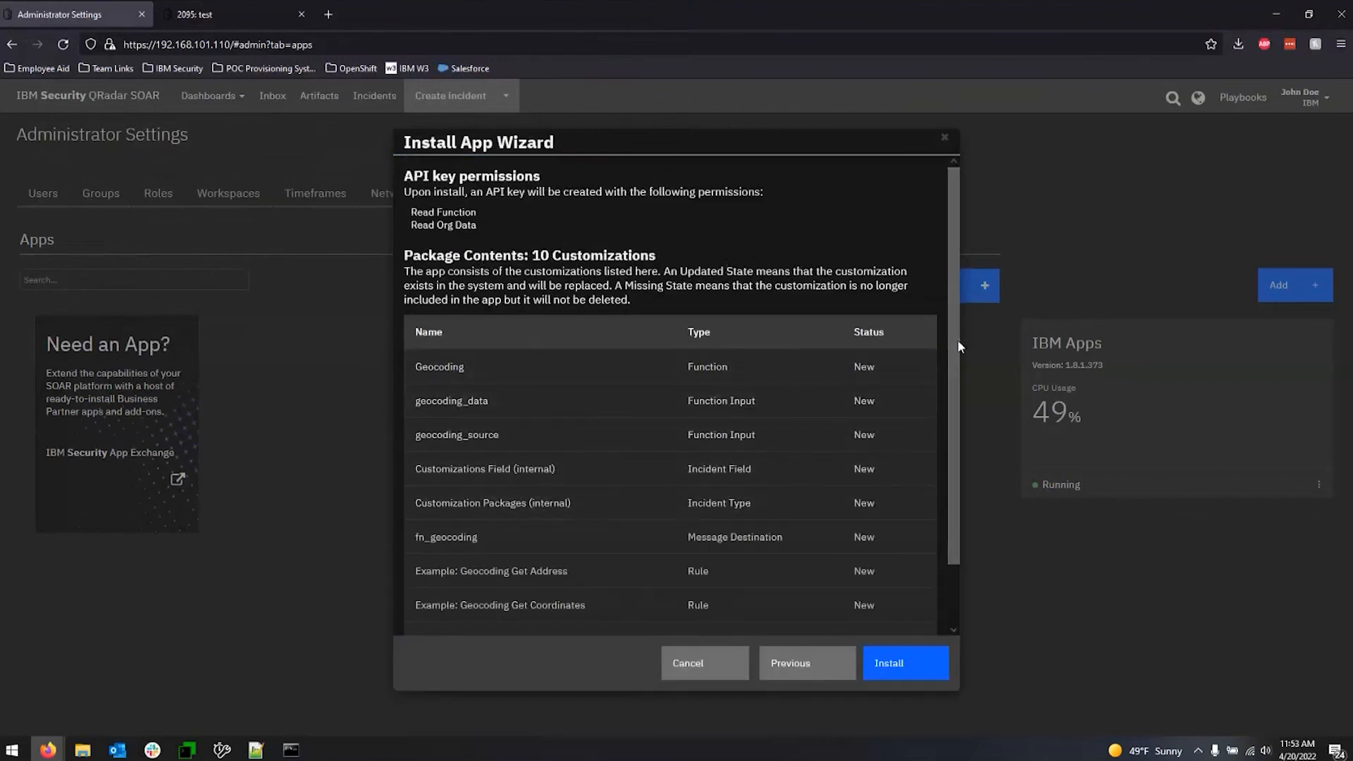
drag(958, 369, 953, 446)
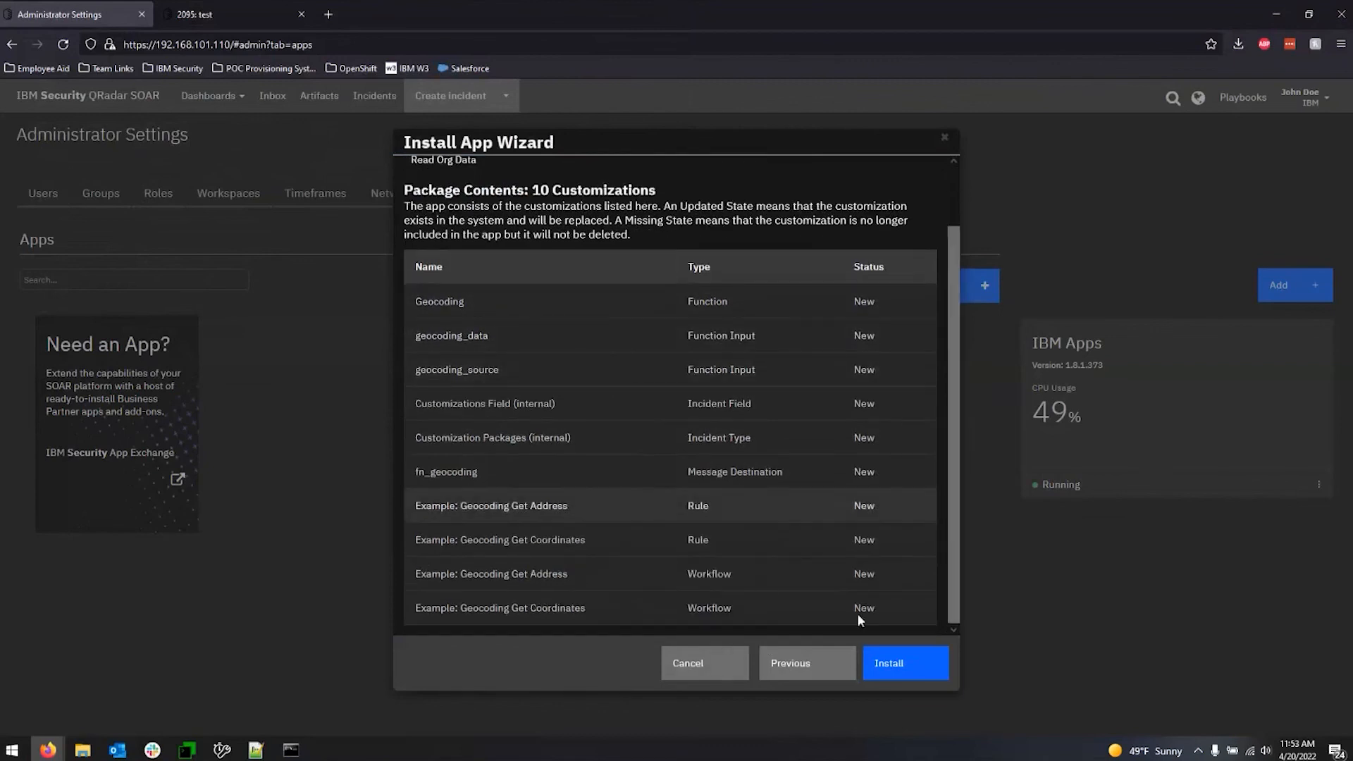
click(904, 672)
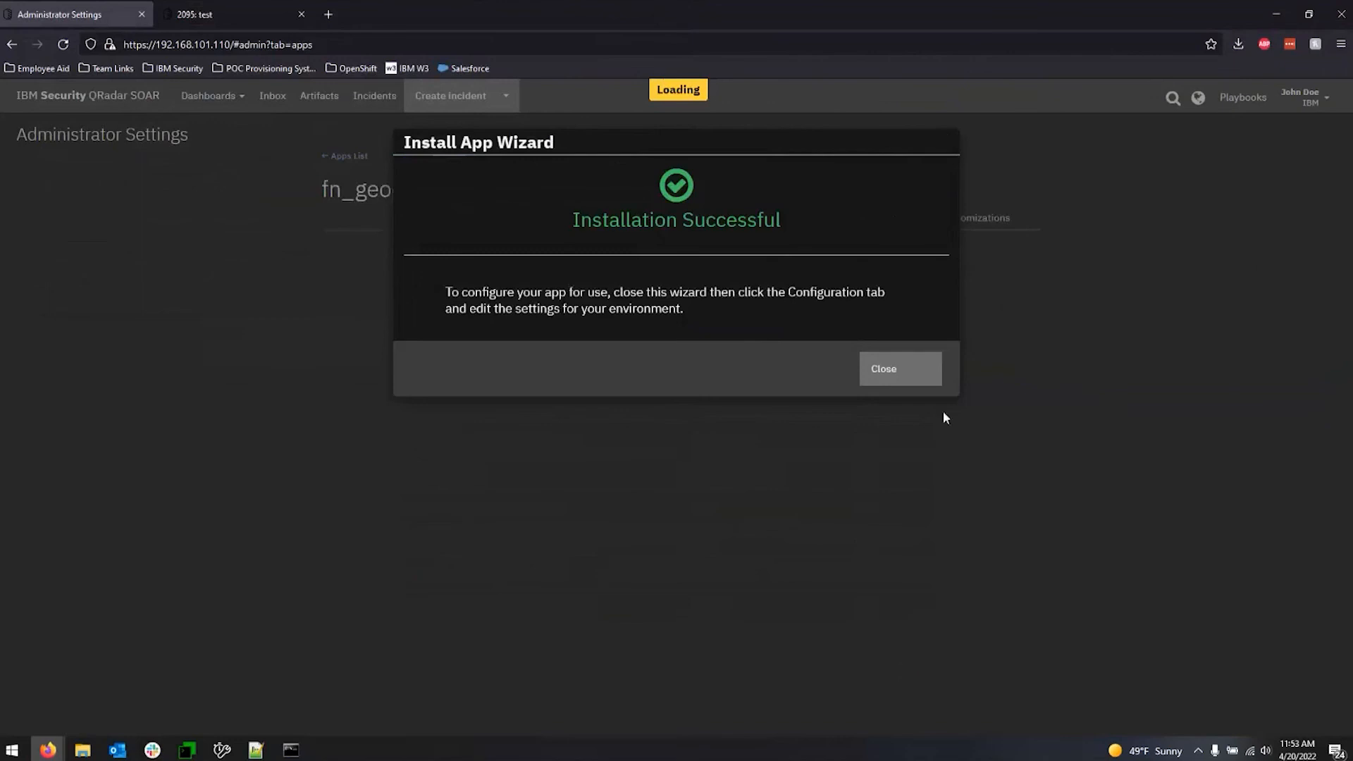
click(902, 370)
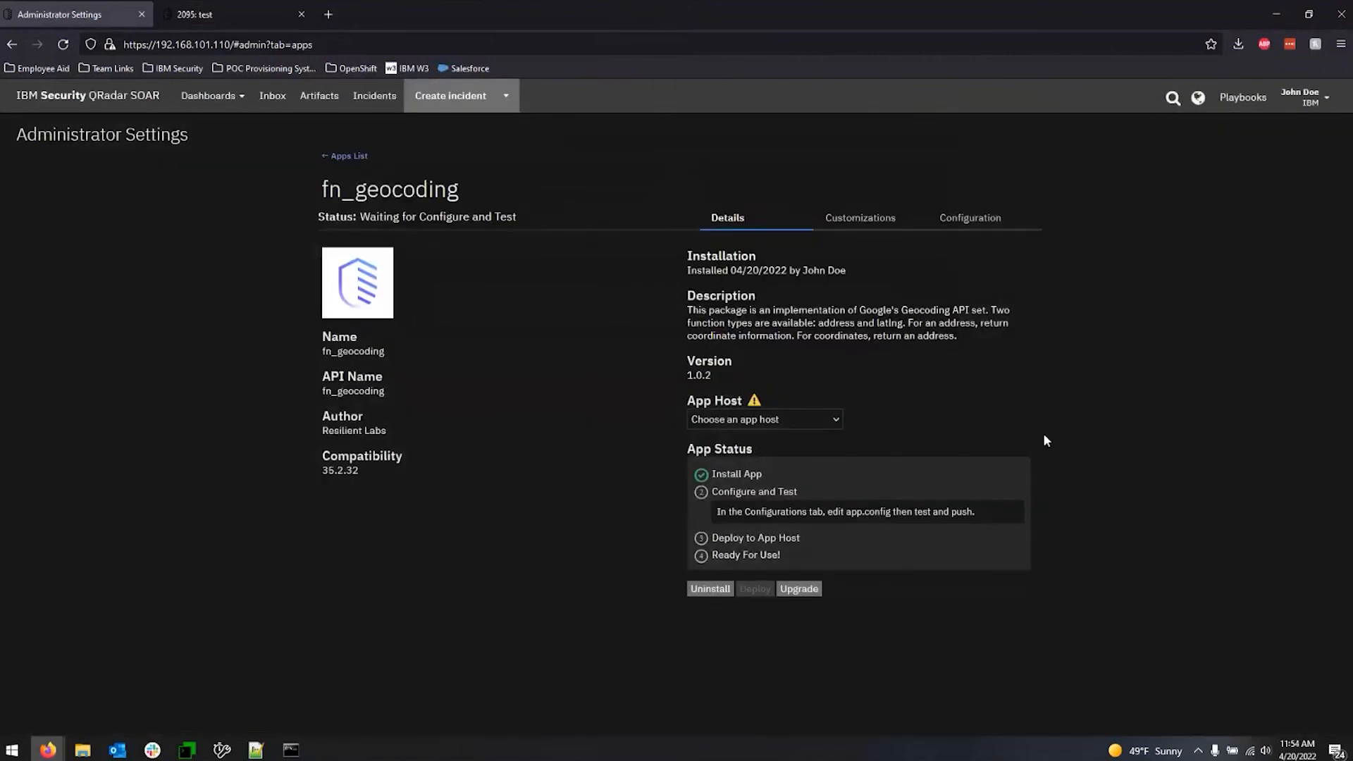
Review the fn_geocoding app's customizations and the file content of its app.config configuration file.
click(886, 220)
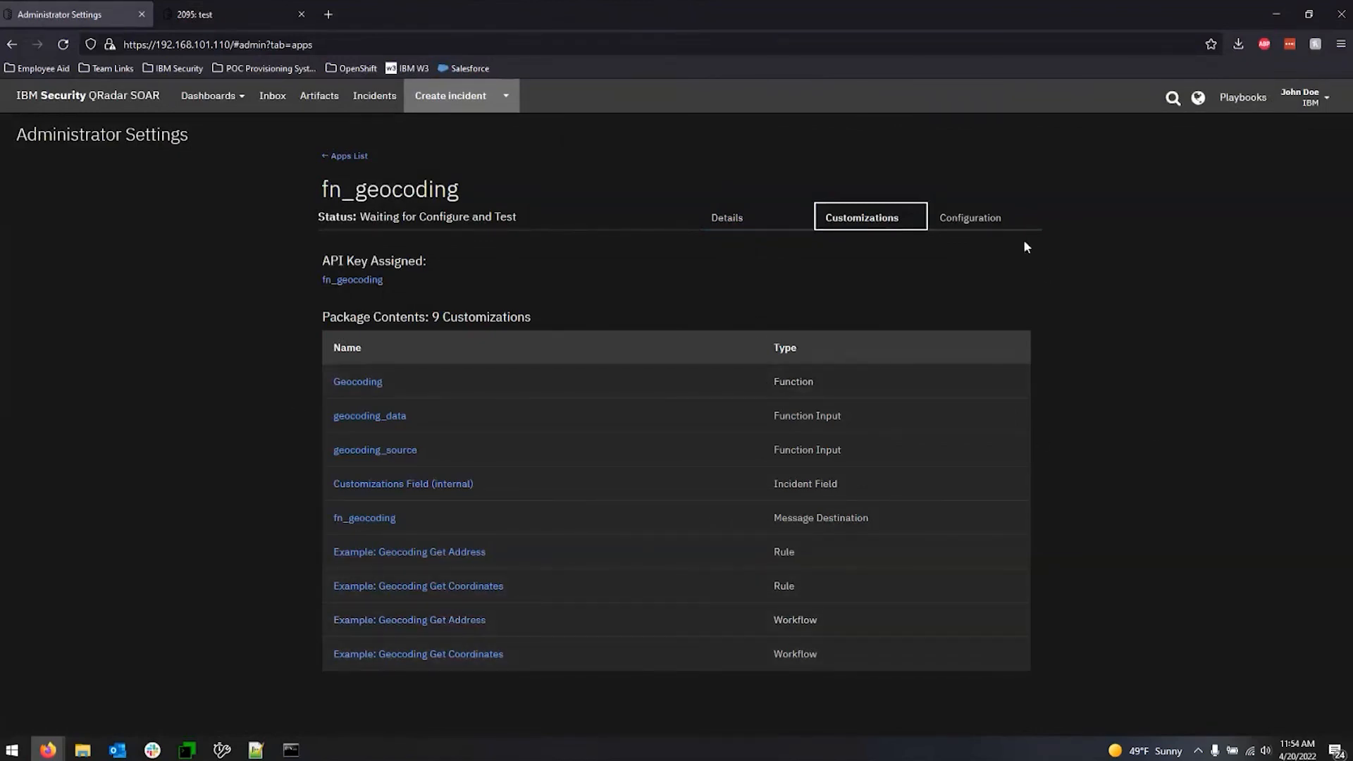
click(982, 227)
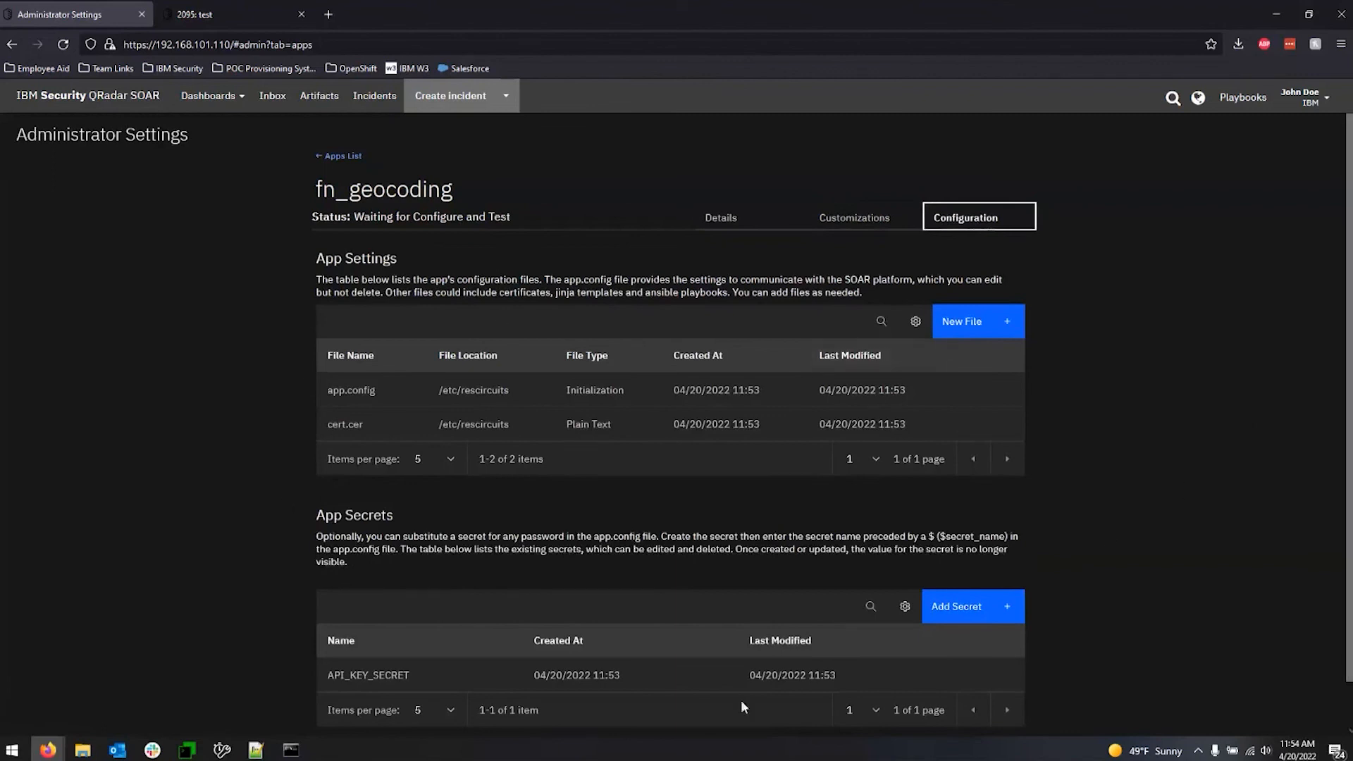
click(351, 391)
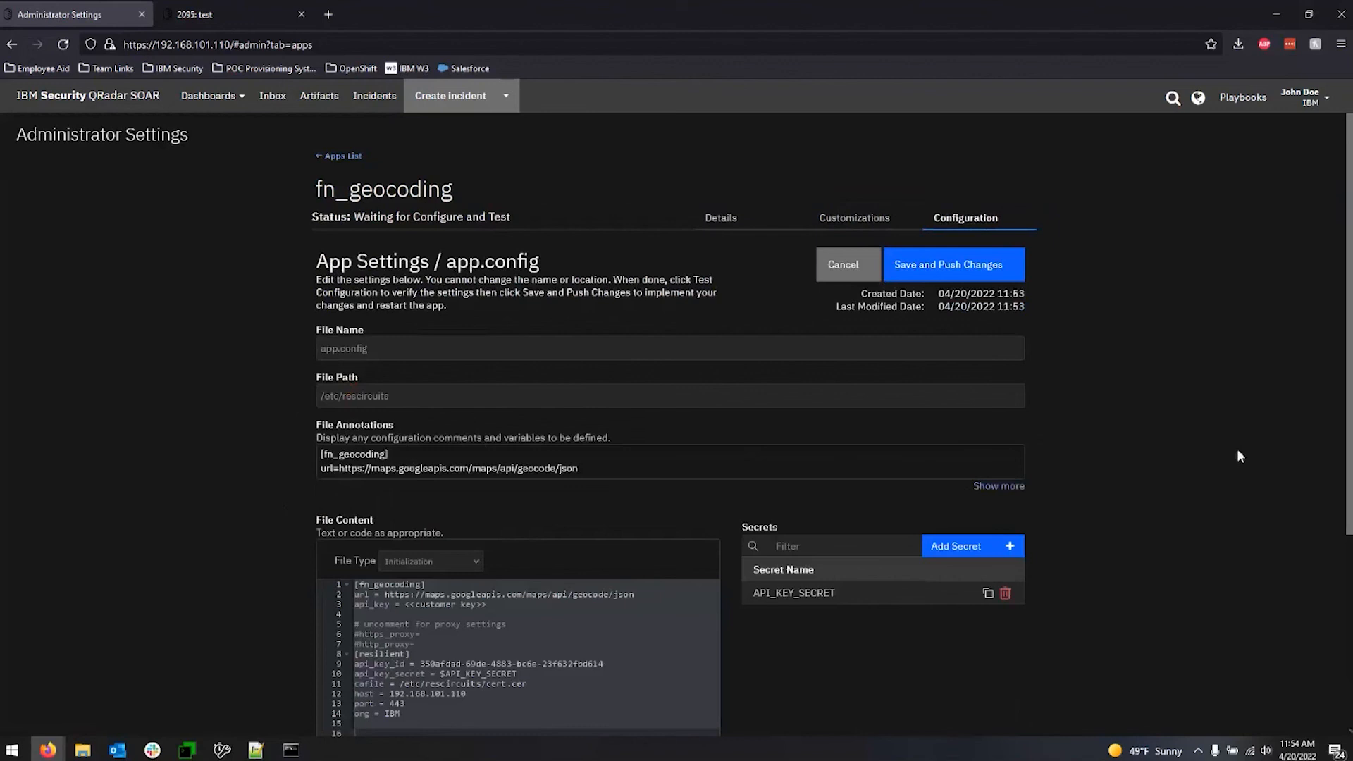
scroll(1186, 468, down, 3)
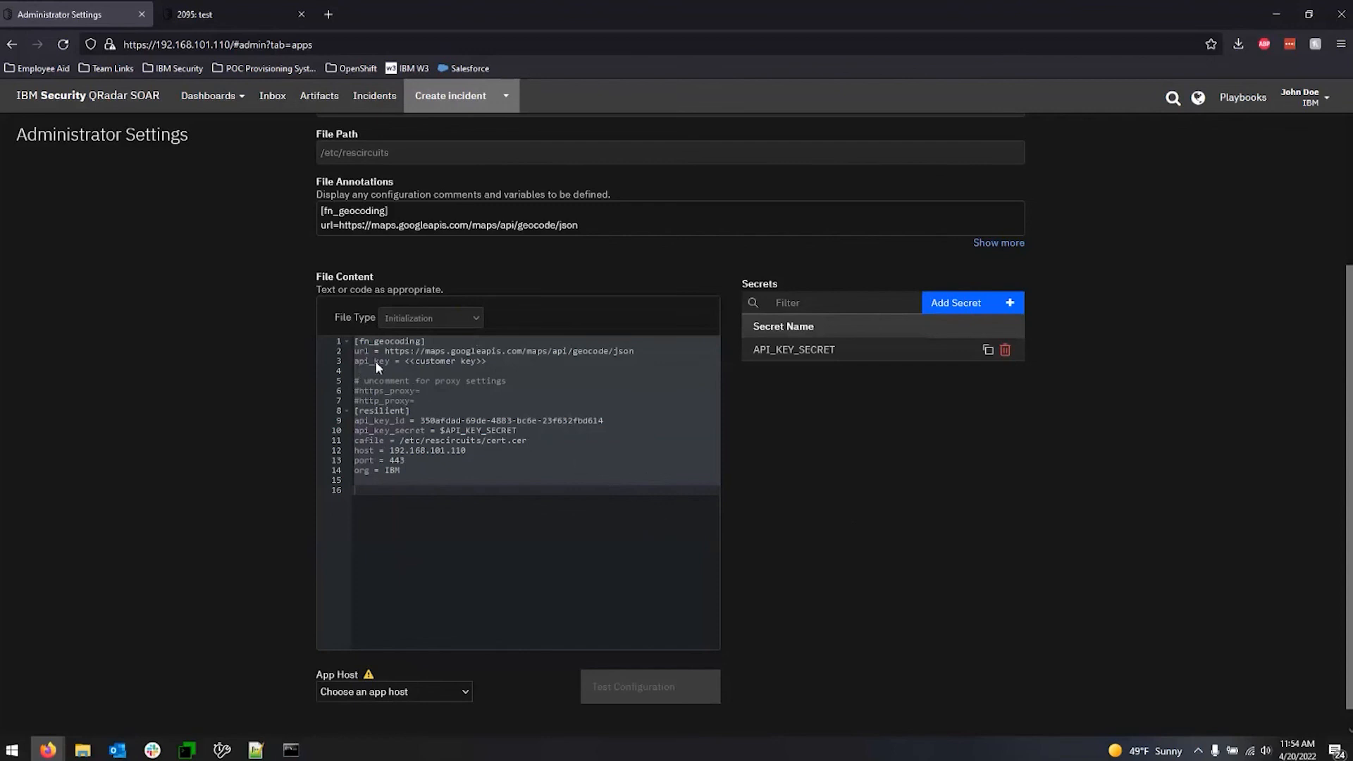
Create a new app secret called name and enter its secret value.
click(496, 358)
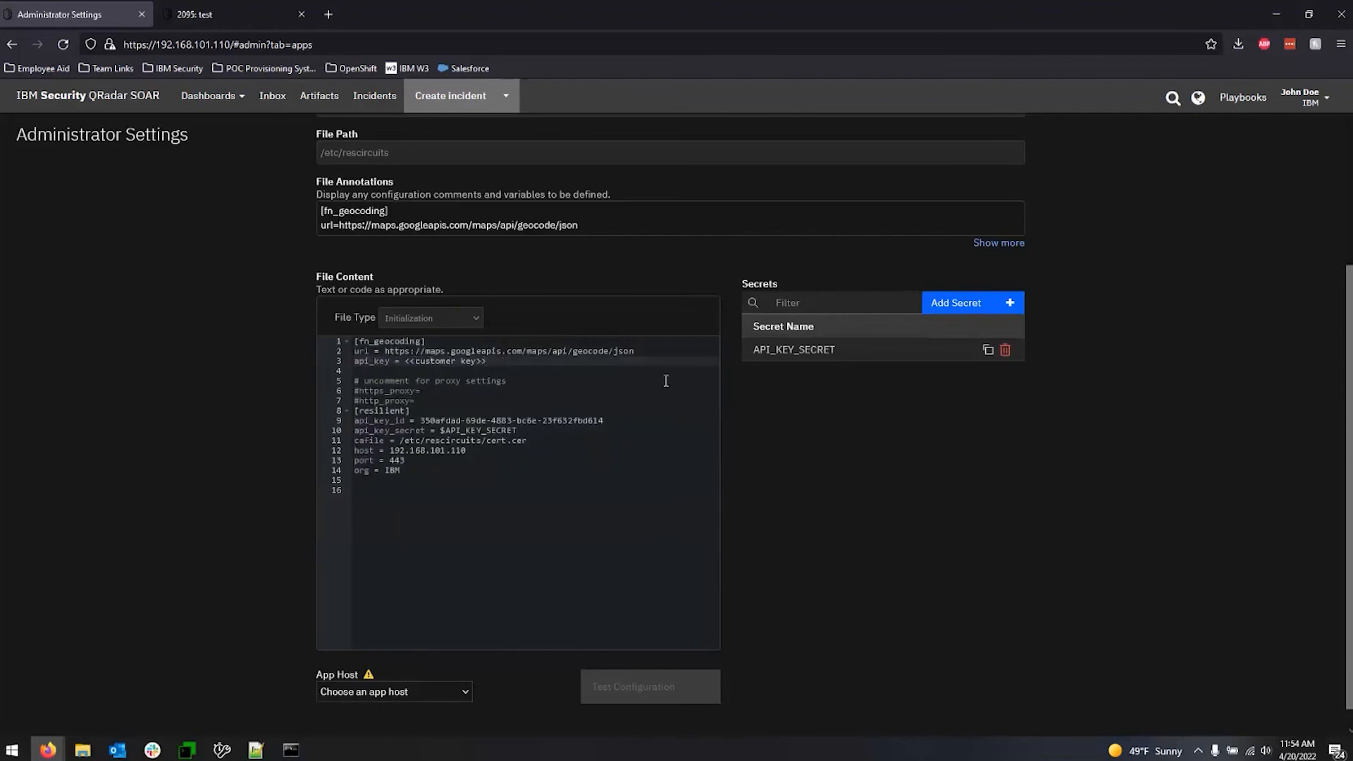
click(960, 303)
click(527, 363)
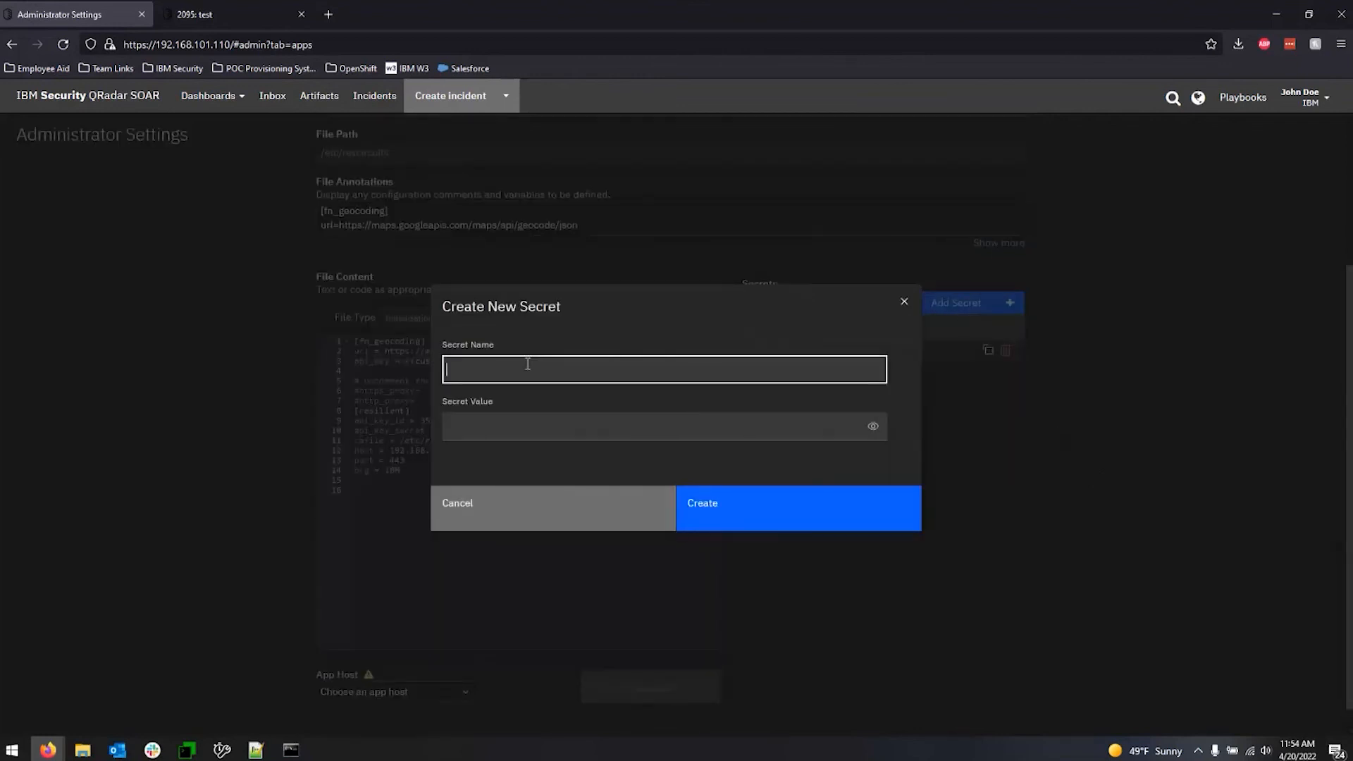
text(name)
click(527, 423)
text(•••••••••••••)
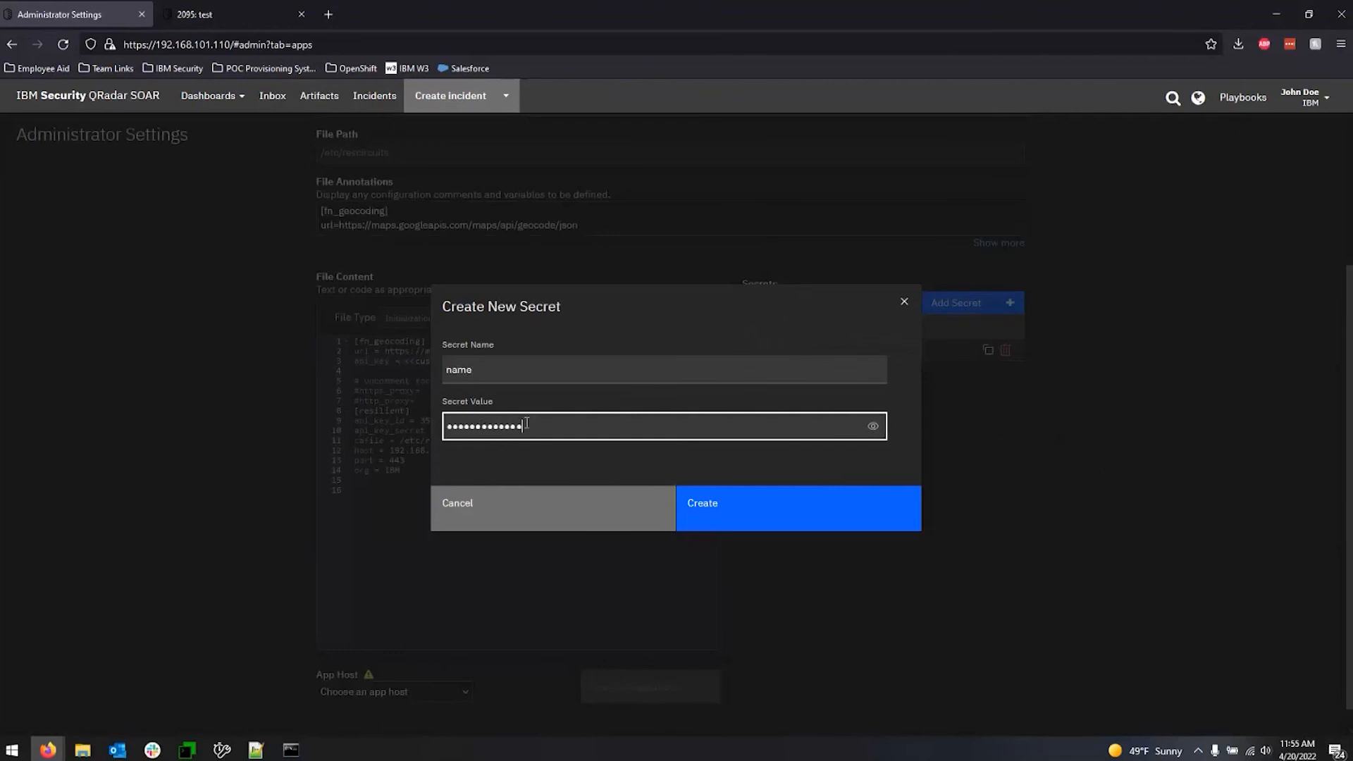
click(753, 510)
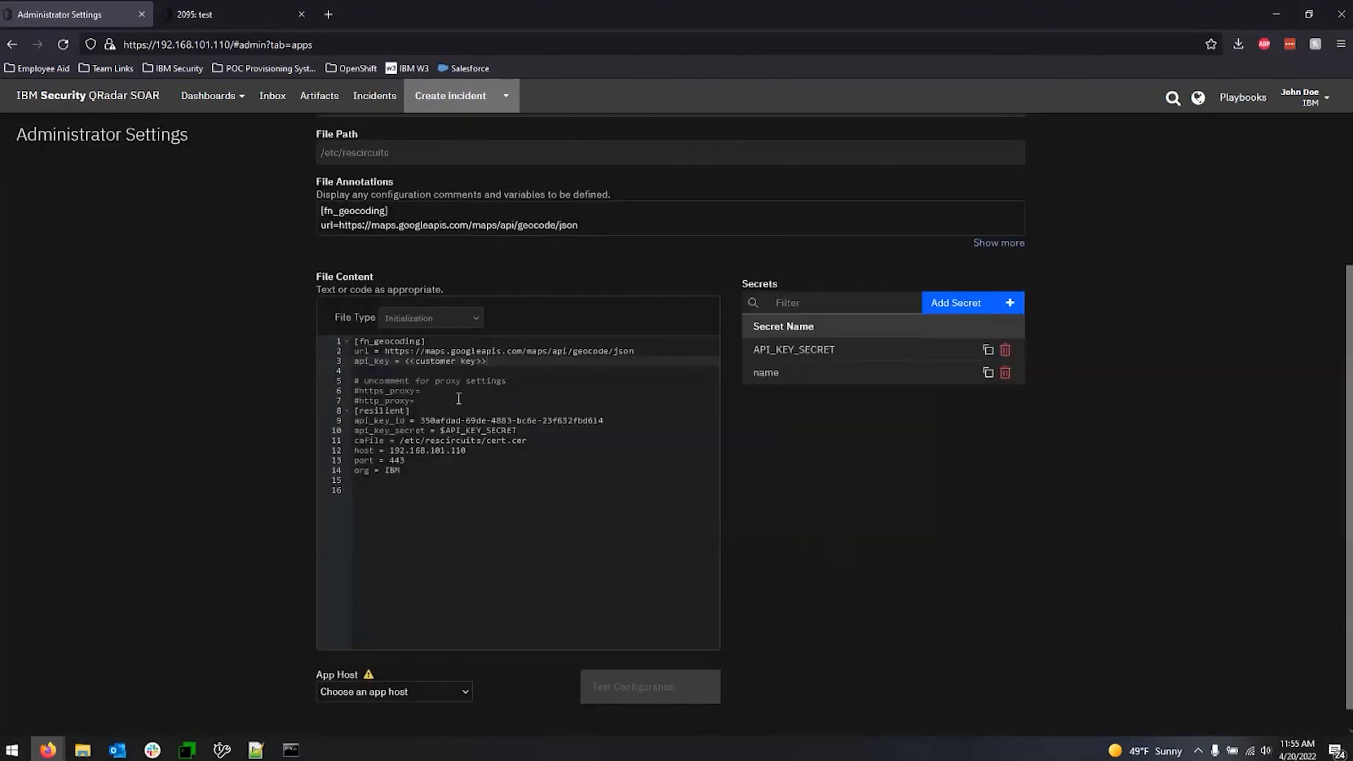
Copy the name secret's reference and insert $name as the https_proxy value in the app.config file content.
click(436, 391)
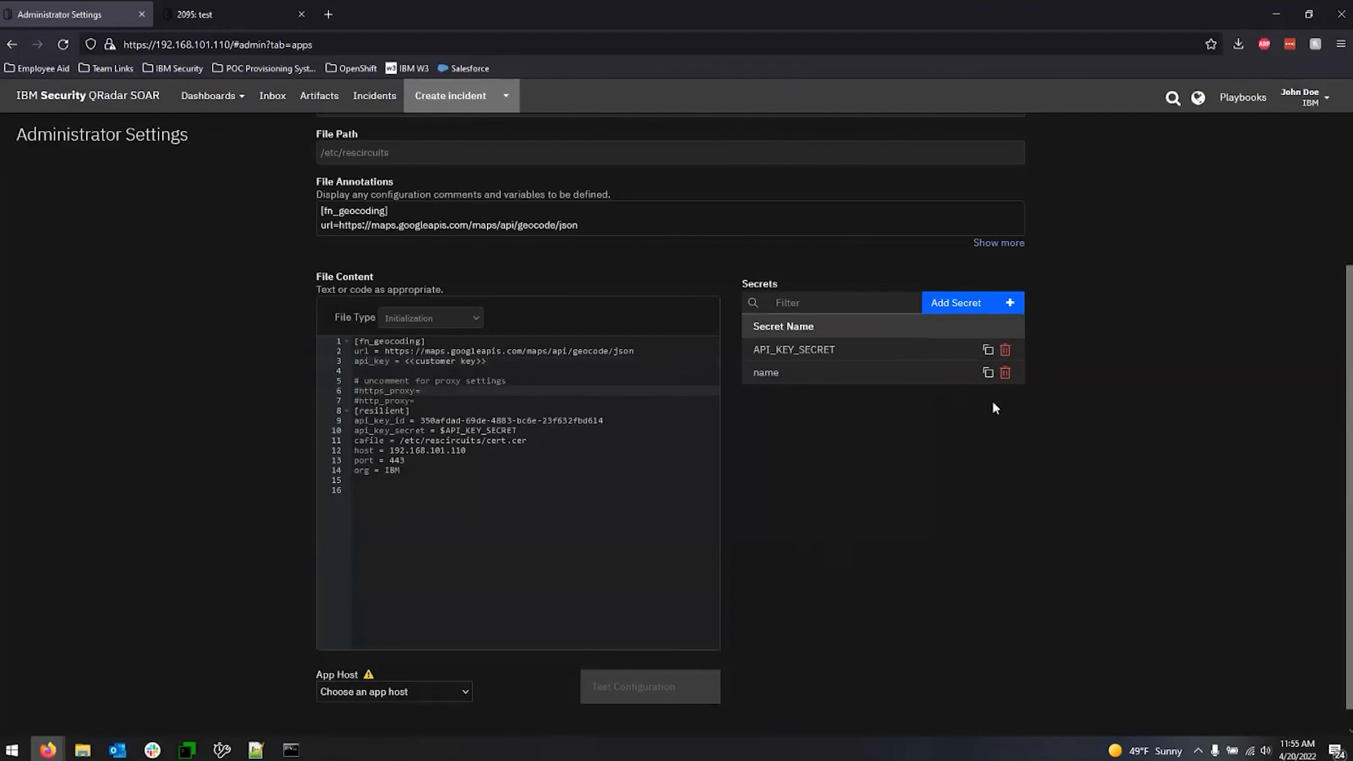
click(988, 373)
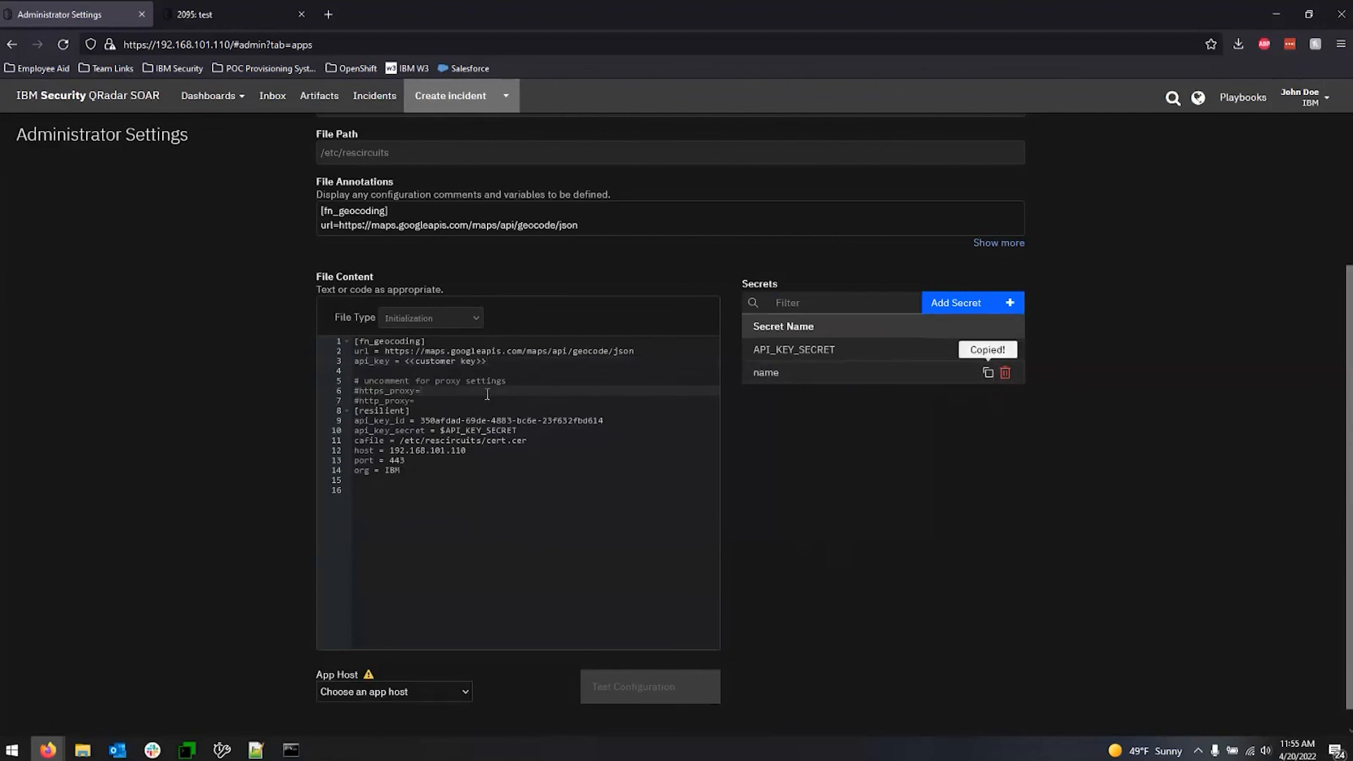
key(ctrl+v)
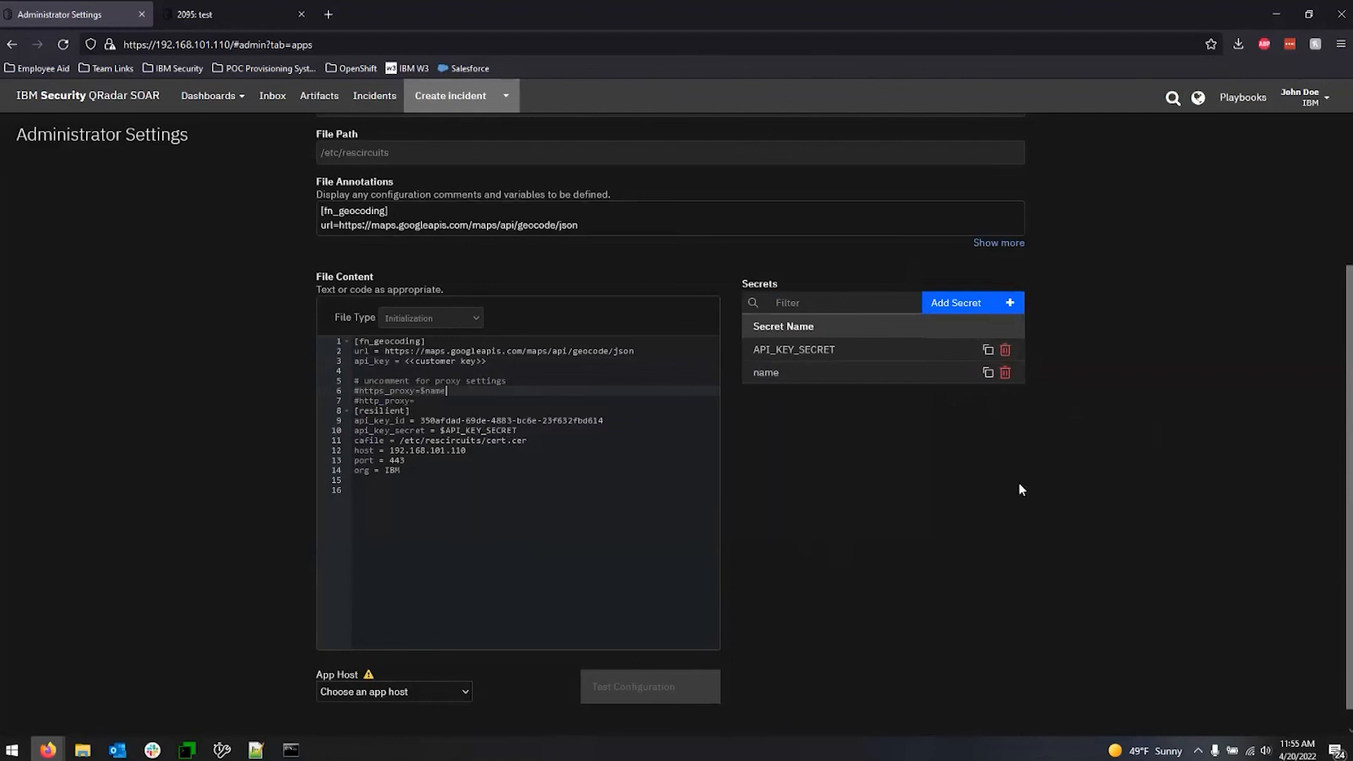
Choose IBM Apps as the app host for fn_geocoding and test the configuration.
scroll(853, 630, down, 1)
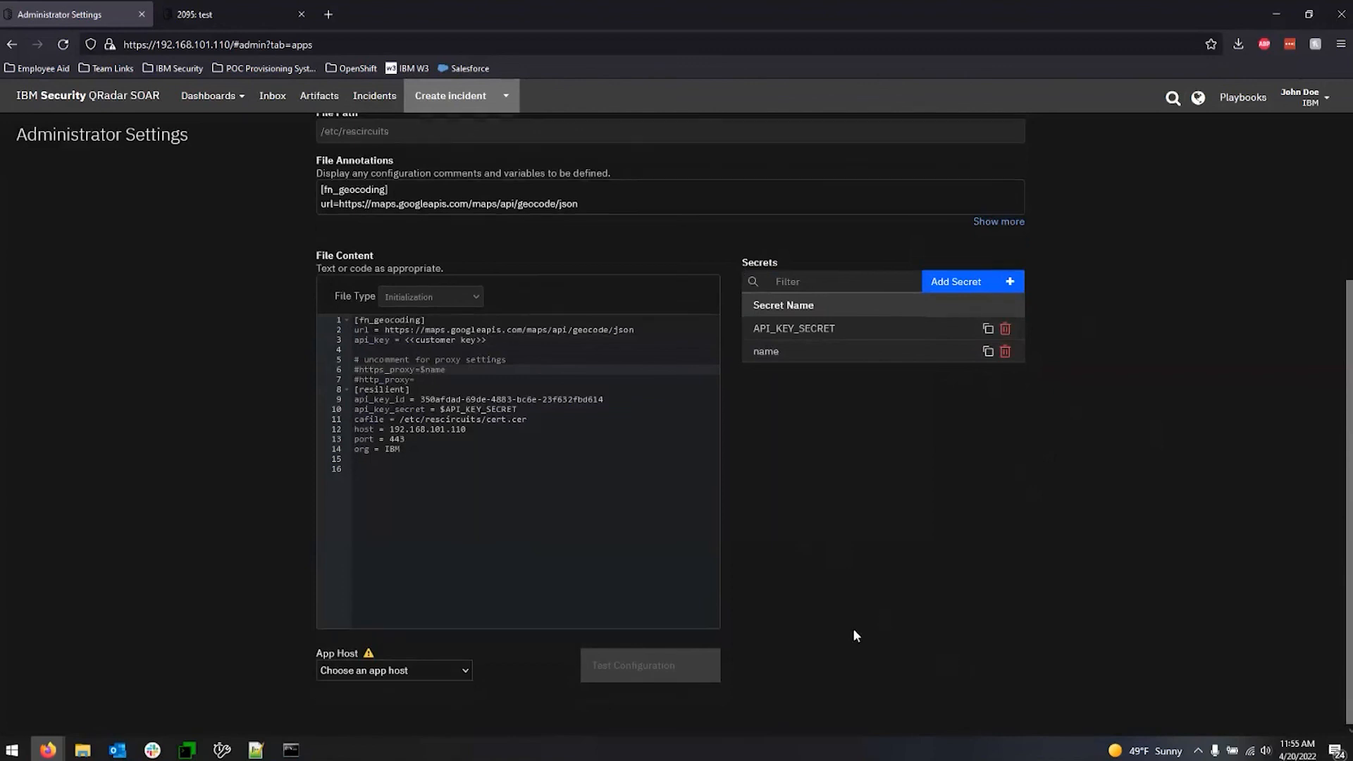
click(391, 671)
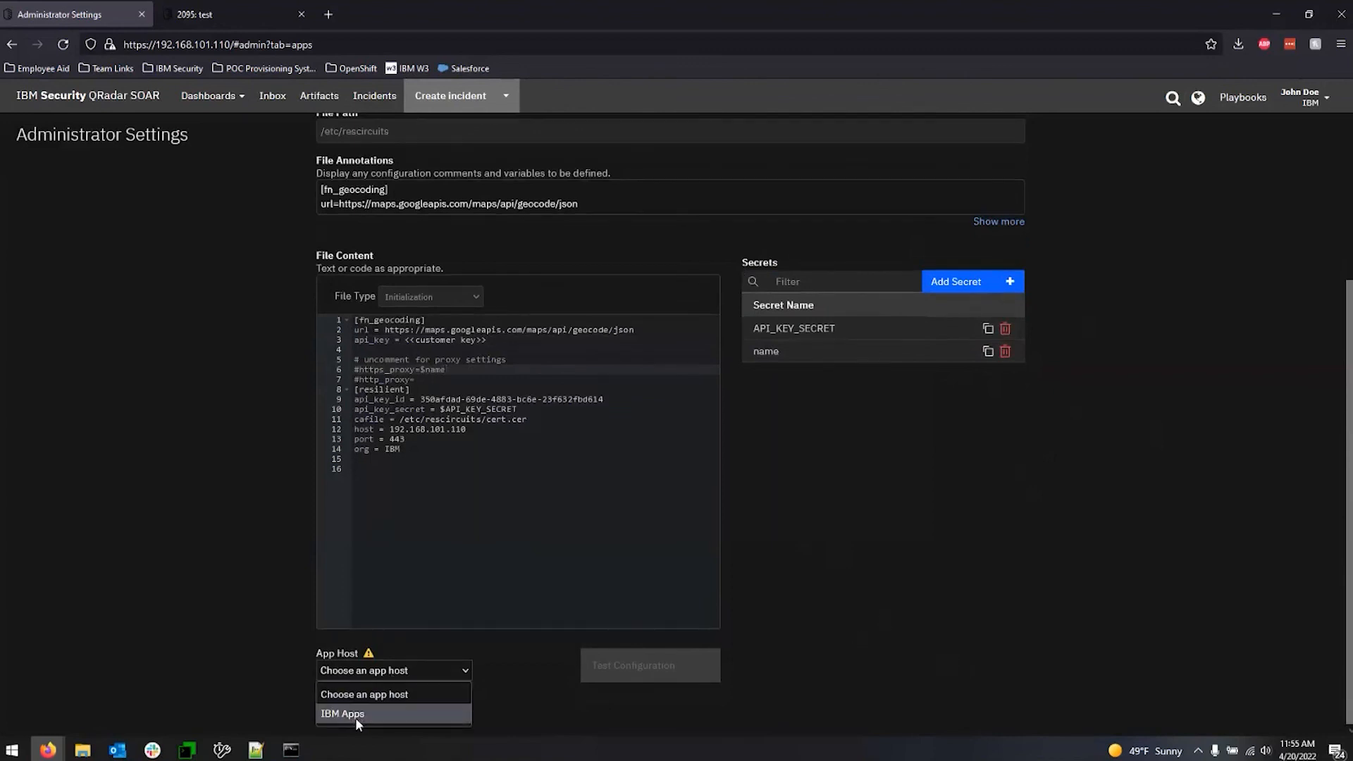
click(356, 714)
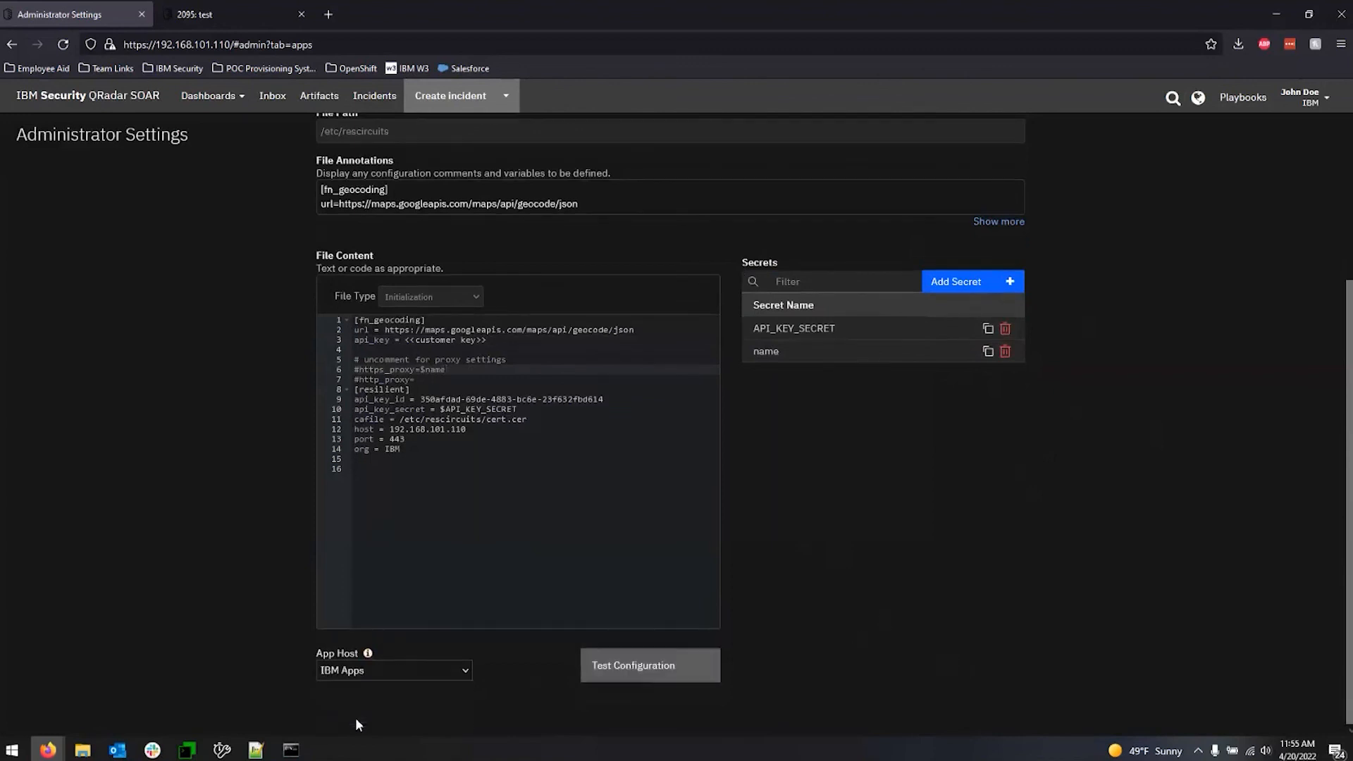
click(638, 674)
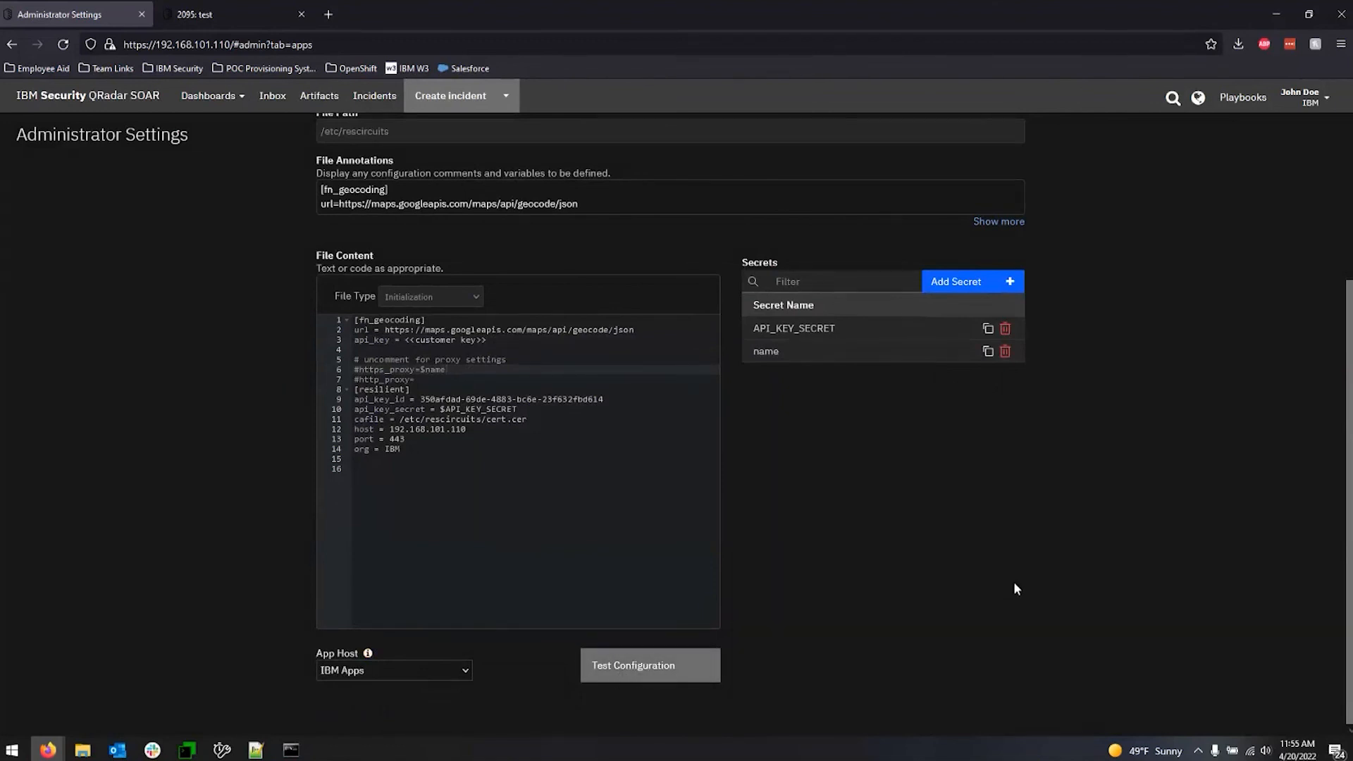
Cancel editing app.config without pushing the changes, and show the fn_geocoding app's details and deployment status.
scroll(1014, 583, up, 4)
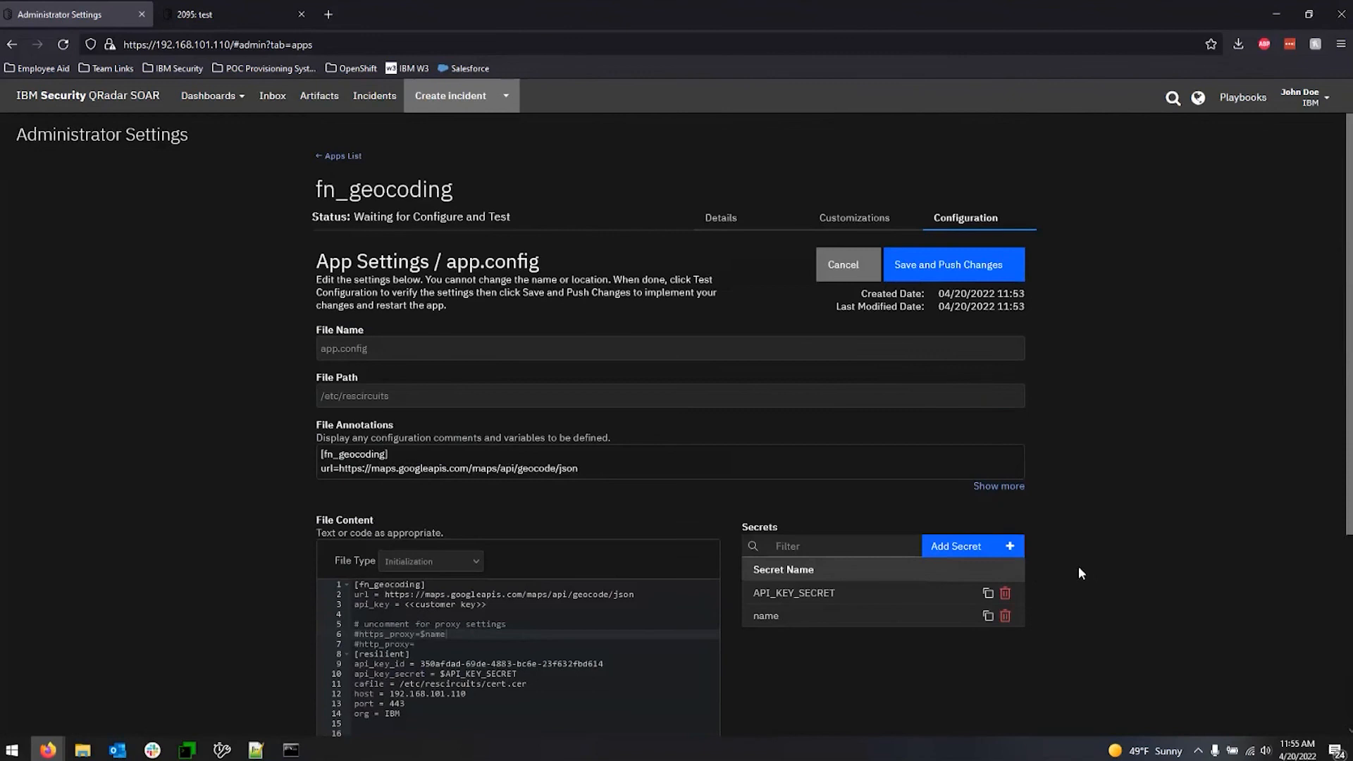
scroll(1078, 565, down, 4)
scroll(1071, 546, up, 4)
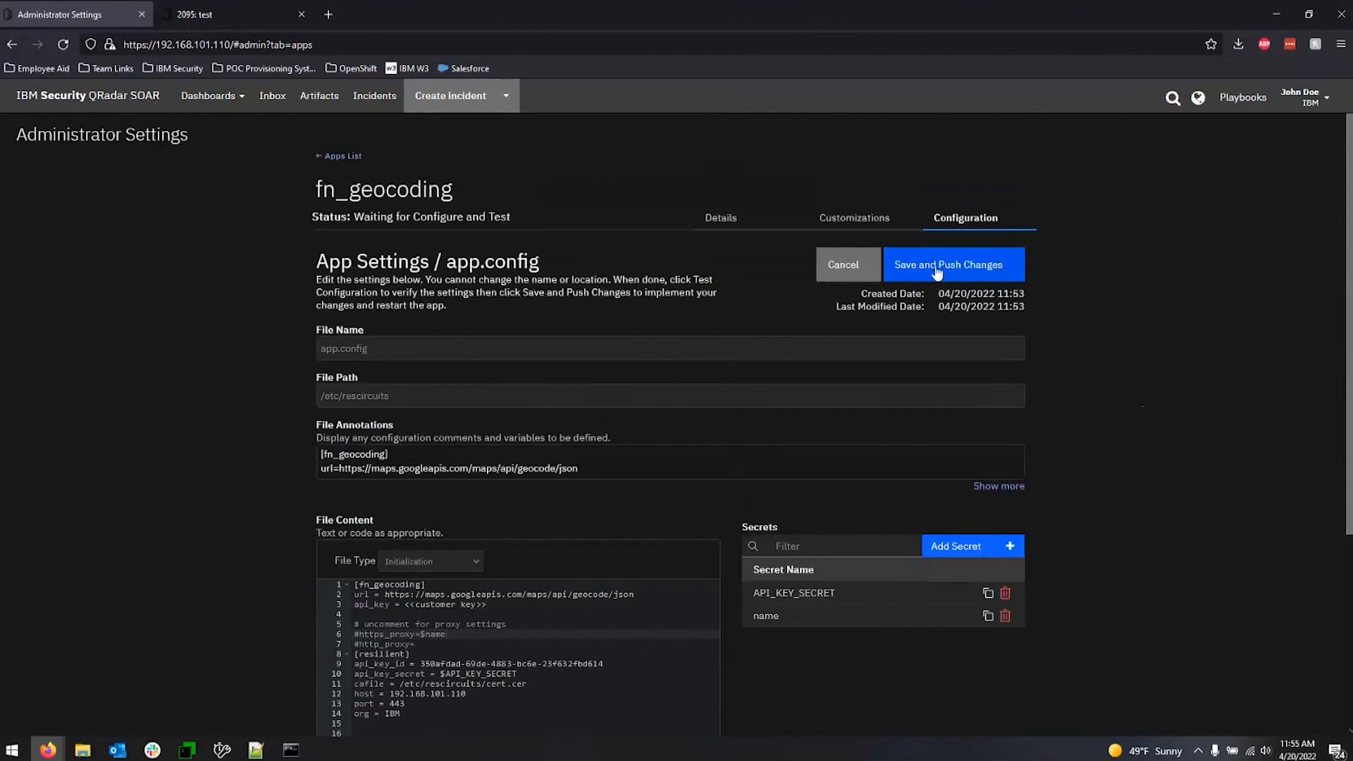
click(862, 265)
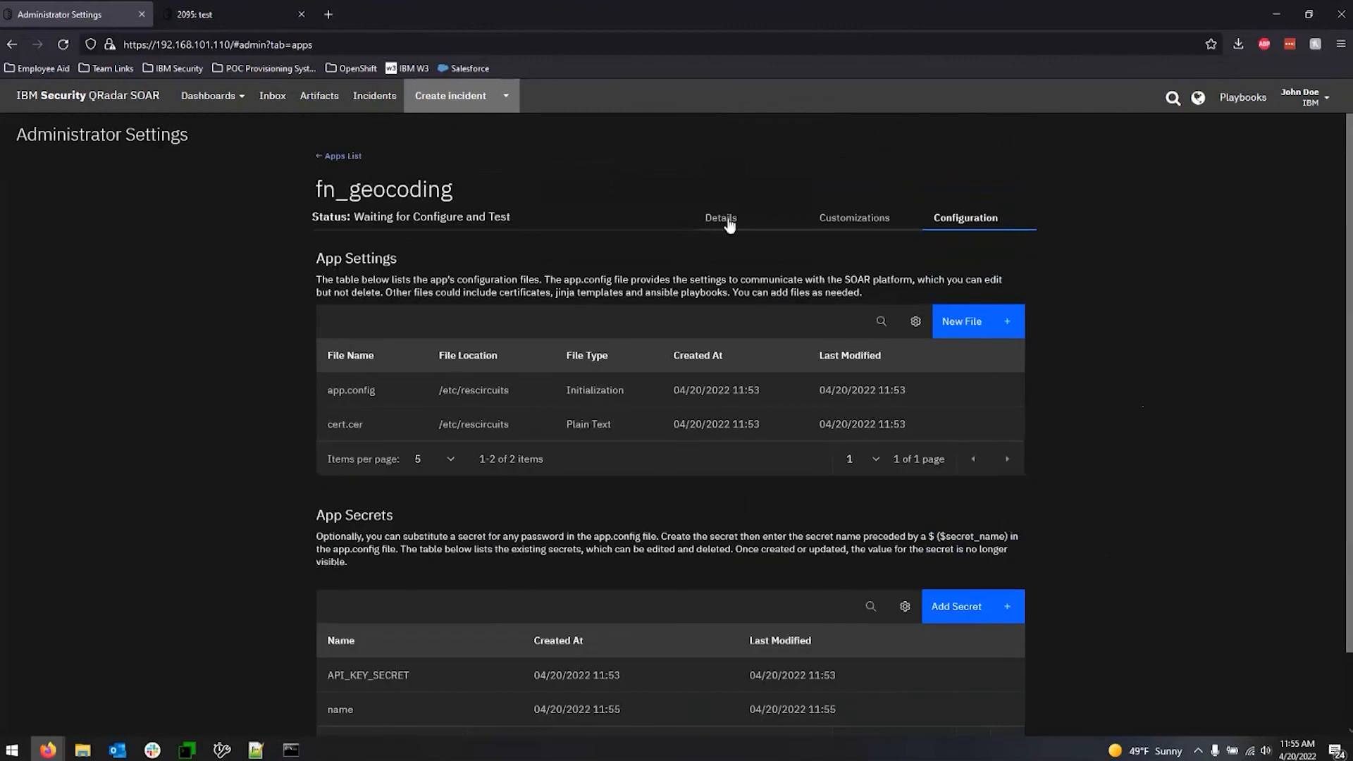
click(729, 223)
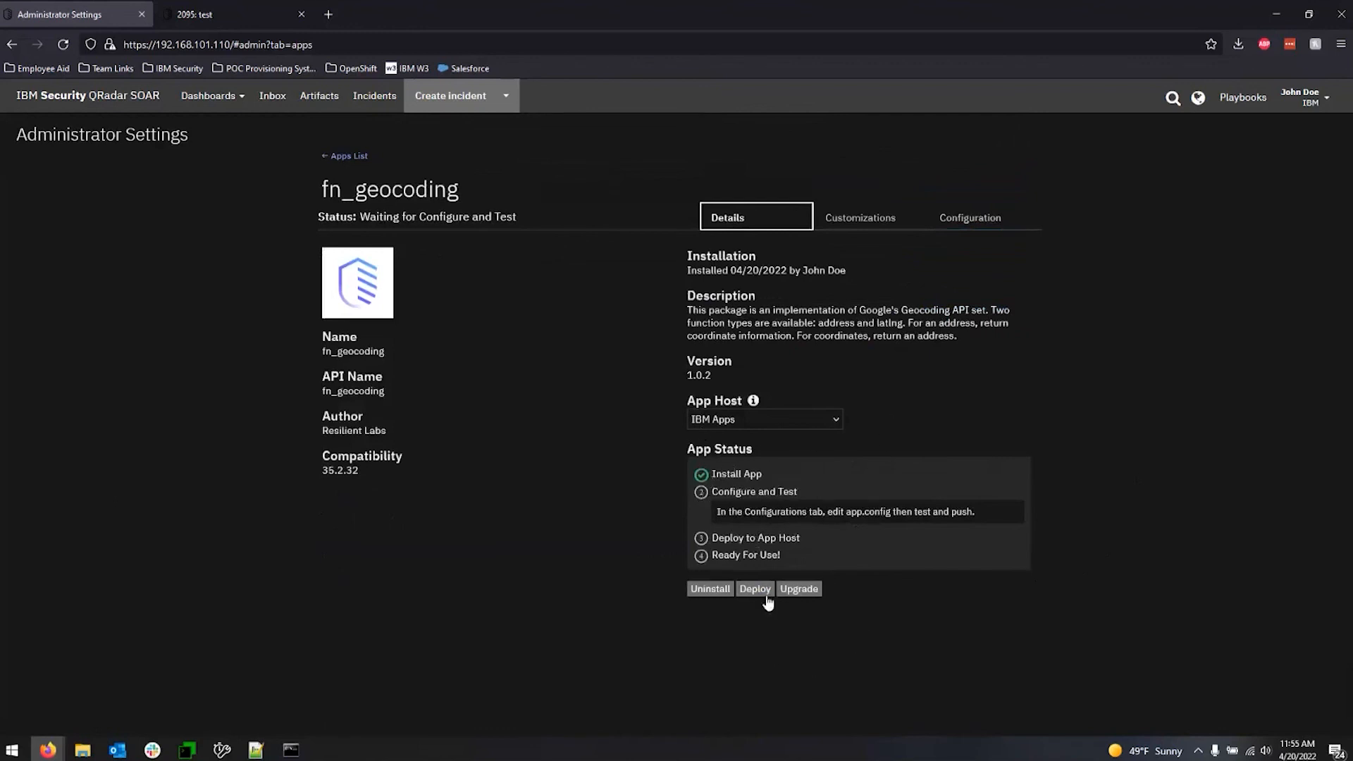
click(476, 522)
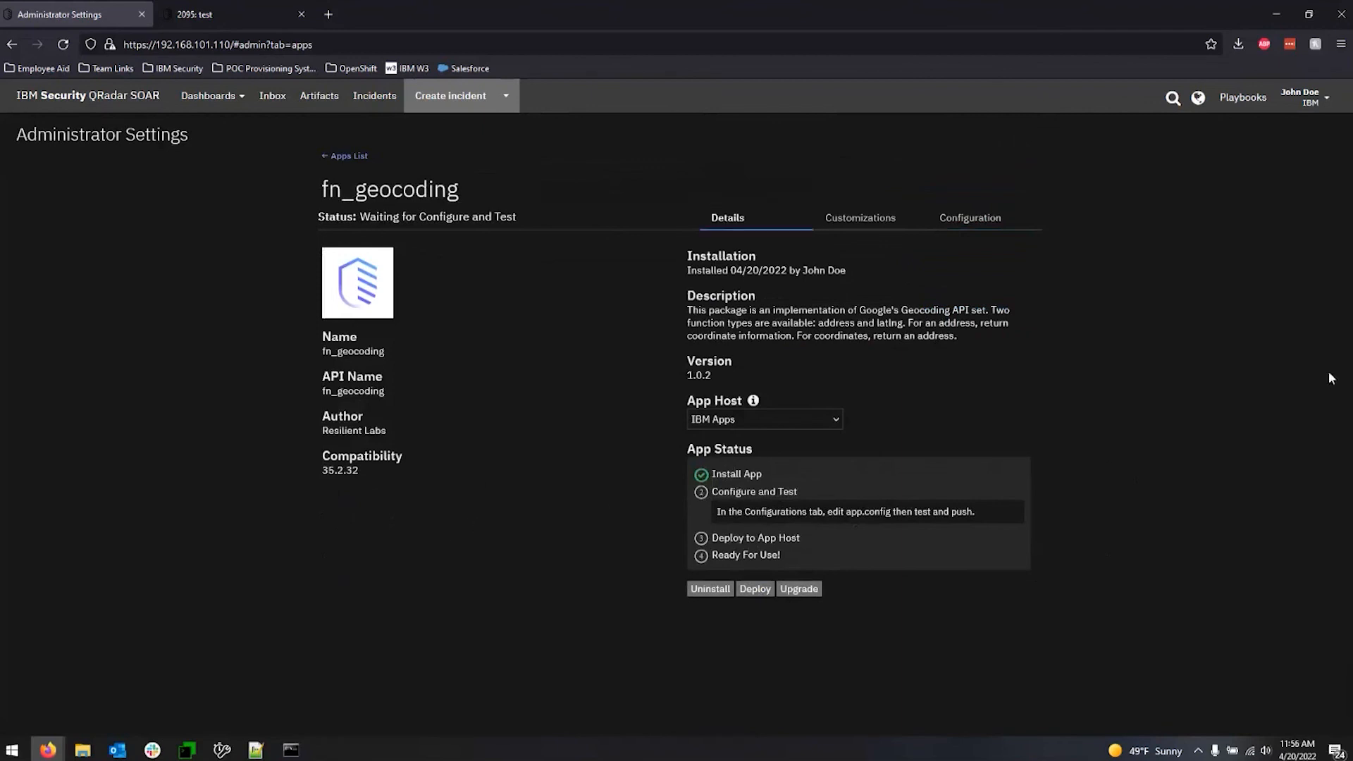